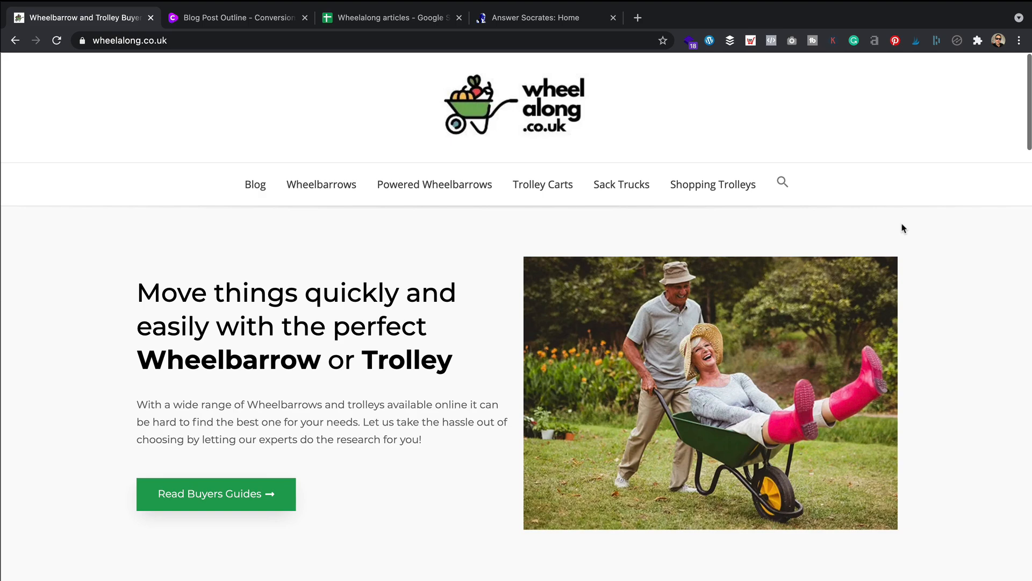
- Browse the homepage's latest guides, open the article "Sack Trucks: Your Ultimate Guide" and examine its question-based subheadings
{"action": "scroll", "coordinate": [918, 170], "scroll_direction": "down", "scroll_amount": 13}
{"action": "scroll", "coordinate": [917, 169], "scroll_direction": "up", "scroll_amount": 4}
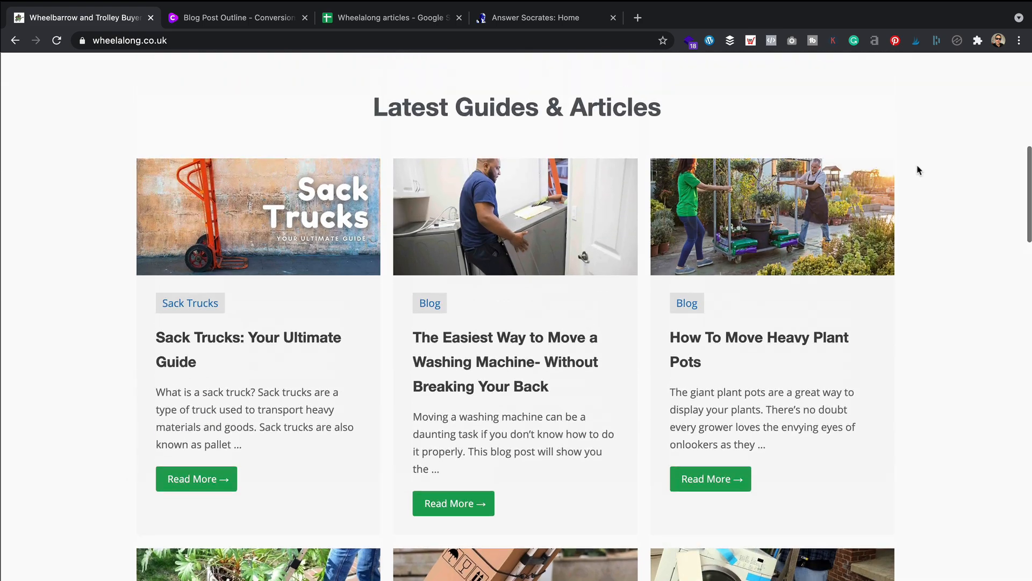
{"action": "scroll", "coordinate": [919, 170], "scroll_direction": "down", "scroll_amount": 2}
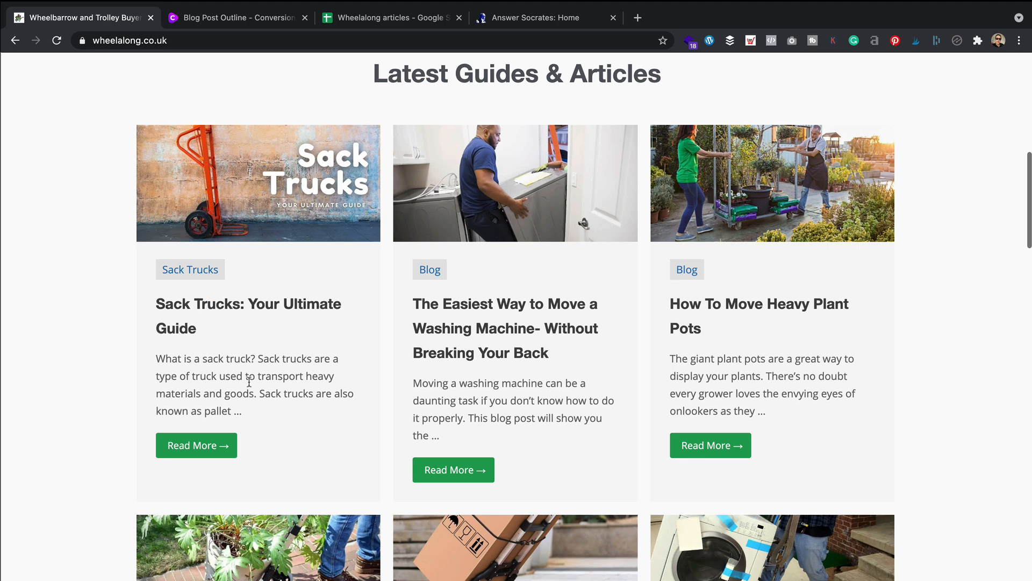
{"action": "left_click", "coordinate": [260, 303]}
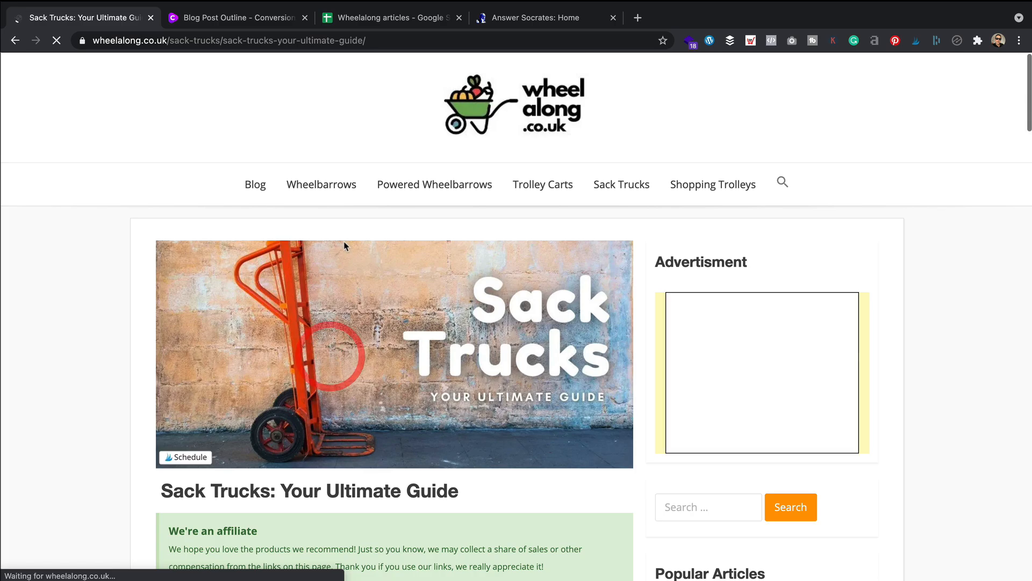
{"action": "scroll", "coordinate": [344, 245], "scroll_direction": "down", "scroll_amount": 12}
{"action": "scroll", "coordinate": [342, 248], "scroll_direction": "down", "scroll_amount": 4}
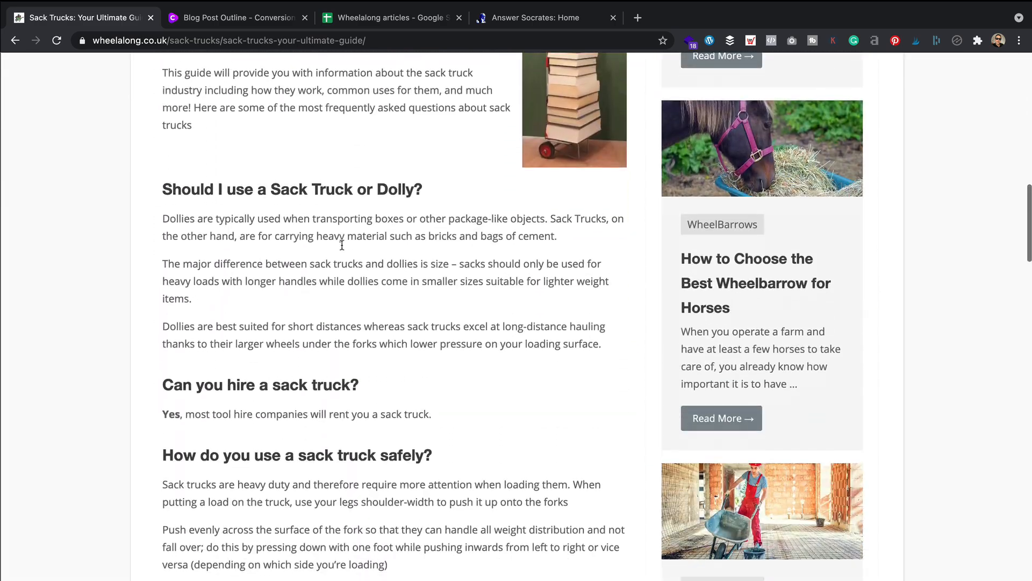
{"action": "scroll", "coordinate": [342, 248], "scroll_direction": "up", "scroll_amount": 14}
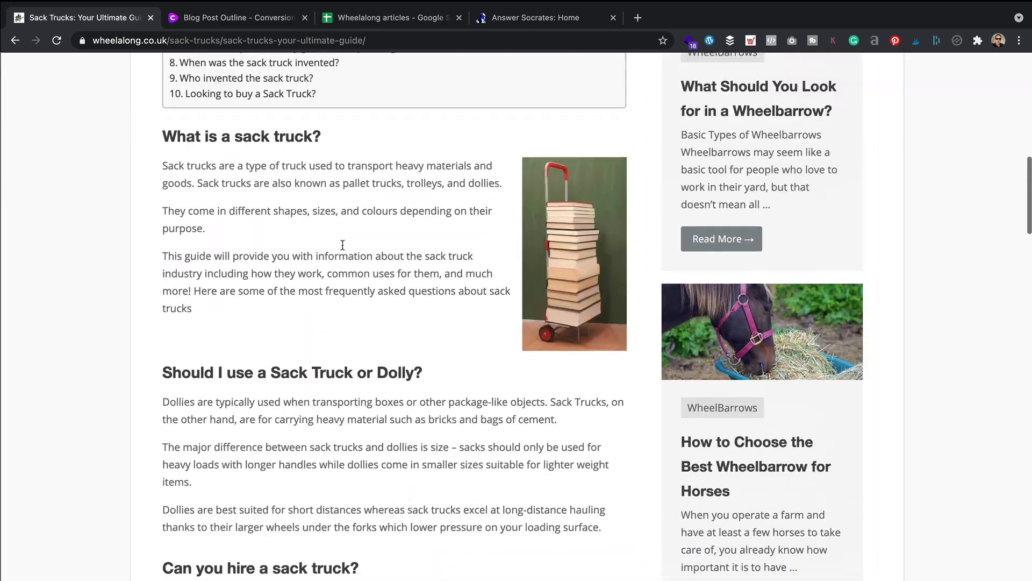
{"action": "scroll", "coordinate": [412, 471], "scroll_direction": "up", "scroll_amount": 3}
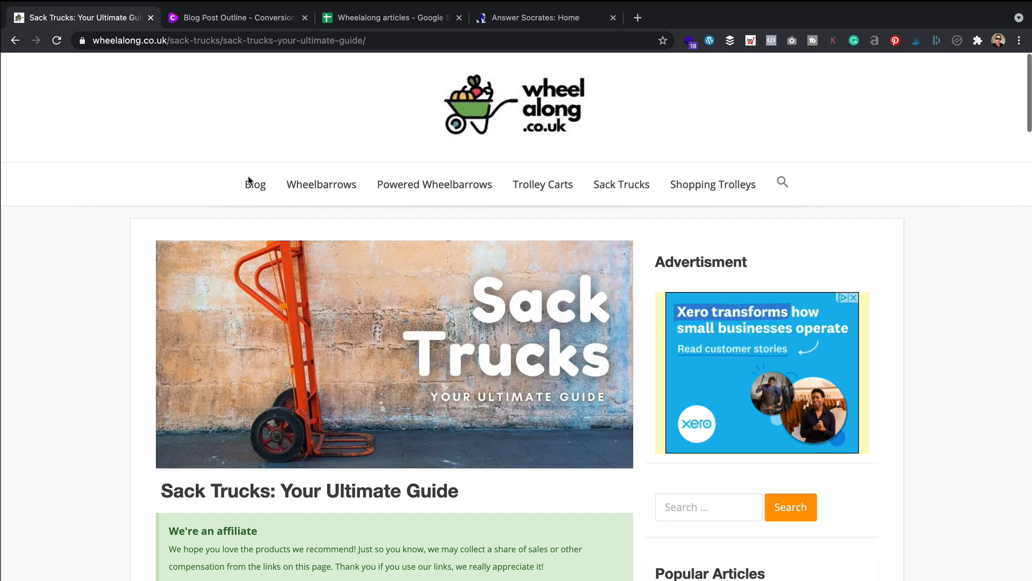
- Open the site's Blog category and look through the published posts
{"action": "left_click", "coordinate": [251, 188]}
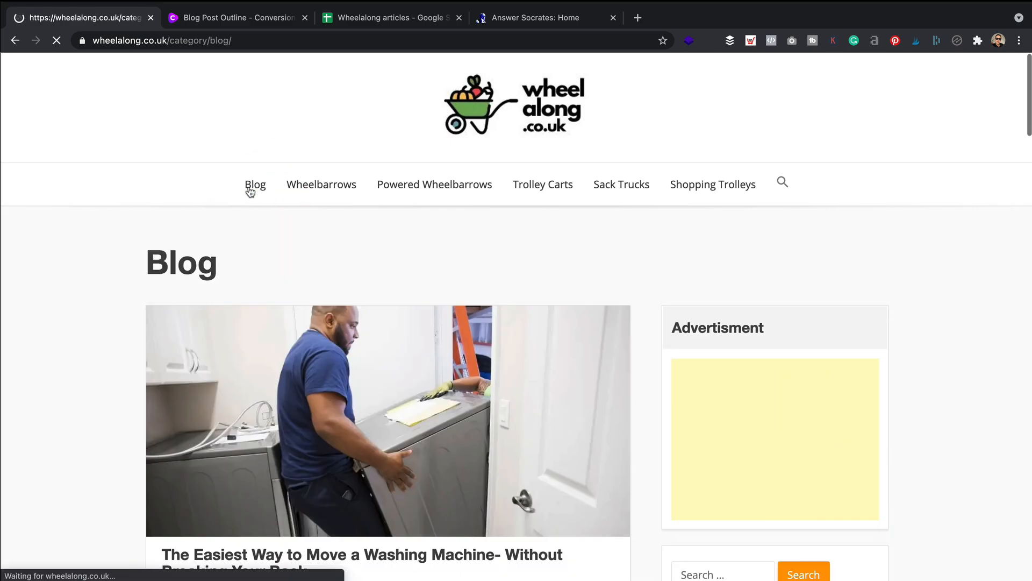
{"action": "scroll", "coordinate": [252, 189], "scroll_direction": "down", "scroll_amount": 7}
{"action": "scroll", "coordinate": [255, 187], "scroll_direction": "down", "scroll_amount": 4}
{"action": "scroll", "coordinate": [374, 84], "scroll_direction": "down", "scroll_amount": 3}
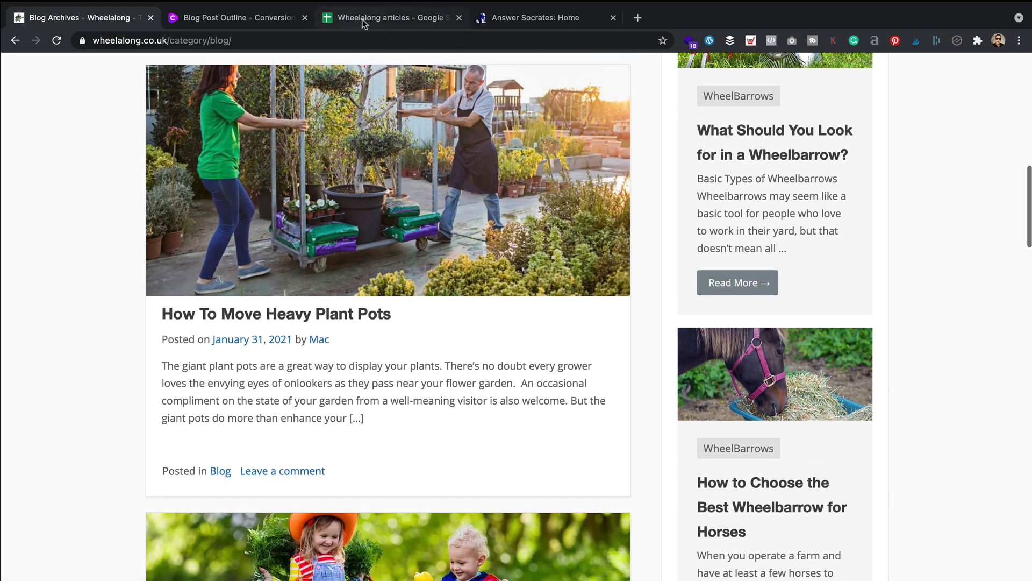
- Switch to the Wheelalong articles spreadsheet and review the keyword and article title plan on the Blog sheet
{"action": "left_click", "coordinate": [362, 19]}
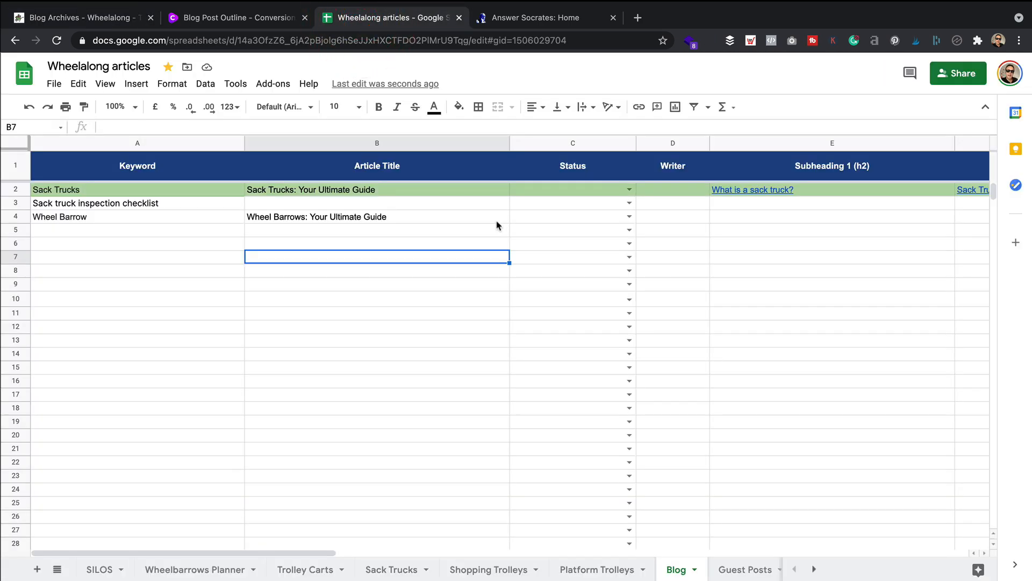
{"action": "left_click", "coordinate": [457, 355]}
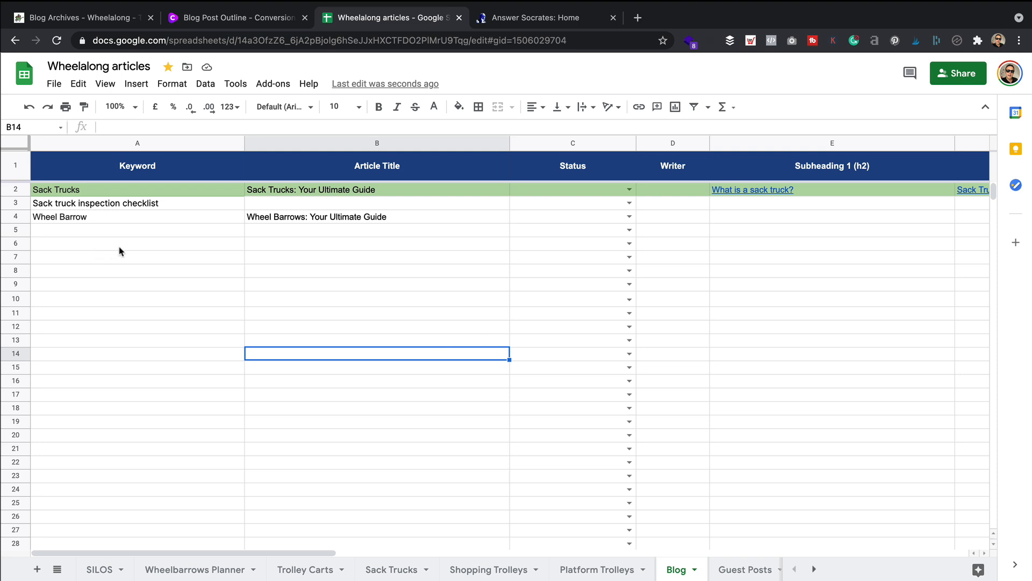
{"action": "left_click", "coordinate": [54, 83]}
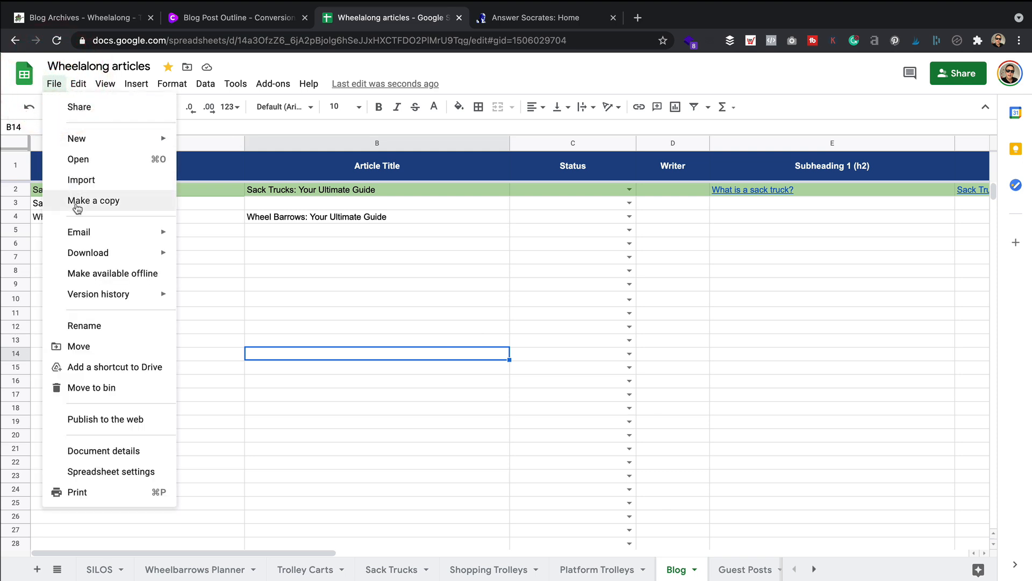
{"action": "left_click", "coordinate": [330, 249]}
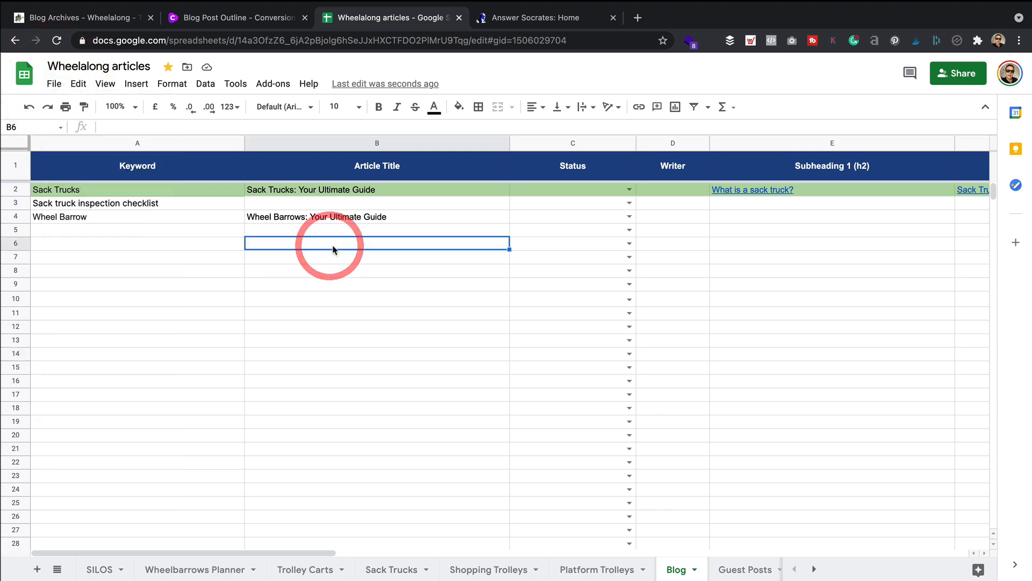
{"action": "left_click", "coordinate": [440, 320]}
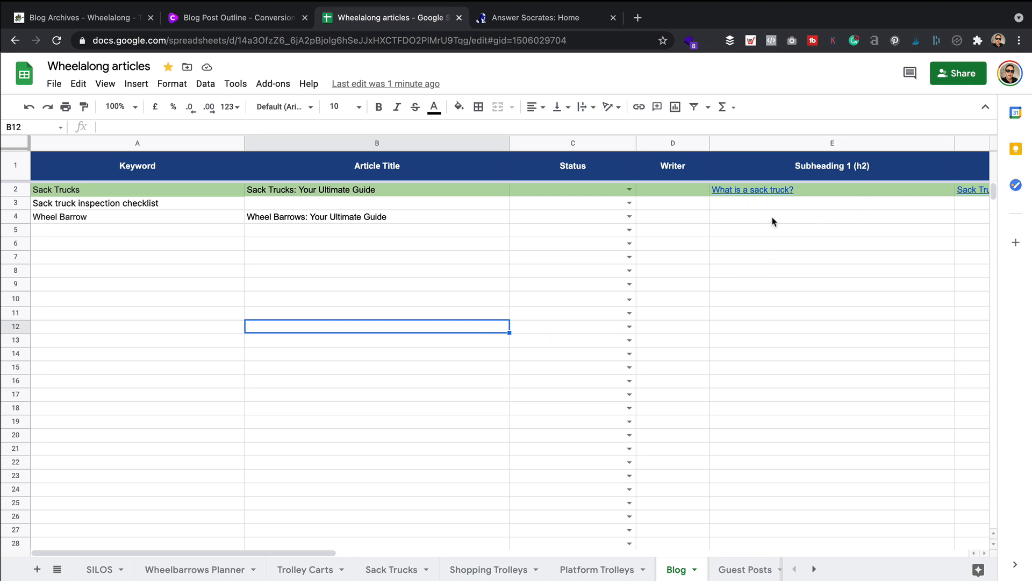
- Copy the article title "Wheel Barrows: Your Ultimate Guide" from cell B4
{"action": "left_click", "coordinate": [361, 218]}
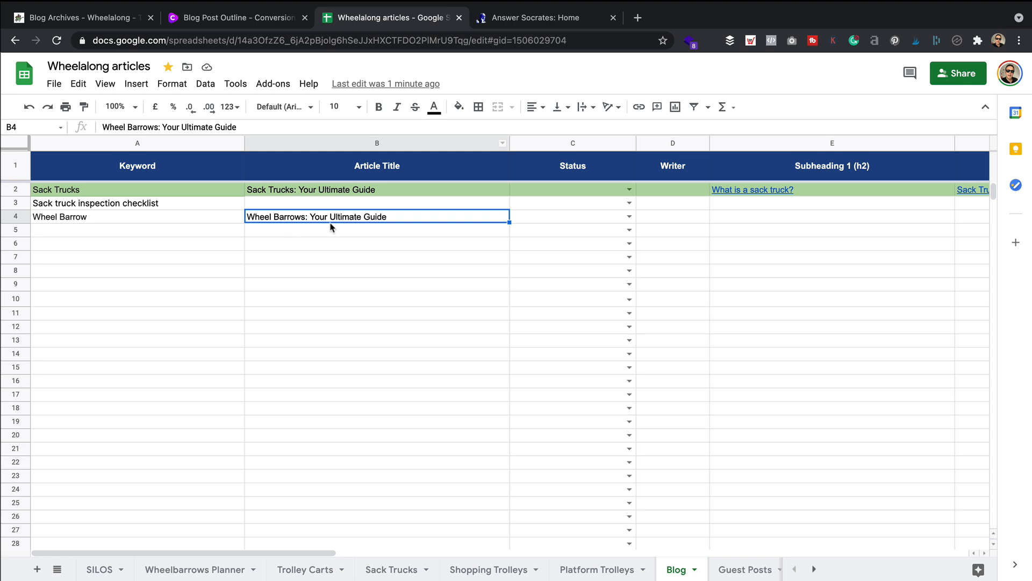
{"action": "left_click", "coordinate": [171, 126]}
{"action": "left_click_drag", "start_coordinate": [171, 127], "coordinate": [74, 127]}
{"action": "right_click", "coordinate": [131, 127]}
{"action": "left_click", "coordinate": [178, 226]}
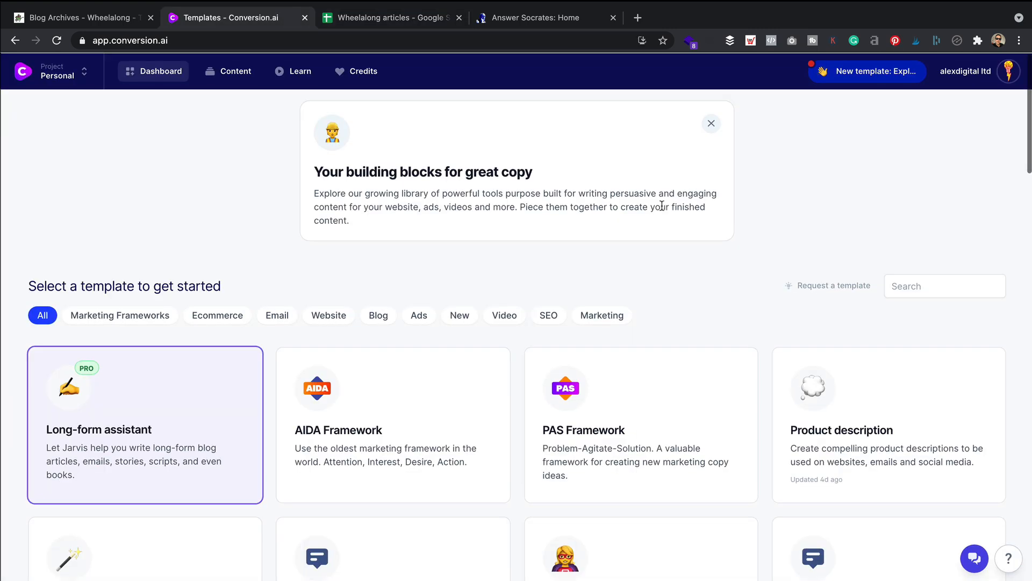
- Switch to Conversion.ai and open the Blog Post Outline template
{"action": "left_click", "coordinate": [235, 16]}
{"action": "scroll", "coordinate": [662, 206], "scroll_direction": "down", "scroll_amount": 6}
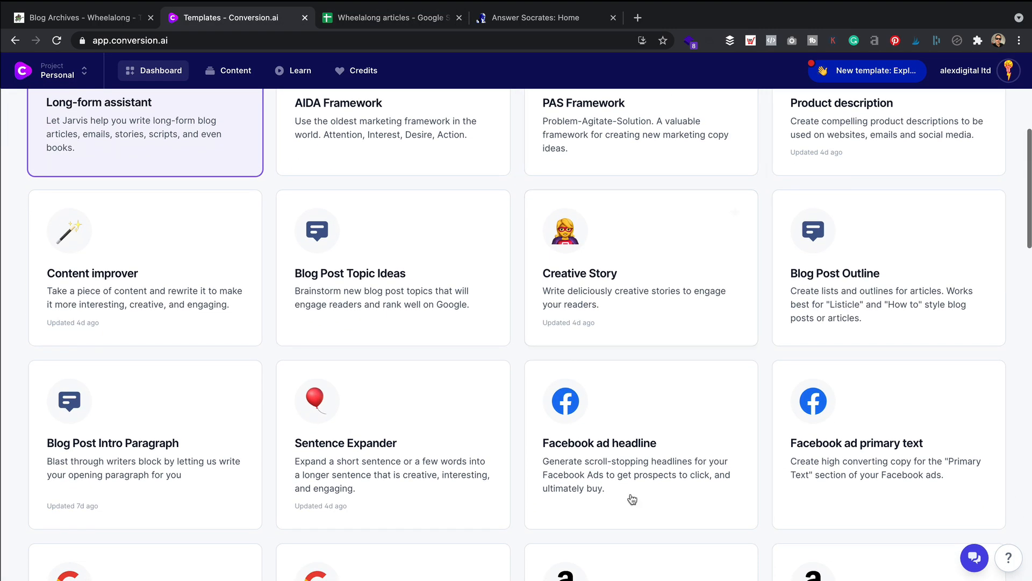
{"action": "left_click", "coordinate": [872, 251]}
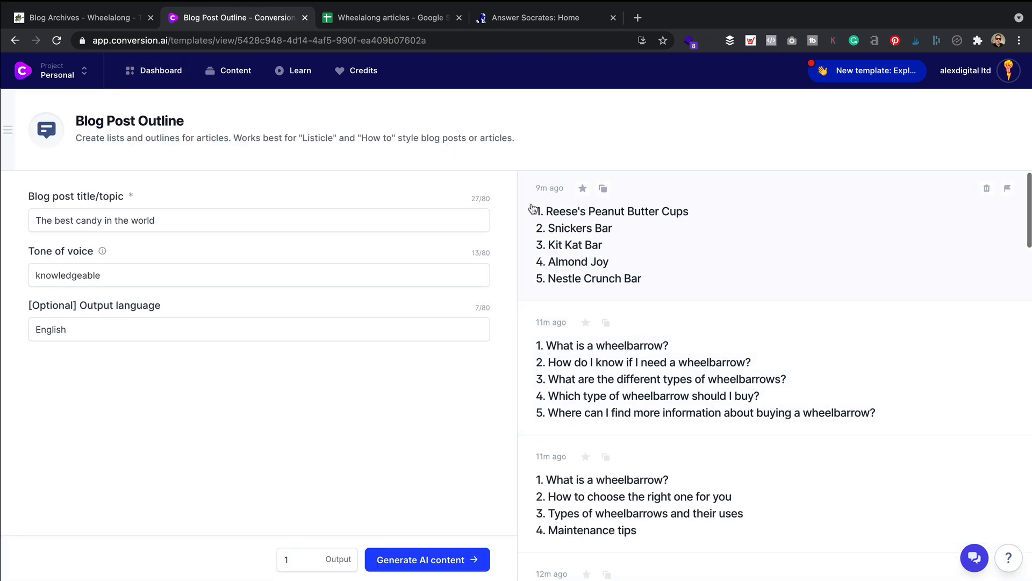
- Replace the blog post topic with "Wheel Barrows Your Ultimate Guide" and generate one outline in a knowledgeable tone
{"action": "triple_click", "coordinate": [207, 218]}
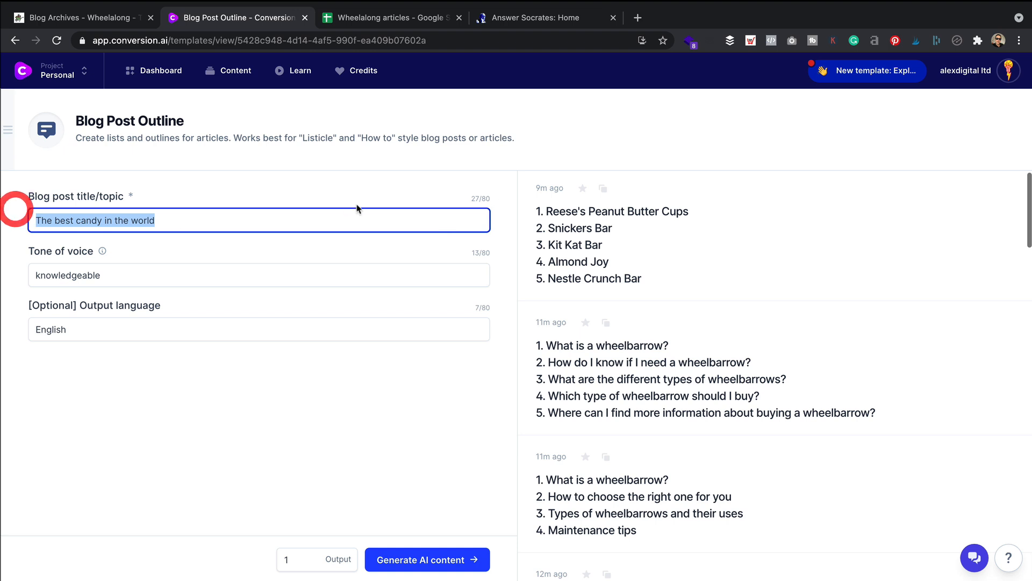
{"action": "key", "text": "super+v"}
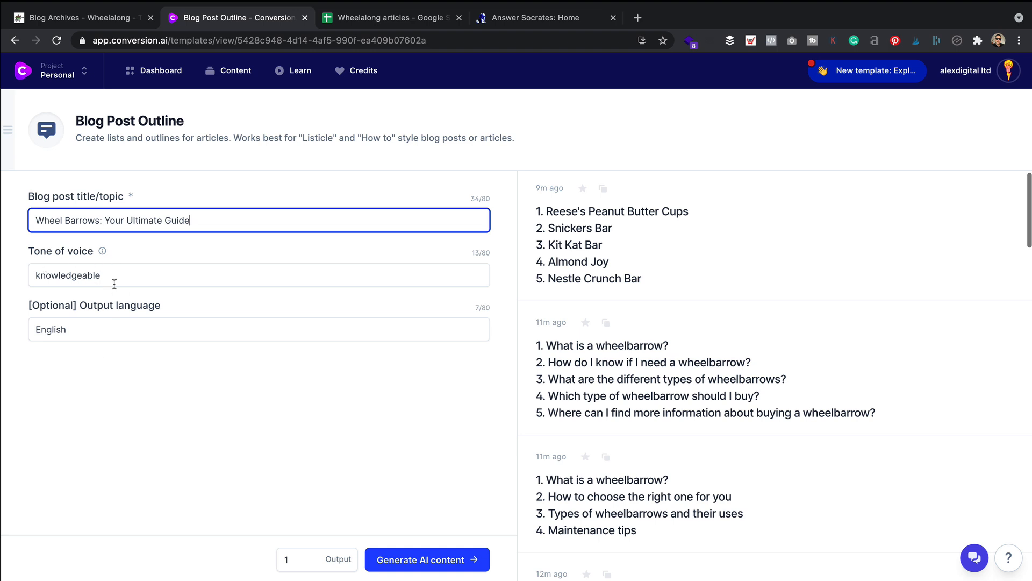
{"action": "left_click", "coordinate": [425, 558]}
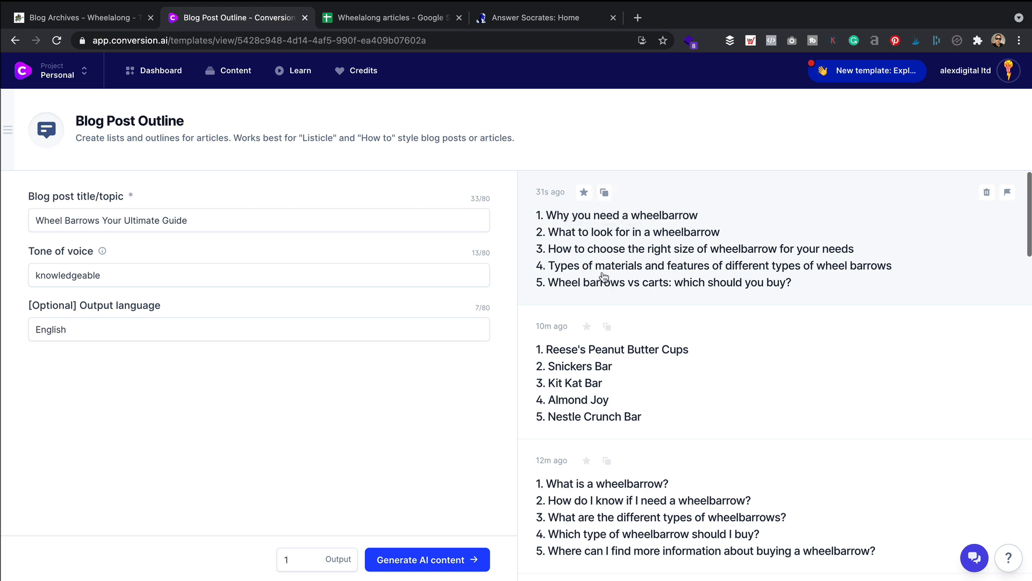
- Copy the generated wheelbarrow outline into row 4 of the Wheelalong articles sheet, filling Subheading 1 to Subheading 5 with its five headings
{"action": "left_click", "coordinate": [604, 191]}
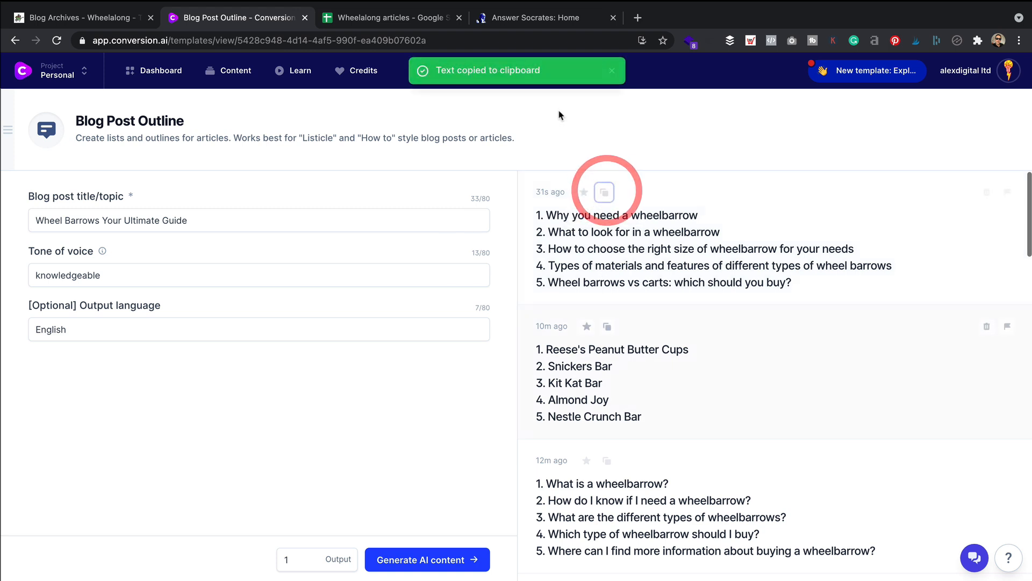
{"action": "left_click", "coordinate": [370, 19]}
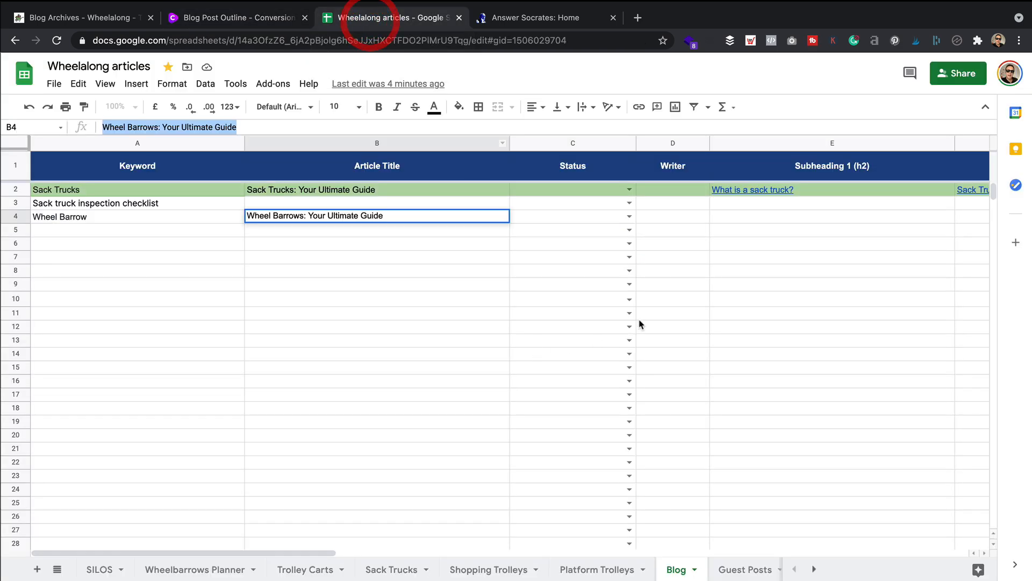
{"action": "left_click", "coordinate": [755, 215]}
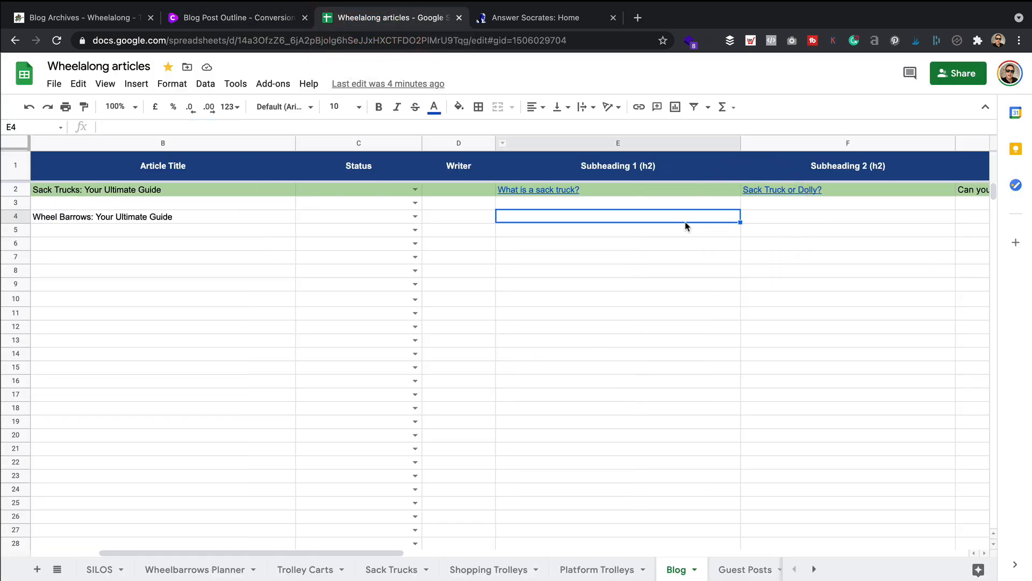
{"action": "scroll", "coordinate": [707, 238], "scroll_direction": "right", "scroll_amount": 5}
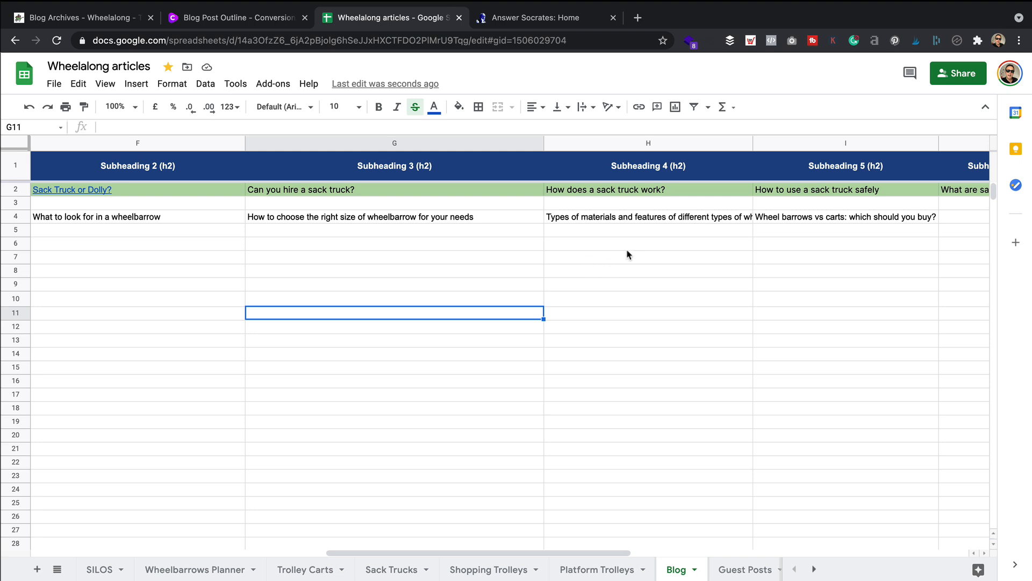
{"action": "scroll", "coordinate": [628, 254], "scroll_direction": "right", "scroll_amount": 3}
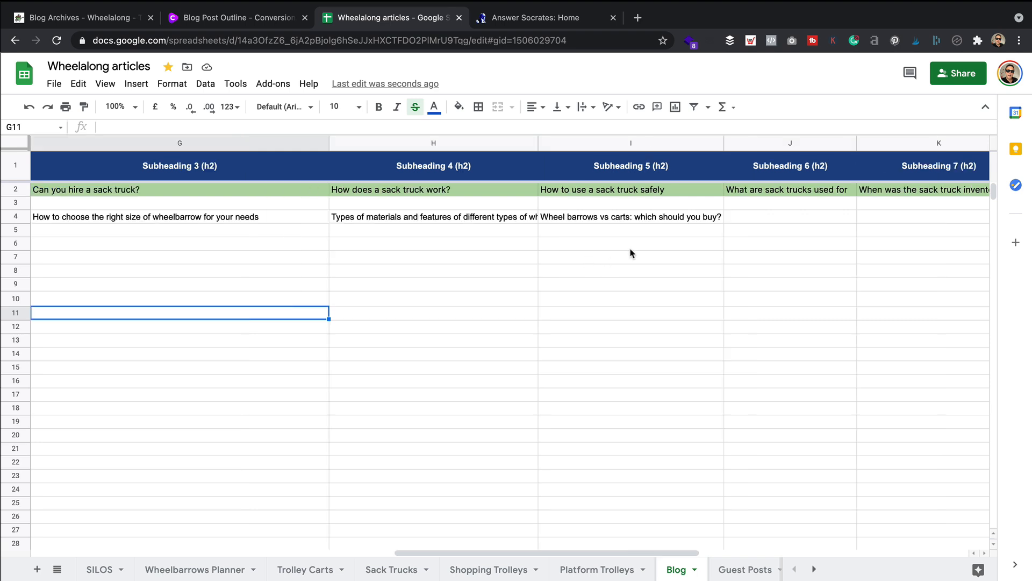
{"action": "scroll", "coordinate": [630, 253], "scroll_direction": "right", "scroll_amount": 3}
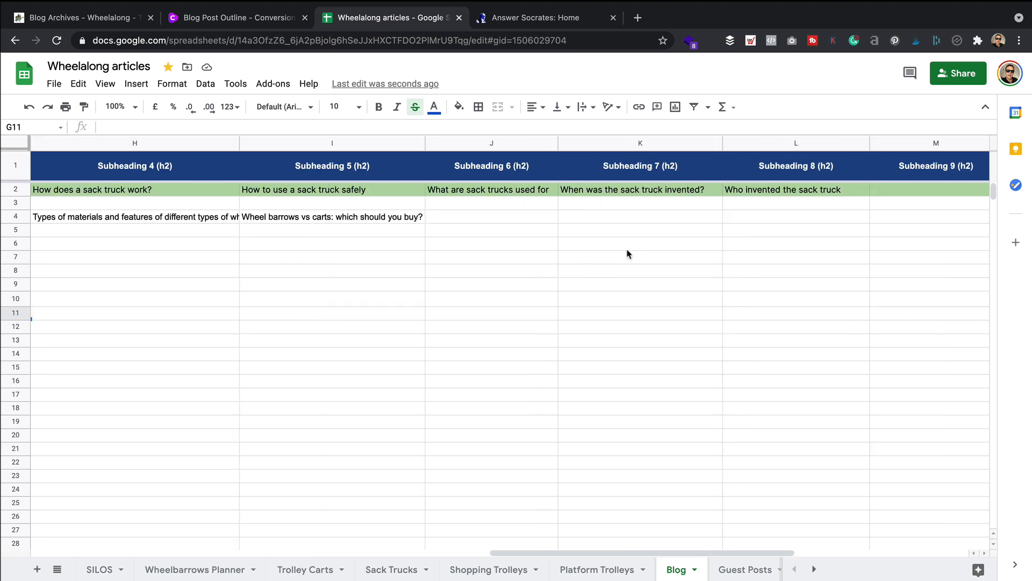
- Return to Conversion.ai, generate another outline for the same wheelbarrow topic and review its points
{"action": "left_click", "coordinate": [240, 17]}
{"action": "left_click", "coordinate": [437, 559]}
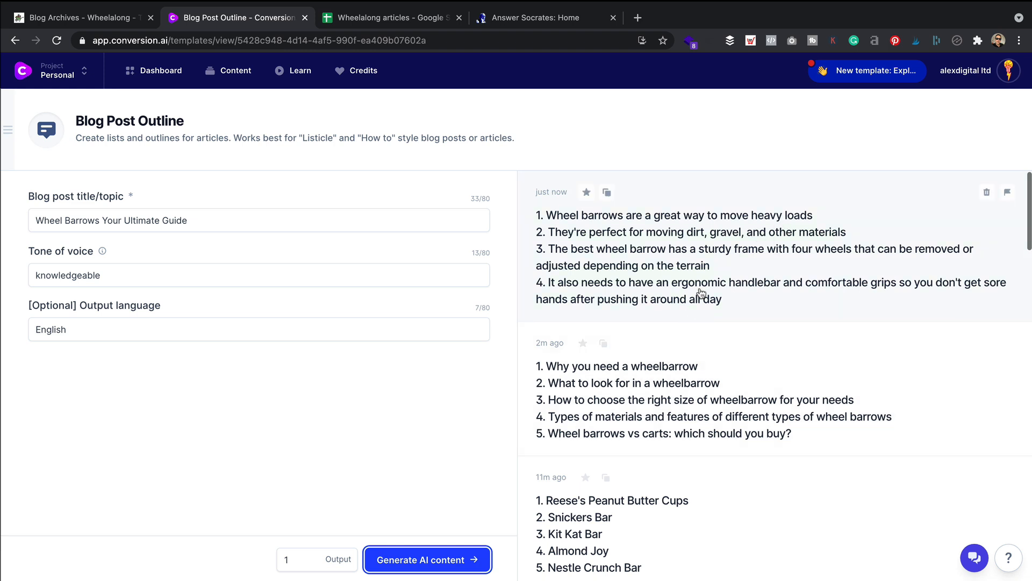
{"action": "scroll", "coordinate": [692, 338], "scroll_direction": "down", "scroll_amount": 1}
{"action": "scroll", "coordinate": [693, 338], "scroll_direction": "up", "scroll_amount": 1}
- Search Google for "wheelbarrow" in a new browser tab
{"action": "key", "text": "ctrl+t"}
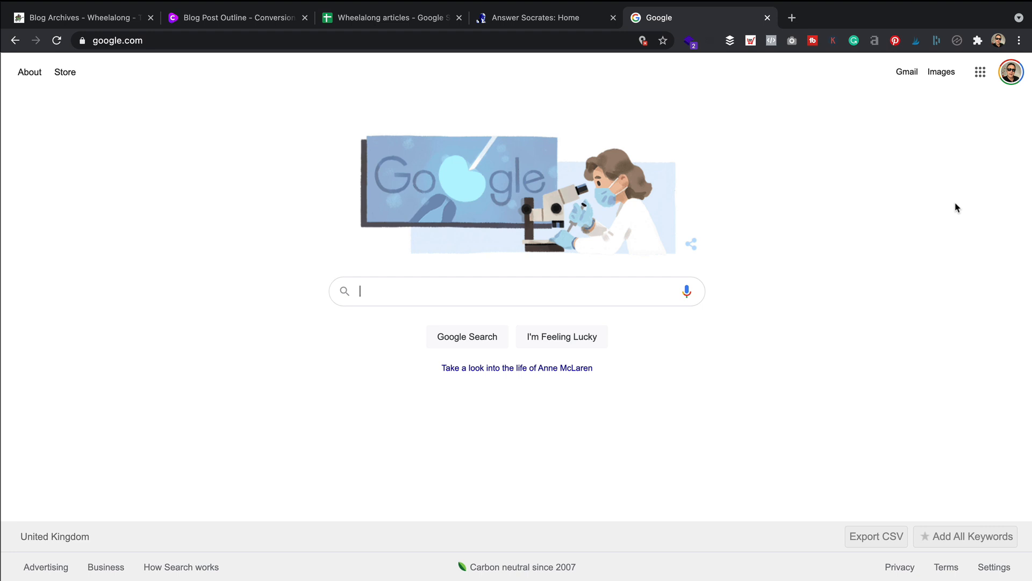
{"action": "type", "text": "whe"}
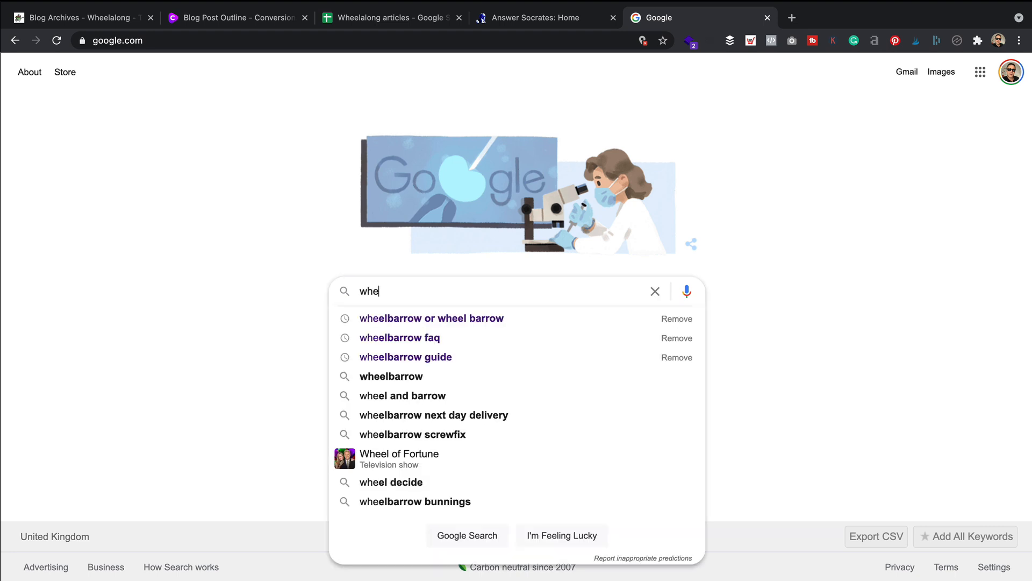
{"action": "type", "text": "elbaarro"}
{"action": "key", "text": "BackSpace"}
{"action": "key", "text": "BackSpace"}
{"action": "key", "text": "BackSpace"}
{"action": "key", "text": "BackSpace"}
{"action": "type", "text": "rrow"}
{"action": "key", "text": "Return"}
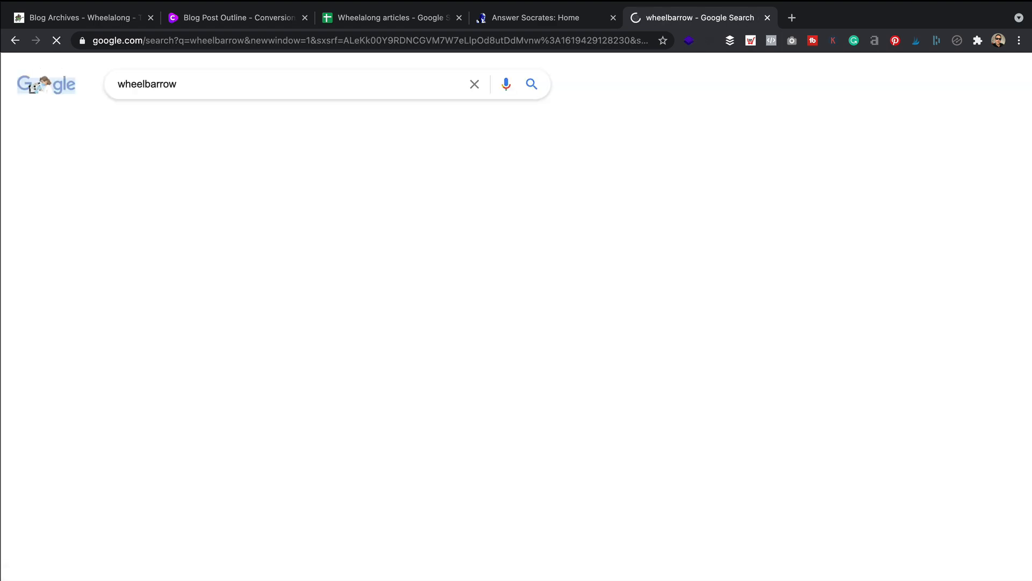
- Find the People also ask section in the results and copy the question "Can you leave wheelbarrow outside?"
{"action": "scroll", "coordinate": [554, 184], "scroll_direction": "down", "scroll_amount": 3}
{"action": "scroll", "coordinate": [554, 184], "scroll_direction": "down", "scroll_amount": 15}
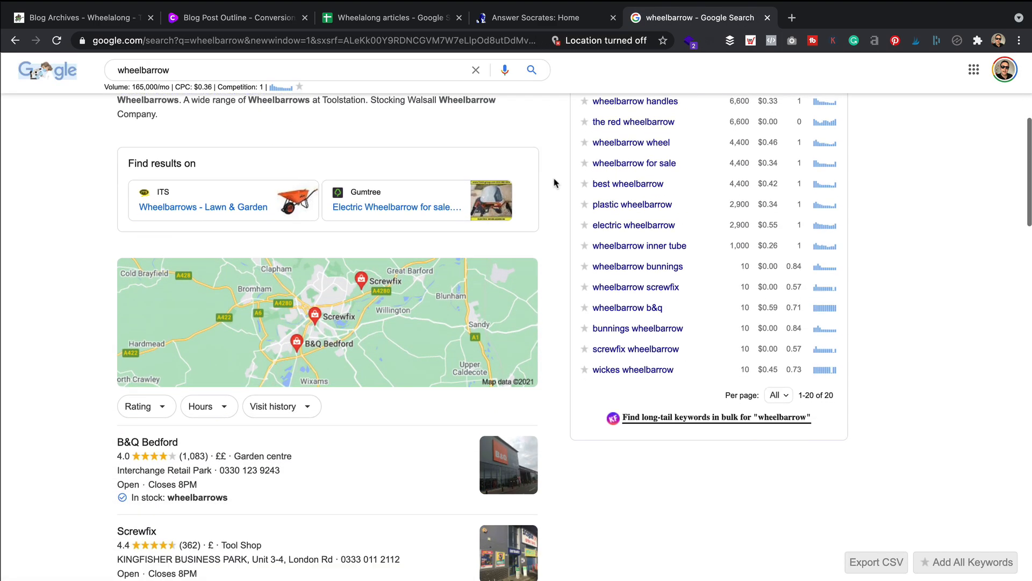
{"action": "scroll", "coordinate": [559, 180], "scroll_direction": "down", "scroll_amount": 3}
{"action": "scroll", "coordinate": [560, 180], "scroll_direction": "up", "scroll_amount": 10}
{"action": "scroll", "coordinate": [561, 179], "scroll_direction": "up", "scroll_amount": 8}
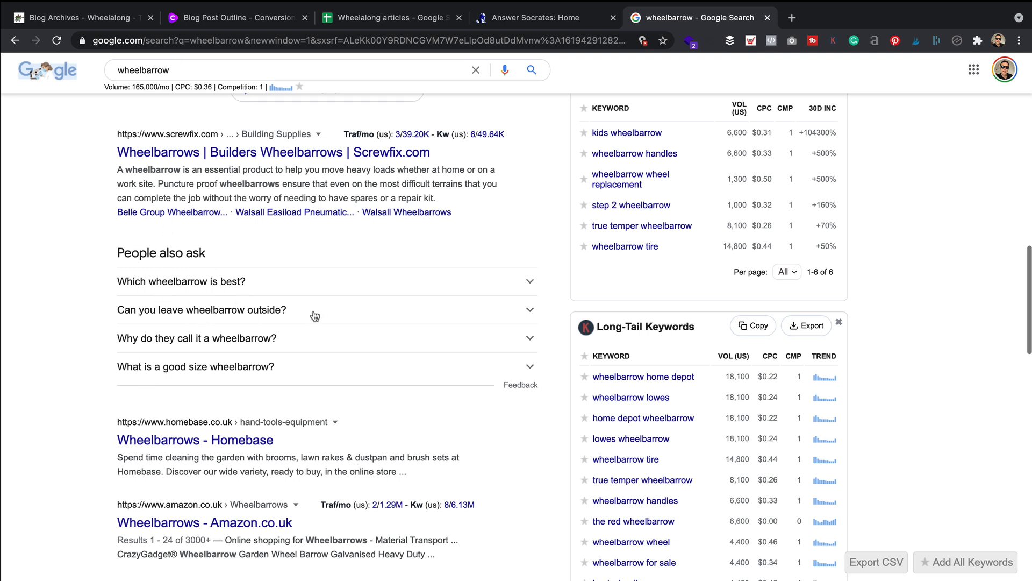
{"action": "left_click_drag", "start_coordinate": [301, 315], "coordinate": [116, 314]}
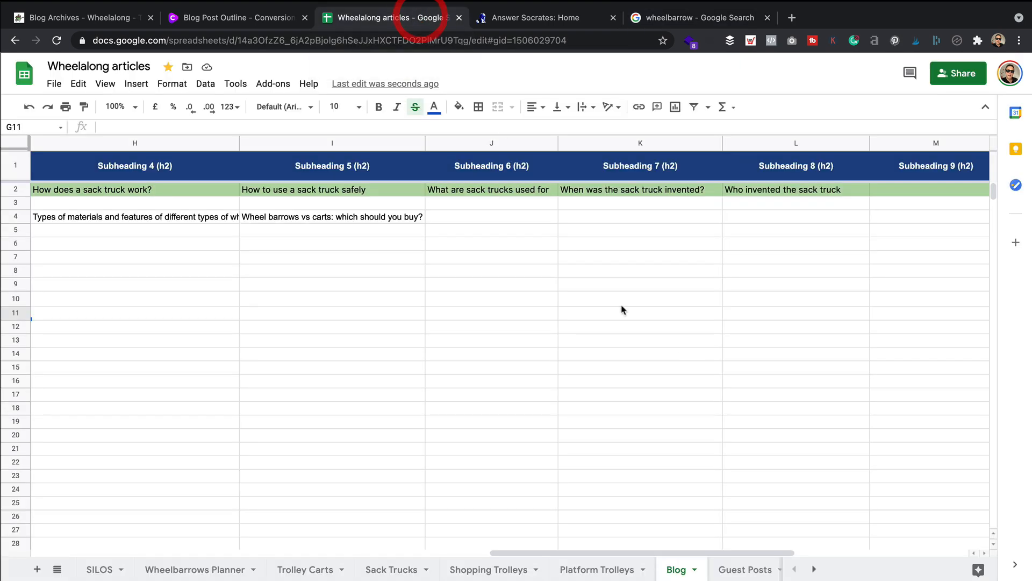
- Paste the question "Can you leave wheelbarrow outside?" into cell J4 under Subheading 6 and set its font size to 10
{"action": "left_click", "coordinate": [467, 217]}
{"action": "key", "text": "super+v"}
{"action": "left_click", "coordinate": [484, 257]}
{"action": "left_click", "coordinate": [455, 218]}
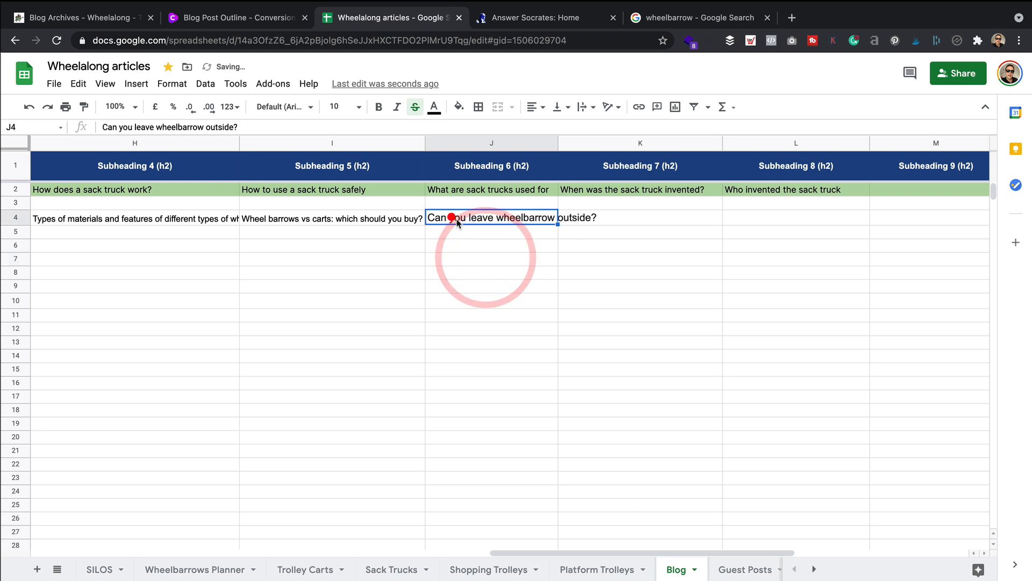
{"action": "left_click", "coordinate": [358, 107]}
{"action": "left_click", "coordinate": [331, 217]}
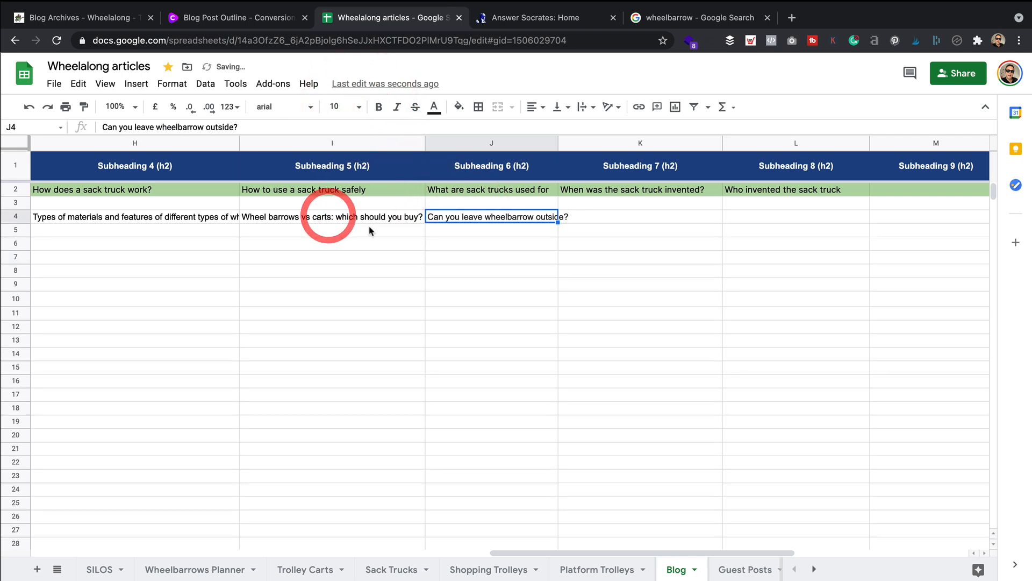
- Return to the Google wheelbarrow results and copy the People also ask question "Why do they call it a wheelbarrow?"
{"action": "left_click", "coordinate": [456, 257]}
{"action": "left_click", "coordinate": [679, 18]}
{"action": "scroll", "coordinate": [325, 338], "scroll_direction": "down", "scroll_amount": 3}
{"action": "left_click", "coordinate": [295, 291]}
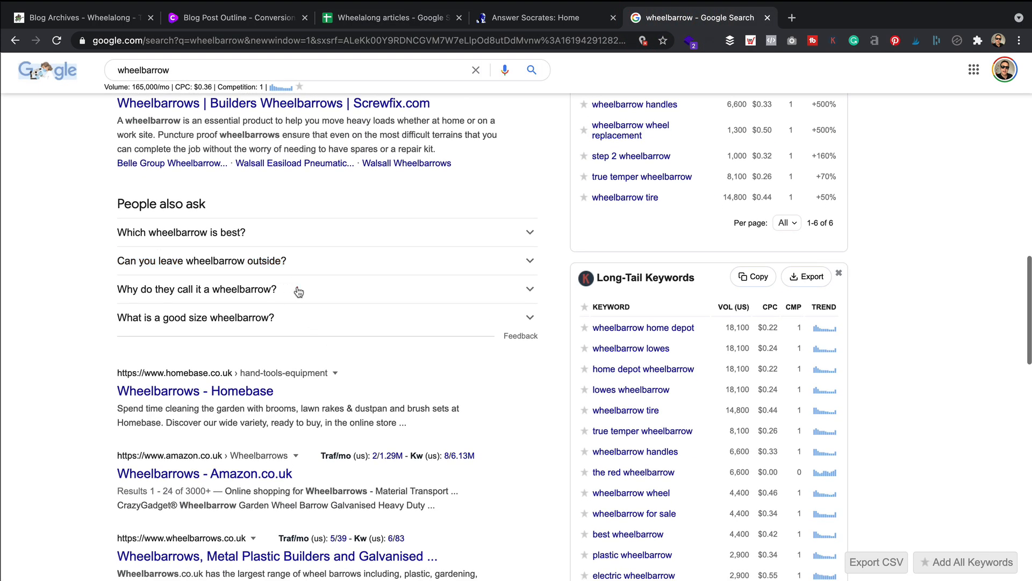
{"action": "left_click_drag", "start_coordinate": [296, 291], "coordinate": [113, 290]}
{"action": "key", "text": "ctrl+c"}
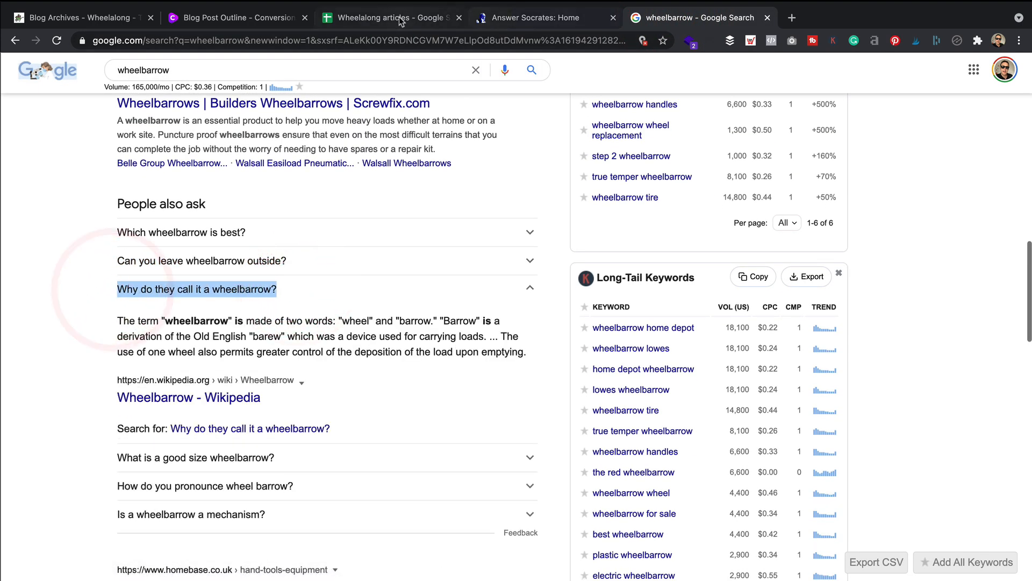
- Paste the question "Why do they call it a wheelbarrow?" into cell K4 of the spreadsheet and set its font size to 10
{"action": "left_click", "coordinate": [398, 18]}
{"action": "left_click", "coordinate": [599, 215]}
{"action": "key", "text": "ctrl+v"}
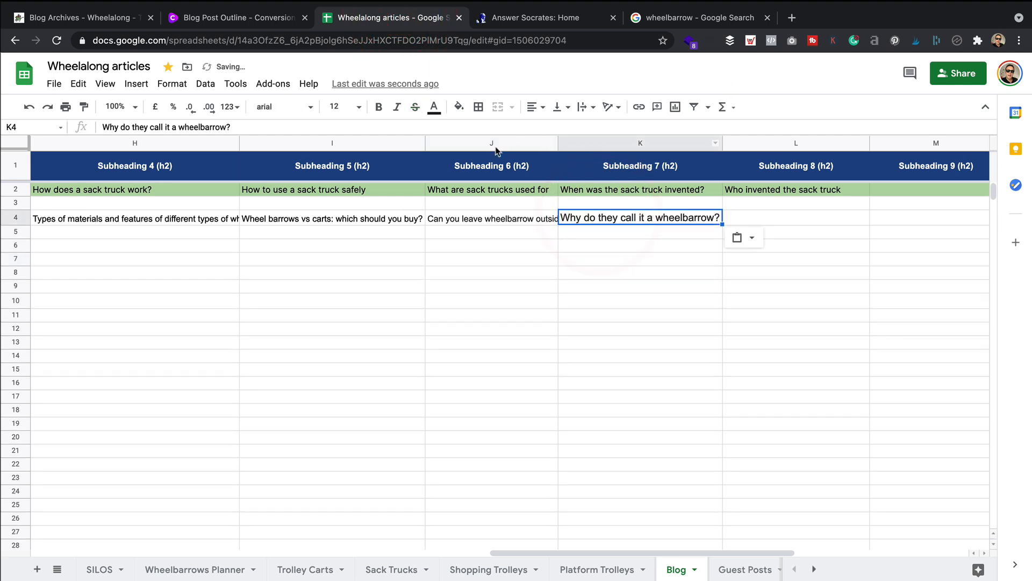
{"action": "left_click", "coordinate": [358, 106]}
{"action": "left_click", "coordinate": [342, 213]}
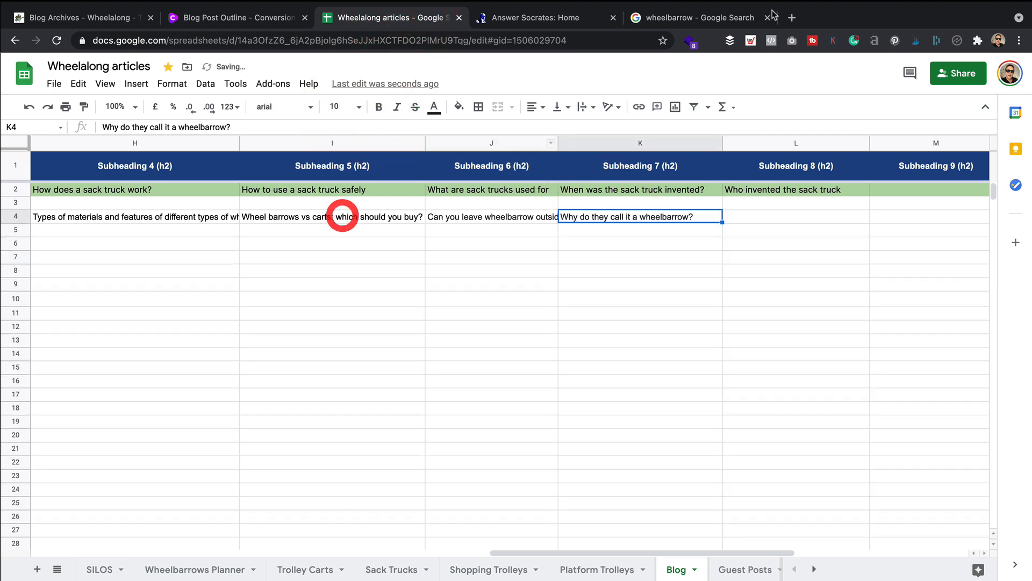
- Go back to the Google results and copy the People also ask question "What is a good size wheelbarrow?"
{"action": "left_click", "coordinate": [720, 18]}
{"action": "scroll", "coordinate": [235, 360], "scroll_direction": "down", "scroll_amount": 1}
{"action": "scroll", "coordinate": [235, 360], "scroll_direction": "down", "scroll_amount": 1}
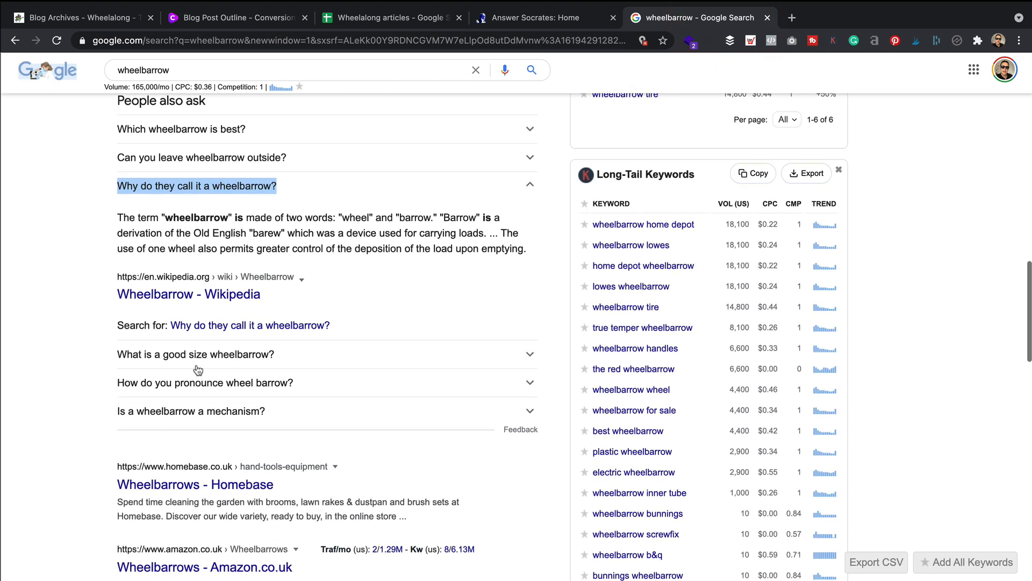
{"action": "left_click_drag", "start_coordinate": [285, 359], "coordinate": [115, 356]}
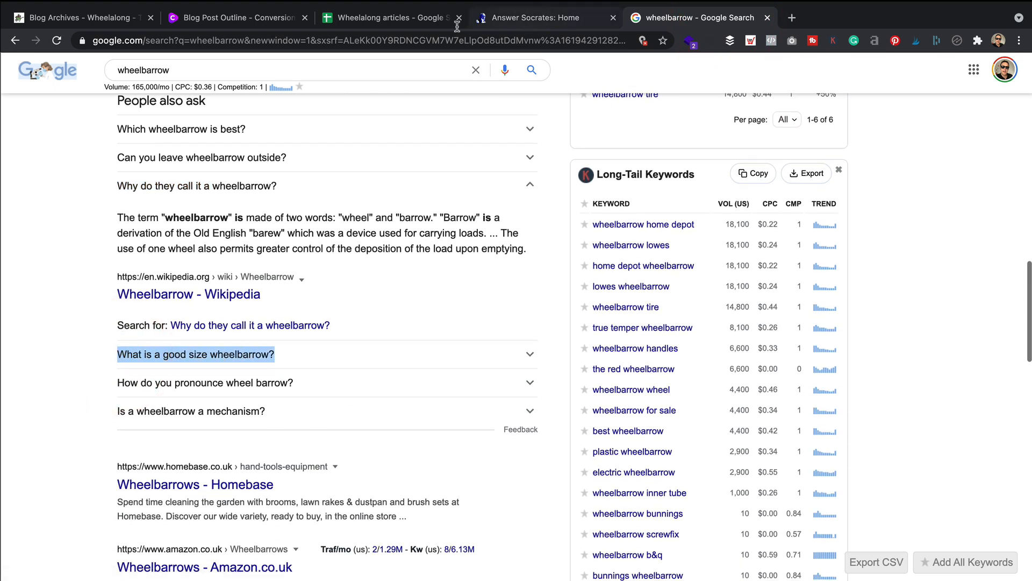
- Paste the question "What is a good size wheelbarrow?" into cell L4 of the spreadsheet and set its font size to 10
{"action": "left_click", "coordinate": [392, 18]}
{"action": "left_click", "coordinate": [764, 215]}
{"action": "key", "text": "super+v"}
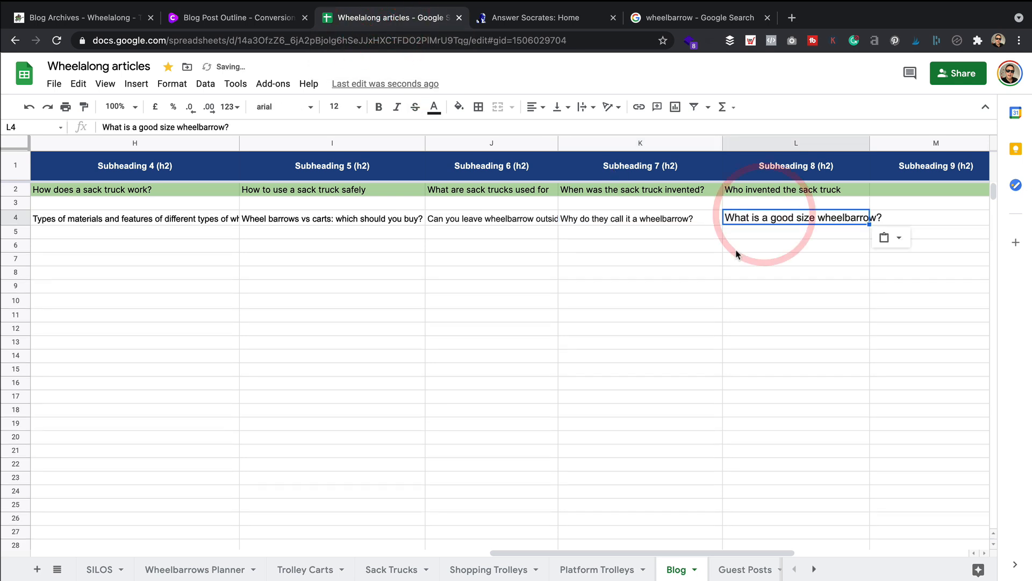
{"action": "left_click", "coordinate": [359, 106]}
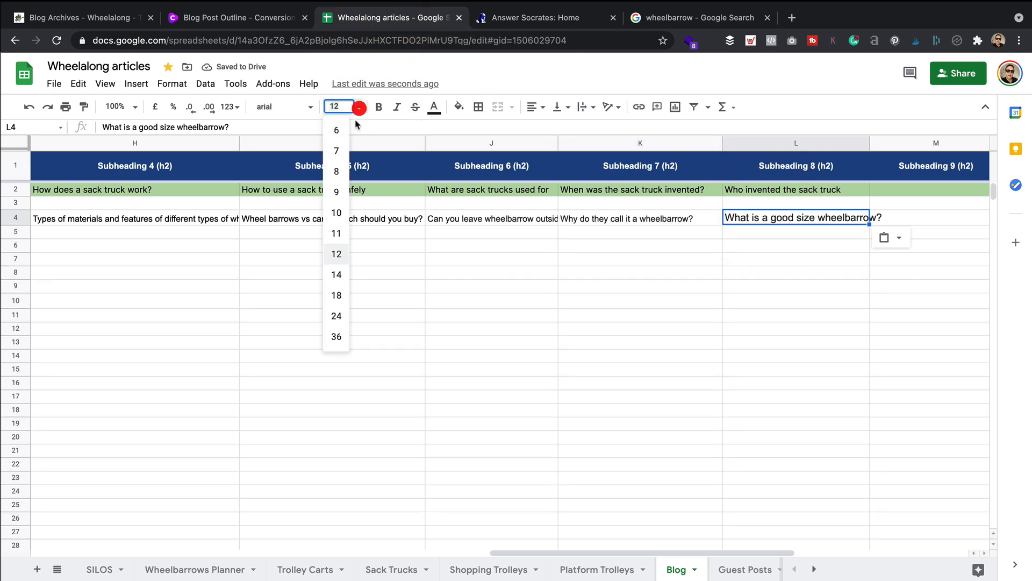
{"action": "left_click", "coordinate": [341, 210]}
{"action": "left_click", "coordinate": [653, 244]}
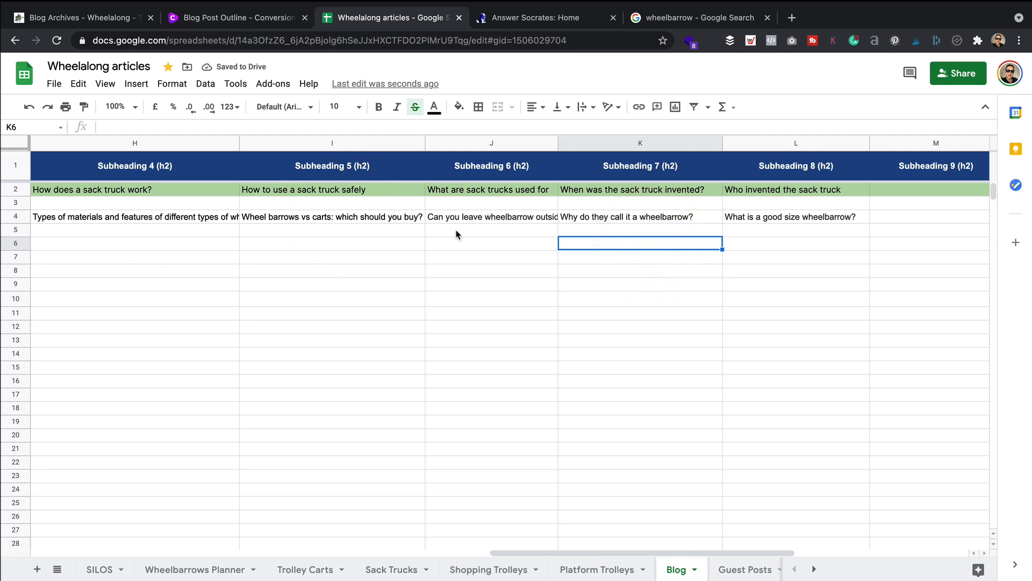
- Switch to Answer Socrates and search for questions on the topic "wheelbarrow"
{"action": "left_click", "coordinate": [533, 17]}
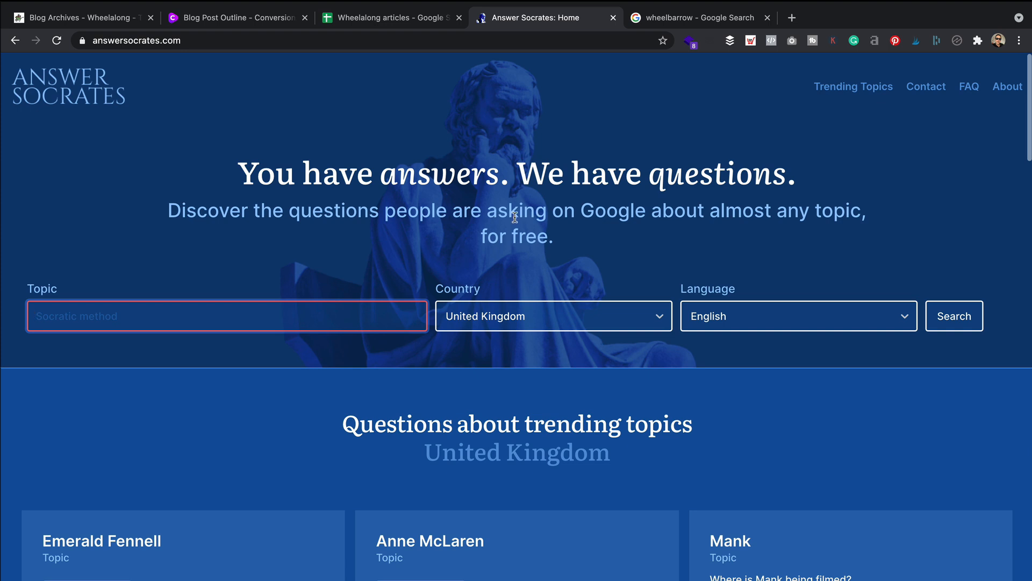
{"action": "type", "text": "wheelbarrow"}
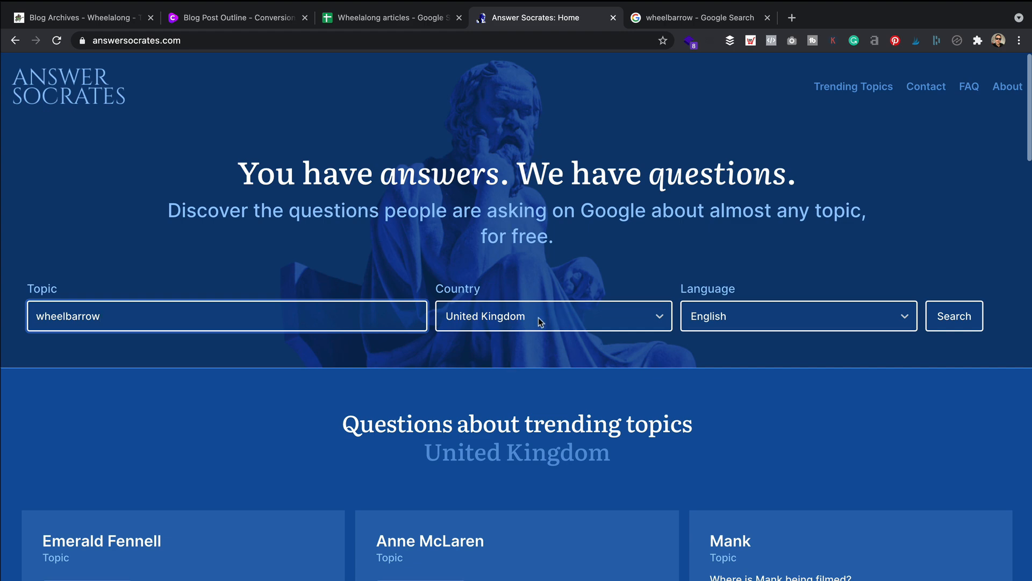
{"action": "left_click", "coordinate": [980, 319]}
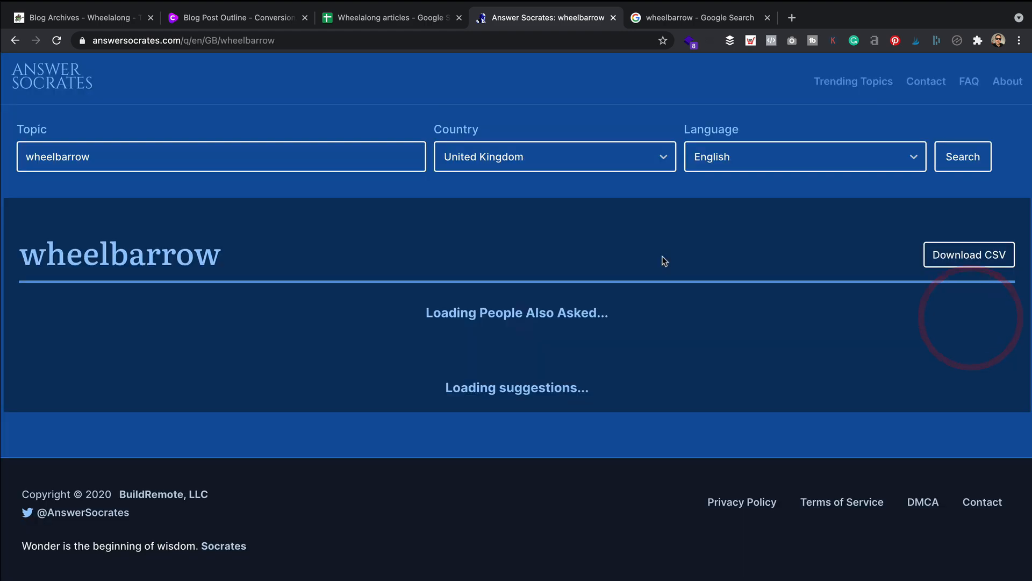
- Read through the grouped wheelbarrow questions on Answer Socrates for suitable article subheadings
{"action": "scroll", "coordinate": [412, 239], "scroll_direction": "down", "scroll_amount": 3}
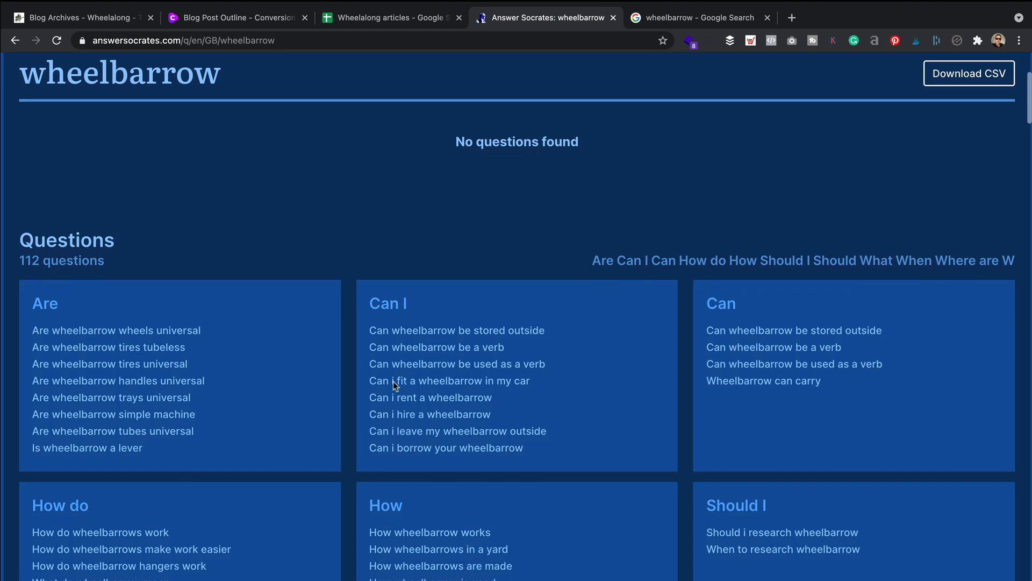
{"action": "scroll", "coordinate": [605, 345], "scroll_direction": "down", "scroll_amount": 2}
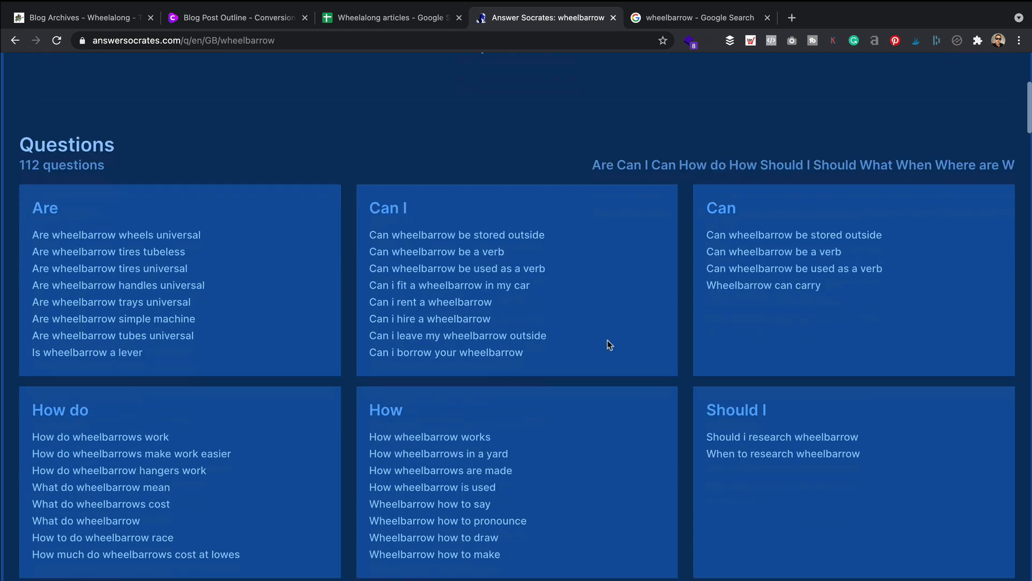
{"action": "scroll", "coordinate": [597, 326], "scroll_direction": "down", "scroll_amount": 2}
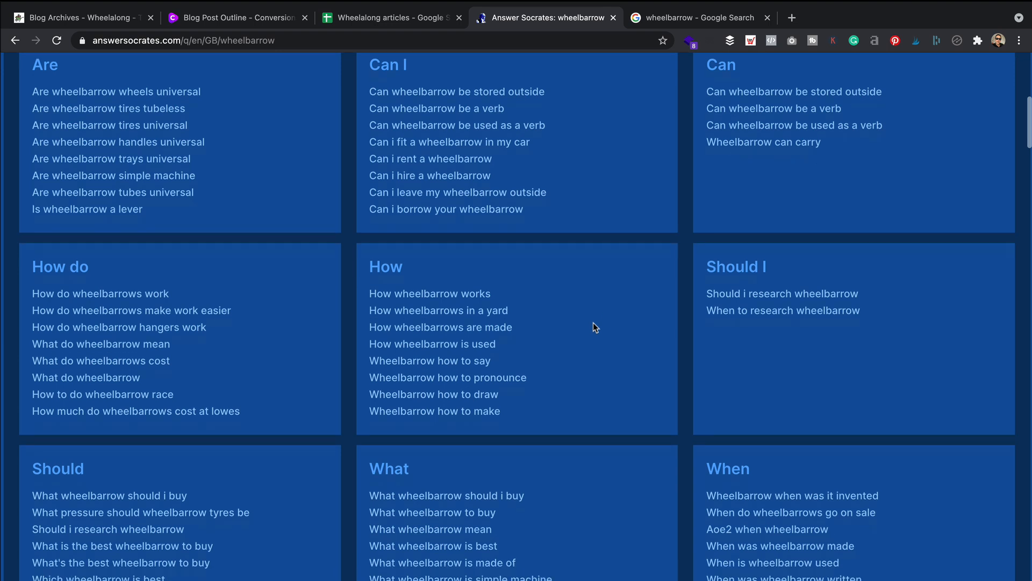
{"action": "scroll", "coordinate": [594, 325], "scroll_direction": "down", "scroll_amount": 1}
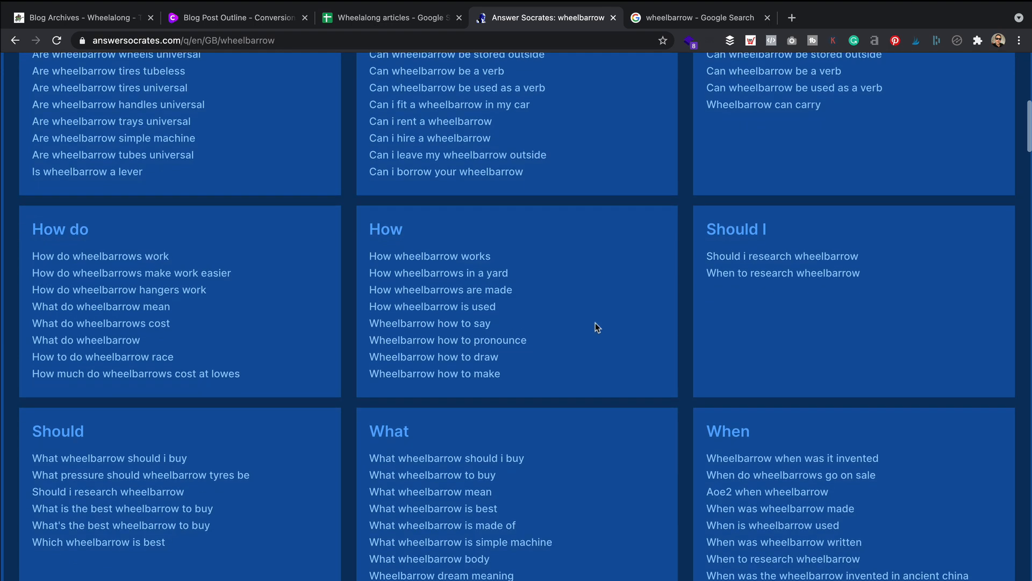
{"action": "scroll", "coordinate": [595, 324], "scroll_direction": "up", "scroll_amount": 2}
{"action": "scroll", "coordinate": [596, 324], "scroll_direction": "down", "scroll_amount": 1}
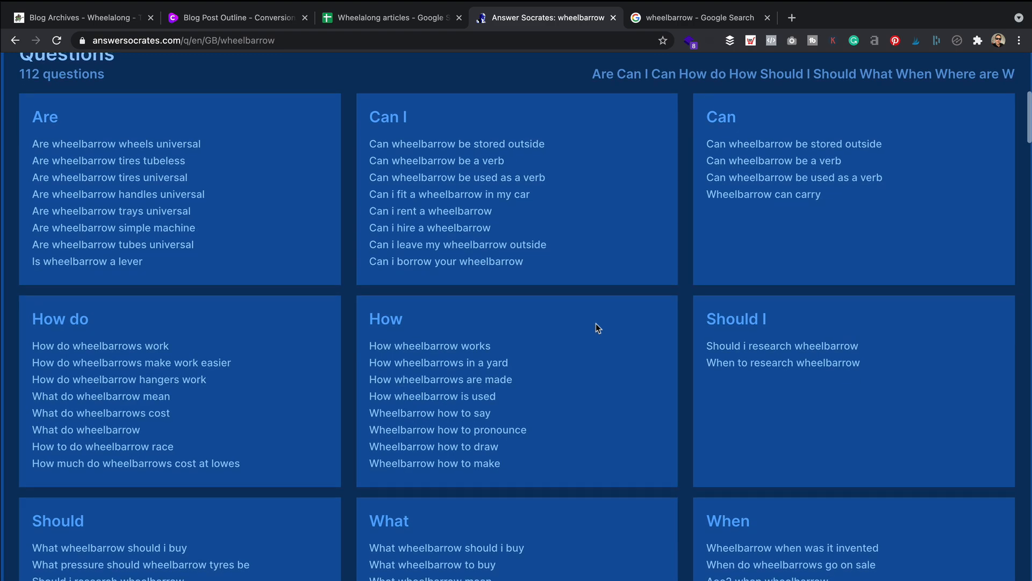
{"action": "scroll", "coordinate": [596, 324], "scroll_direction": "down", "scroll_amount": 2}
{"action": "scroll", "coordinate": [595, 323], "scroll_direction": "up", "scroll_amount": 1}
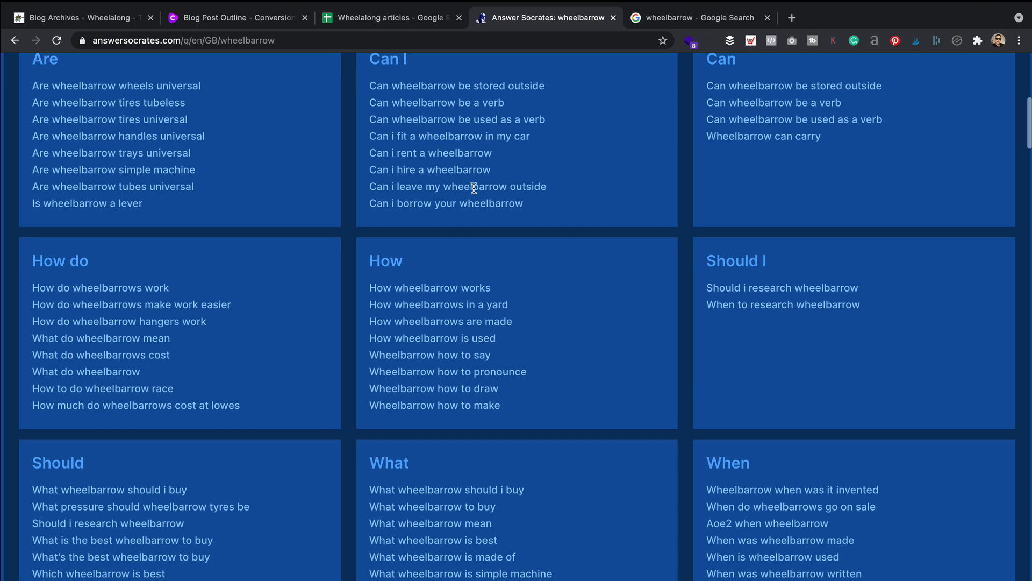
- Copy the question "Can i hire a wheelbarrow" into cell M4 of the spreadsheet and set its font size to 10
{"action": "left_click_drag", "start_coordinate": [470, 170], "coordinate": [357, 172]}
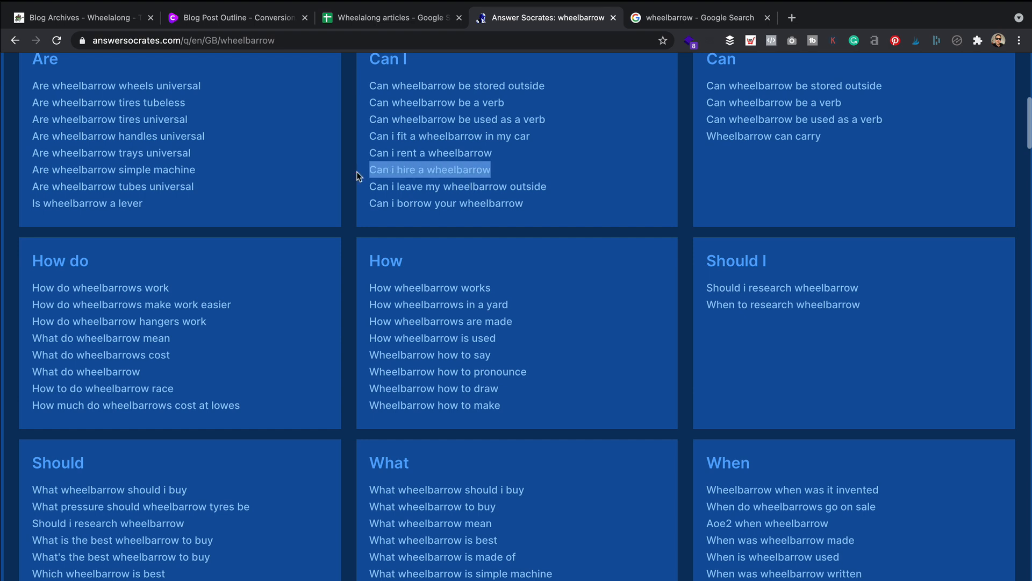
{"action": "left_click", "coordinate": [414, 17]}
{"action": "left_click", "coordinate": [904, 218]}
{"action": "key", "text": "super+v"}
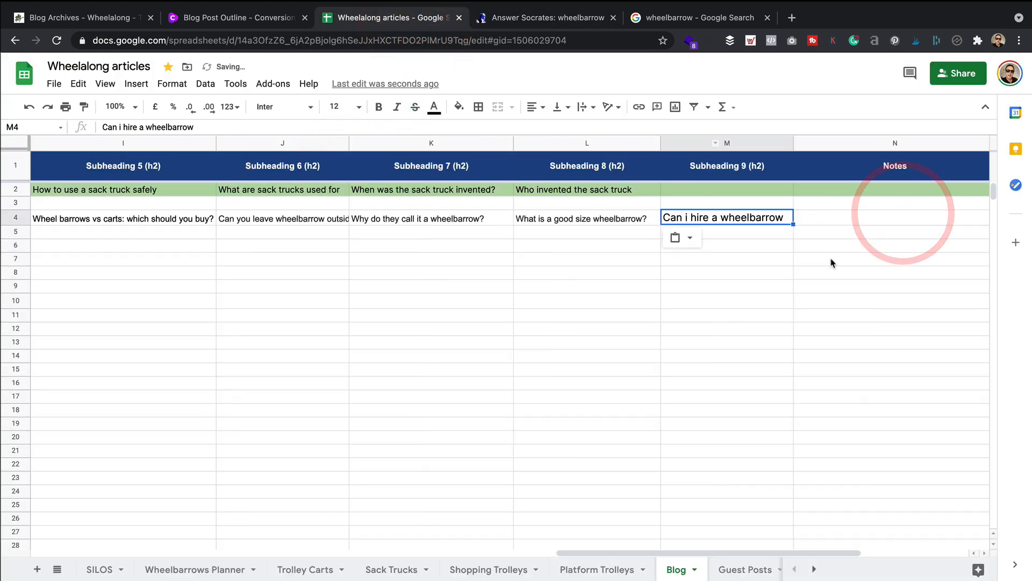
{"action": "left_click", "coordinate": [358, 107]}
{"action": "left_click", "coordinate": [333, 212]}
- Add a question mark to the end of the text in cell M4
{"action": "left_click", "coordinate": [569, 216]}
{"action": "left_click", "coordinate": [214, 126]}
{"action": "type", "text": "?"}
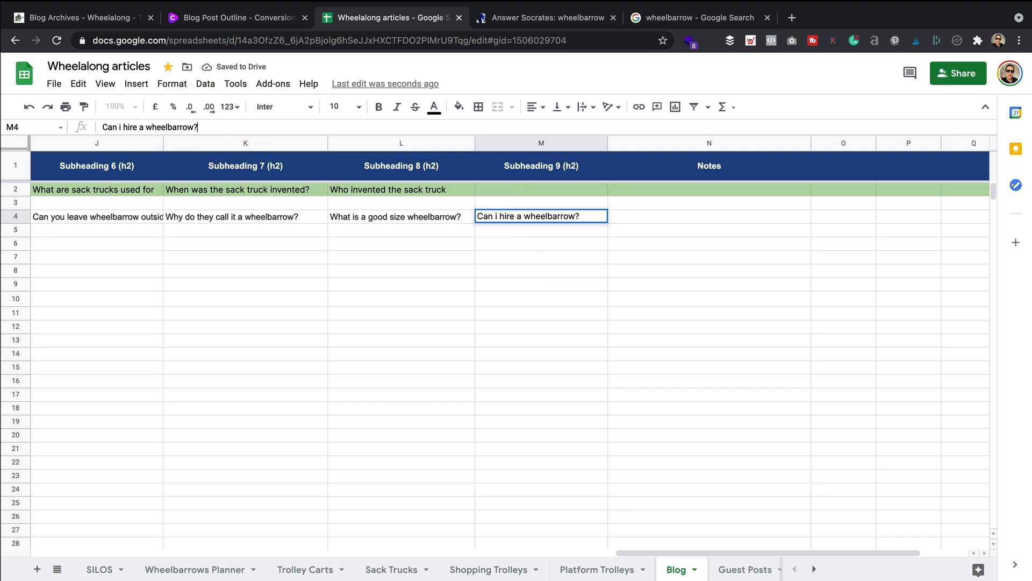
{"action": "left_click", "coordinate": [539, 422]}
- Return to Answer Socrates and look through the remaining question groups for one more wheelbarrow subheading
{"action": "left_click", "coordinate": [555, 16]}
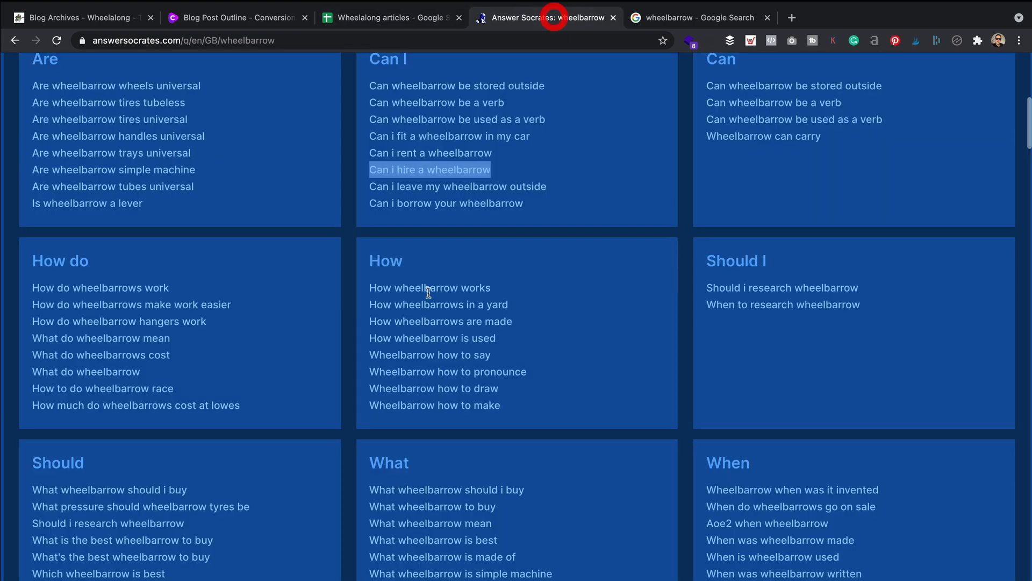
{"action": "scroll", "coordinate": [486, 256], "scroll_direction": "down", "scroll_amount": 7}
{"action": "scroll", "coordinate": [494, 229], "scroll_direction": "up", "scroll_amount": 5}
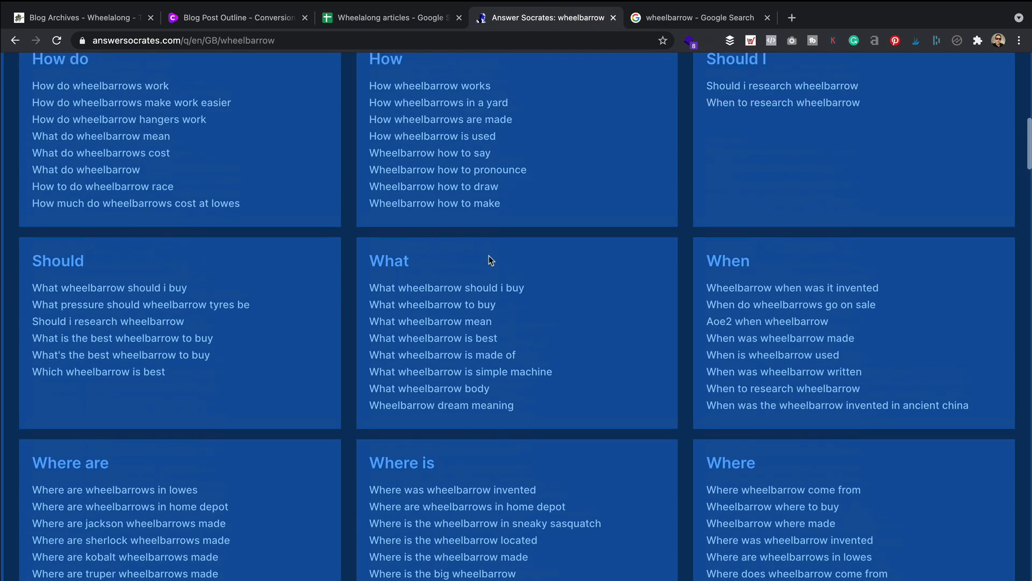
- Return to the spreadsheet and review all the wheelbarrow subheadings in row 4, from Subheading 10 back to the article title
{"action": "left_click", "coordinate": [415, 18]}
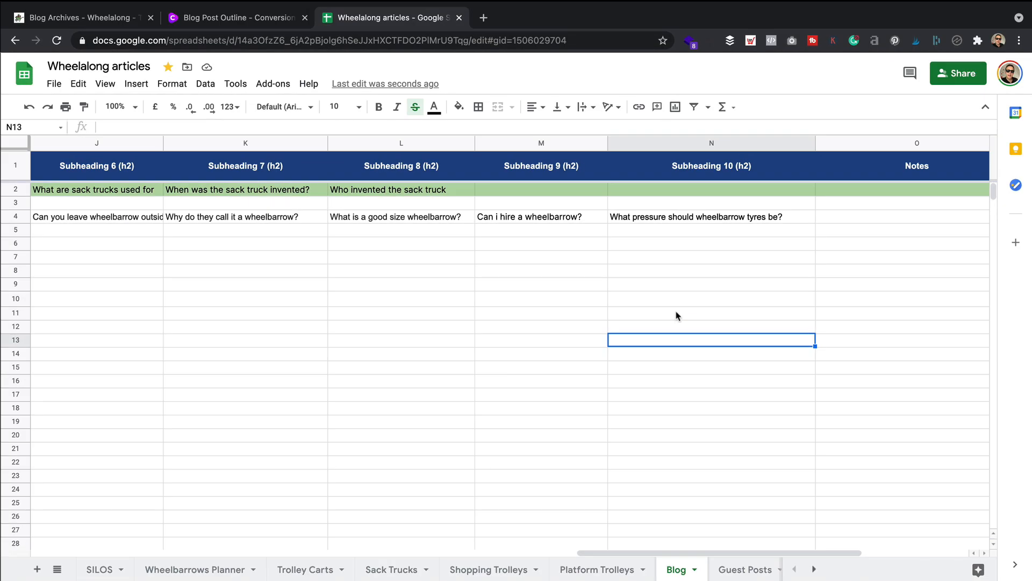
{"action": "scroll", "coordinate": [679, 315], "scroll_direction": "left", "scroll_amount": 5}
{"action": "scroll", "coordinate": [679, 318], "scroll_direction": "left", "scroll_amount": 5}
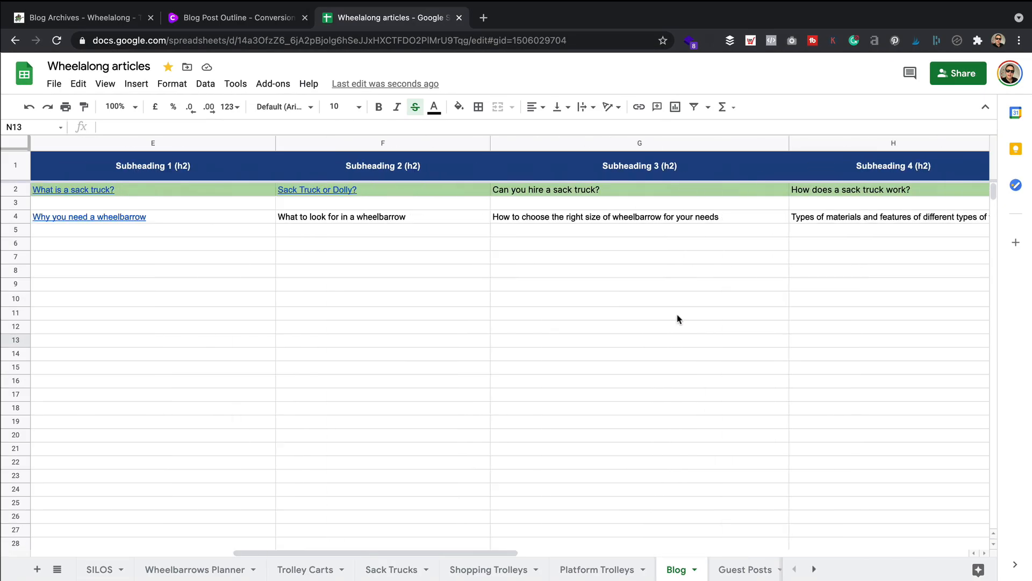
{"action": "scroll", "coordinate": [679, 321], "scroll_direction": "right", "scroll_amount": 8}
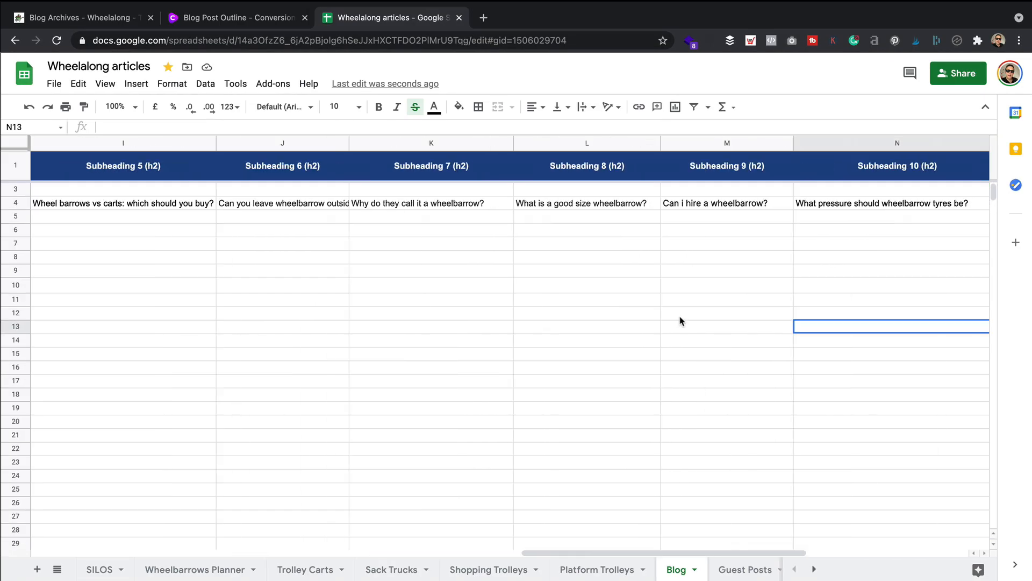
{"action": "scroll", "coordinate": [680, 321], "scroll_direction": "right", "scroll_amount": 2}
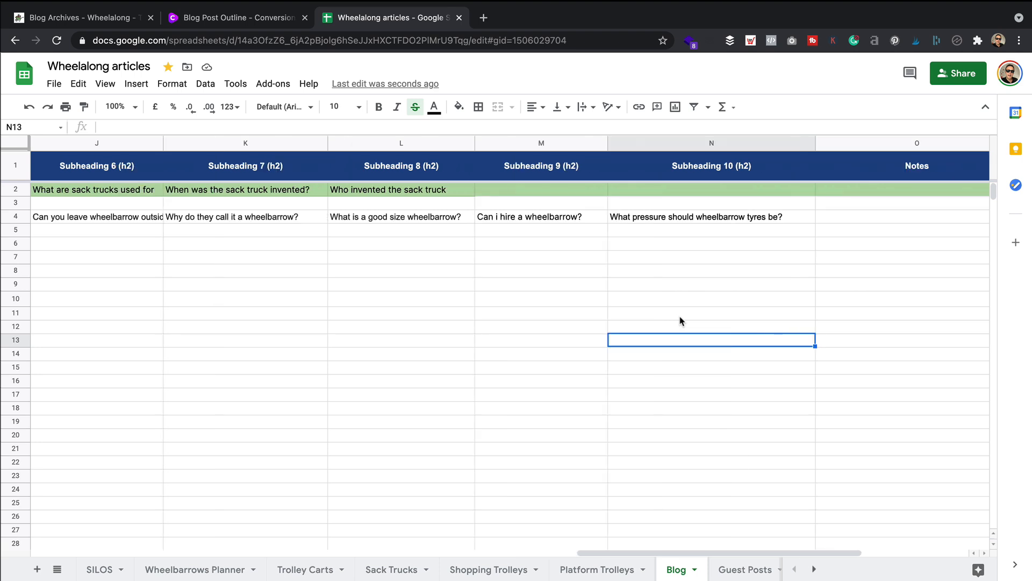
{"action": "scroll", "coordinate": [680, 321], "scroll_direction": "left", "scroll_amount": 6}
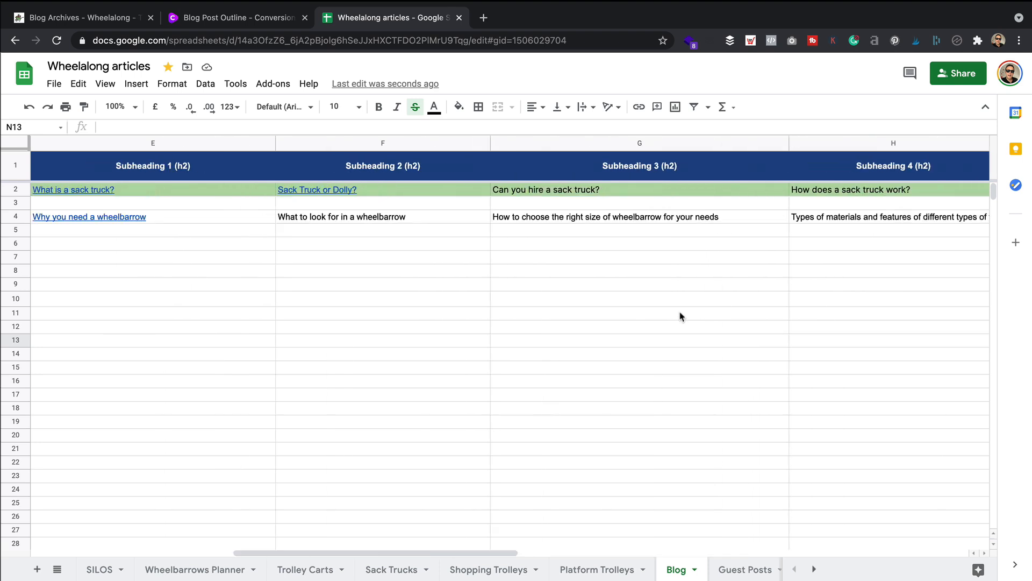
{"action": "scroll", "coordinate": [676, 316], "scroll_direction": "left", "scroll_amount": 5}
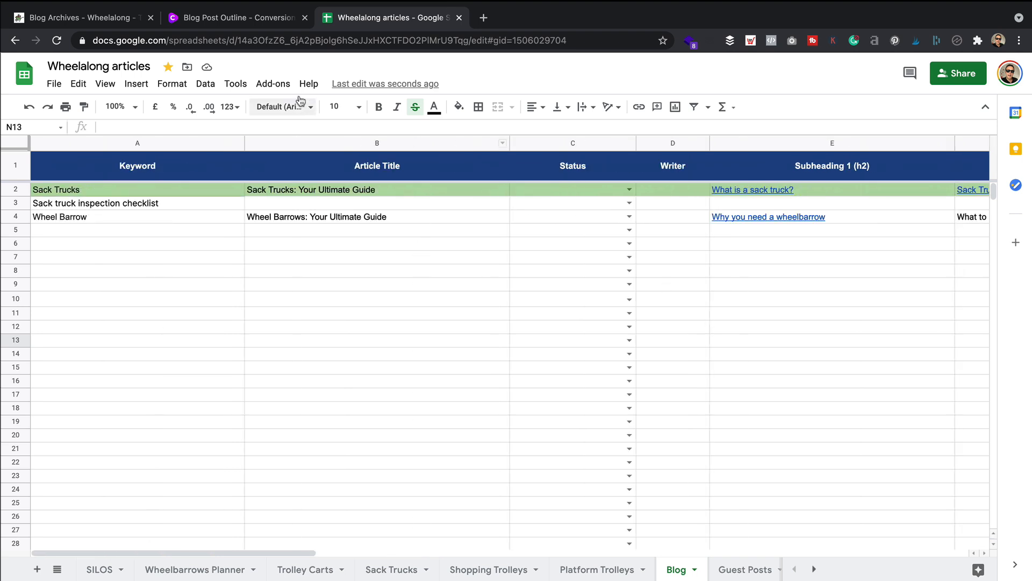
- Switch to Conversion.ai and start a new document with the Long-form assistant workflow, ready to describe the content
{"action": "left_click", "coordinate": [239, 18]}
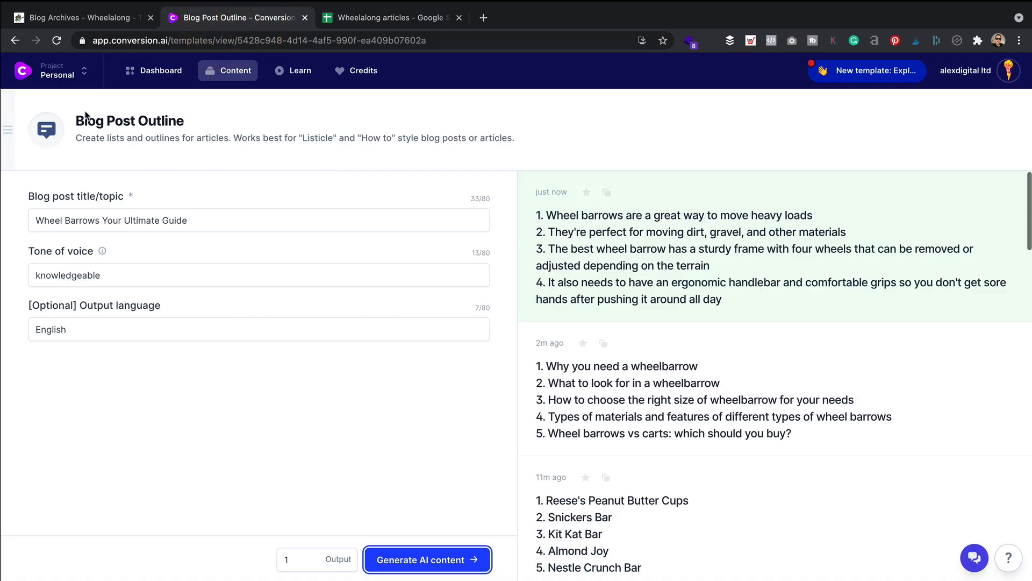
{"action": "left_click", "coordinate": [159, 72]}
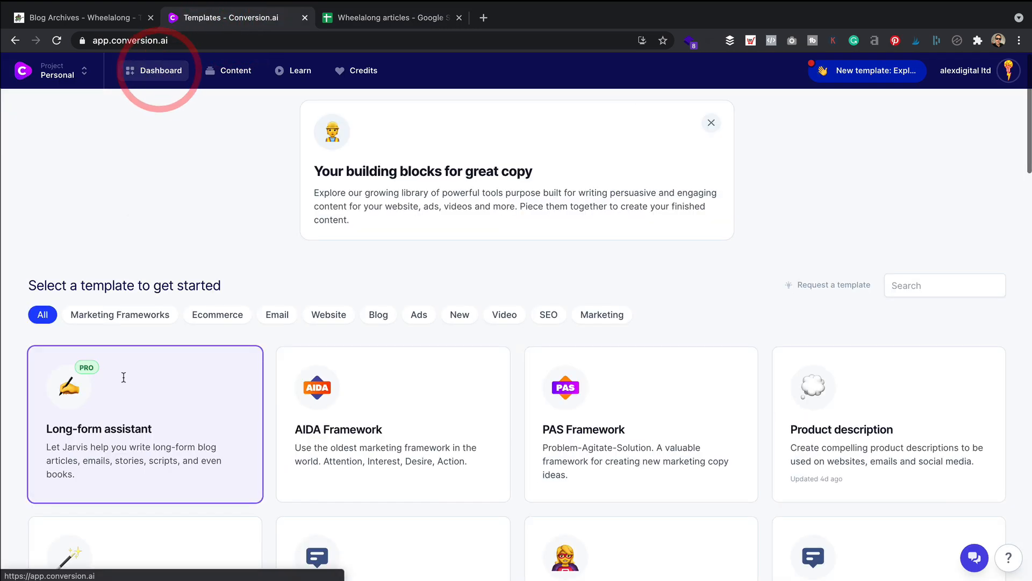
{"action": "left_click", "coordinate": [166, 400]}
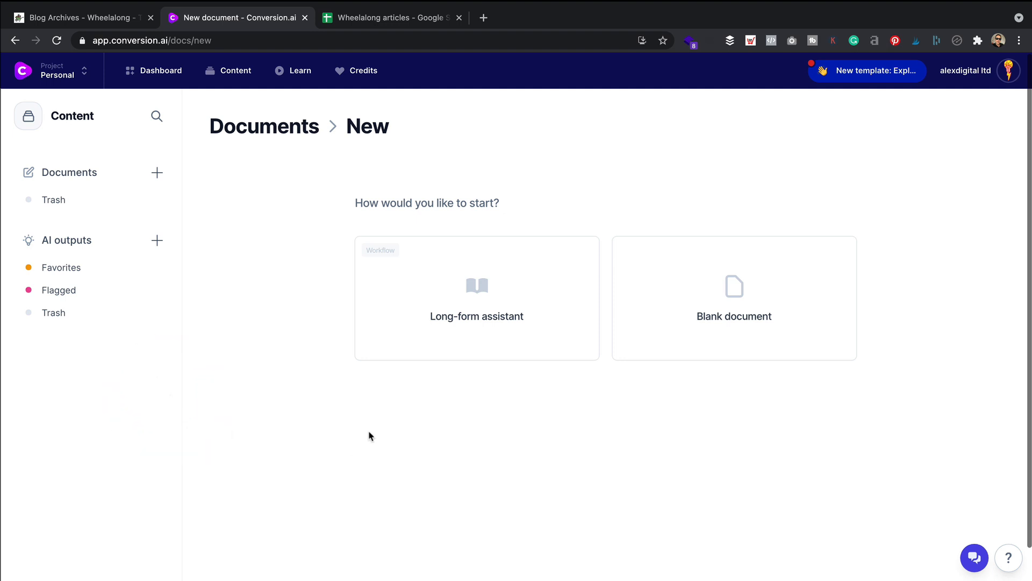
{"action": "left_click", "coordinate": [487, 279]}
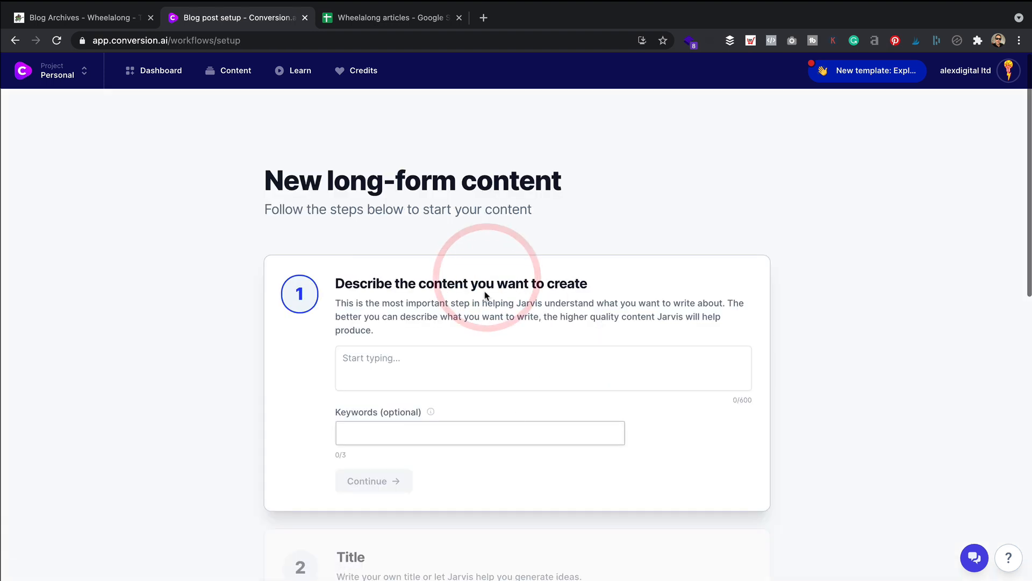
{"action": "left_click", "coordinate": [481, 229]}
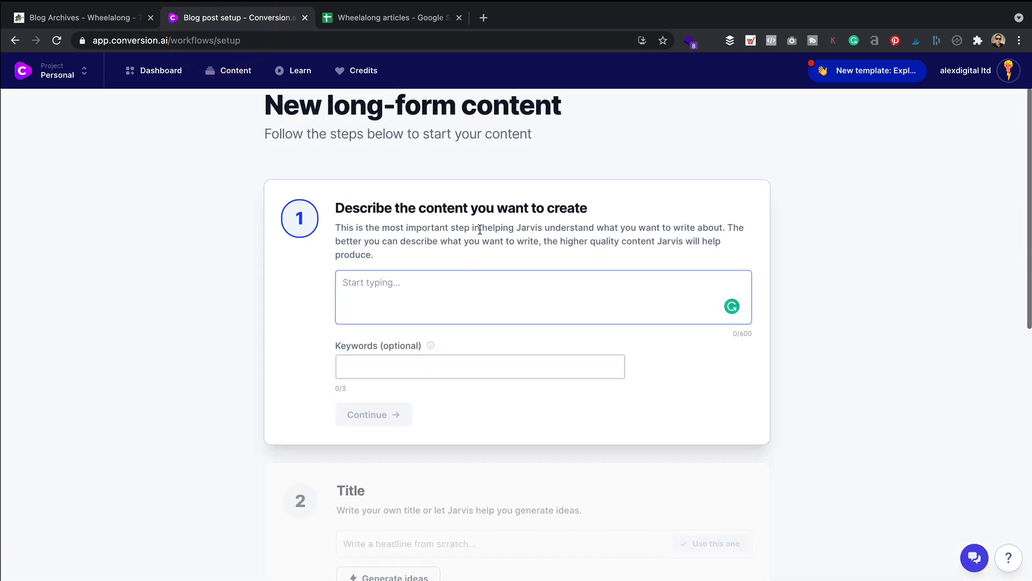
- In the spreadsheet, change the article title in cell B4 to "Wheelbarrows: Your Ultimate Guide" and copy it
{"action": "left_click", "coordinate": [414, 18]}
{"action": "left_click", "coordinate": [400, 243]}
{"action": "left_click", "coordinate": [383, 217]}
{"action": "key", "text": "super+c"}
{"action": "left_click_drag", "start_coordinate": [358, 312], "coordinate": [358, 295]}
{"action": "left_click", "coordinate": [355, 217]}
{"action": "key", "text": "super+c"}
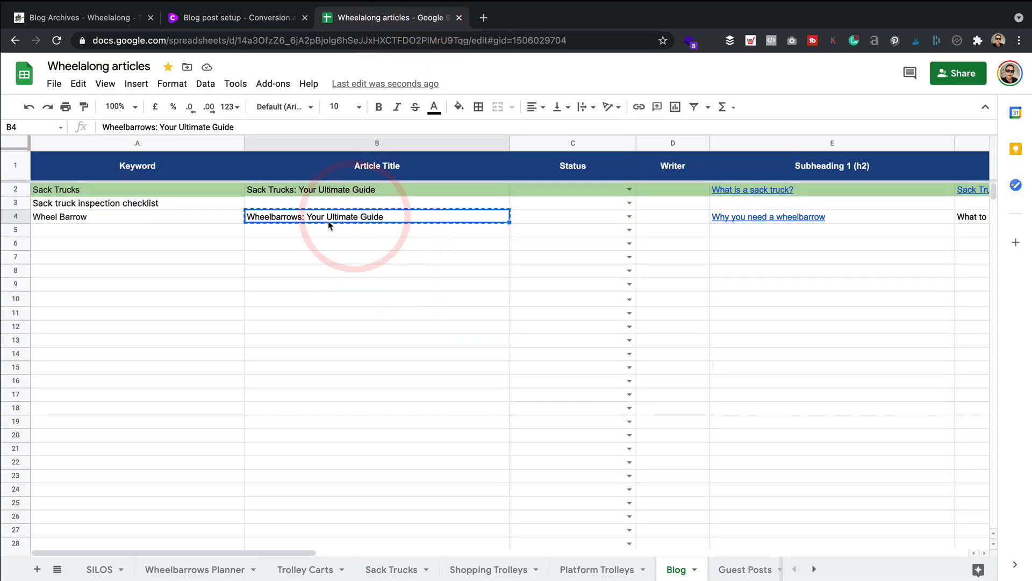
- In Conversion.ai, describe the content as "Wheelbarrows: Your Ultimate Guide. A full-length article answering common questions about wheelbarrows" and continue to the title
{"action": "left_click", "coordinate": [216, 18]}
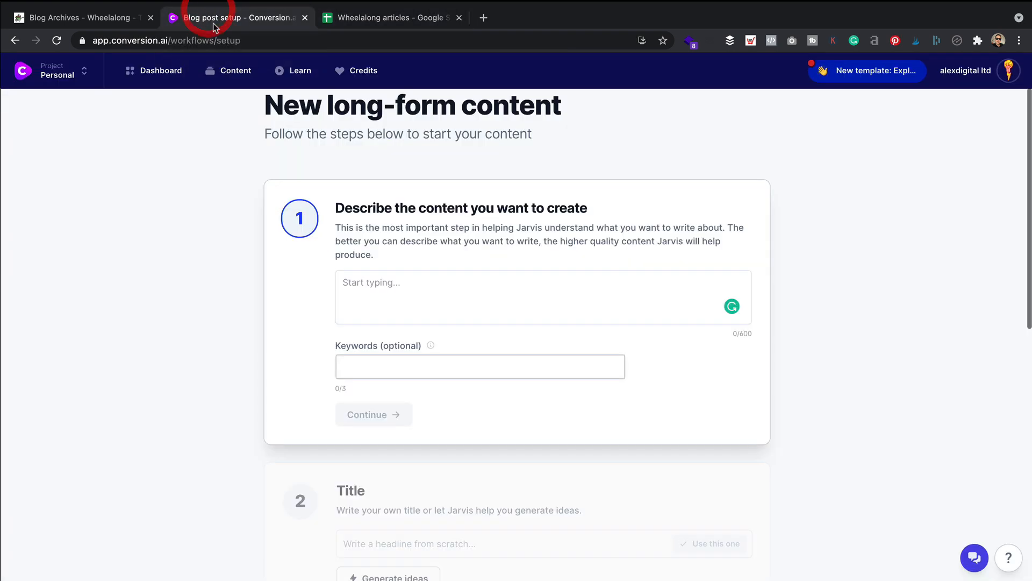
{"action": "left_click", "coordinate": [406, 276]}
{"action": "key", "text": "super+v"}
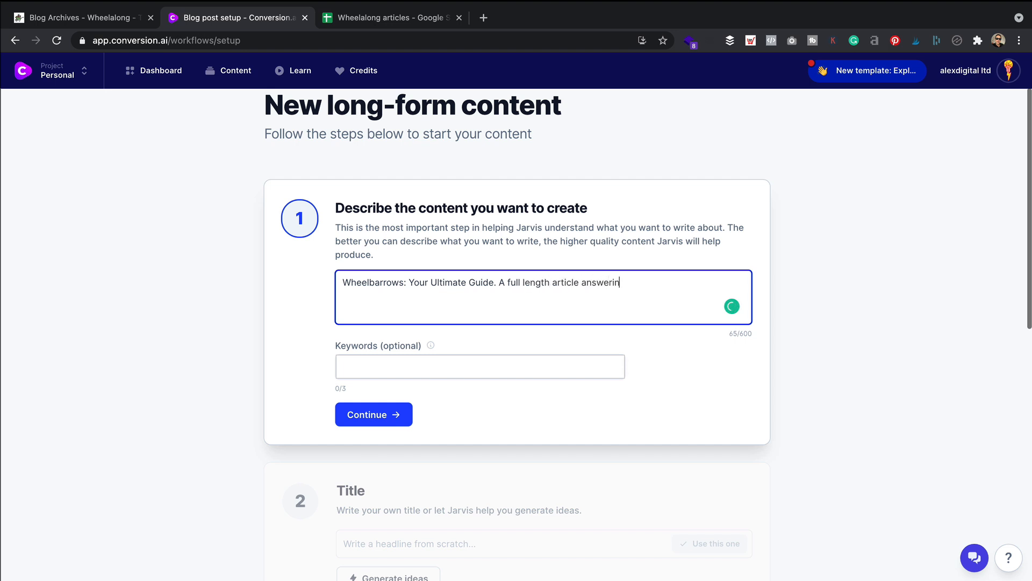
{"action": "type", "text": "onwsabout wheelbarrows"}
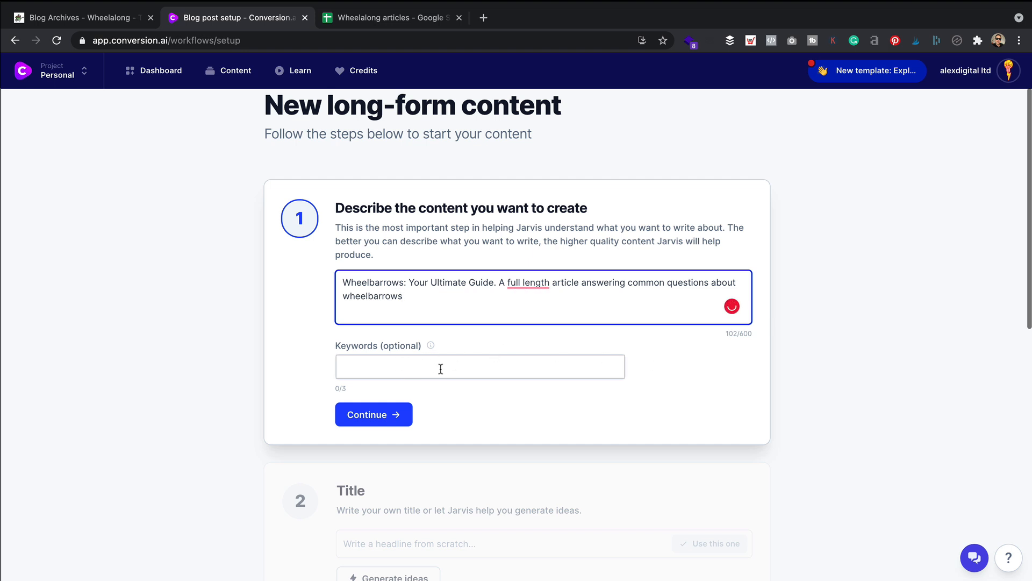
{"action": "mouse_move", "coordinate": [528, 284]}
{"action": "left_click", "coordinate": [528, 314]}
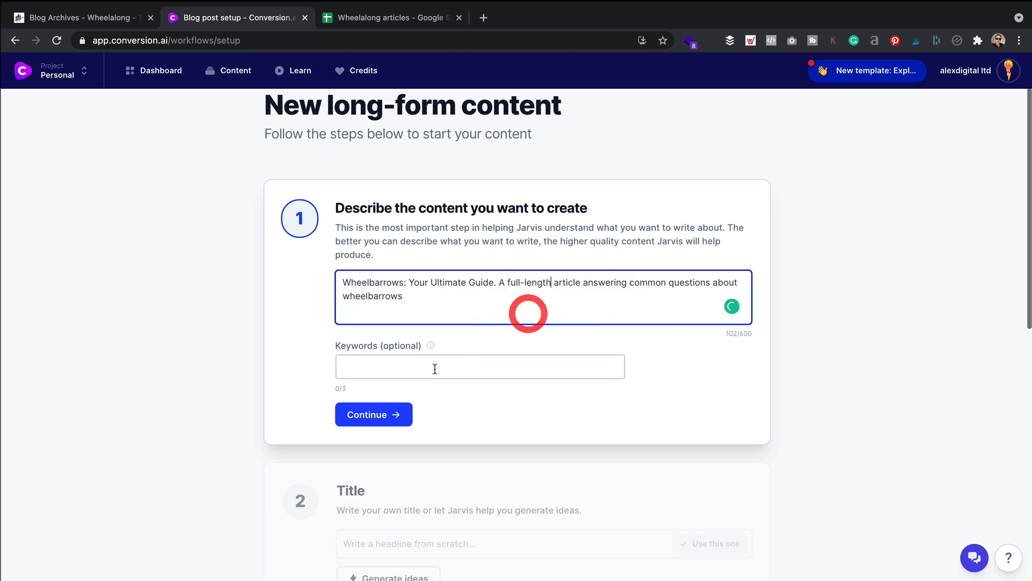
{"action": "left_click", "coordinate": [372, 415]}
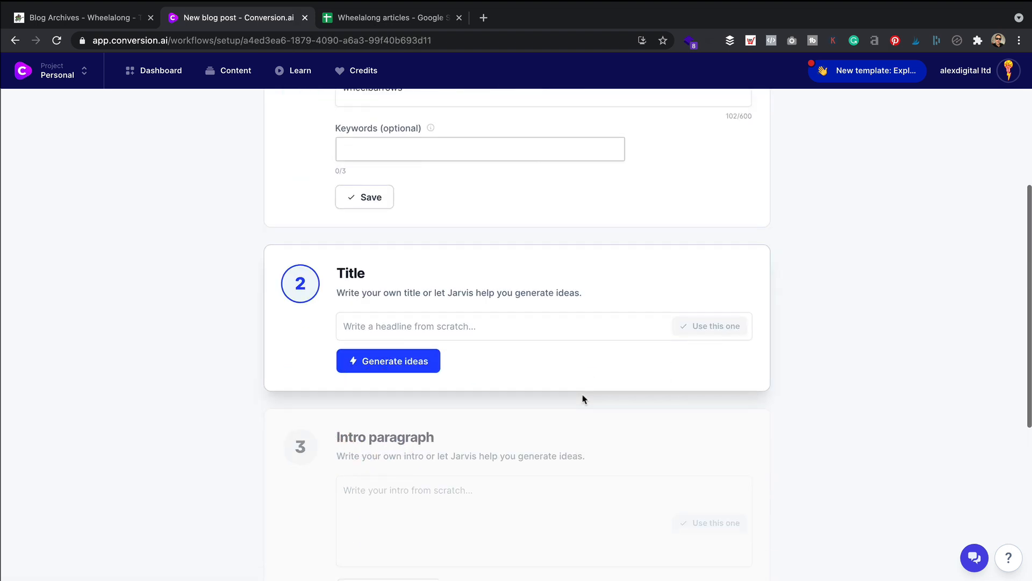
- Generate title ideas for the wheelbarrow article and read through the suggestions
{"action": "scroll", "coordinate": [571, 377], "scroll_direction": "up", "scroll_amount": 2}
{"action": "scroll", "coordinate": [568, 372], "scroll_direction": "down", "scroll_amount": 2}
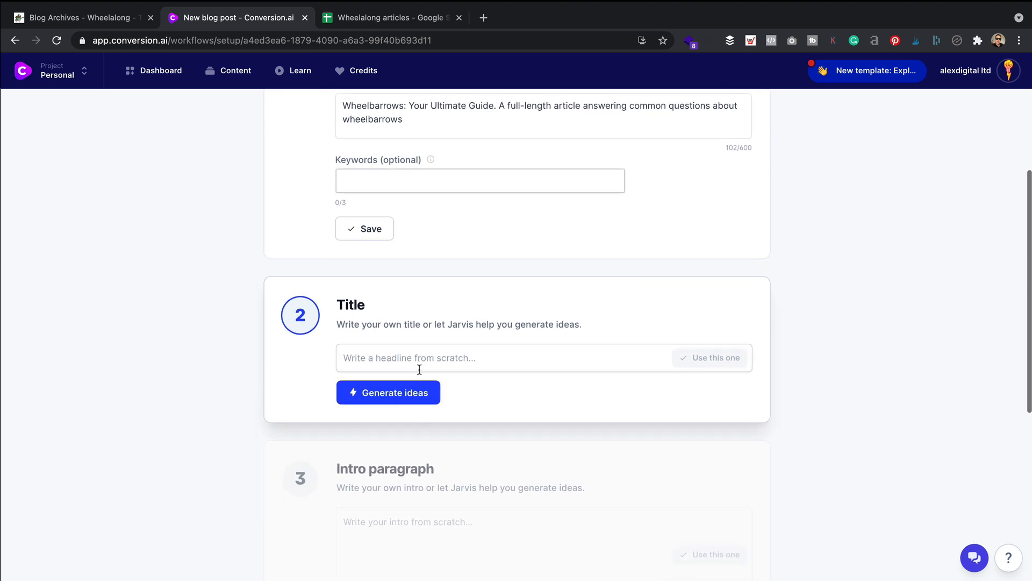
{"action": "scroll", "coordinate": [420, 370], "scroll_direction": "down", "scroll_amount": 1}
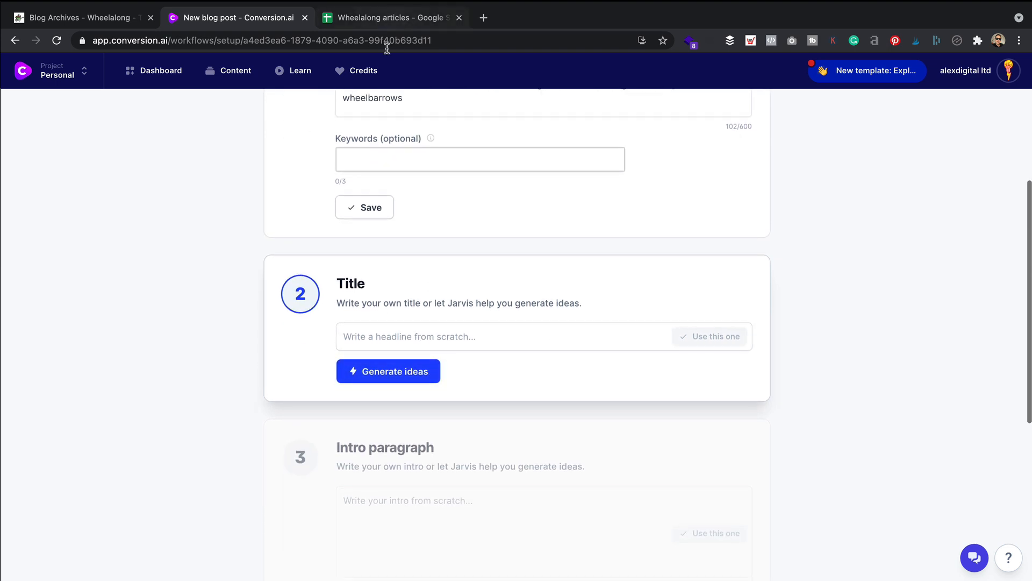
{"action": "left_click", "coordinate": [393, 378]}
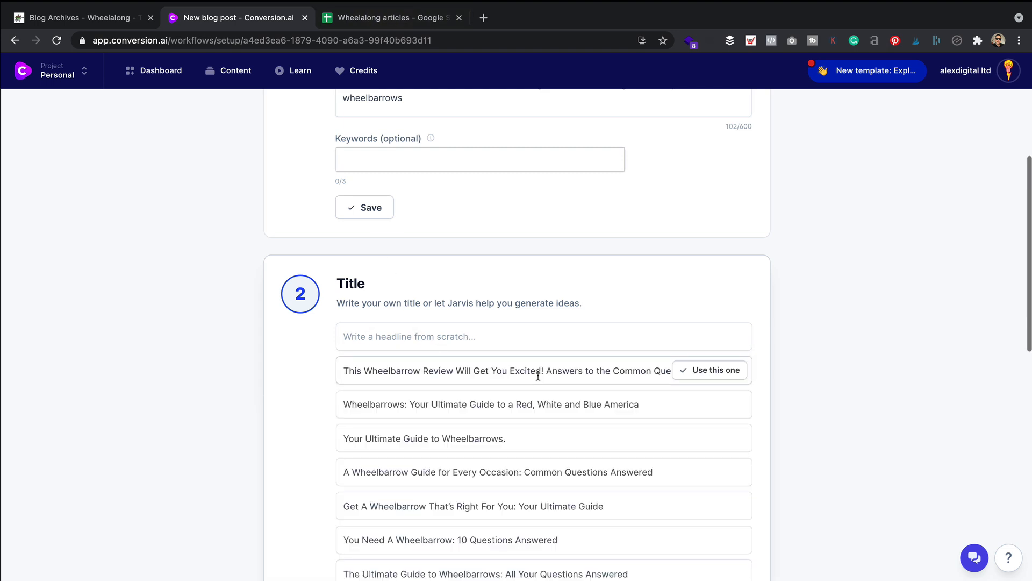
{"action": "scroll", "coordinate": [626, 270], "scroll_direction": "down", "scroll_amount": 2}
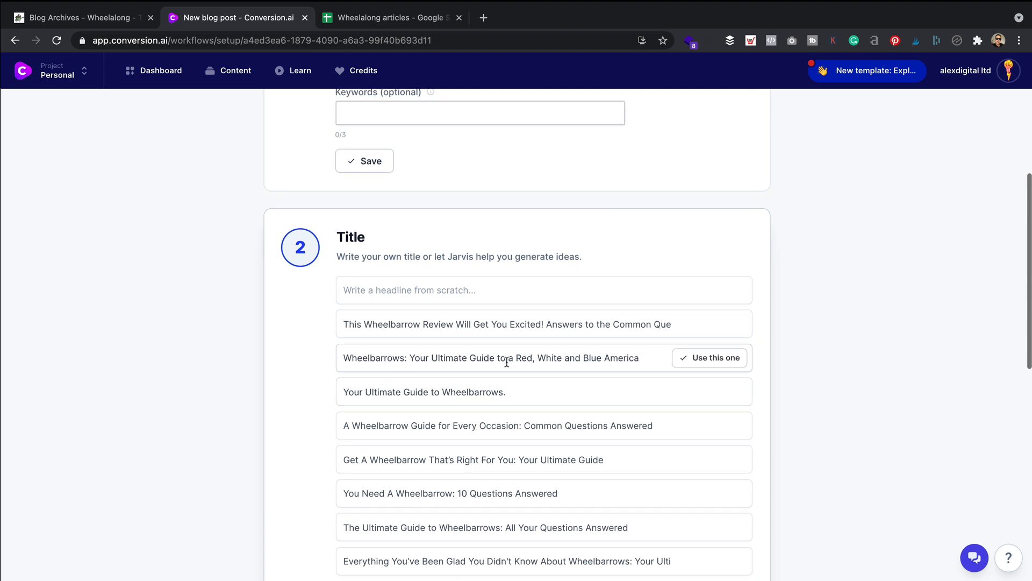
{"action": "scroll", "coordinate": [645, 360], "scroll_direction": "down", "scroll_amount": 3}
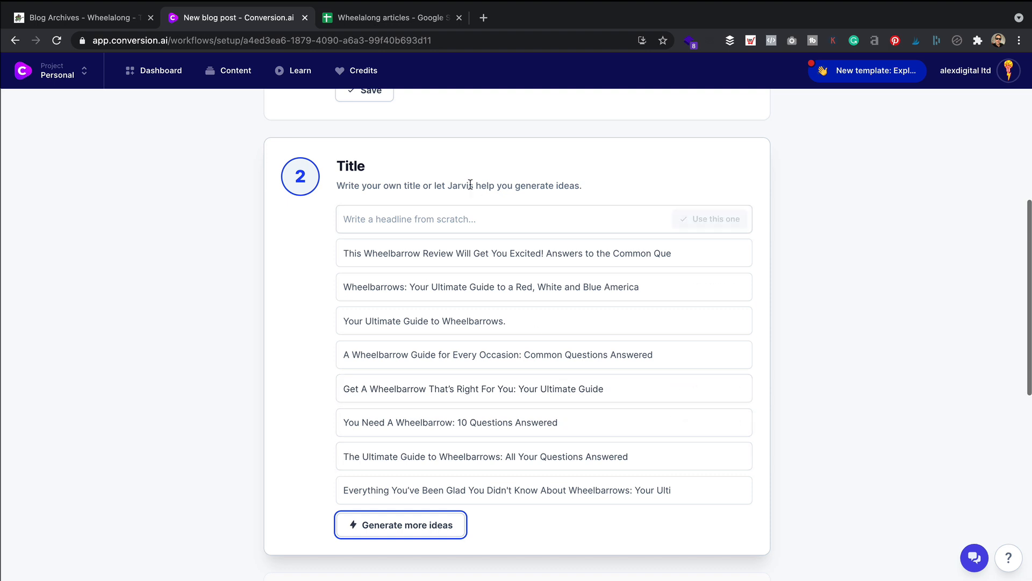
{"action": "scroll", "coordinate": [455, 210], "scroll_direction": "down", "scroll_amount": 3}
{"action": "scroll", "coordinate": [455, 209], "scroll_direction": "up", "scroll_amount": 5}
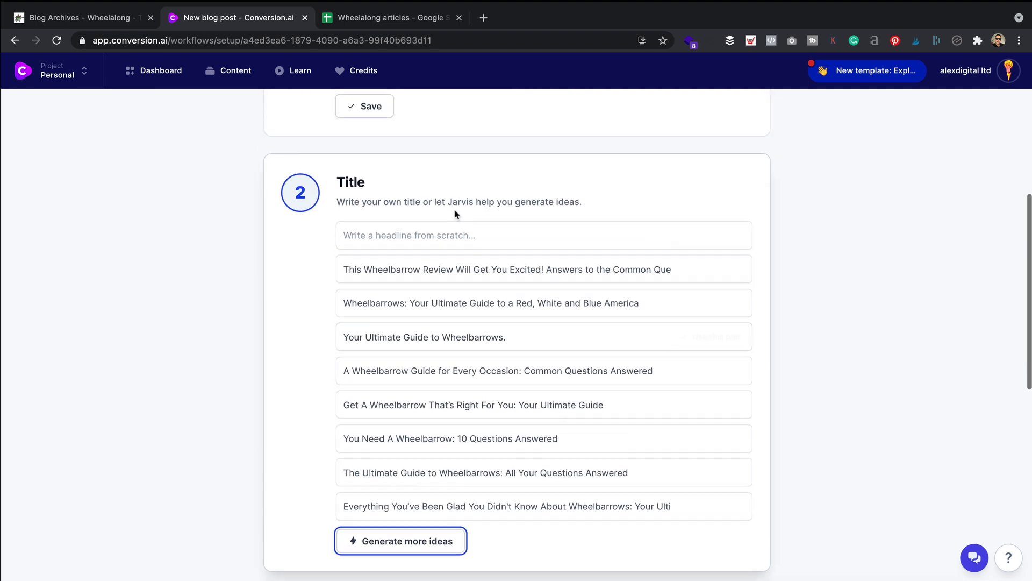
- Enter the copied headline "Wheelbarrows: Your Ultimate Guide" as the article title and use it
{"action": "left_click", "coordinate": [467, 291]}
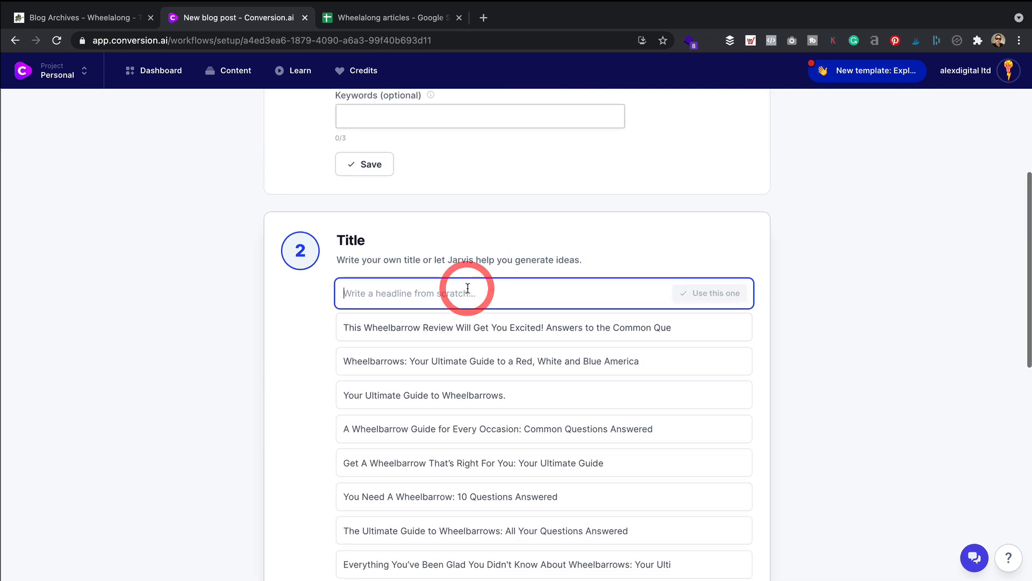
{"action": "key", "text": "super+v"}
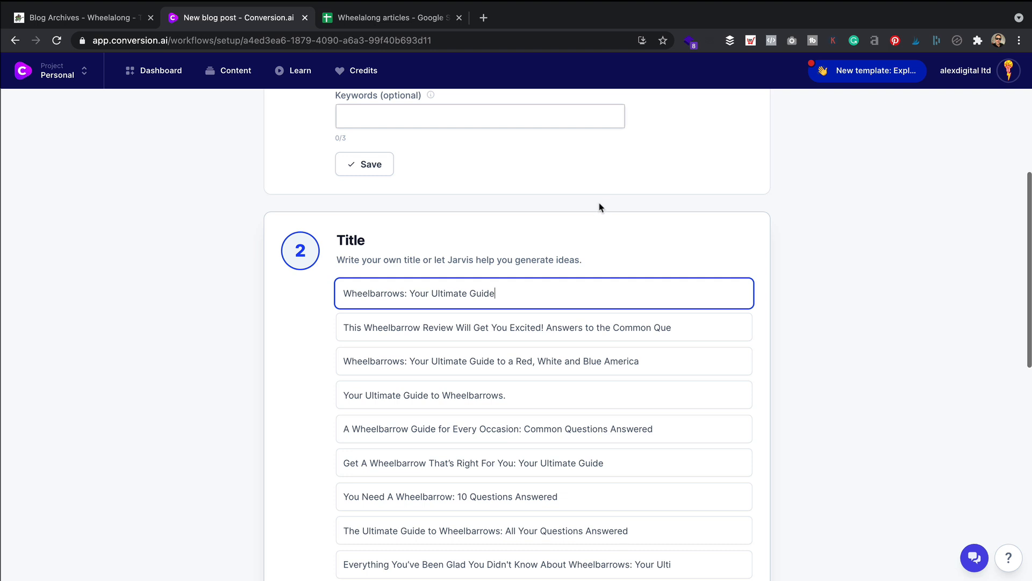
{"action": "left_click", "coordinate": [719, 294]}
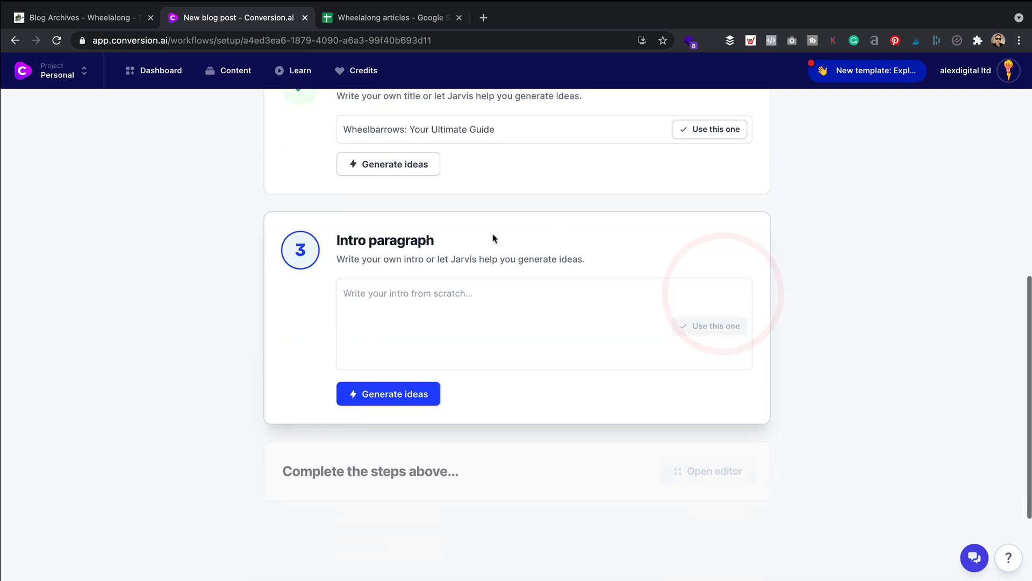
- Generate intro paragraph ideas for the article and read through the first suggestion
{"action": "left_click", "coordinate": [439, 302]}
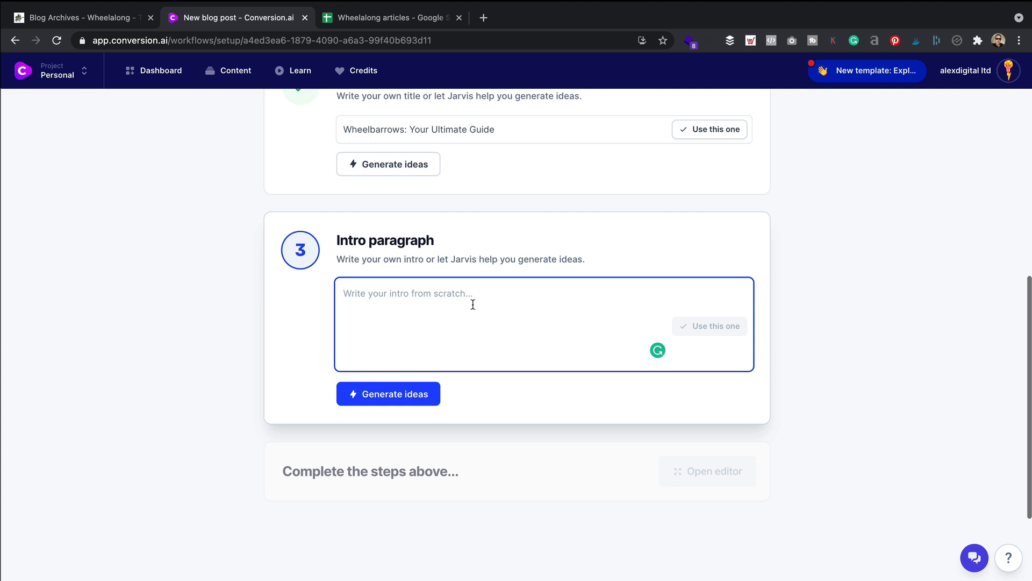
{"action": "left_click", "coordinate": [356, 401]}
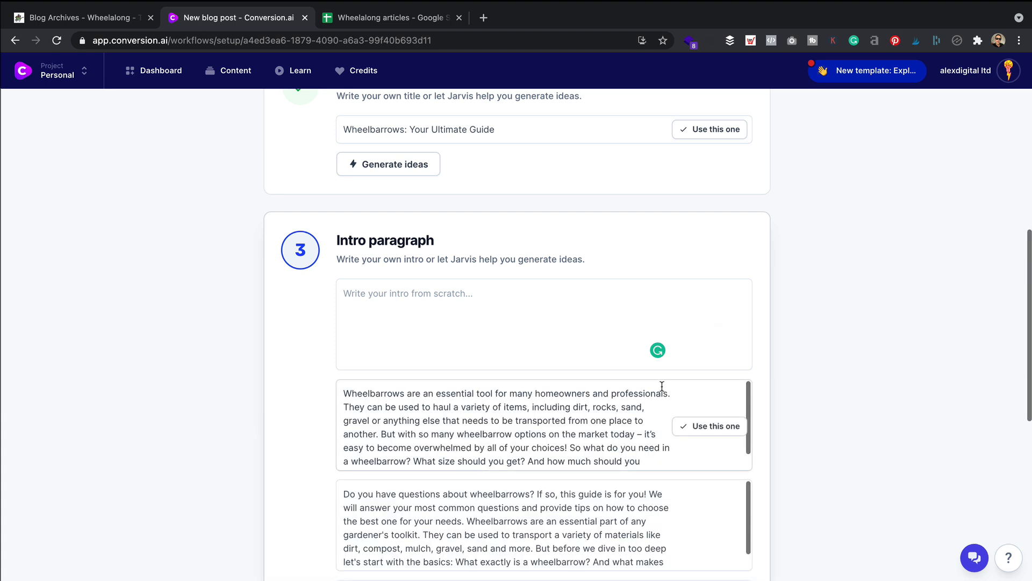
{"action": "scroll", "coordinate": [597, 355], "scroll_direction": "down", "scroll_amount": 2}
{"action": "scroll", "coordinate": [597, 355], "scroll_direction": "down", "scroll_amount": 3}
{"action": "scroll", "coordinate": [598, 356], "scroll_direction": "down", "scroll_amount": 1}
{"action": "scroll", "coordinate": [597, 356], "scroll_direction": "up", "scroll_amount": 1}
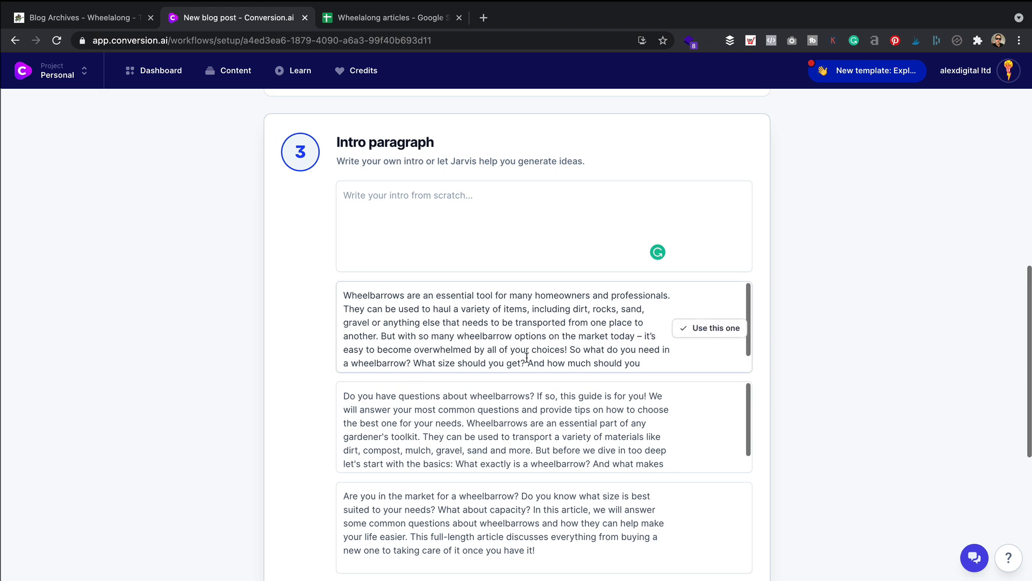
{"action": "scroll", "coordinate": [597, 348], "scroll_direction": "down", "scroll_amount": 4}
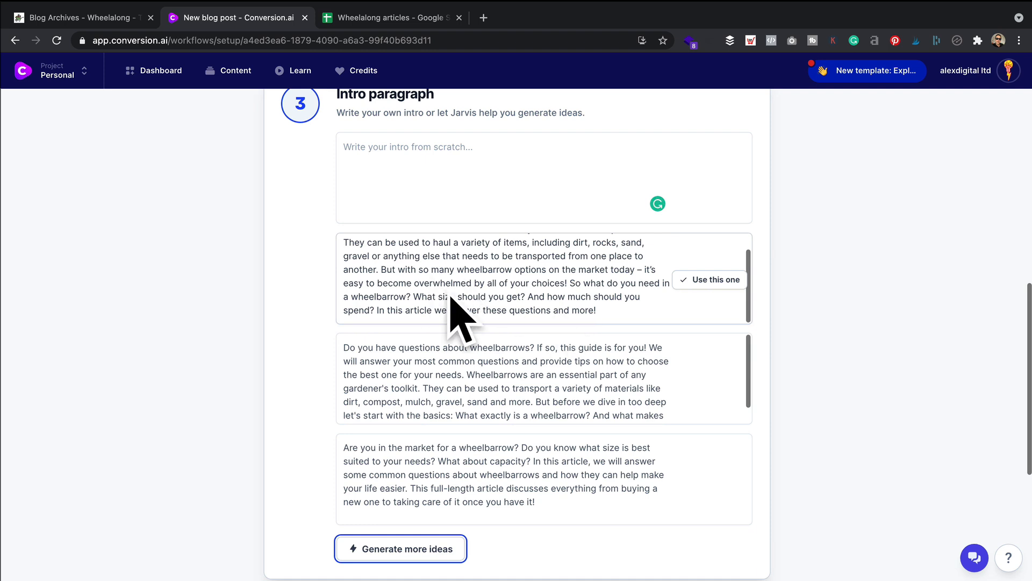
- Read the second and third intro suggestions and compare them with the first
{"action": "left_click_drag", "start_coordinate": [603, 308], "coordinate": [292, 239]}
{"action": "scroll", "coordinate": [365, 286], "scroll_direction": "down", "scroll_amount": 1}
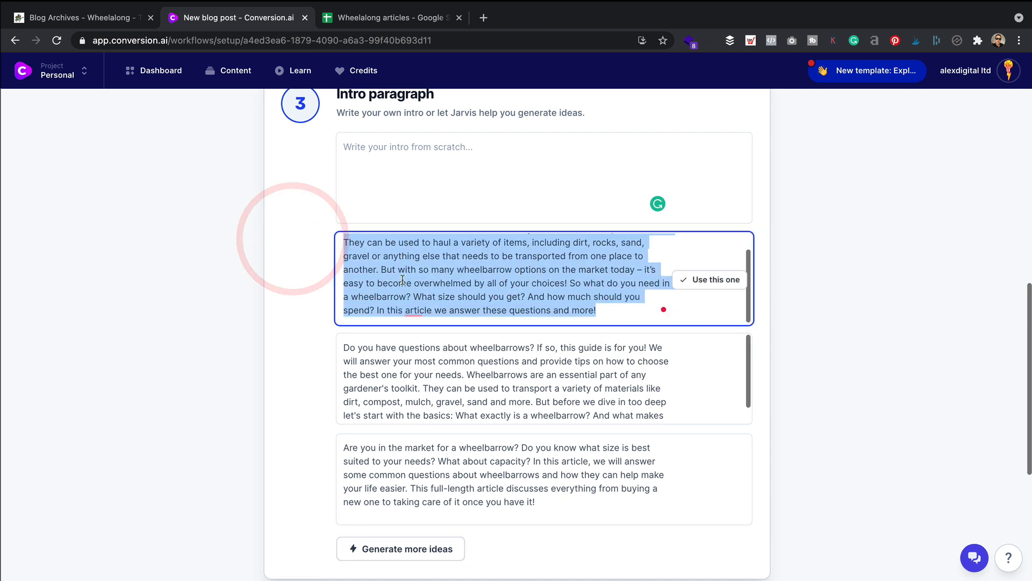
{"action": "scroll", "coordinate": [402, 359], "scroll_direction": "down", "scroll_amount": 1}
{"action": "scroll", "coordinate": [401, 360], "scroll_direction": "up", "scroll_amount": 1}
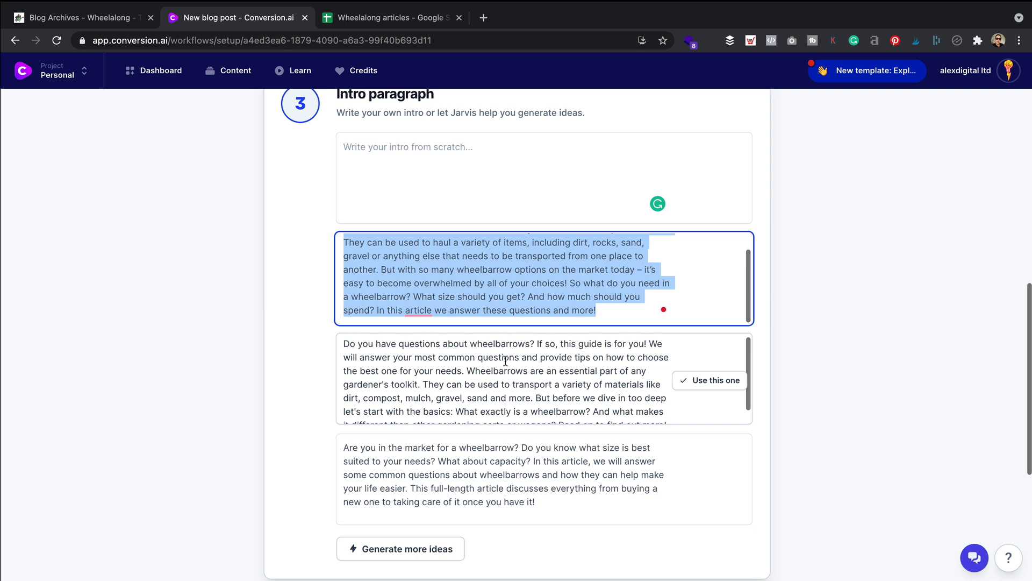
{"action": "scroll", "coordinate": [445, 389], "scroll_direction": "down", "scroll_amount": 1}
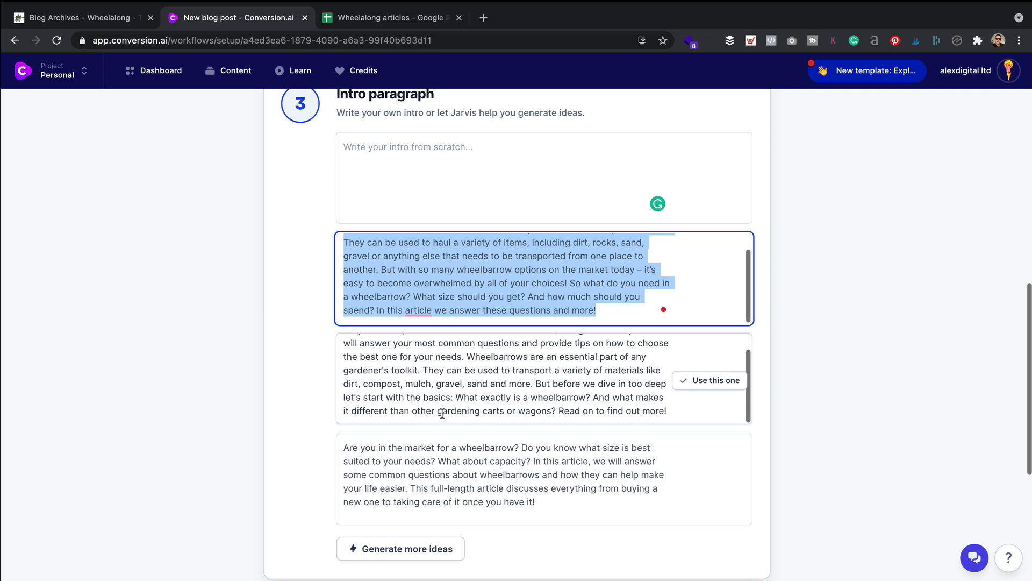
{"action": "scroll", "coordinate": [514, 384], "scroll_direction": "down", "scroll_amount": 1}
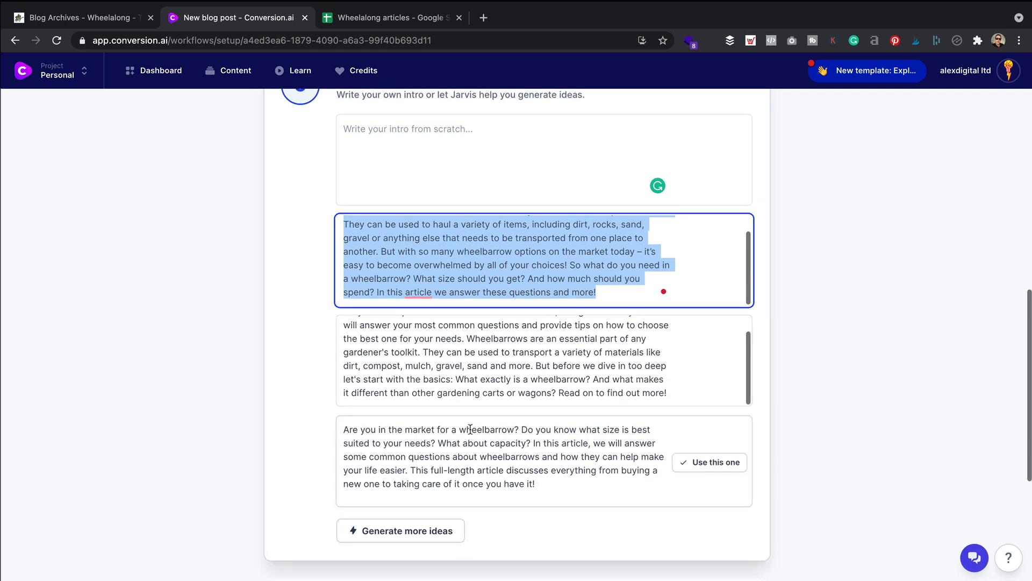
{"action": "scroll", "coordinate": [652, 317], "scroll_direction": "up", "scroll_amount": 2}
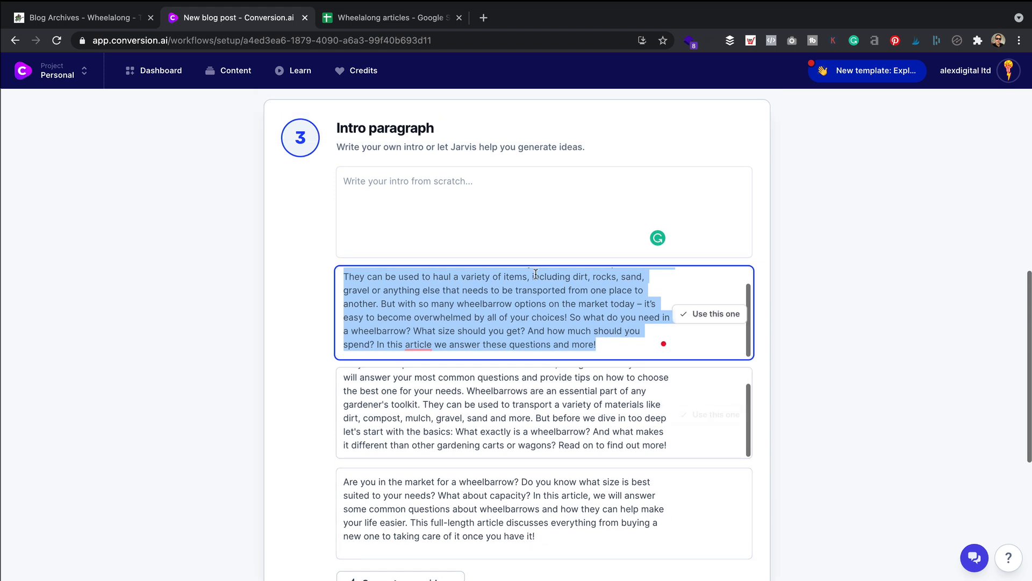
- Use the first suggested intro, beginning "Wheelbarrows are an essential tool", and open the document in the editor
{"action": "left_click", "coordinate": [692, 310]}
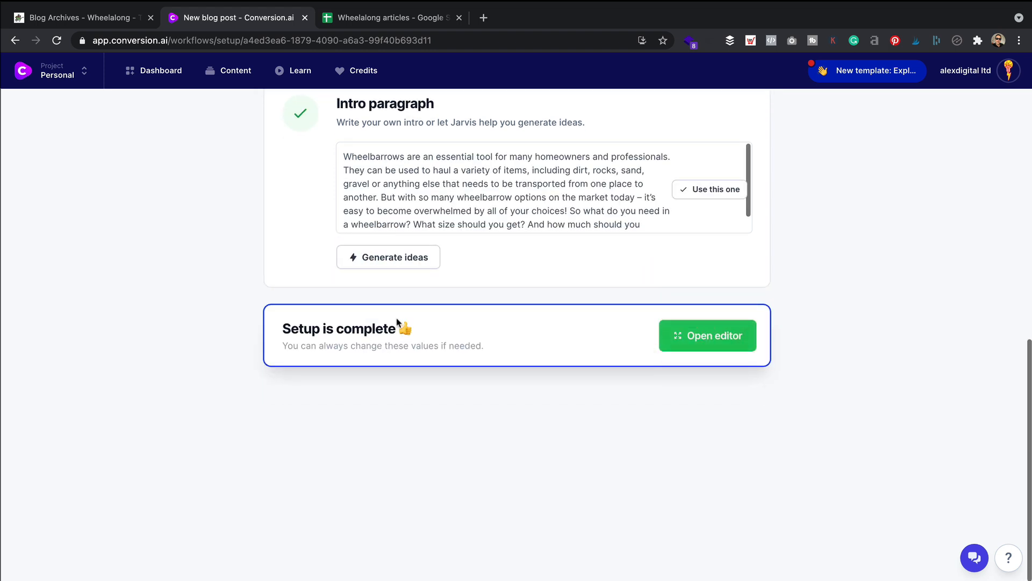
{"action": "scroll", "coordinate": [376, 339], "scroll_direction": "up", "scroll_amount": 2}
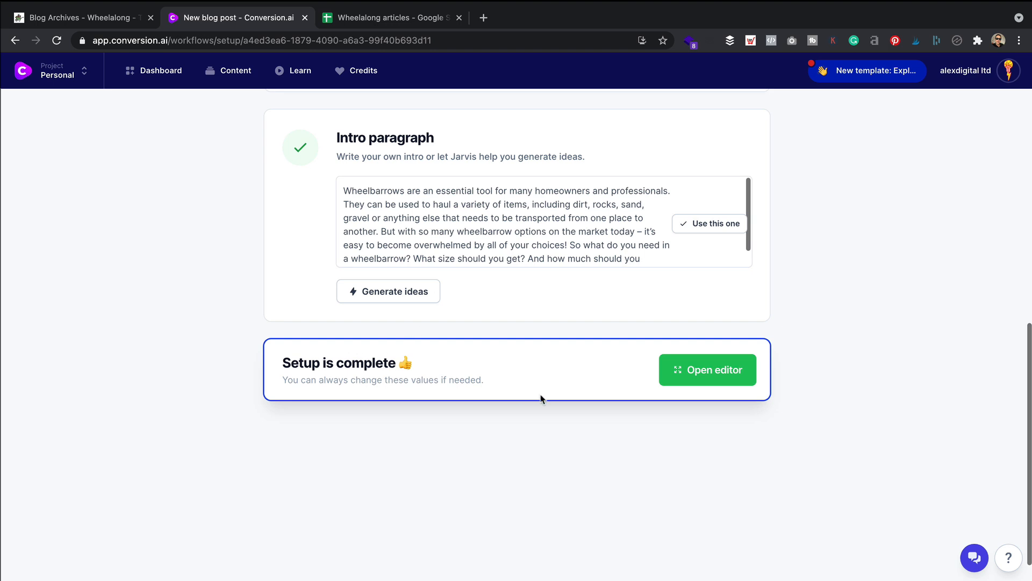
{"action": "left_click", "coordinate": [731, 368]}
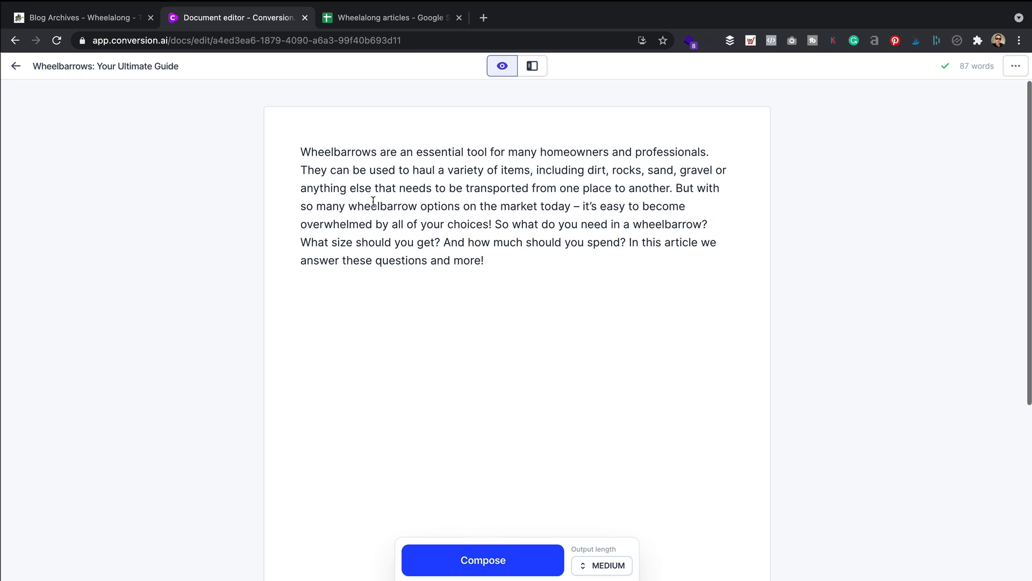
- Start a new paragraph in the intro at "So what do you need in a wheelbarrow?" and add the suggested comma after "article"
{"action": "left_click", "coordinate": [495, 224]}
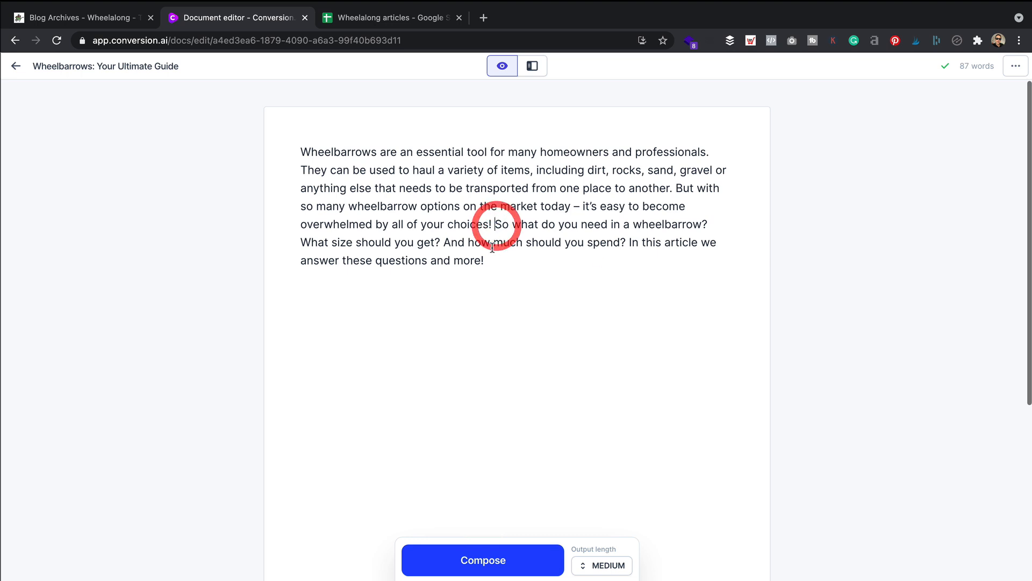
{"action": "key", "text": "Return"}
{"action": "key", "text": "Return"}
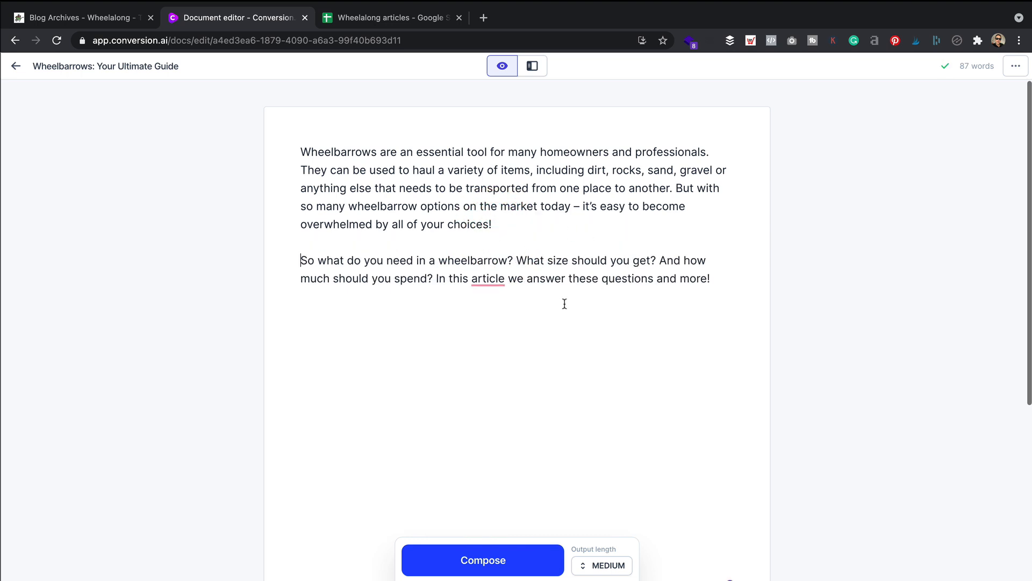
{"action": "mouse_move", "coordinate": [487, 289]}
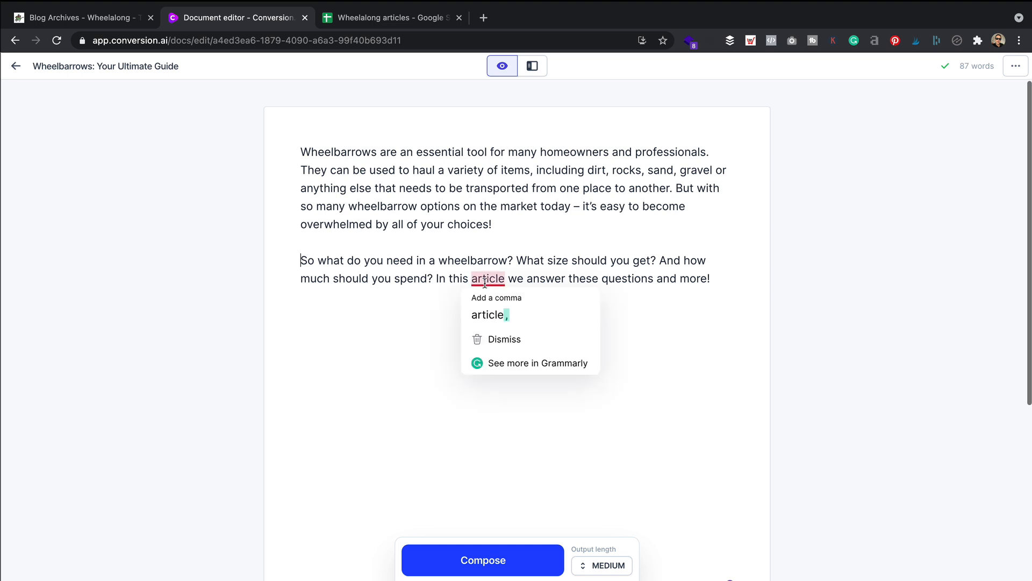
{"action": "left_click", "coordinate": [501, 311]}
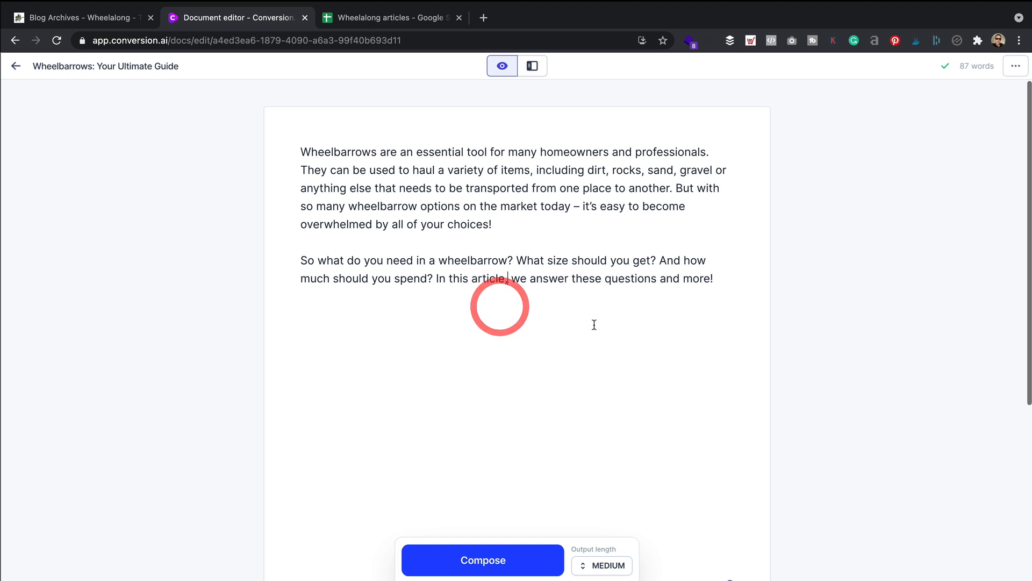
- Copy the subheading "Why you need a wheelbarrow" from cell E4 of the spreadsheet and paste it below the intro in the Conversion.ai document
{"action": "left_click", "coordinate": [726, 297]}
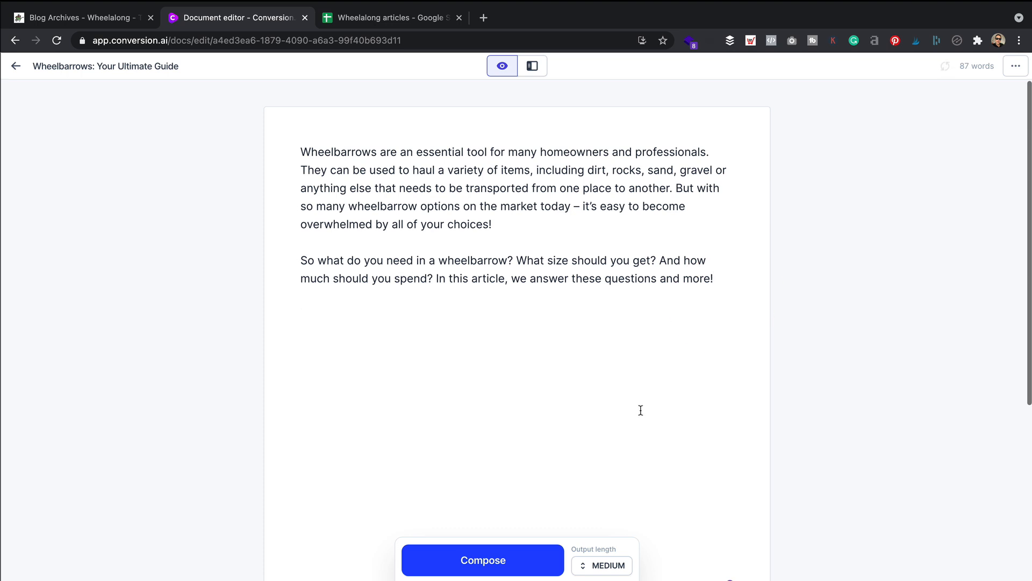
{"action": "left_click", "coordinate": [389, 18]}
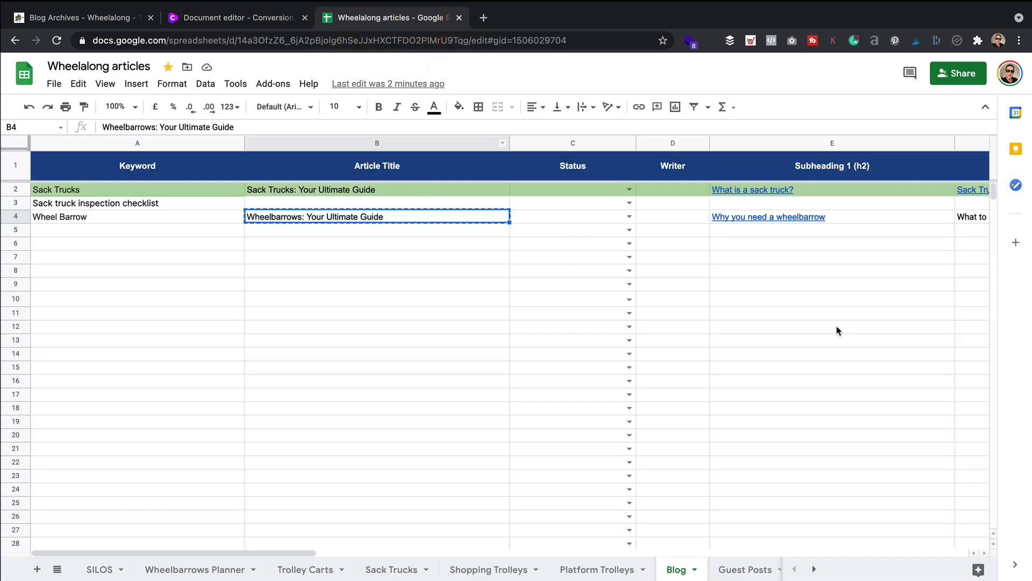
{"action": "left_click", "coordinate": [874, 283]}
{"action": "left_click", "coordinate": [859, 217]}
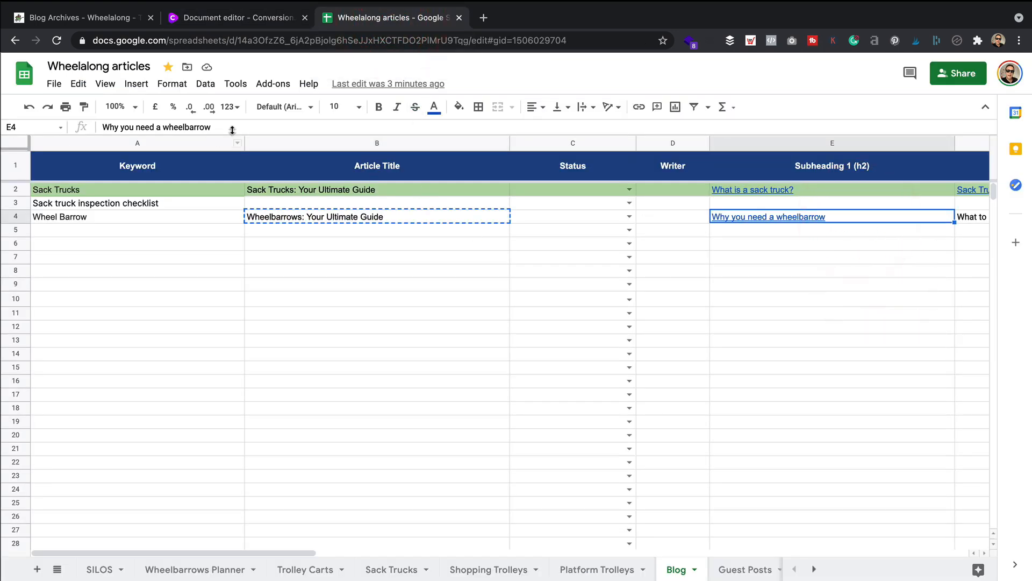
{"action": "left_click_drag", "start_coordinate": [212, 126], "coordinate": [73, 129]}
{"action": "key", "text": "ctrl+c"}
{"action": "left_click", "coordinate": [257, 26]}
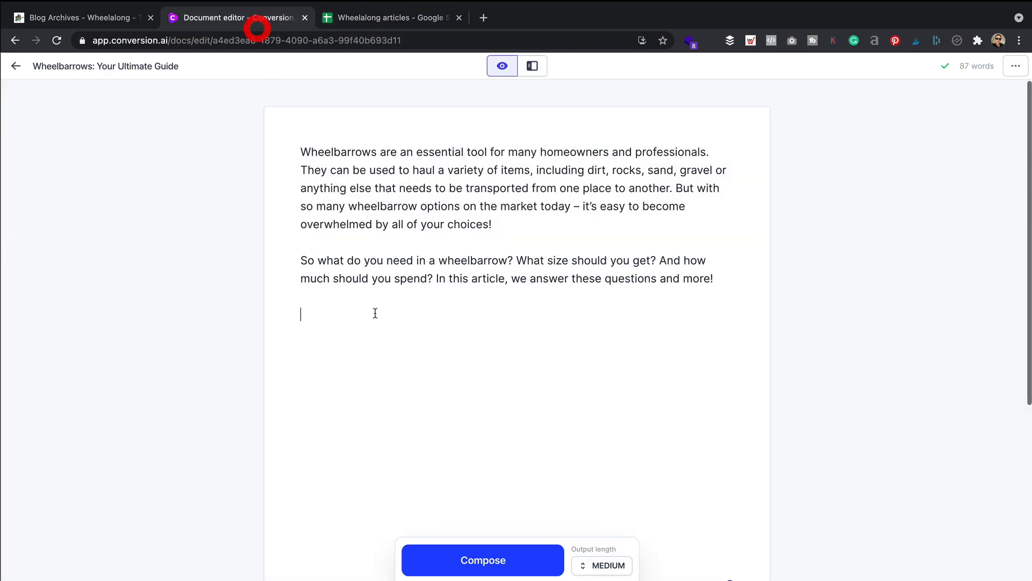
{"action": "key", "text": "ctrl+v"}
{"action": "left_click", "coordinate": [301, 314]}
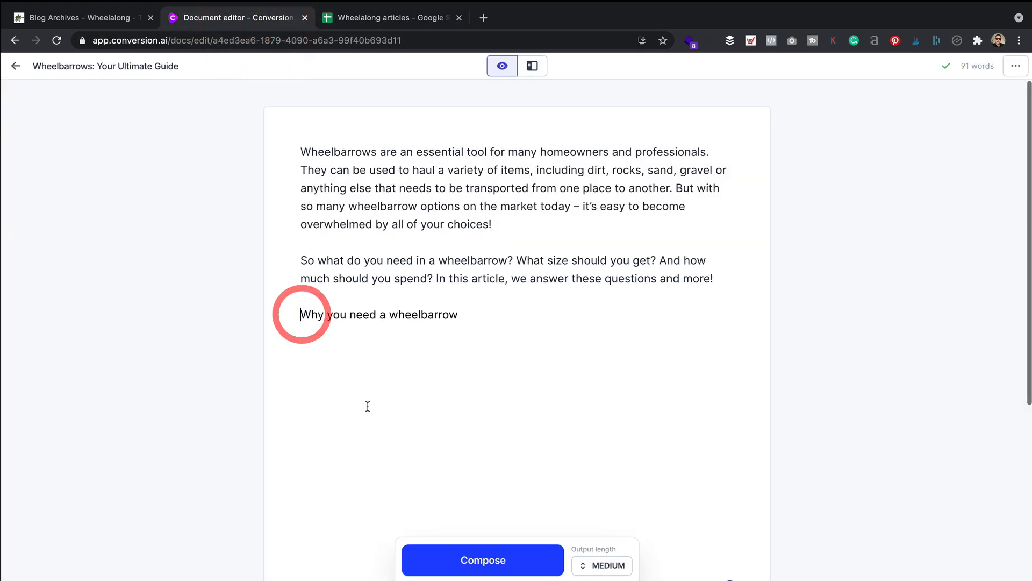
- Prefix the subheading "Why you need a wheelbarrow" with "##", end it with a question mark and start a new line below
{"action": "type", "text": "##"}
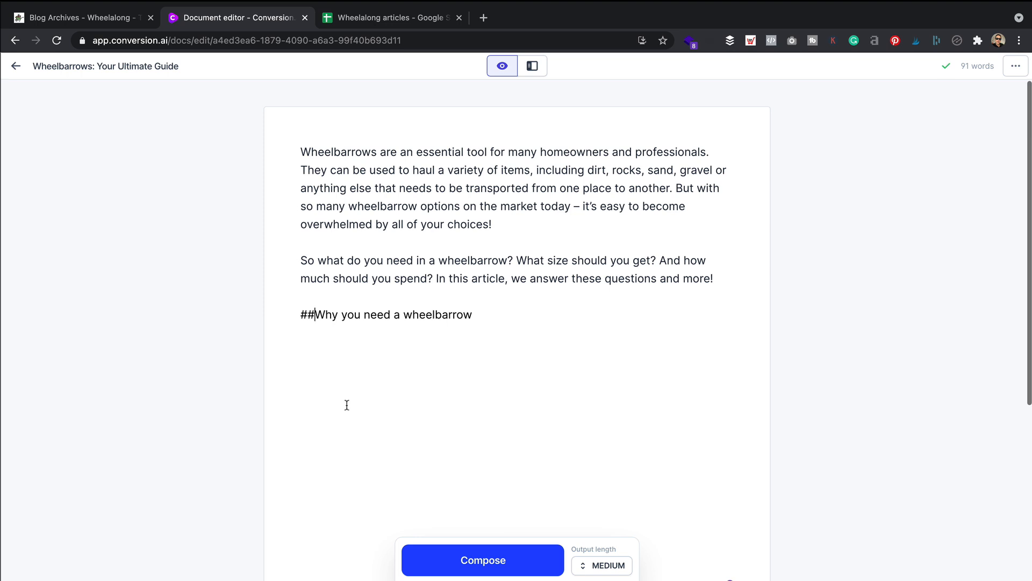
{"action": "left_click", "coordinate": [481, 312]}
{"action": "type", "text": "?"}
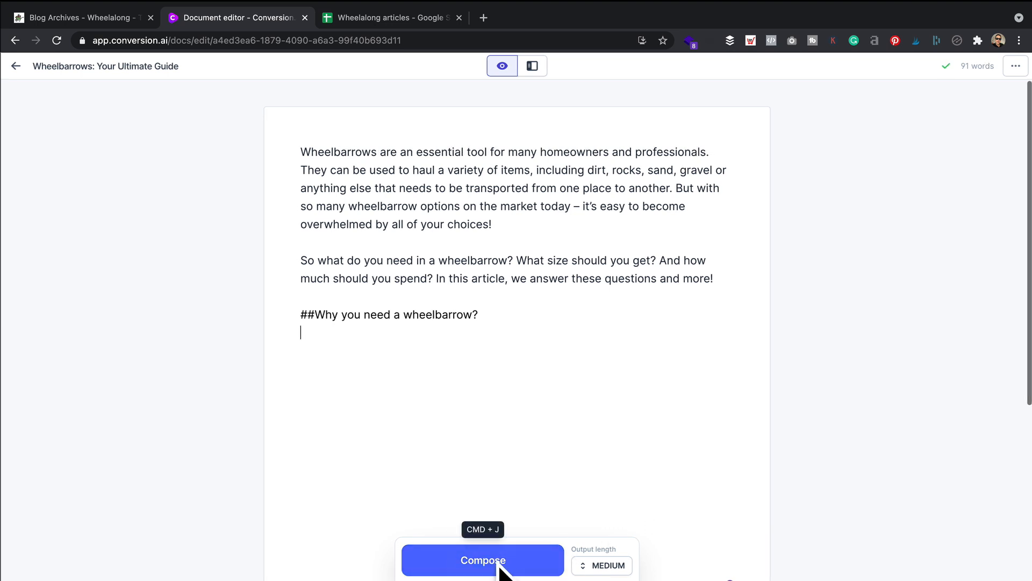
- Set the output length to Long and compose the section text below the "Why you need a wheelbarrow" subheading
{"action": "scroll", "coordinate": [613, 567], "scroll_direction": "down", "scroll_amount": 2}
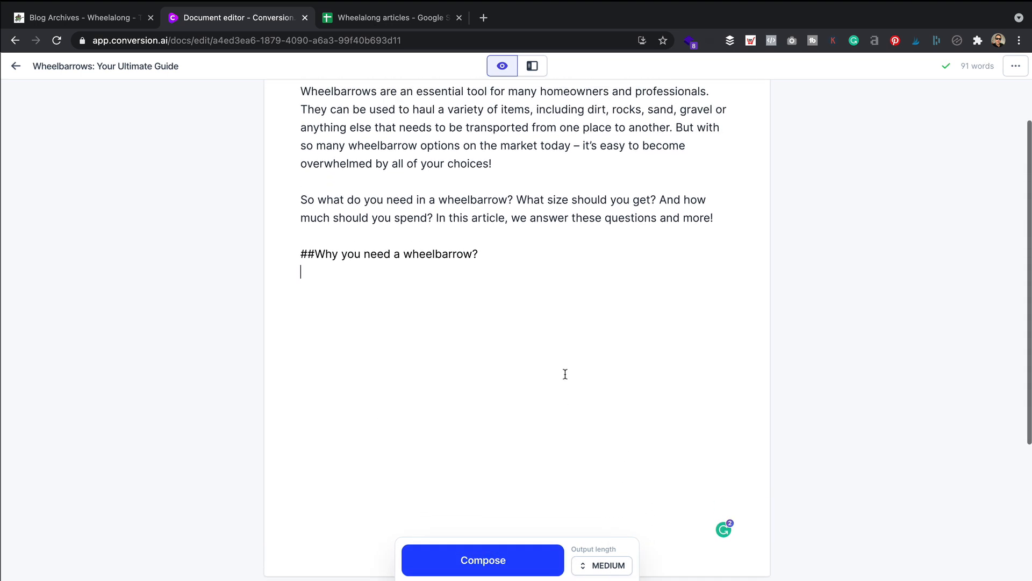
{"action": "left_click", "coordinate": [602, 565]}
{"action": "left_click", "coordinate": [609, 521]}
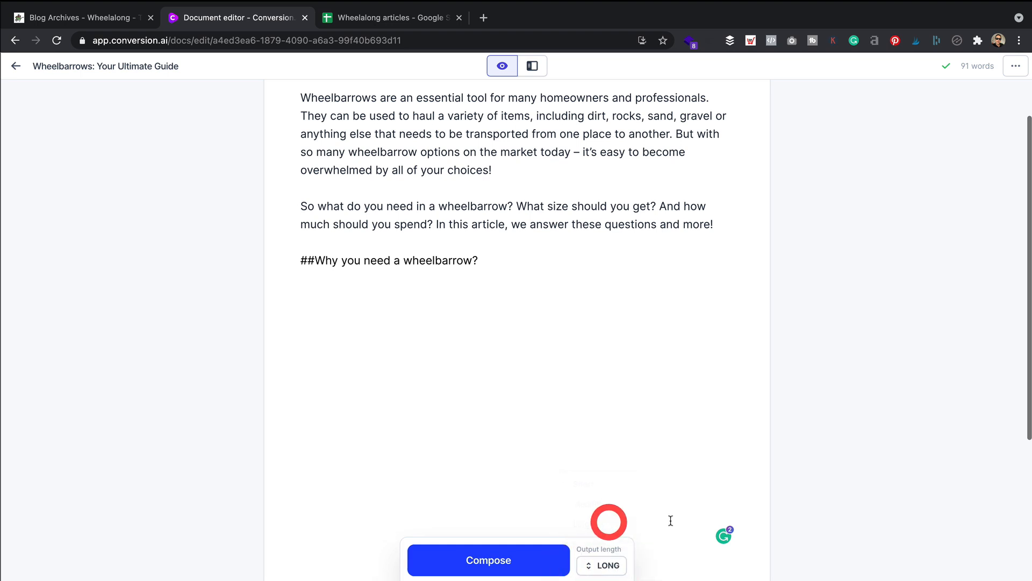
{"action": "left_click", "coordinate": [320, 280]}
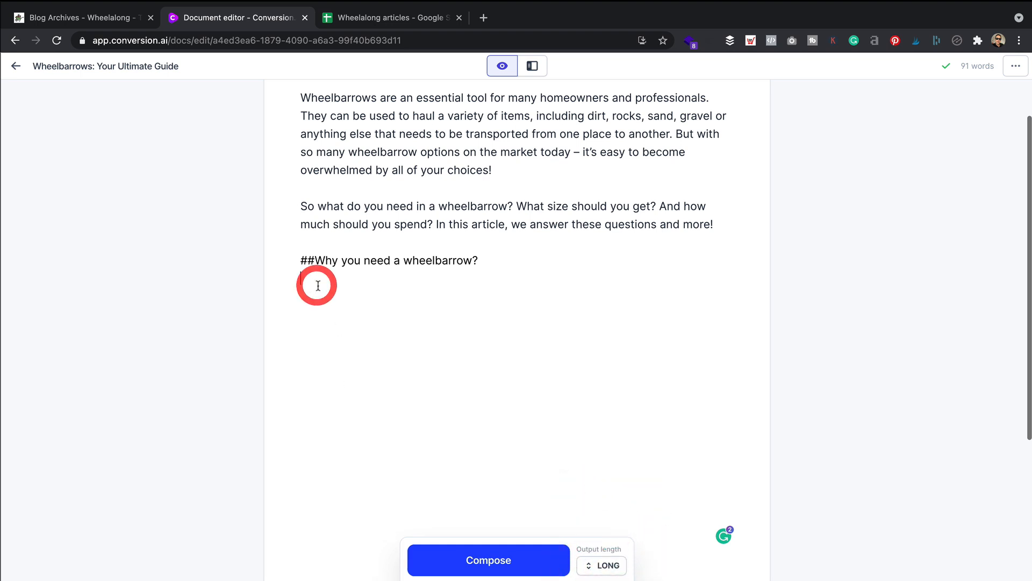
{"action": "left_click", "coordinate": [500, 562]}
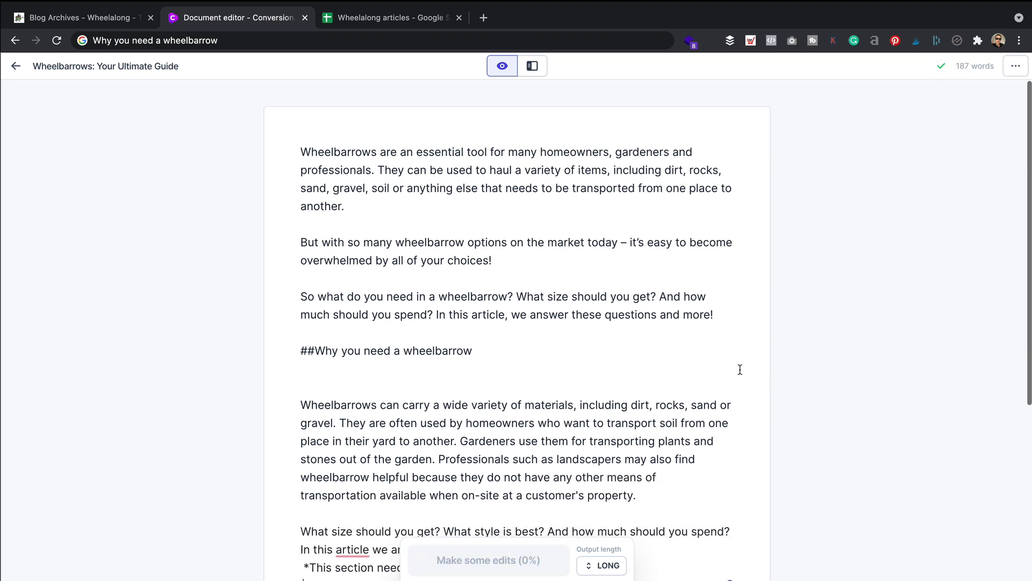
- Remove the extra blank line below the subheading and split the generated text into new paragraphs at "Gardeners" and "Professionals"
{"action": "scroll", "coordinate": [723, 369], "scroll_direction": "down", "scroll_amount": 2}
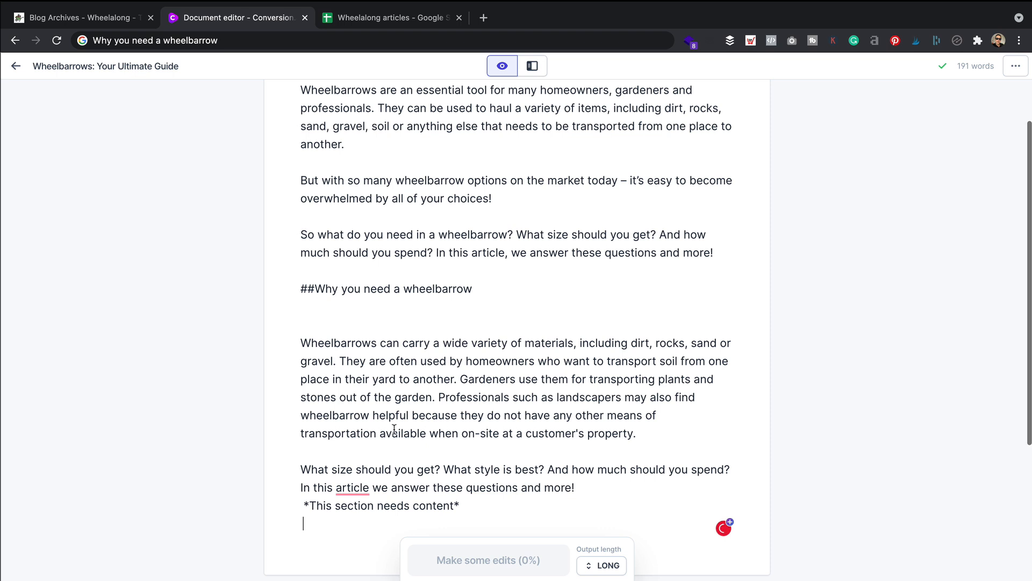
{"action": "left_click", "coordinate": [297, 345]}
{"action": "key", "text": "BackSpace"}
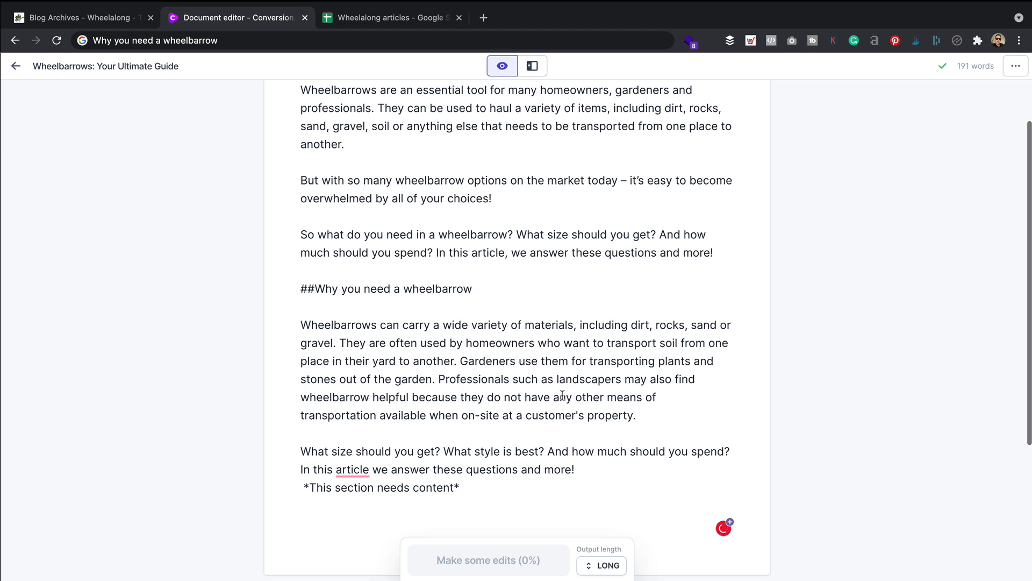
{"action": "left_click", "coordinate": [461, 361]}
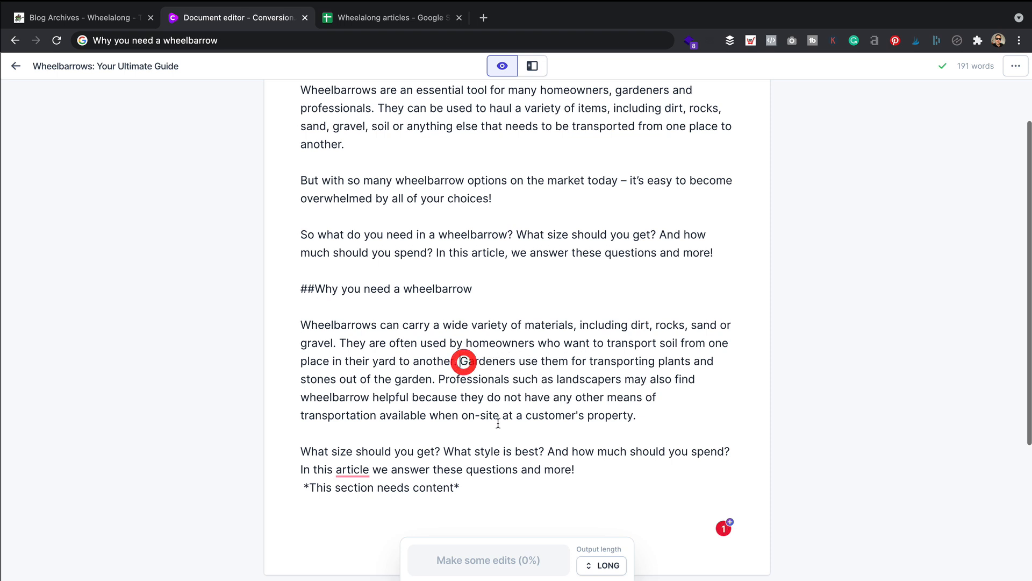
{"action": "key", "text": "Return"}
{"action": "key", "text": "Return"}
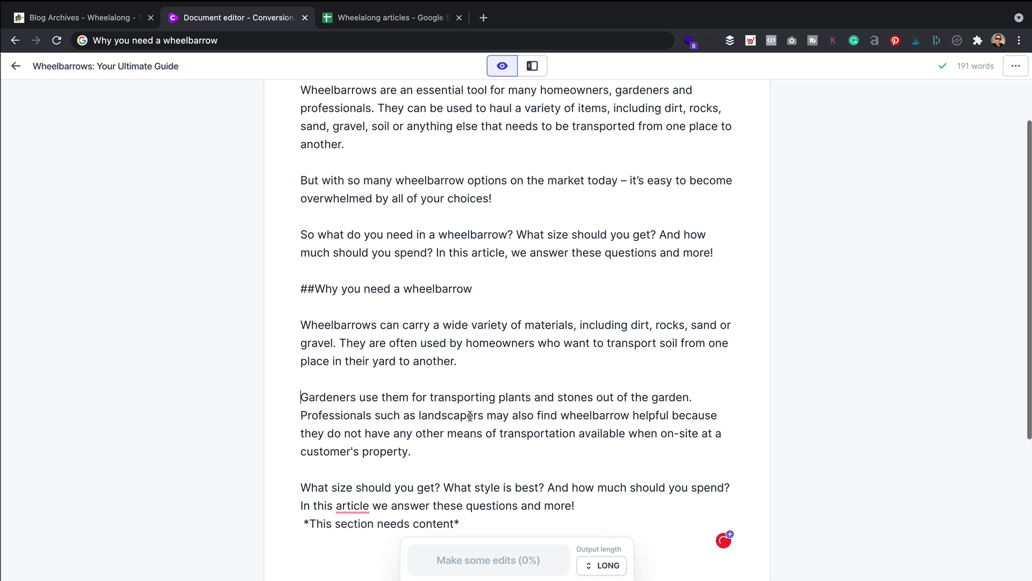
{"action": "left_click", "coordinate": [694, 397]}
{"action": "key", "text": "Return"}
{"action": "key", "text": "Return"}
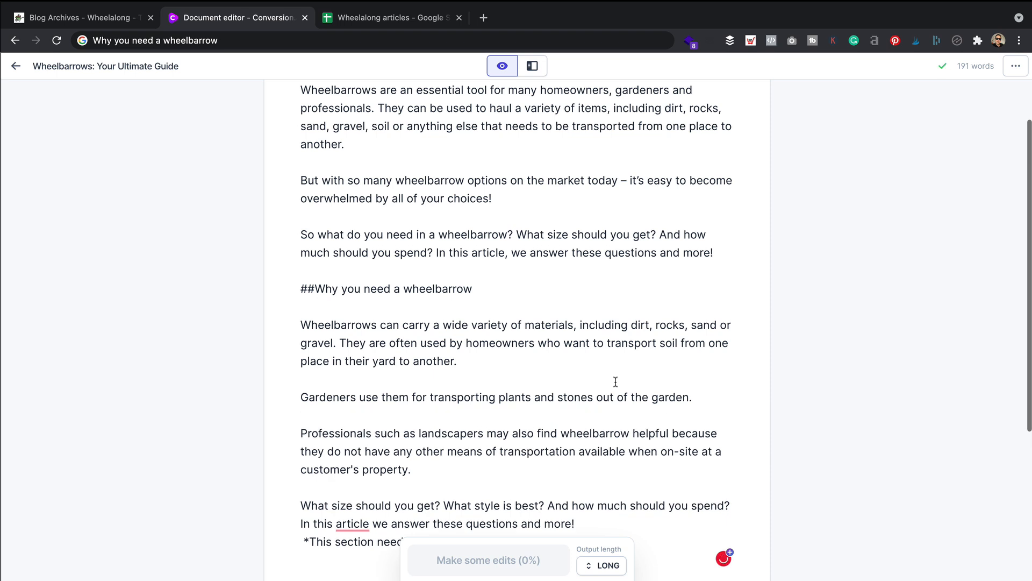
- Delete the closing "What size should you get?" paragraph and the "*This section needs content*" line, leaving an empty line for the next section
{"action": "scroll", "coordinate": [572, 379], "scroll_direction": "down", "scroll_amount": 1}
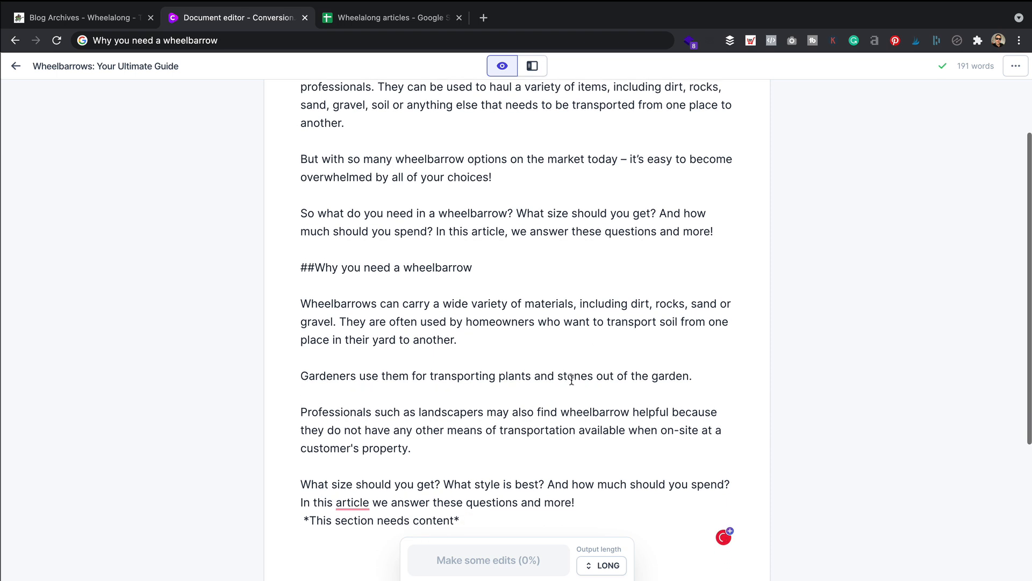
{"action": "scroll", "coordinate": [572, 379], "scroll_direction": "down", "scroll_amount": 2}
{"action": "left_click_drag", "start_coordinate": [297, 432], "coordinate": [558, 452]}
{"action": "left_click", "coordinate": [468, 475]}
{"action": "left_click_drag", "start_coordinate": [469, 475], "coordinate": [232, 439]}
{"action": "key", "text": "BackSpace"}
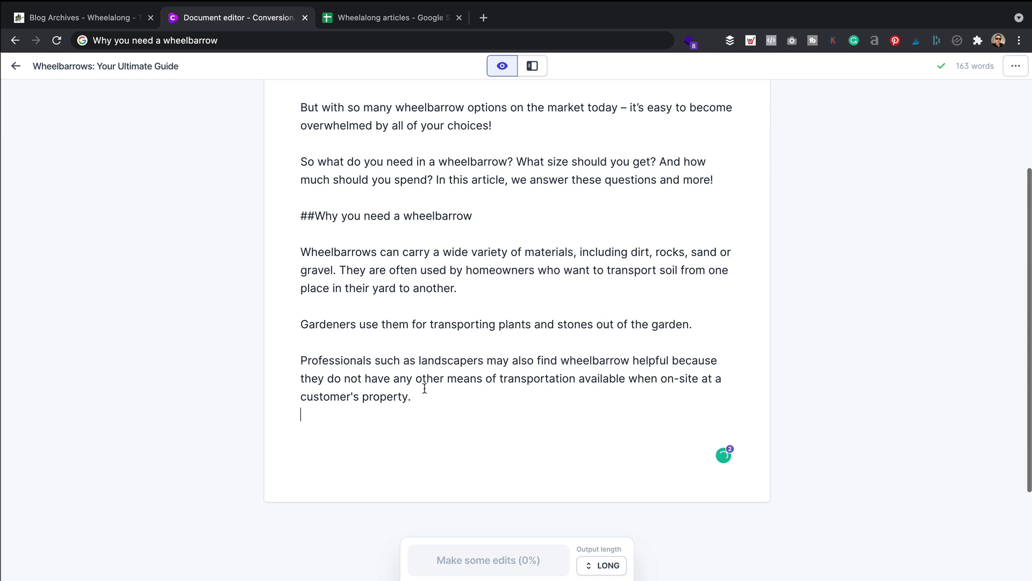
{"action": "scroll", "coordinate": [424, 389], "scroll_direction": "down", "scroll_amount": 1}
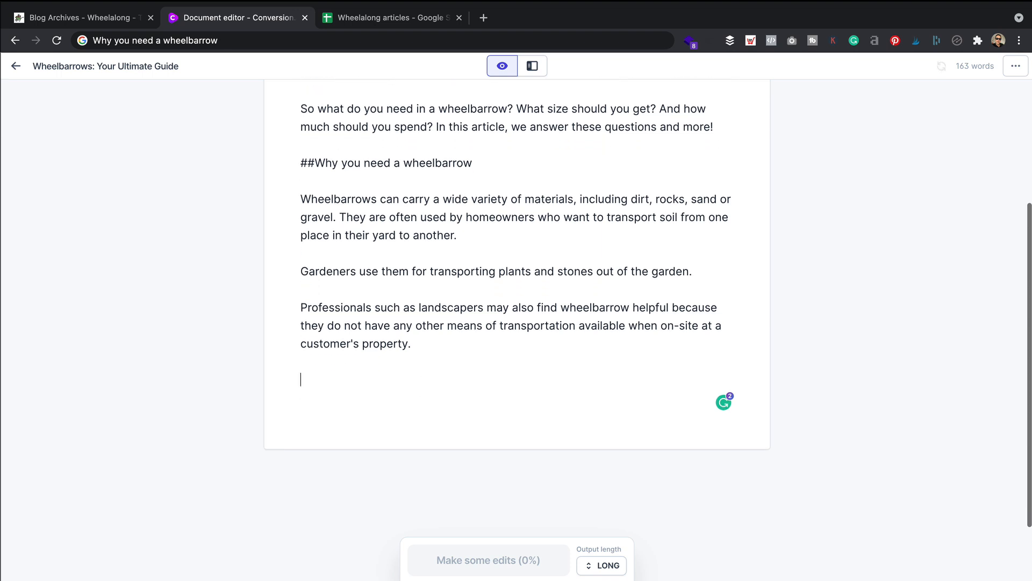
- Copy the subheading "What to look for in a wheelbarrow" from cell F4 of the spreadsheet and paste it at the end of the Conversion.ai document
{"action": "left_click", "coordinate": [419, 17]}
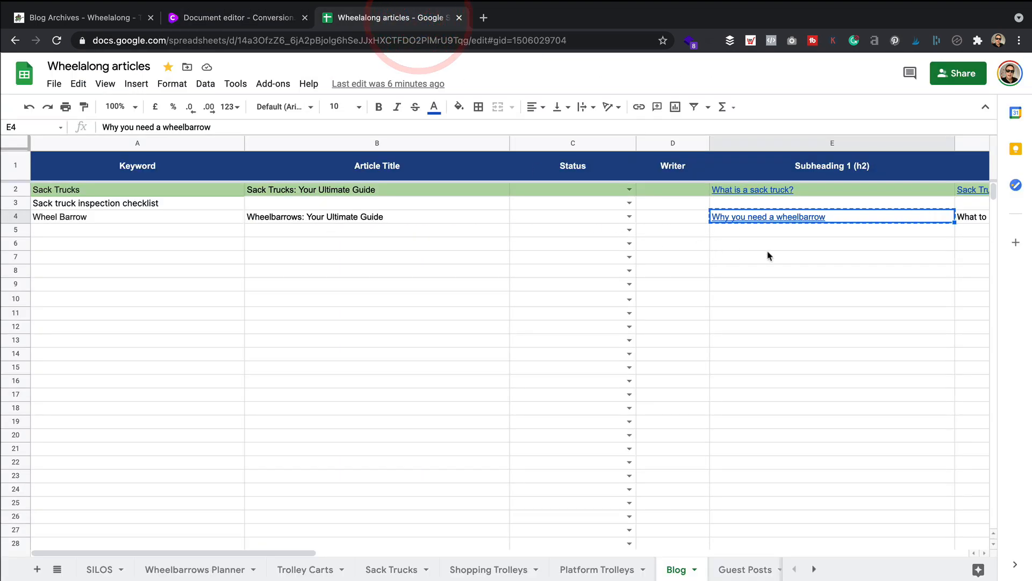
{"action": "scroll", "coordinate": [770, 256], "scroll_direction": "right", "scroll_amount": 5}
{"action": "left_click", "coordinate": [598, 216]}
{"action": "left_click_drag", "start_coordinate": [232, 128], "coordinate": [65, 123]}
{"action": "key", "text": "super+c"}
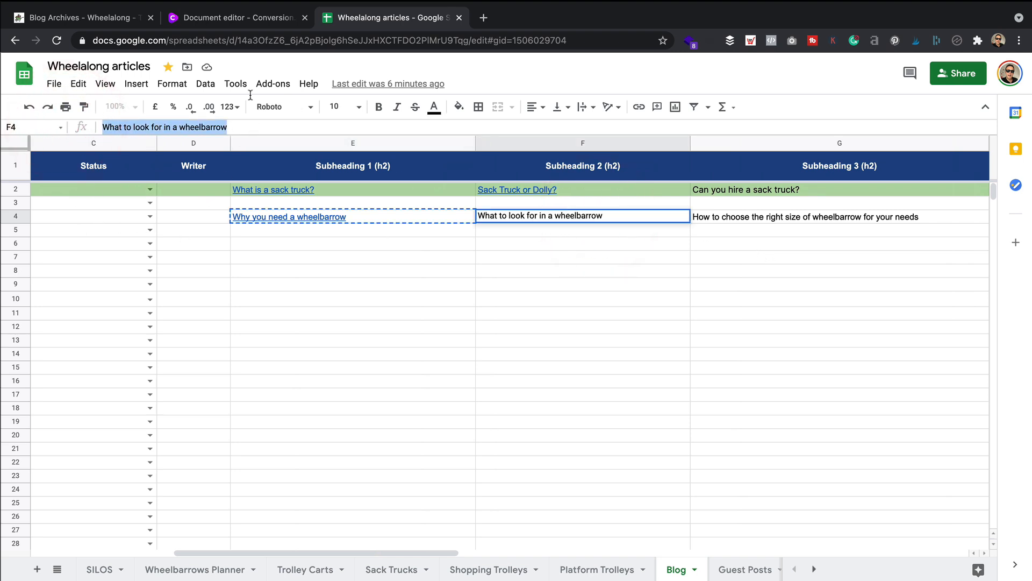
{"action": "left_click", "coordinate": [246, 17]}
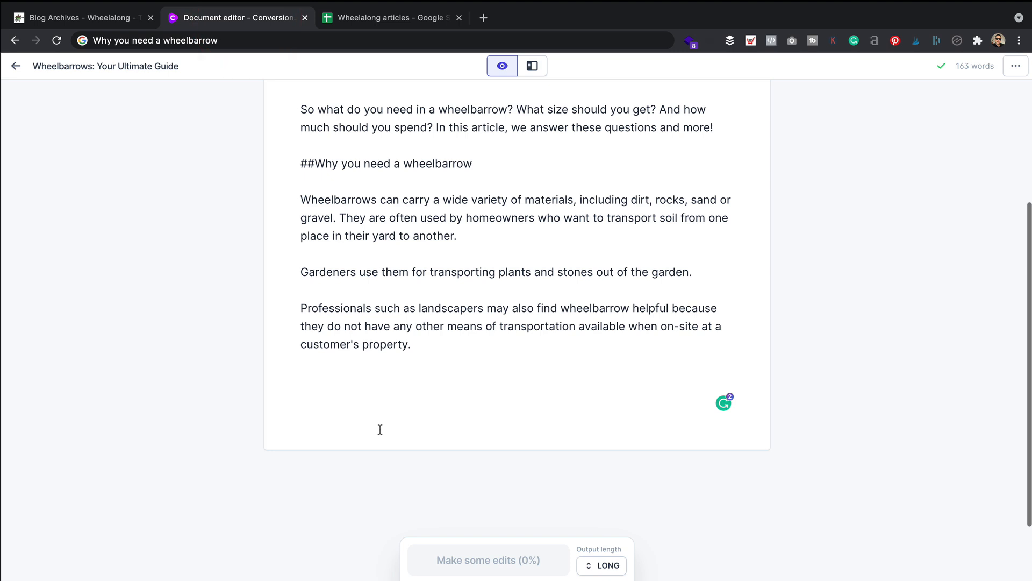
{"action": "key", "text": "super+v"}
- Prefix the subheading "What to look for in a wheelbarrow" with "##" and start a new line below it
{"action": "left_click", "coordinate": [300, 379]}
{"action": "type", "text": "##"}
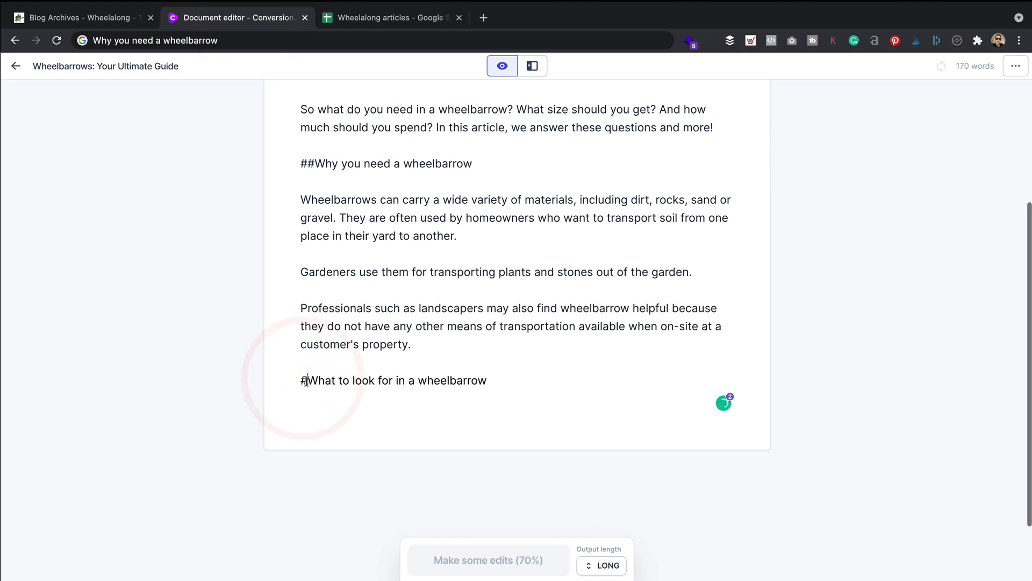
{"action": "left_click", "coordinate": [511, 380]}
{"action": "key", "text": "Return"}
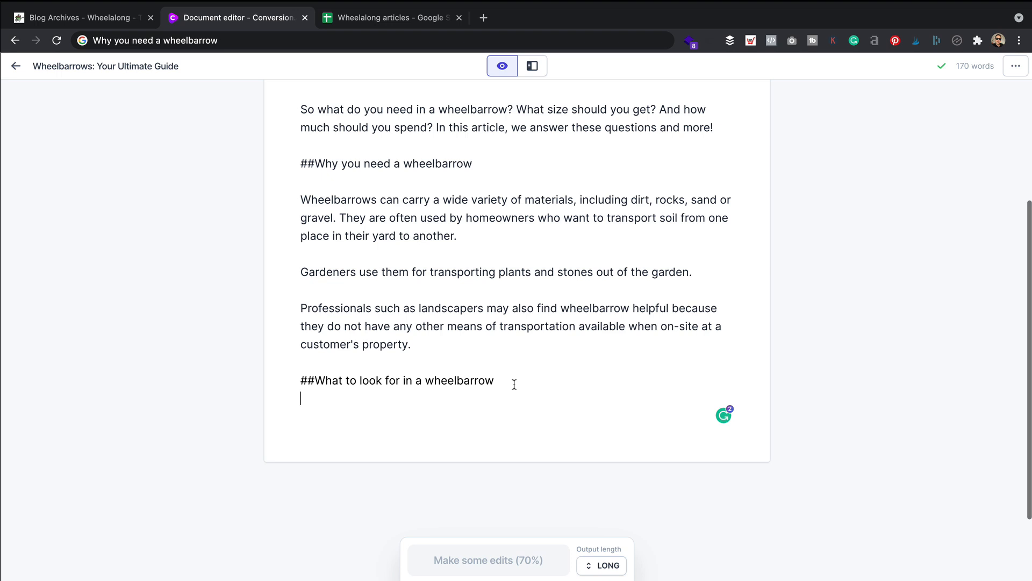
- Write "When you're looking to invest in a new wheelbarrow you'll want to consider the following:" and compose the continuation
{"action": "type", "text": "When you're lookin"}
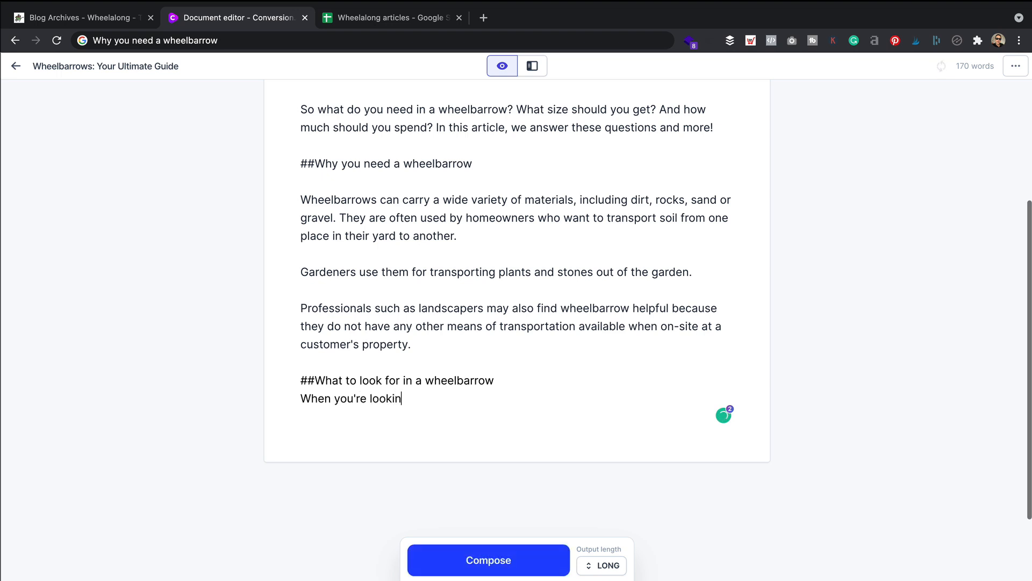
{"action": "type", "text": "g to invest in a new wheelb"}
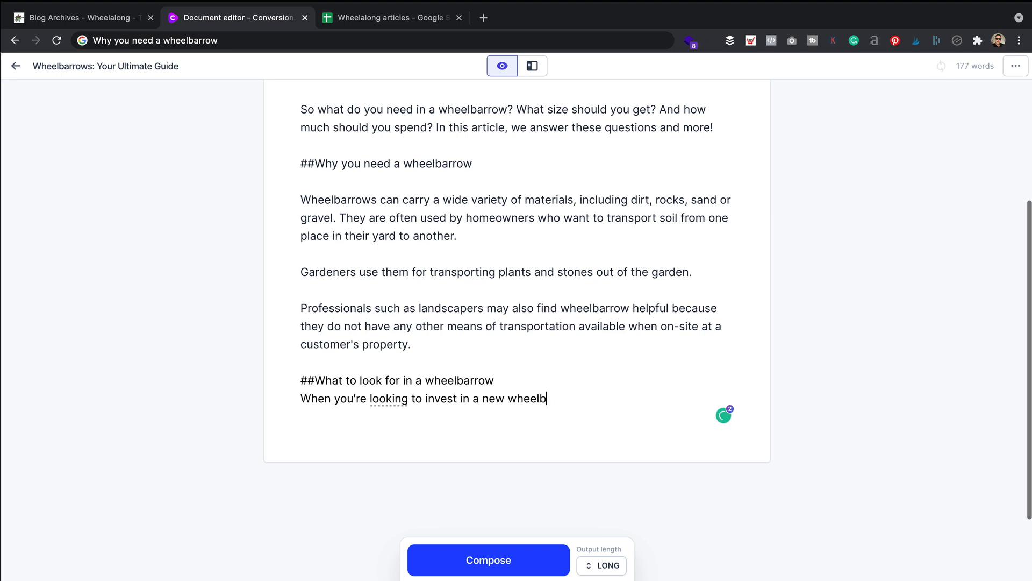
{"action": "type", "text": "arrow you'll want to"}
{"action": "type", "text": " cond"}
{"action": "type", "text": "sider the following:"}
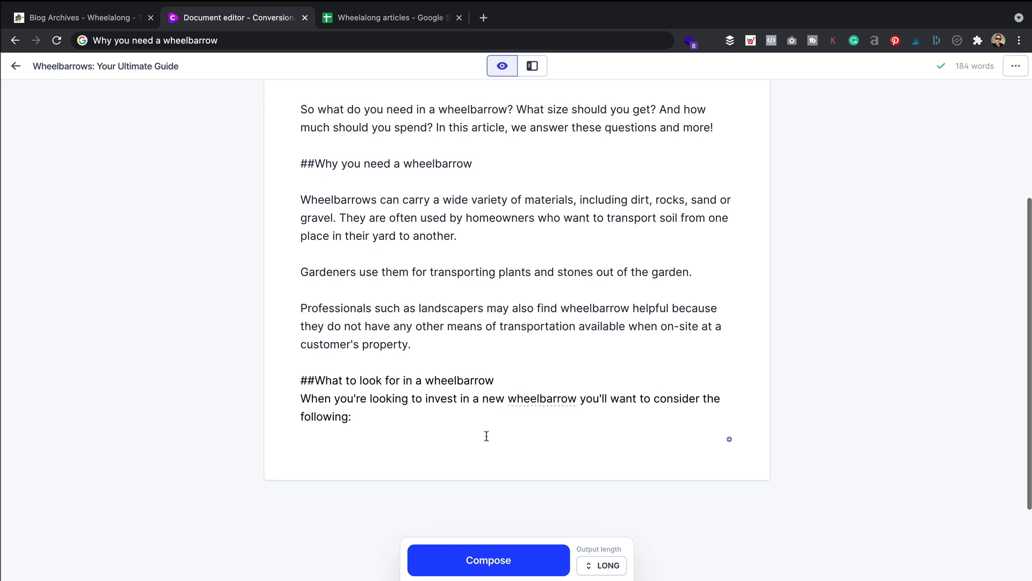
{"action": "left_click", "coordinate": [489, 560]}
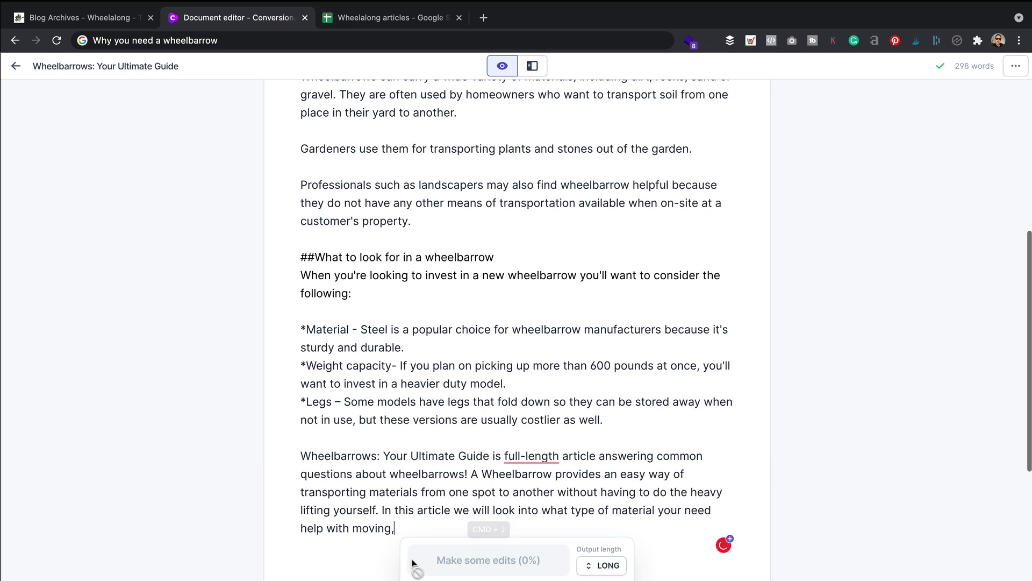
- Delete the generated paragraph beginning "Wheelbarrows: Your Ultimate Guide is" below the bullets and check the grammar suggestion for "heavier duty"
{"action": "left_click_drag", "start_coordinate": [431, 528], "coordinate": [285, 456]}
{"action": "key", "text": "BackSpace"}
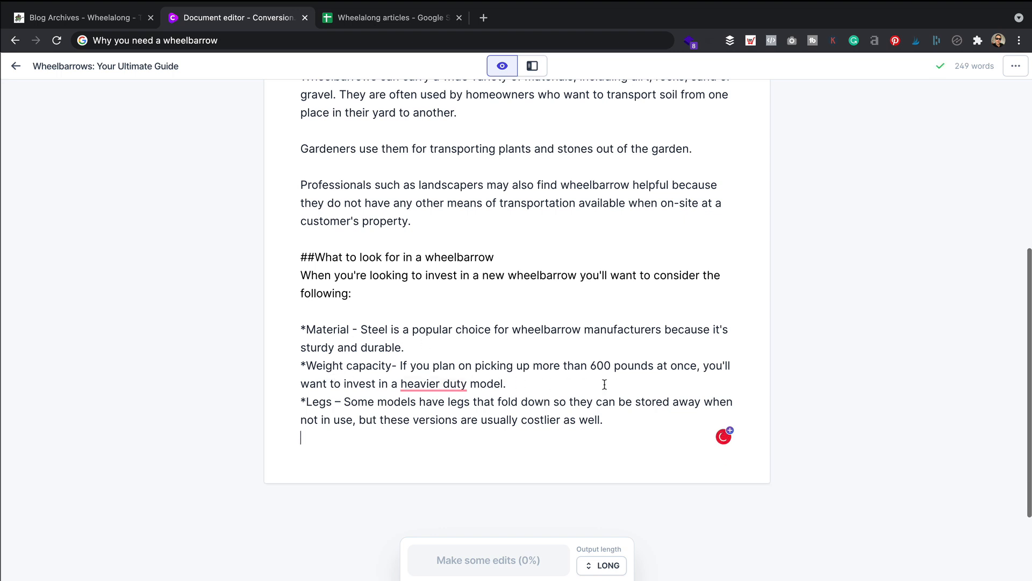
{"action": "mouse_move", "coordinate": [461, 383]}
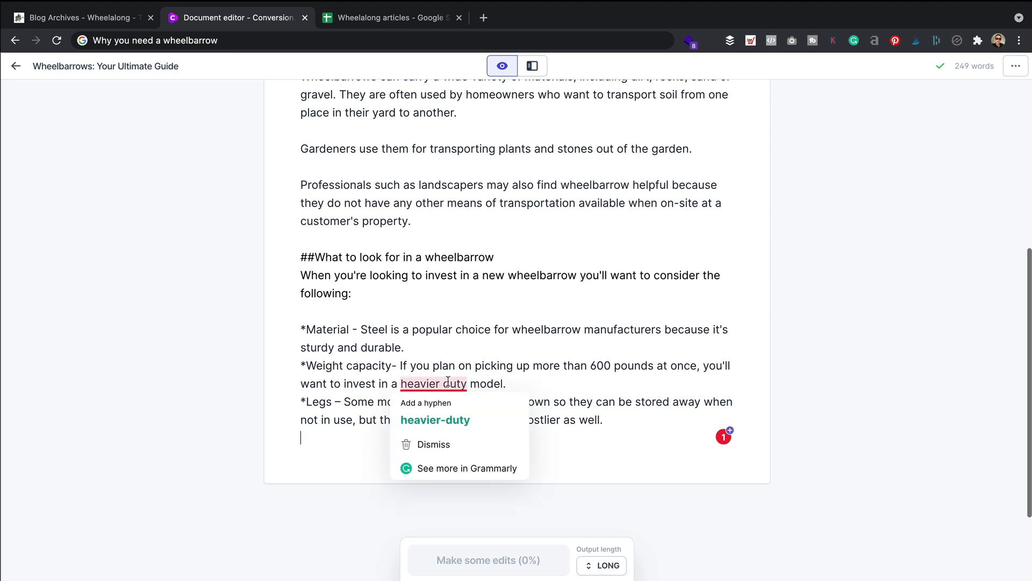
{"action": "left_click", "coordinate": [339, 420]}
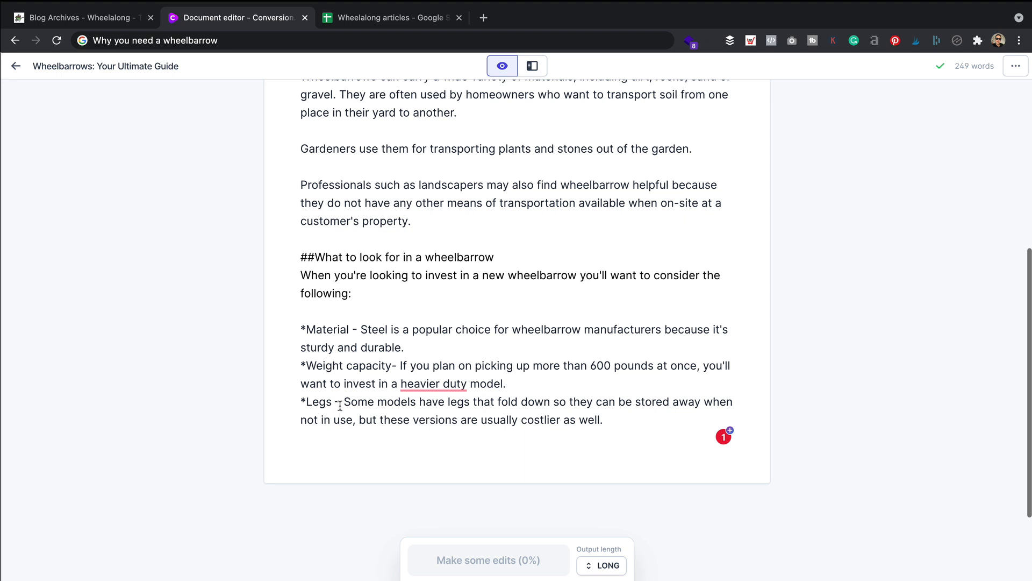
- Replace the Legs bullet with "Cost- The price range can vary considerably"
{"action": "left_click_drag", "start_coordinate": [335, 402], "coordinate": [305, 402]}
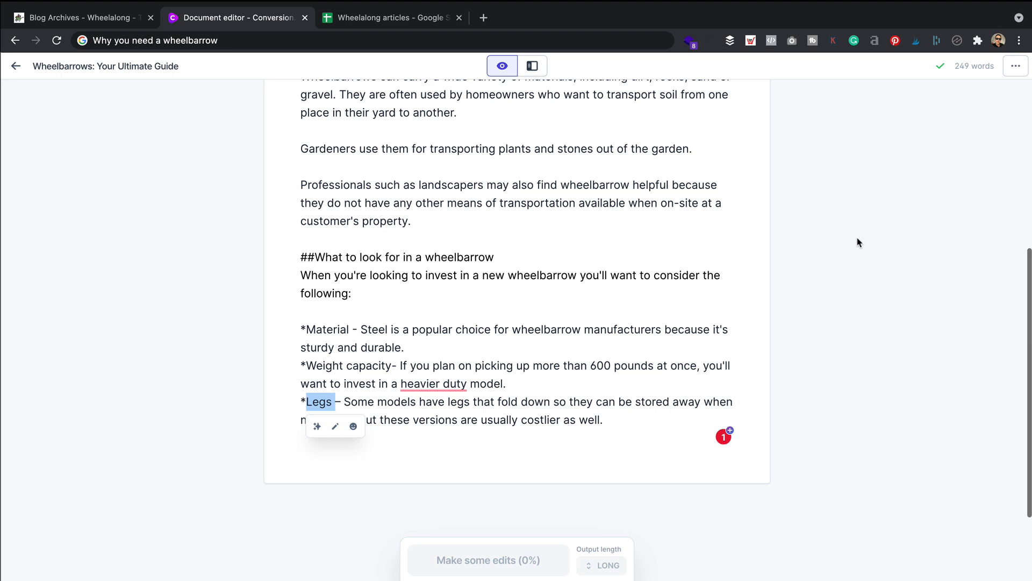
{"action": "type", "text": "Cost"}
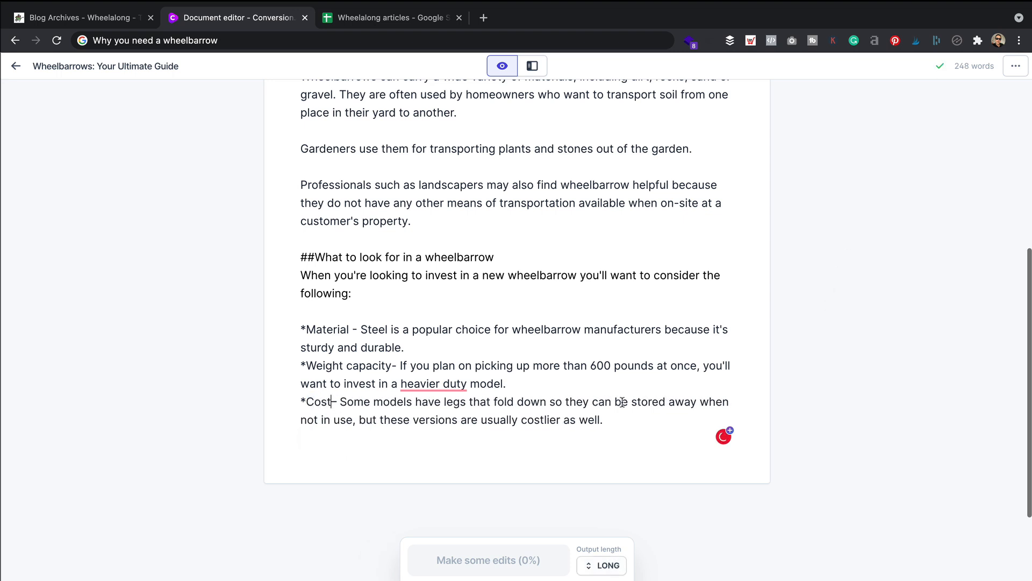
{"action": "left_click_drag", "start_coordinate": [604, 420], "coordinate": [341, 407]}
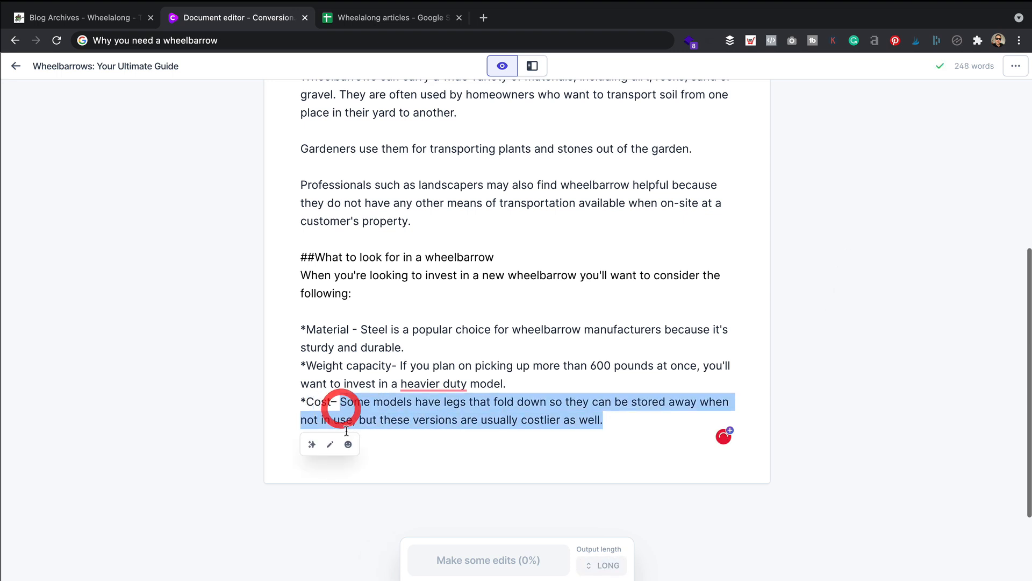
{"action": "key", "text": "BackSpace"}
{"action": "type", "text": "The price ran"}
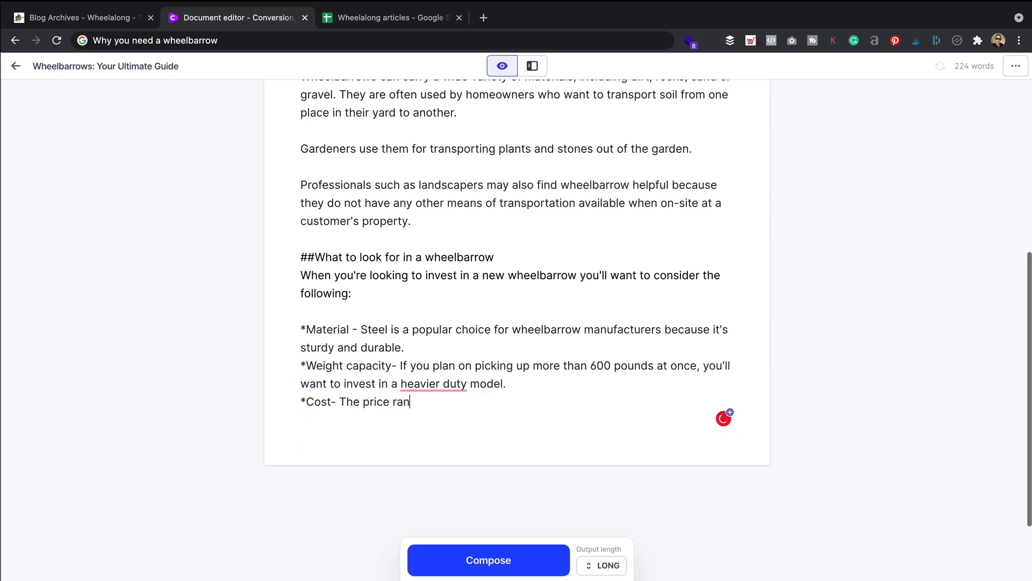
{"action": "type", "text": "ge can vary condiderabley"}
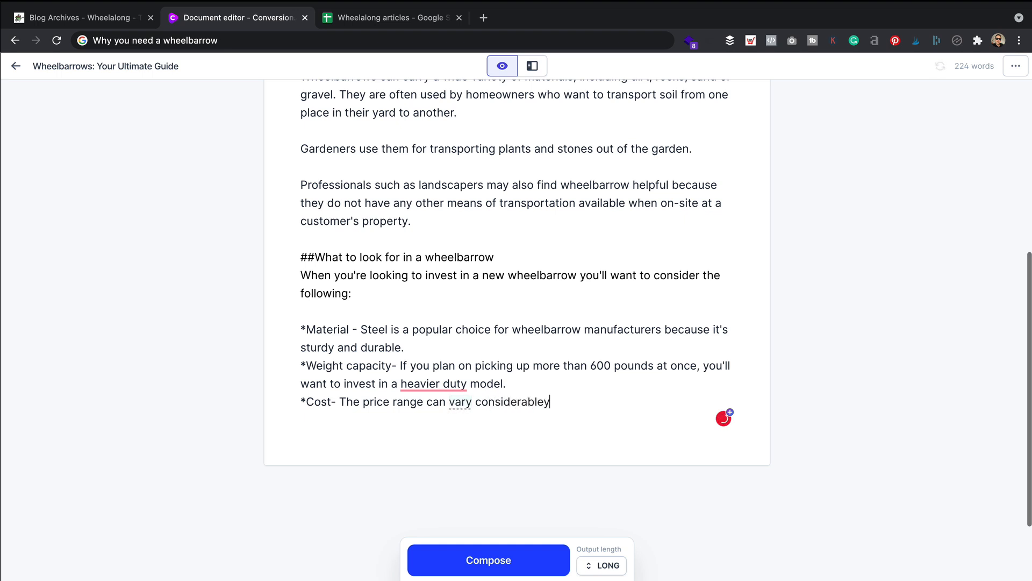
- Set the output length to Short and compose the continuation at the end of the Cost bullet
{"action": "left_click", "coordinate": [610, 563]}
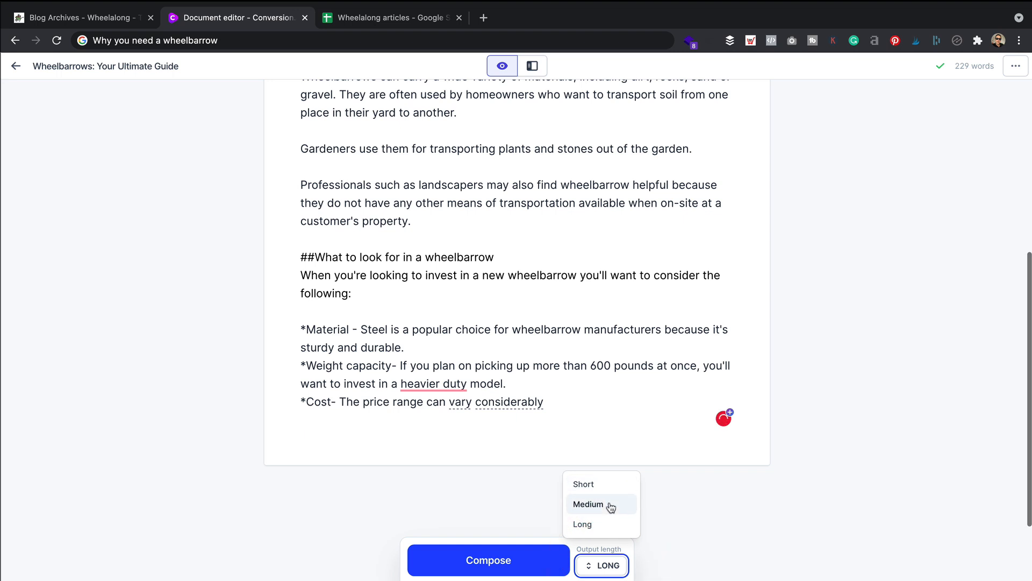
{"action": "left_click", "coordinate": [609, 485]}
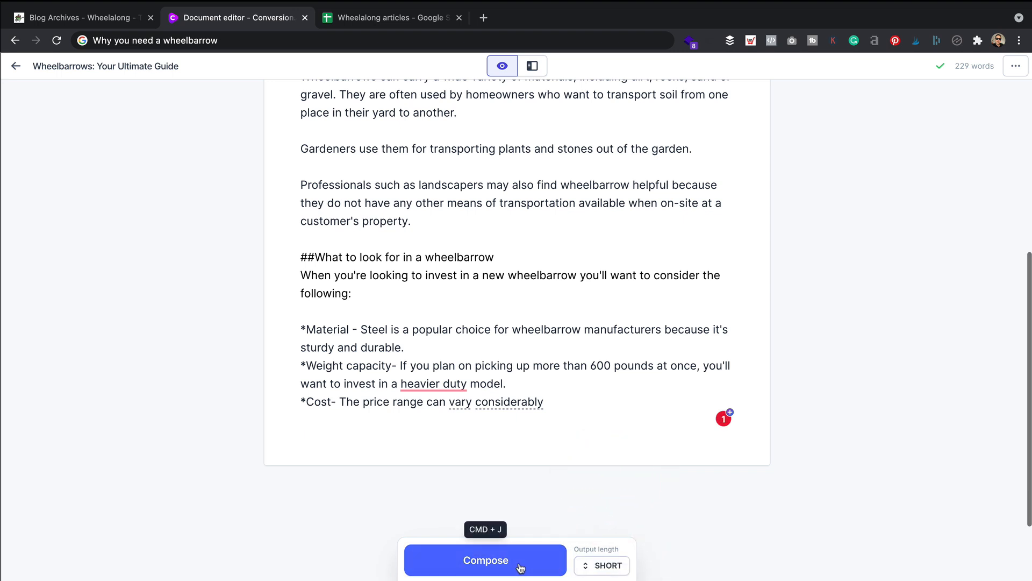
{"action": "left_click", "coordinate": [553, 402]}
{"action": "left_click", "coordinate": [492, 559]}
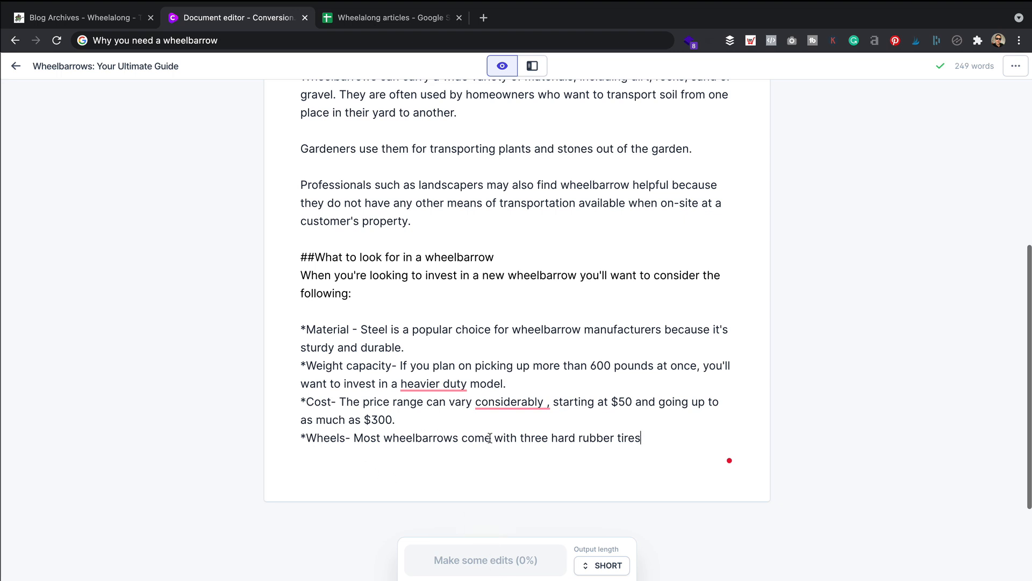
- Extend the Wheels bullet with "but inflatable tubes are also available"
{"action": "left_click", "coordinate": [635, 436]}
{"action": "type", "text": "but"}
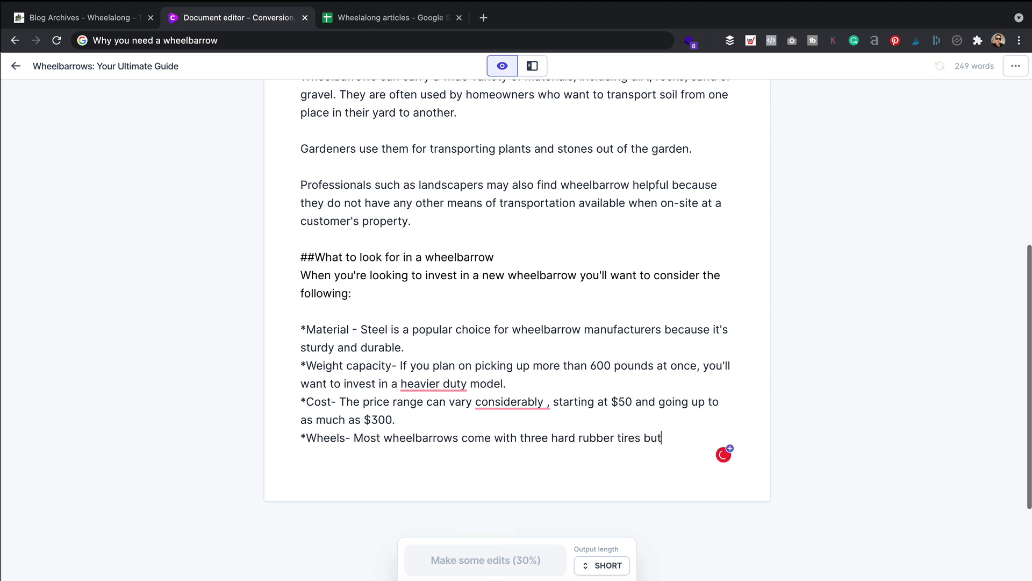
{"action": "type", "text": " inflatable tubes are also"}
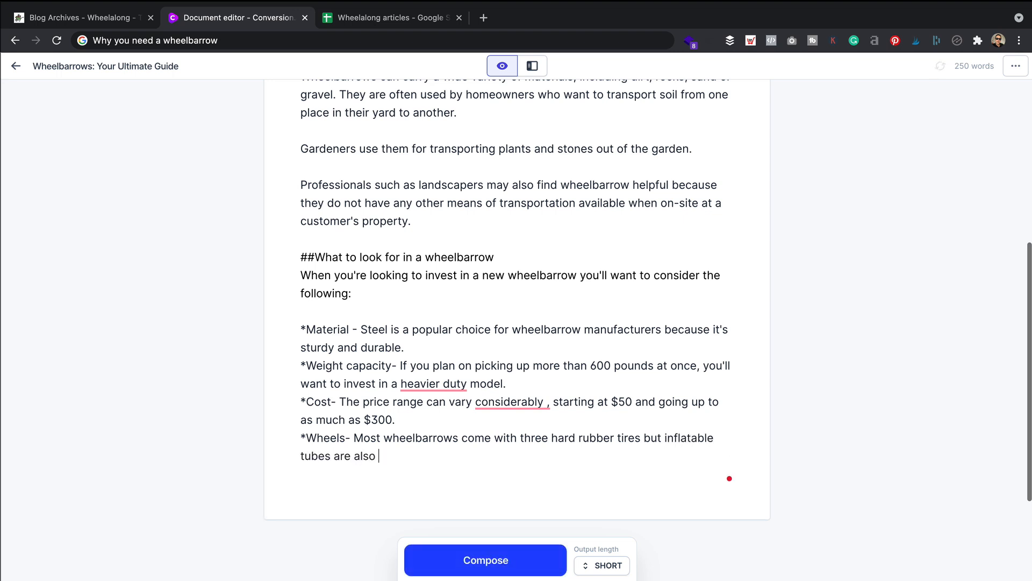
{"action": "type", "text": " available"}
- Accept the grammar corrections for the space before the comma in the Cost bullet and the hyphen in "heavier-duty"
{"action": "left_click", "coordinate": [557, 299]}
{"action": "mouse_move", "coordinate": [511, 403]}
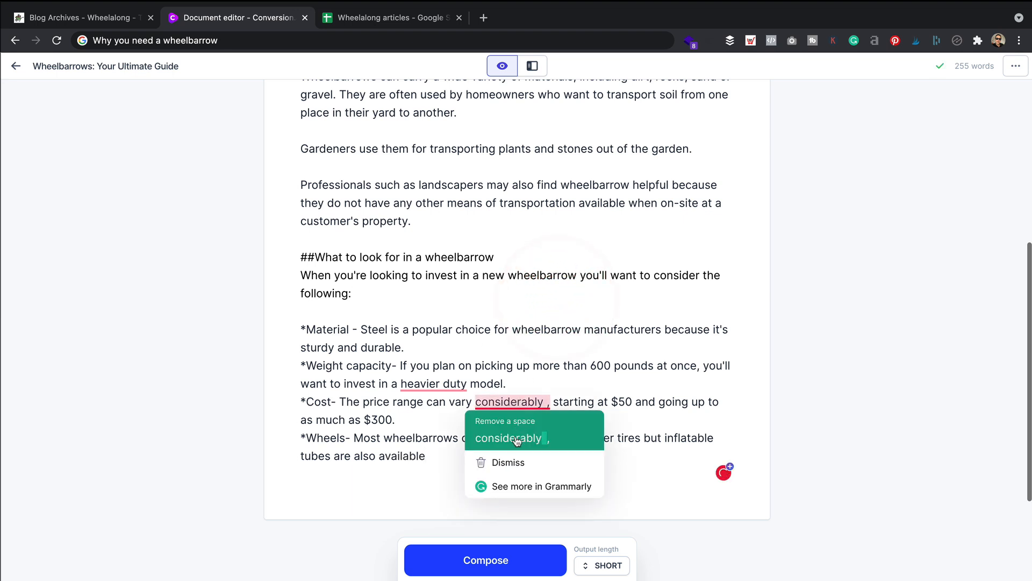
{"action": "left_click", "coordinate": [508, 438]}
{"action": "mouse_move", "coordinate": [423, 389]}
{"action": "left_click", "coordinate": [433, 417]}
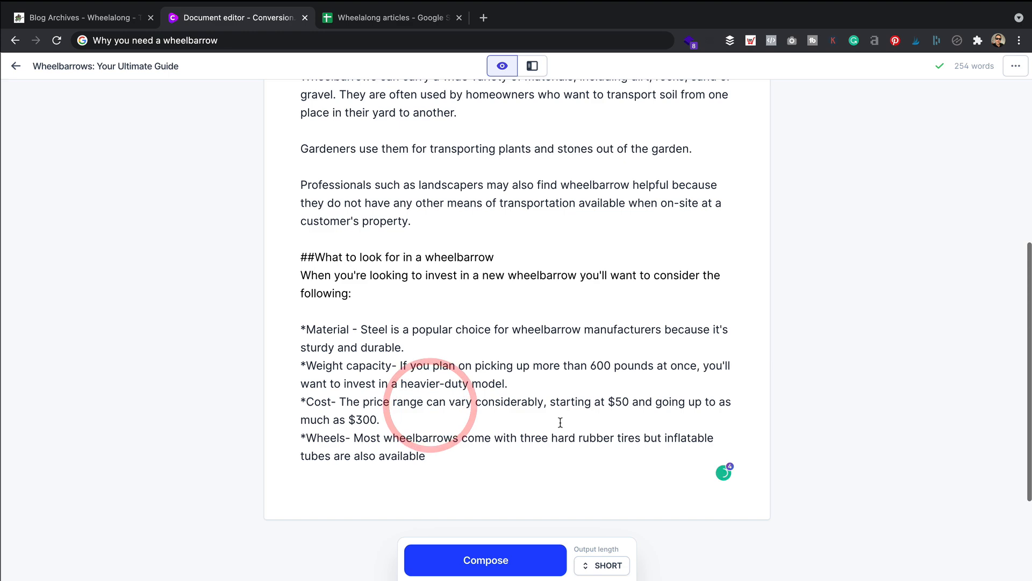
- Add blank lines below the Wheels bullet and copy "How to choose the right size of wheelbarrow for your needs" from the Wheelalong articles spreadsheet
{"action": "scroll", "coordinate": [470, 325], "scroll_direction": "up", "scroll_amount": 1}
{"action": "scroll", "coordinate": [470, 325], "scroll_direction": "down", "scroll_amount": 3}
{"action": "left_click", "coordinate": [452, 342]}
{"action": "key", "text": "Return"}
{"action": "key", "text": "Return"}
{"action": "left_click", "coordinate": [416, 21]}
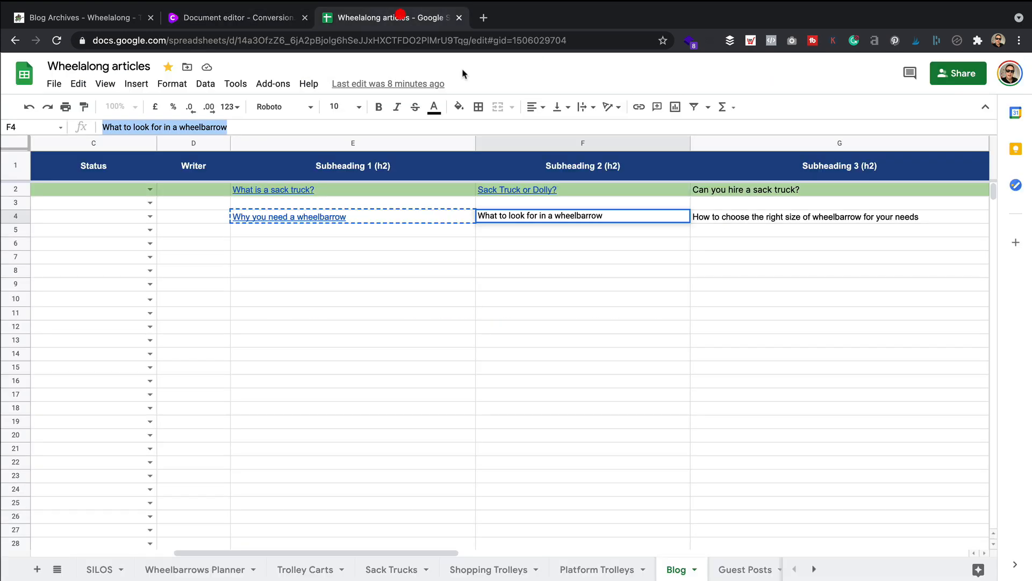
{"action": "scroll", "coordinate": [656, 260], "scroll_direction": "right", "scroll_amount": 2}
{"action": "left_click", "coordinate": [697, 252]}
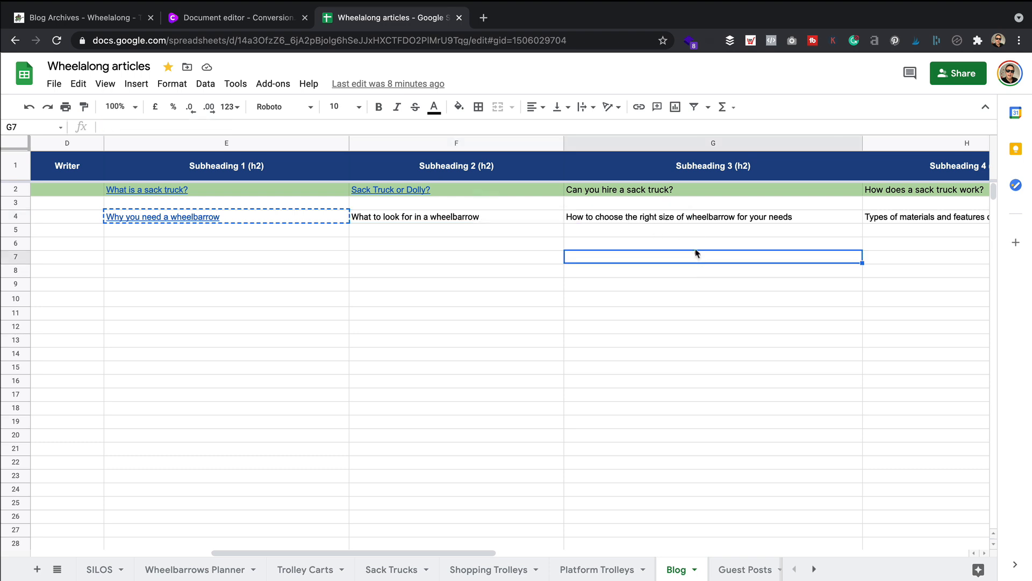
{"action": "left_click", "coordinate": [706, 217]}
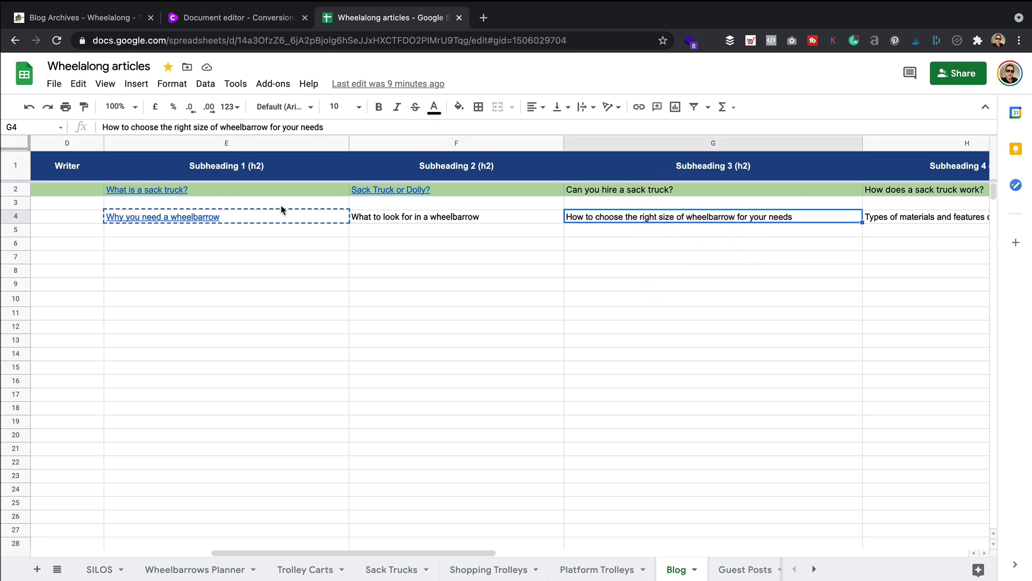
{"action": "triple_click", "coordinate": [274, 123]}
{"action": "key", "text": "ctrl+c"}
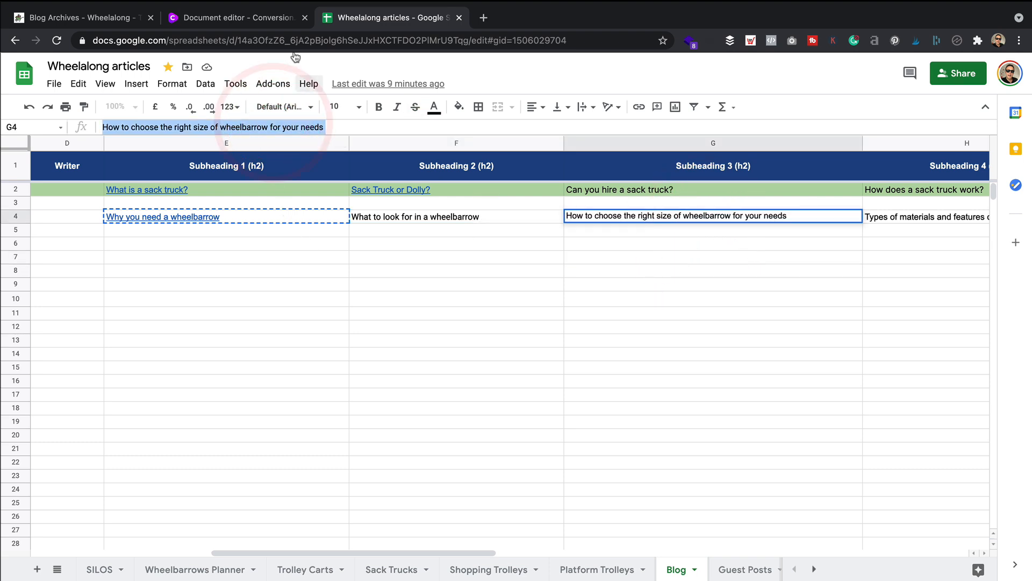
- Return to the Conversion.ai document, paste the copied subheading below the bullets, prefix it with "##" and start a new line under it
{"action": "left_click", "coordinate": [267, 21]}
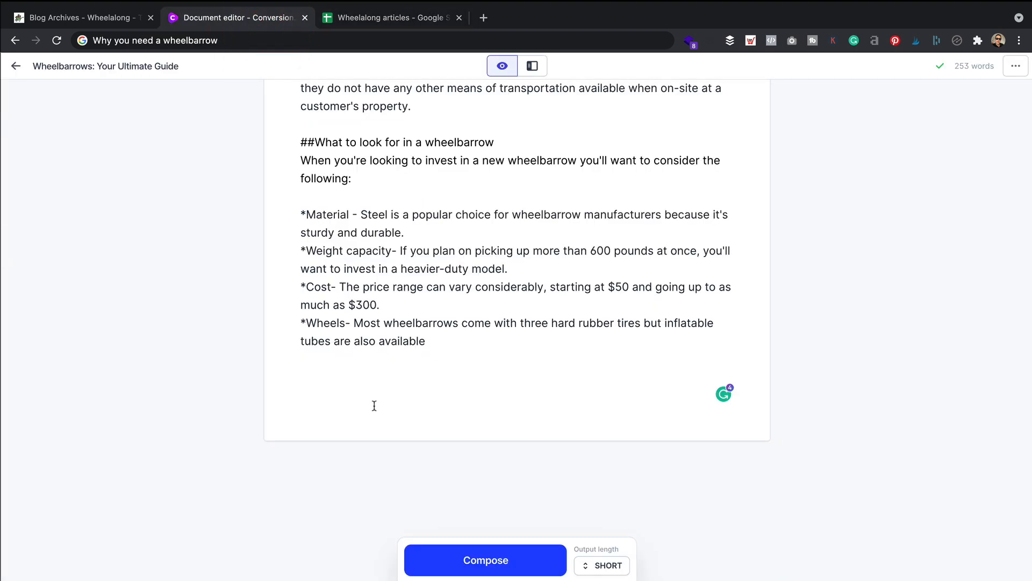
{"action": "key", "text": "ctrl+v"}
{"action": "left_click", "coordinate": [300, 377]}
{"action": "type", "text": "##"}
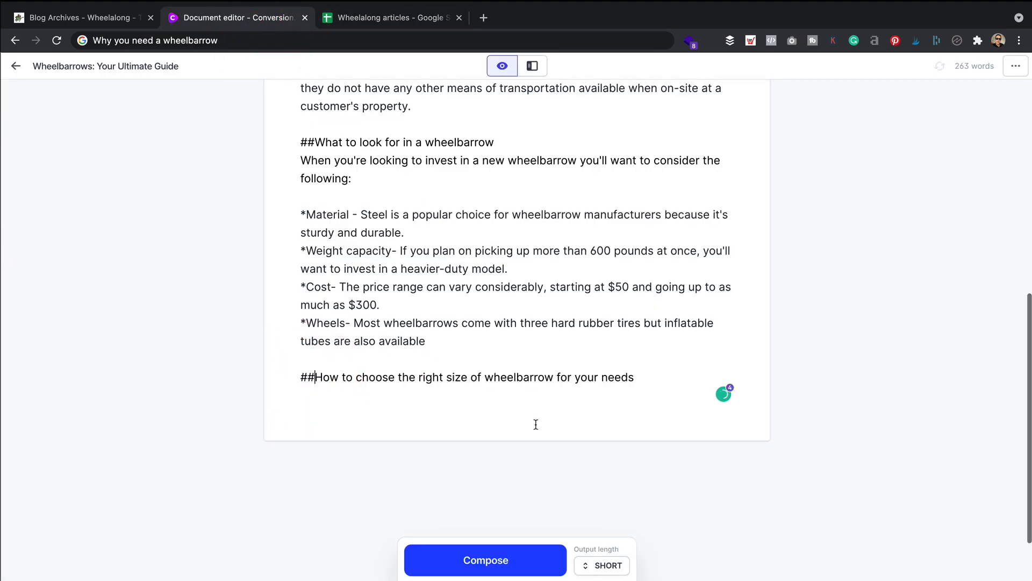
{"action": "left_click", "coordinate": [644, 377]}
{"action": "key", "text": "Return"}
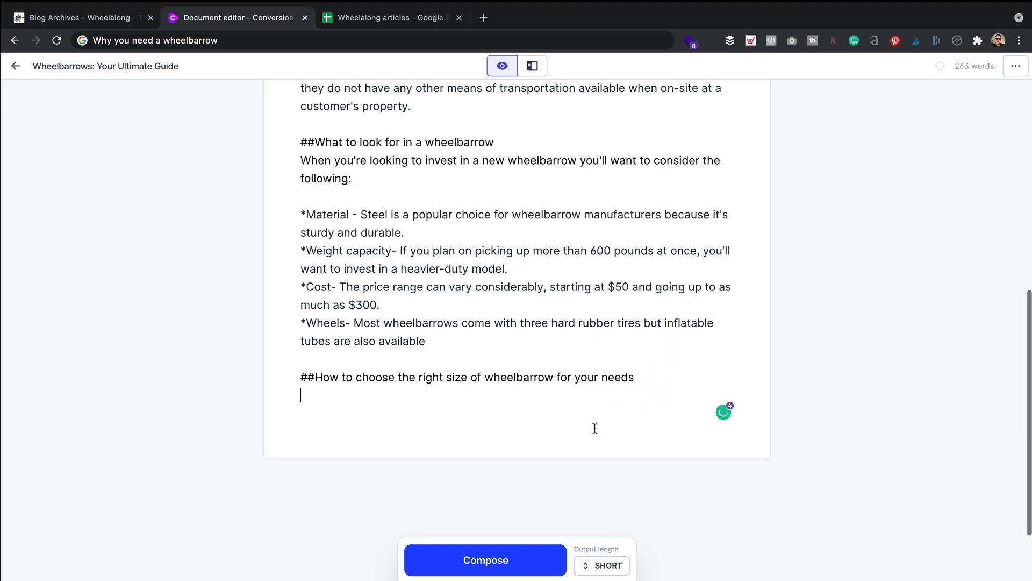
- Set the output length to Medium and compose the text for the right-size section
{"action": "left_click", "coordinate": [596, 566]}
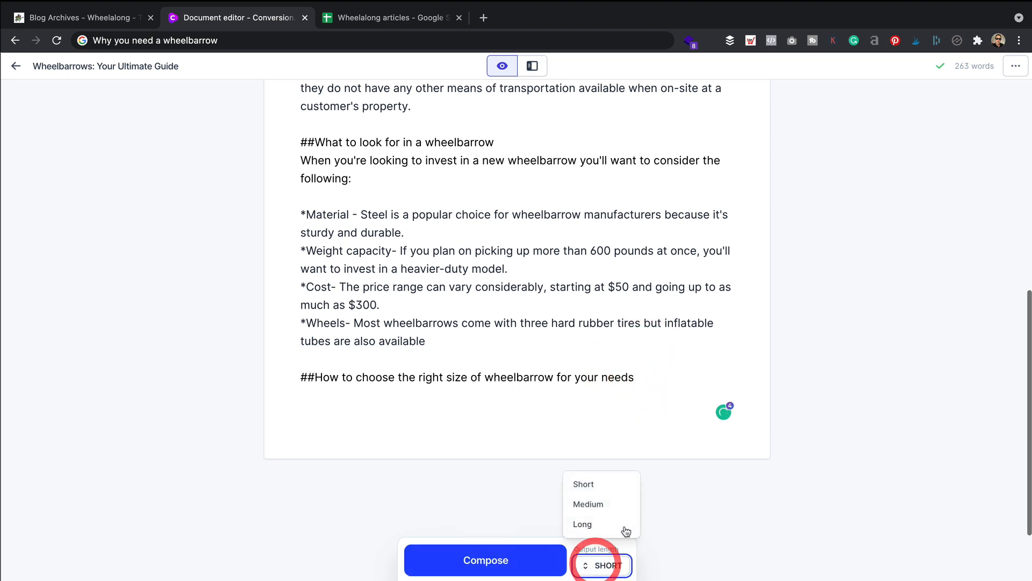
{"action": "left_click", "coordinate": [602, 525]}
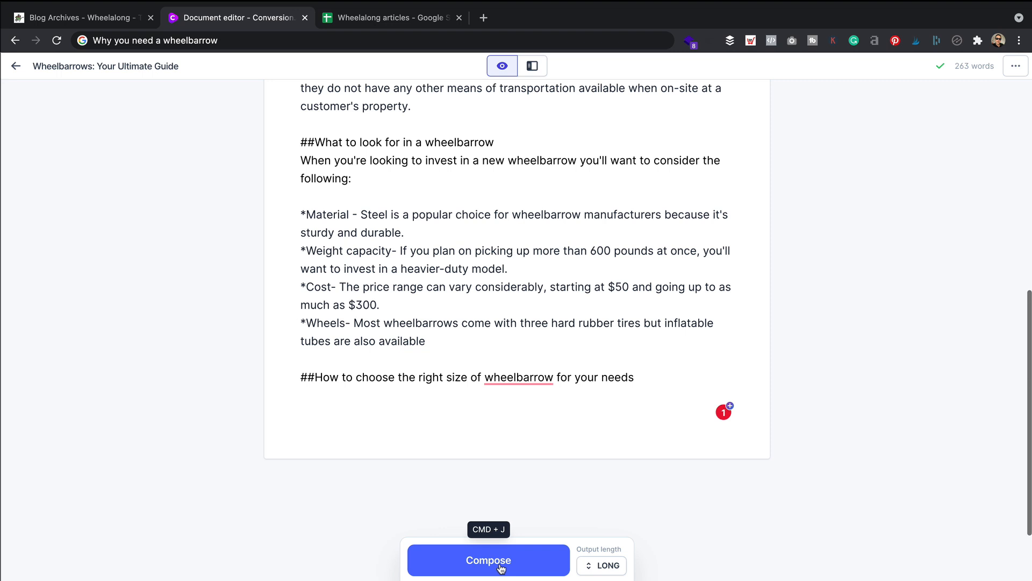
{"action": "left_click", "coordinate": [602, 565]}
{"action": "left_click", "coordinate": [613, 501]}
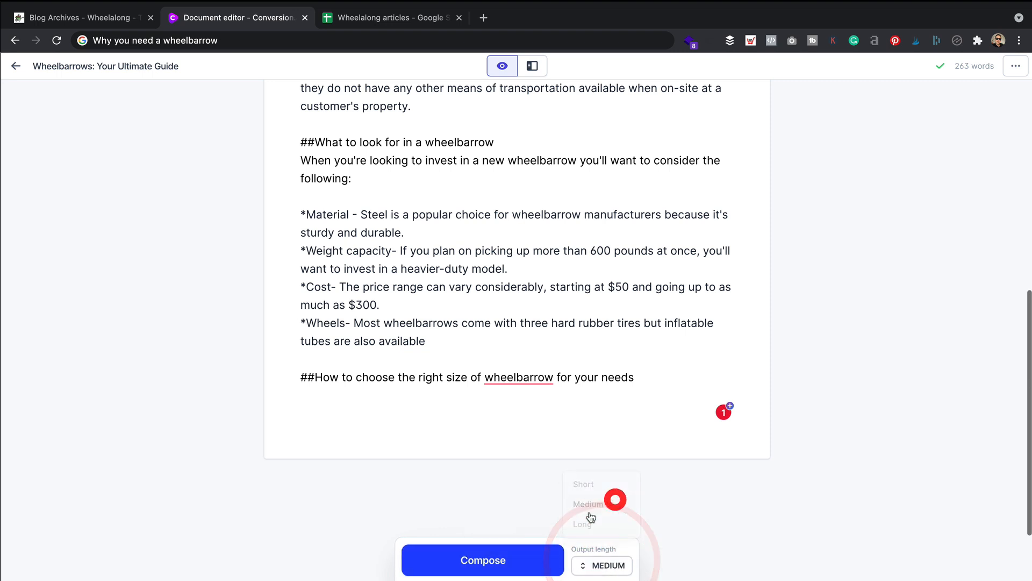
{"action": "left_click", "coordinate": [495, 561]}
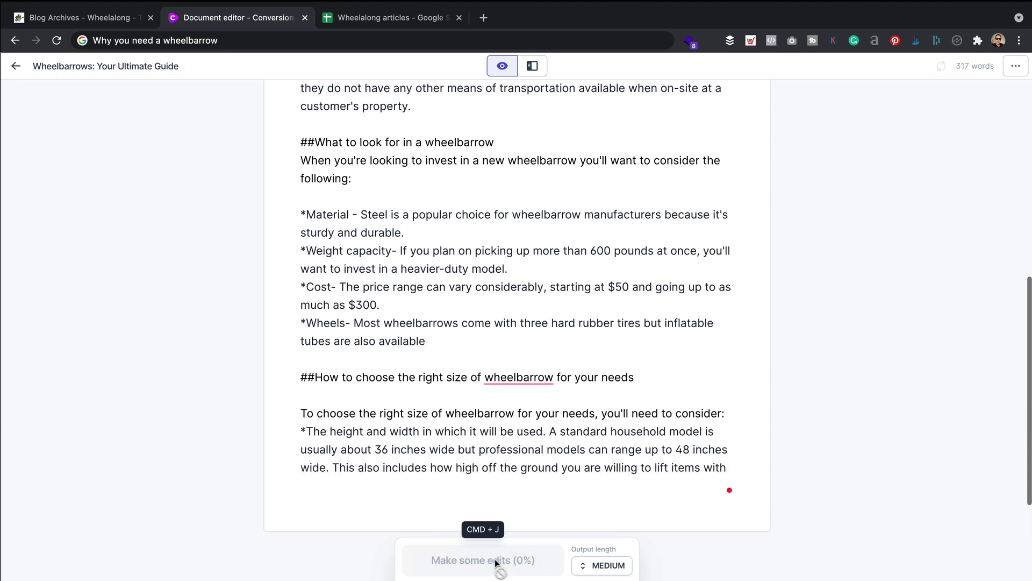
- Replace the unfinished sentence beginning "This also includes how high" with a new bullet "*How much will you be carrying."
{"action": "scroll", "coordinate": [602, 471], "scroll_direction": "down", "scroll_amount": 1}
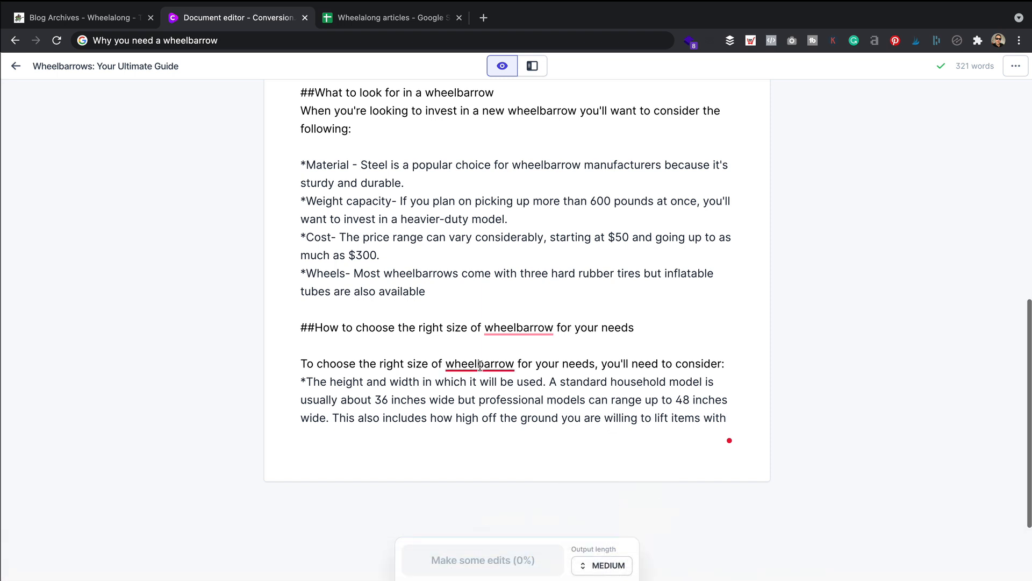
{"action": "mouse_move", "coordinate": [484, 363]}
{"action": "scroll", "coordinate": [484, 414], "scroll_direction": "down", "scroll_amount": 1}
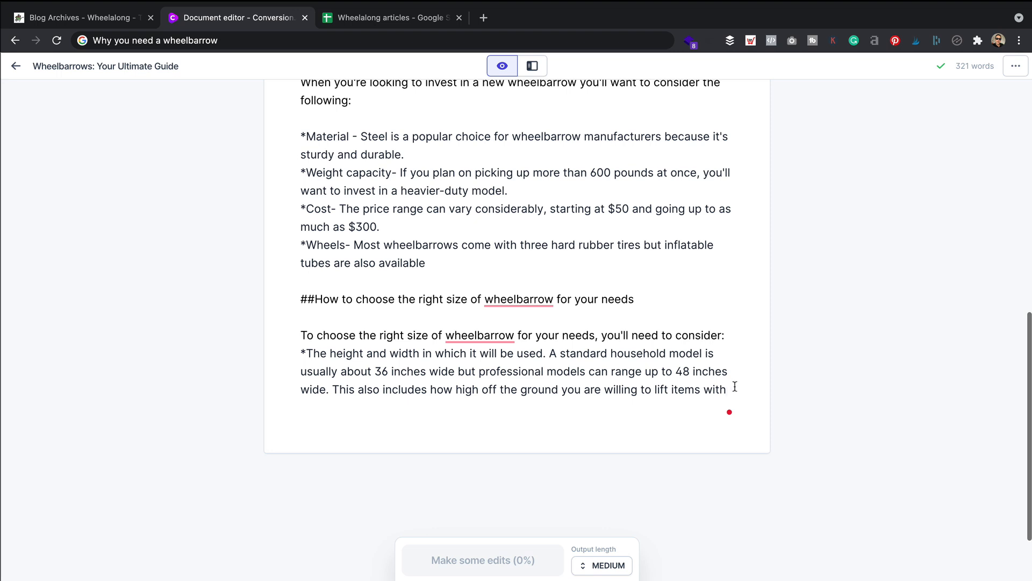
{"action": "left_click_drag", "start_coordinate": [728, 388], "coordinate": [331, 386]}
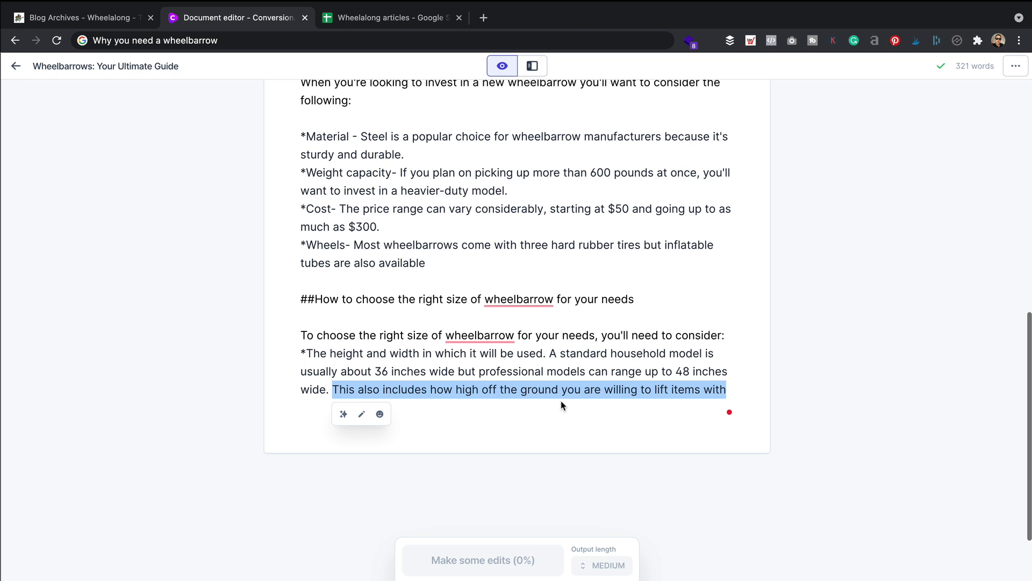
{"action": "key", "text": "BackSpace"}
{"action": "key", "text": "Return"}
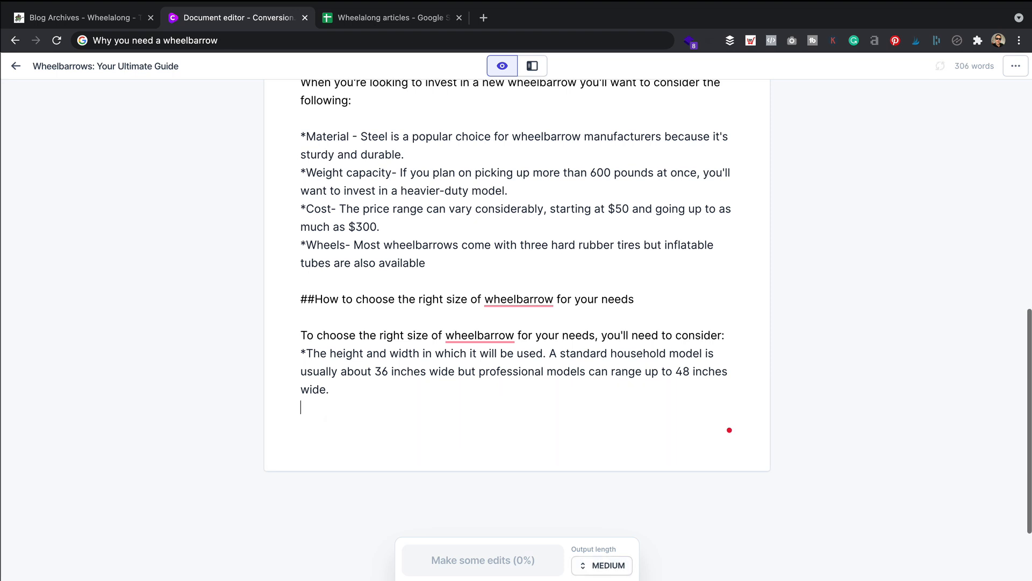
{"action": "type", "text": "*Ho"}
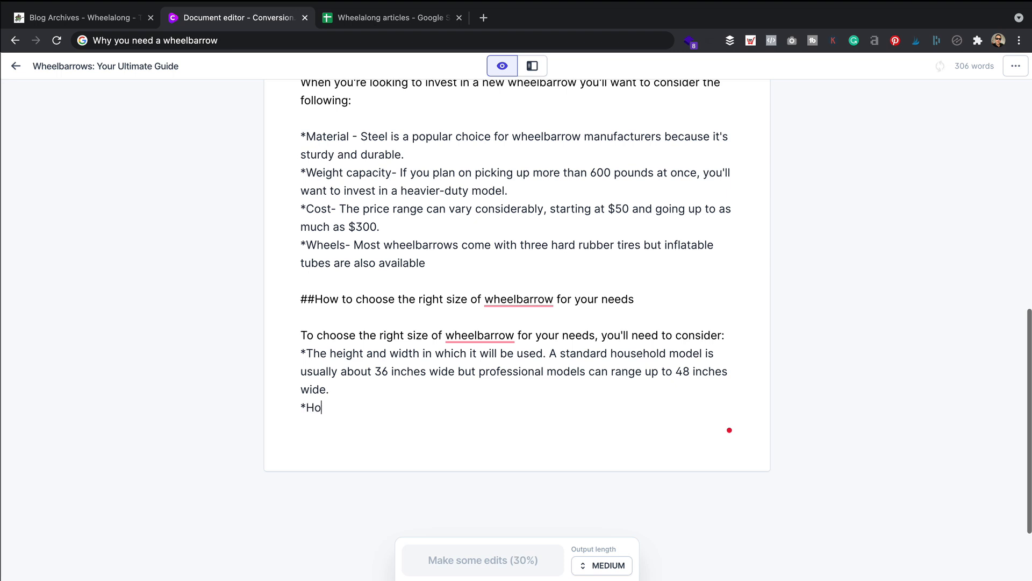
{"action": "type", "text": "w much will you be carrying."}
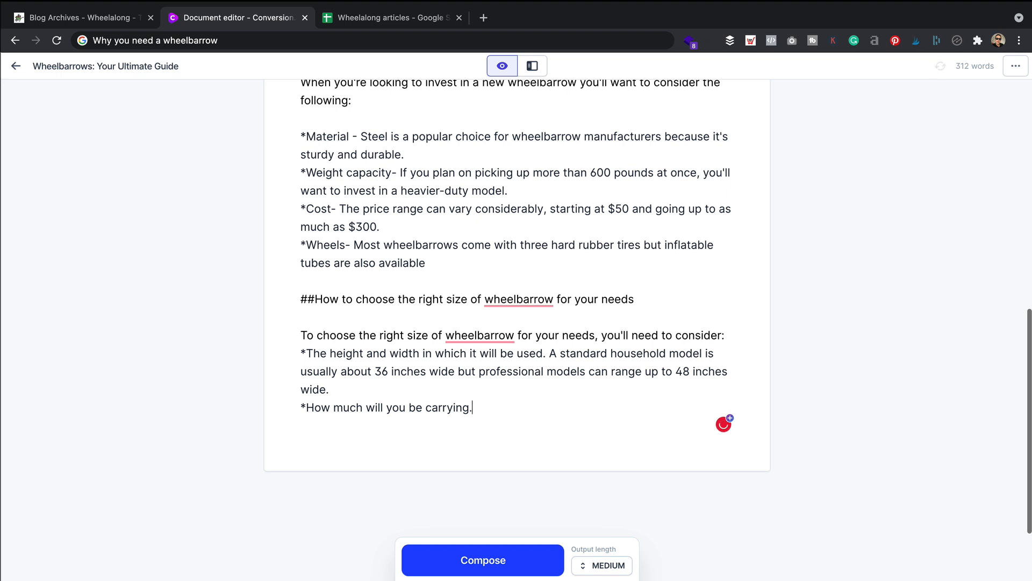
- Compose the continuation of the bullet list and delete the generated paragraph beginning "The best way to decide"
{"action": "left_click", "coordinate": [492, 560]}
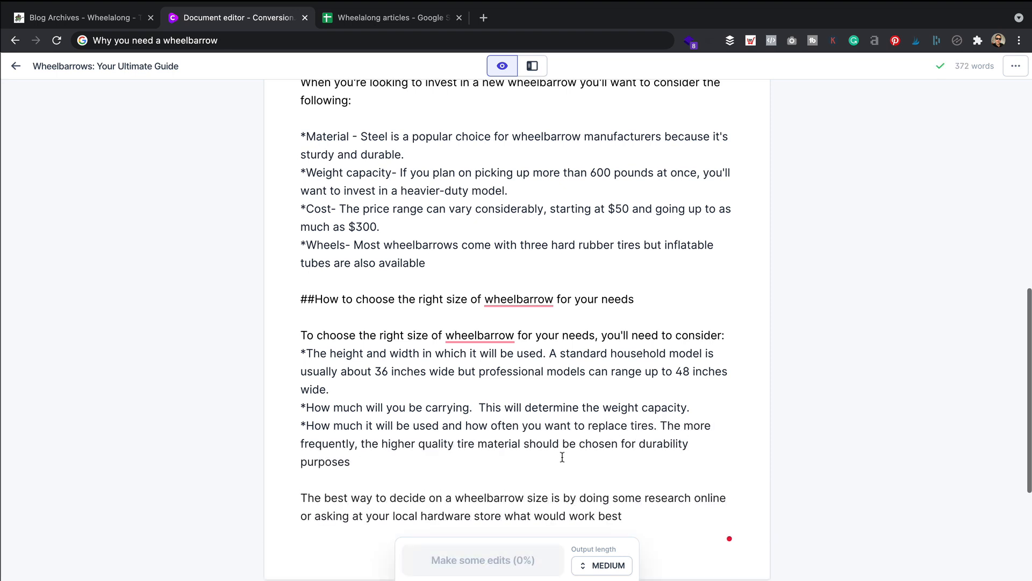
{"action": "scroll", "coordinate": [563, 455], "scroll_direction": "down", "scroll_amount": 1}
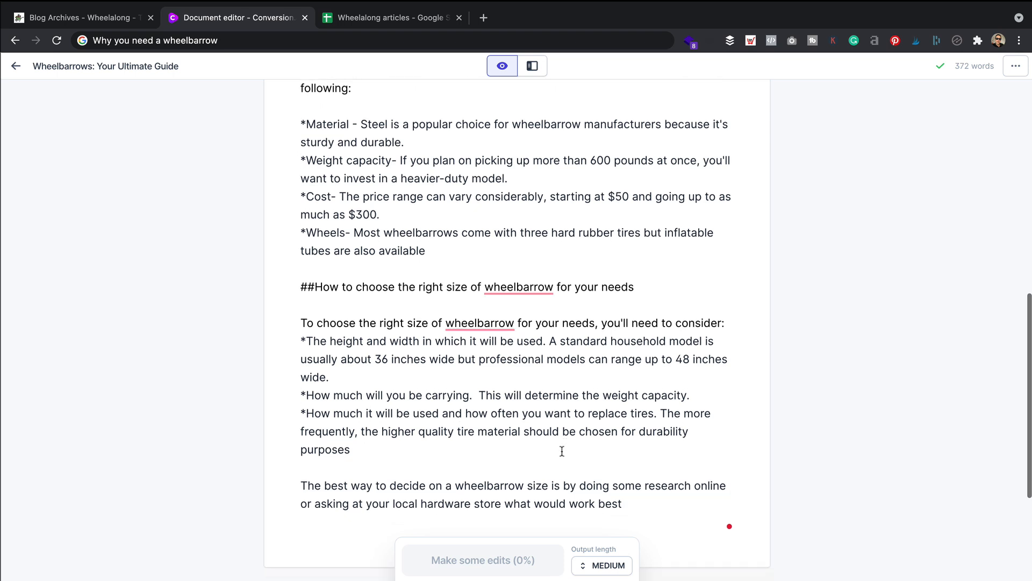
{"action": "left_click_drag", "start_coordinate": [637, 482], "coordinate": [277, 469]}
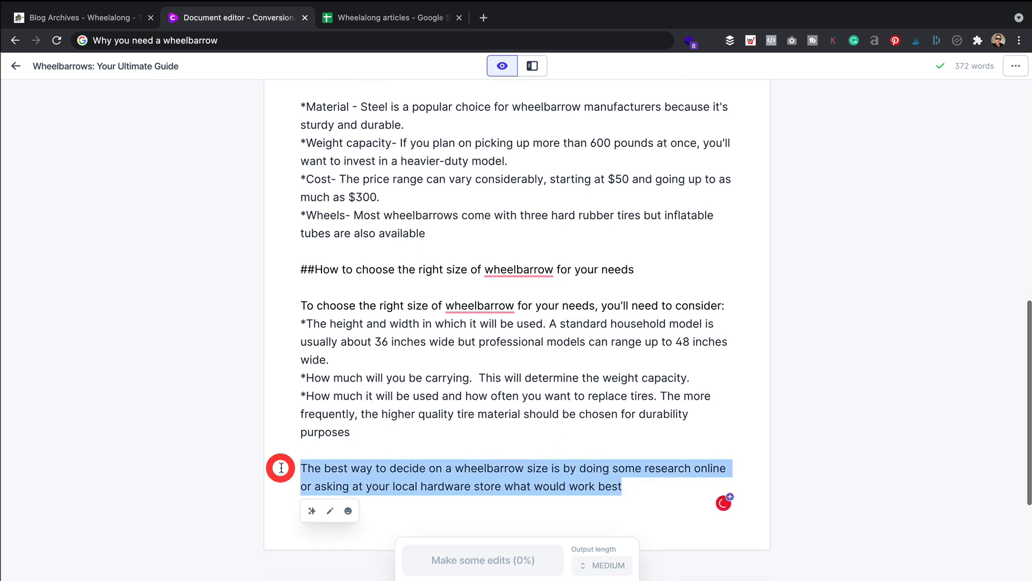
{"action": "key", "text": "BackSpace"}
{"action": "key", "text": "BackSpace"}
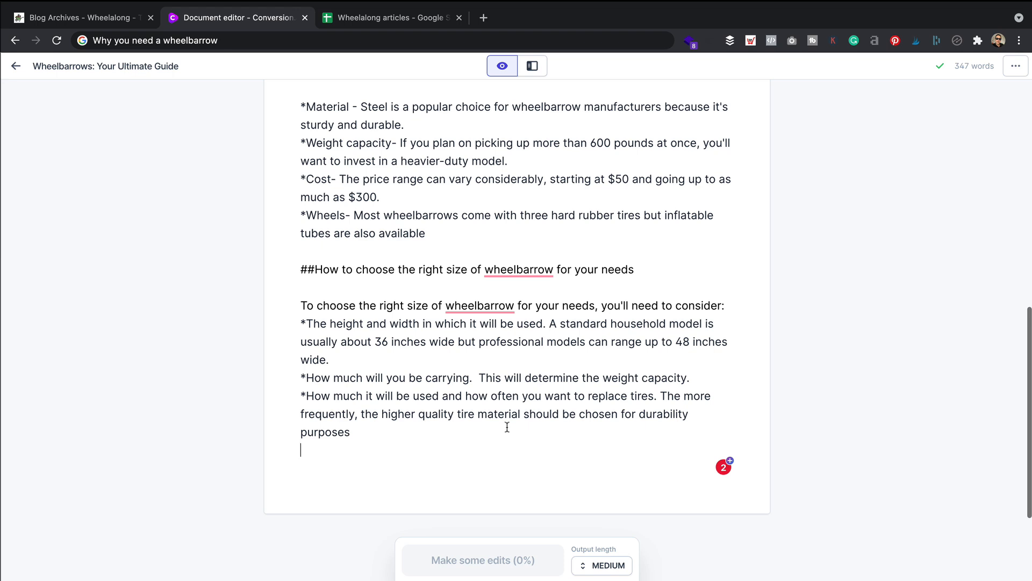
- Replace the "How much it will be used" bullet with "The materials and items you'll be loading into your wheelbarrow."
{"action": "scroll", "coordinate": [450, 355], "scroll_direction": "down", "scroll_amount": 1}
{"action": "scroll", "coordinate": [383, 429], "scroll_direction": "down", "scroll_amount": 1}
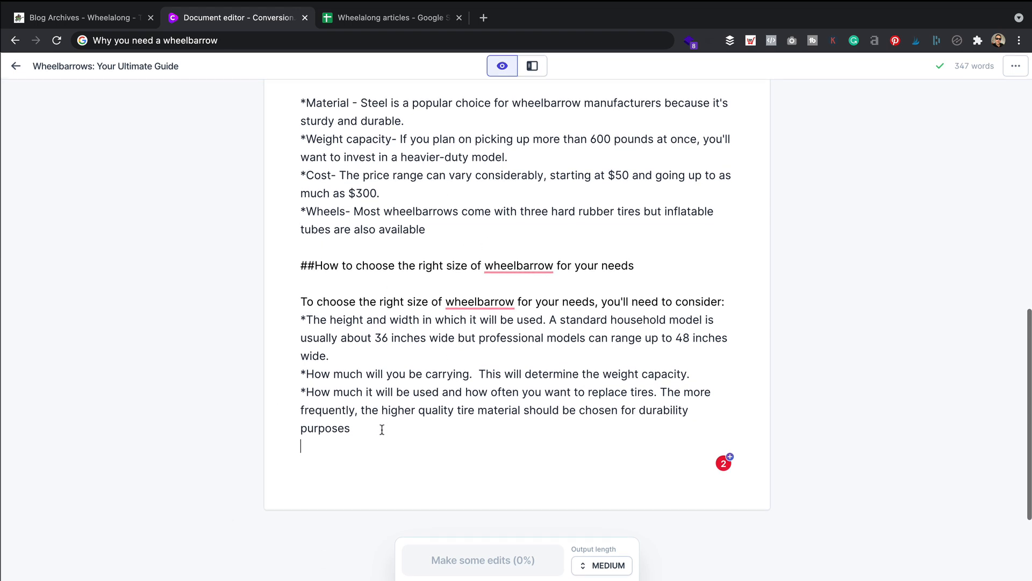
{"action": "left_click_drag", "start_coordinate": [382, 429], "coordinate": [304, 392]}
{"action": "type", "text": "The maru"}
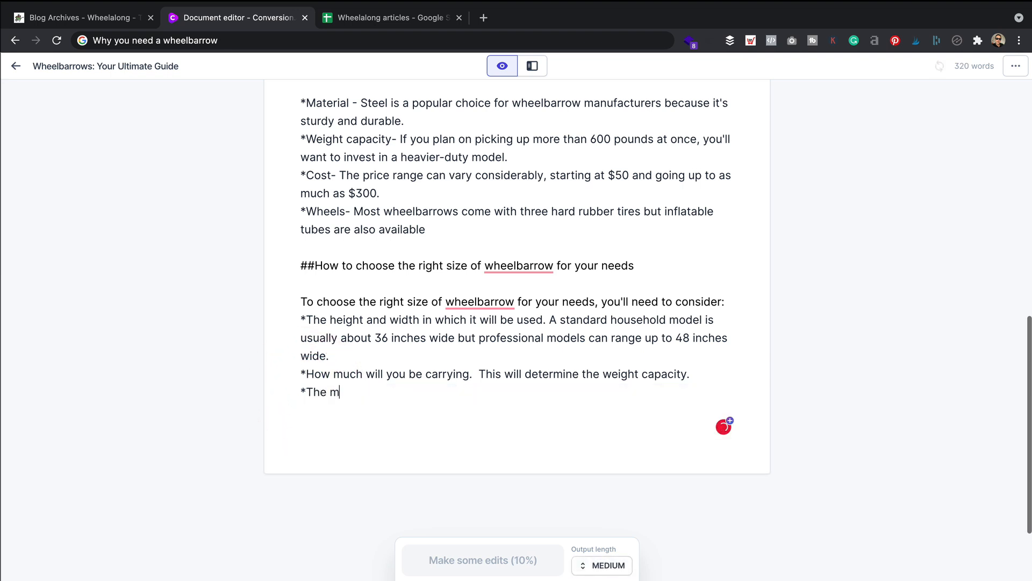
{"action": "key", "text": "BackSpace"}
{"action": "key", "text": "BackSpace"}
{"action": "type", "text": "terials and items you'll be loading in"}
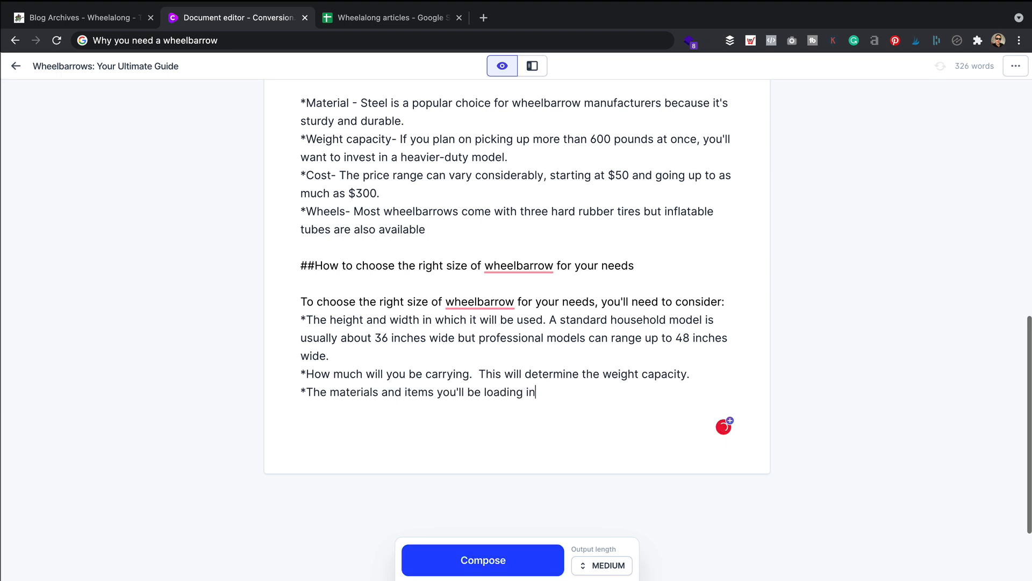
{"action": "type", "text": "to your wheelbarrow."}
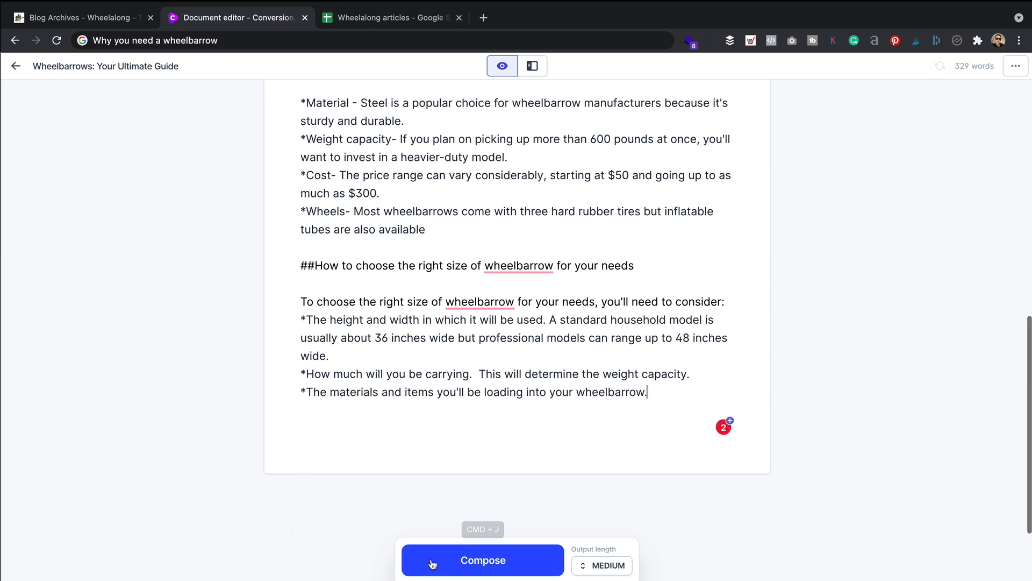
- Compose a continuation after the materials bullet, delete the generated Cost and Wheels text, and check the grammar suggestion for "wheelbarrow"
{"action": "key", "text": "super+Return"}
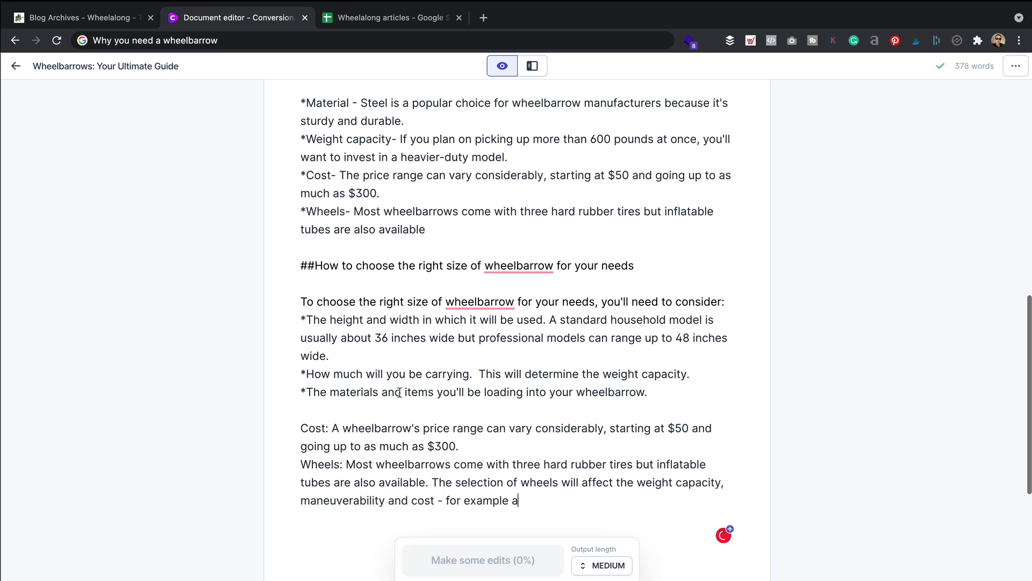
{"action": "left_click_drag", "start_coordinate": [556, 505], "coordinate": [253, 423]}
{"action": "key", "text": "BackSpace"}
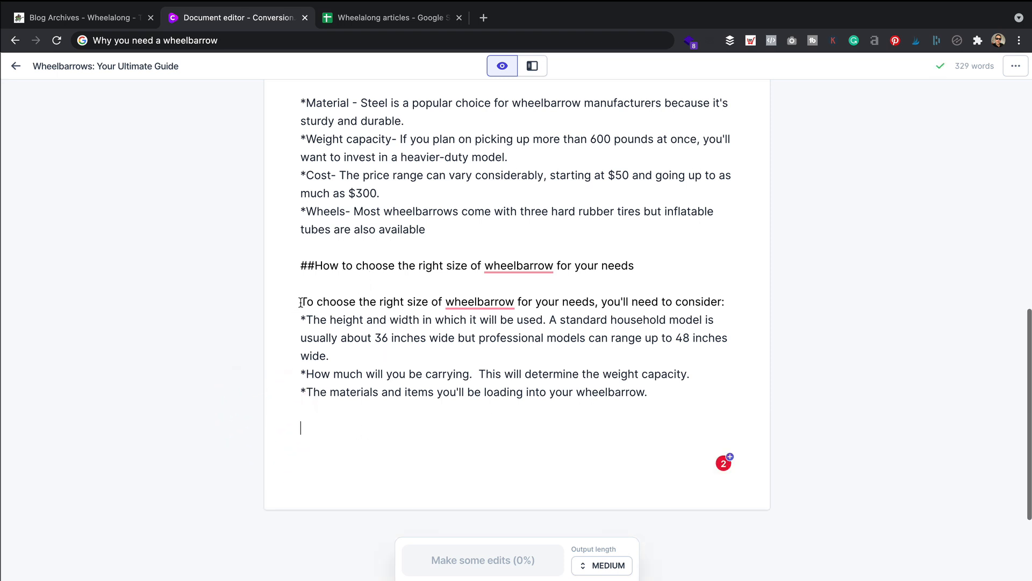
{"action": "mouse_move", "coordinate": [495, 305]}
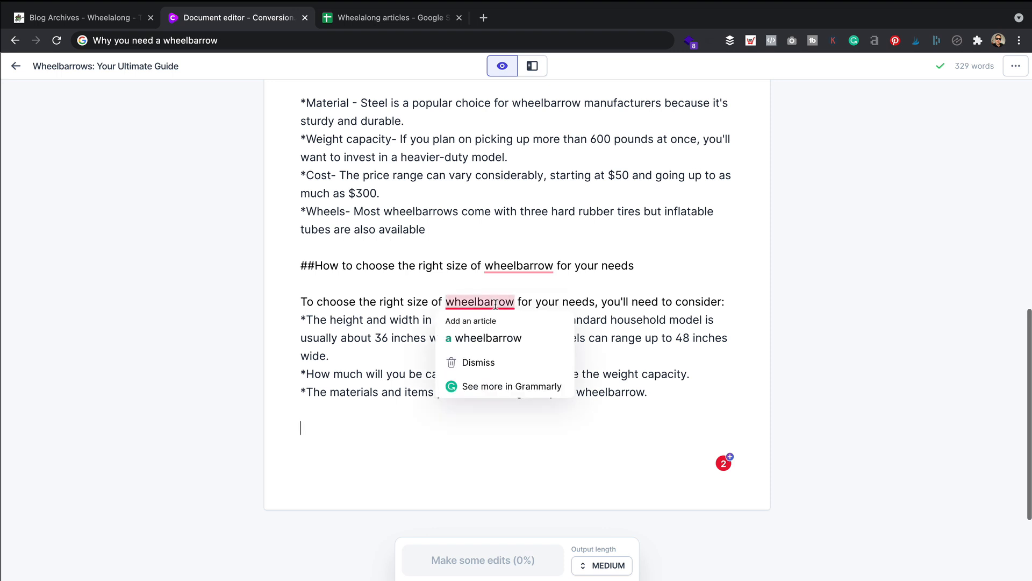
{"action": "left_click", "coordinate": [334, 420]}
- In the Wheelalong articles spreadsheet, clear the Subheading 4 cell H4 containing "Types of materials and features of different types of wheel barrows"
{"action": "left_click", "coordinate": [396, 18]}
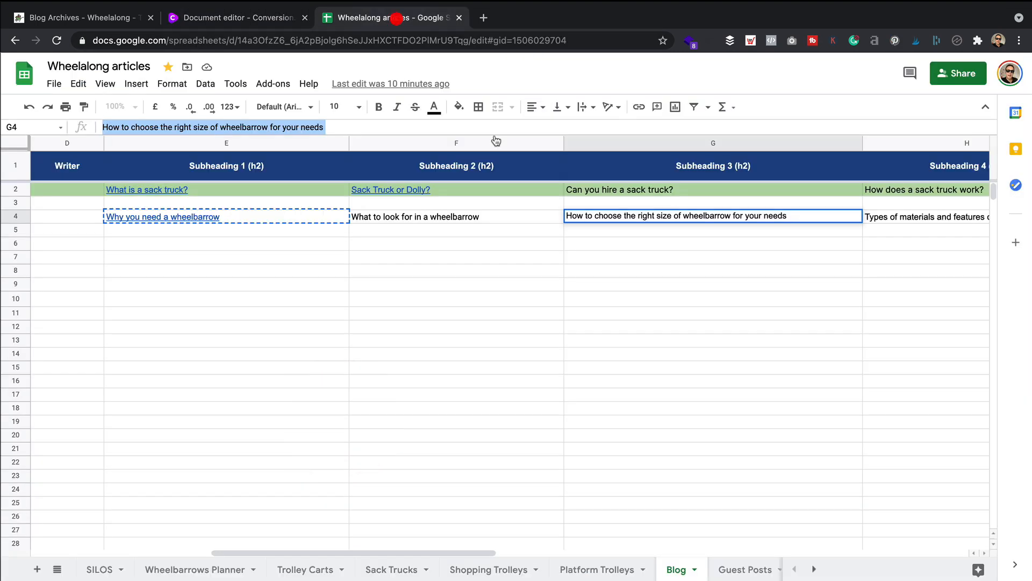
{"action": "scroll", "coordinate": [624, 302], "scroll_direction": "right", "scroll_amount": 6}
{"action": "left_click", "coordinate": [636, 290]}
{"action": "left_click", "coordinate": [607, 216]}
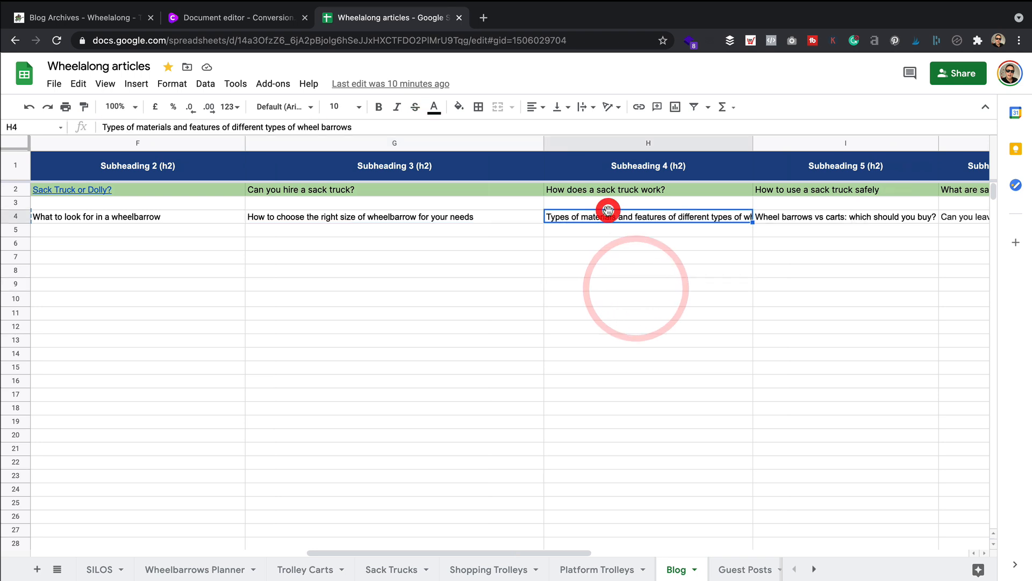
{"action": "triple_click", "coordinate": [322, 127]}
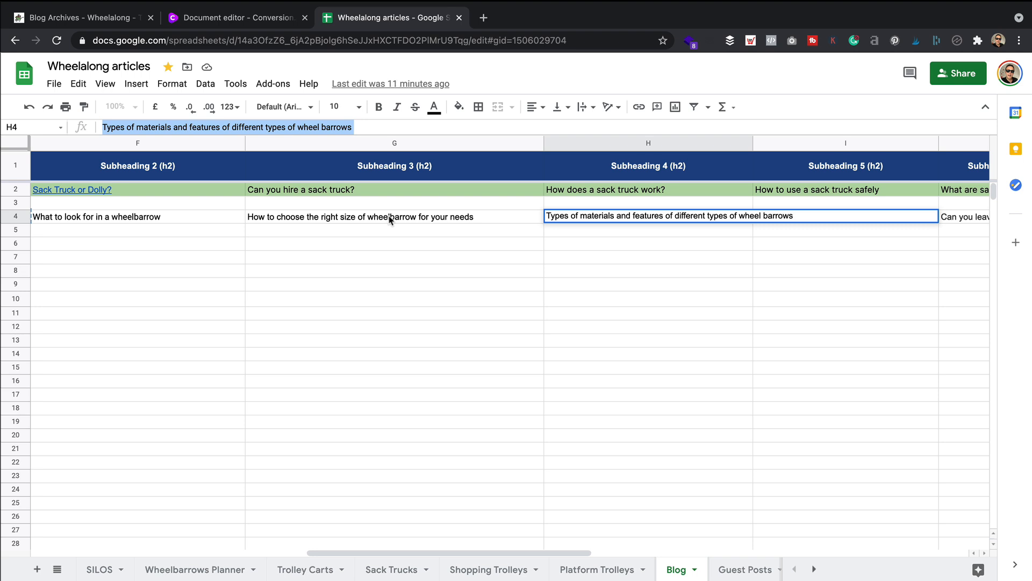
{"action": "left_click", "coordinate": [545, 258]}
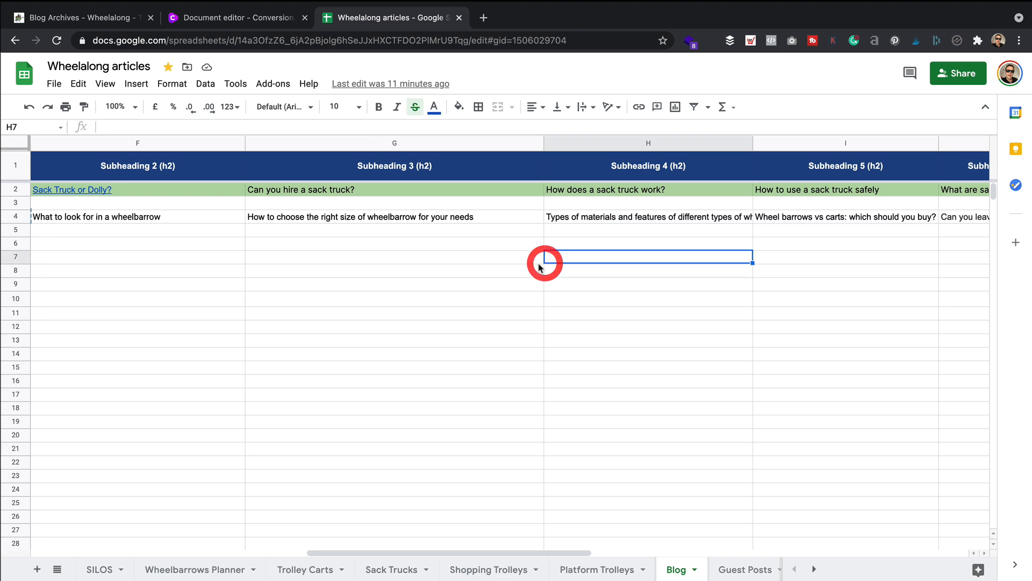
{"action": "left_click", "coordinate": [580, 216]}
{"action": "key", "text": "Delete"}
{"action": "left_click", "coordinate": [693, 258]}
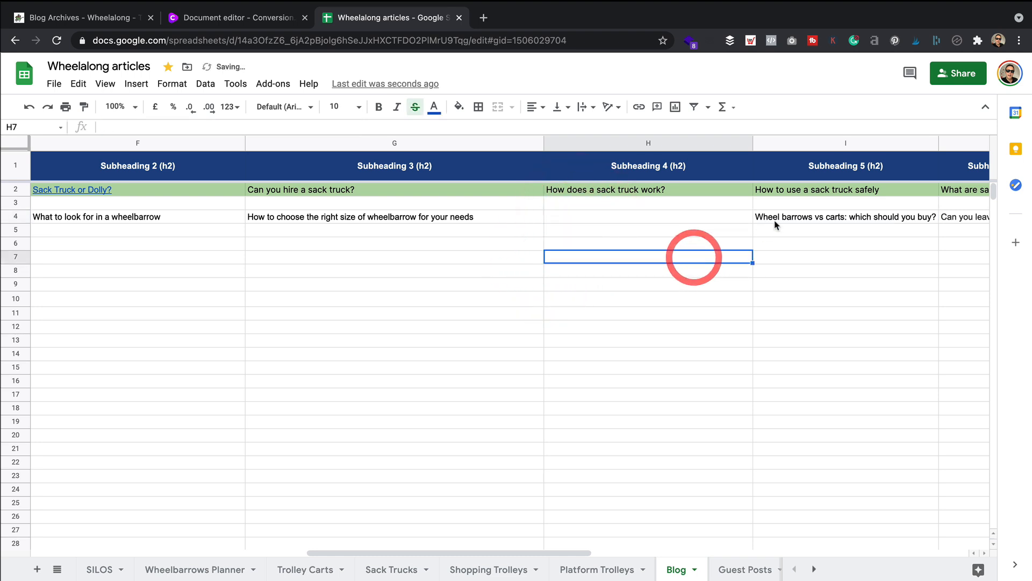
- Copy "Wheel barrows vs carts: which should you buy?" from cell I4 to the end of the Conversion.ai article as a ## heading
{"action": "left_click", "coordinate": [783, 215]}
{"action": "left_click_drag", "start_coordinate": [278, 127], "coordinate": [102, 132]}
{"action": "key", "text": "ctrl+c"}
{"action": "left_click", "coordinate": [237, 18]}
{"action": "key", "text": "ctrl+v"}
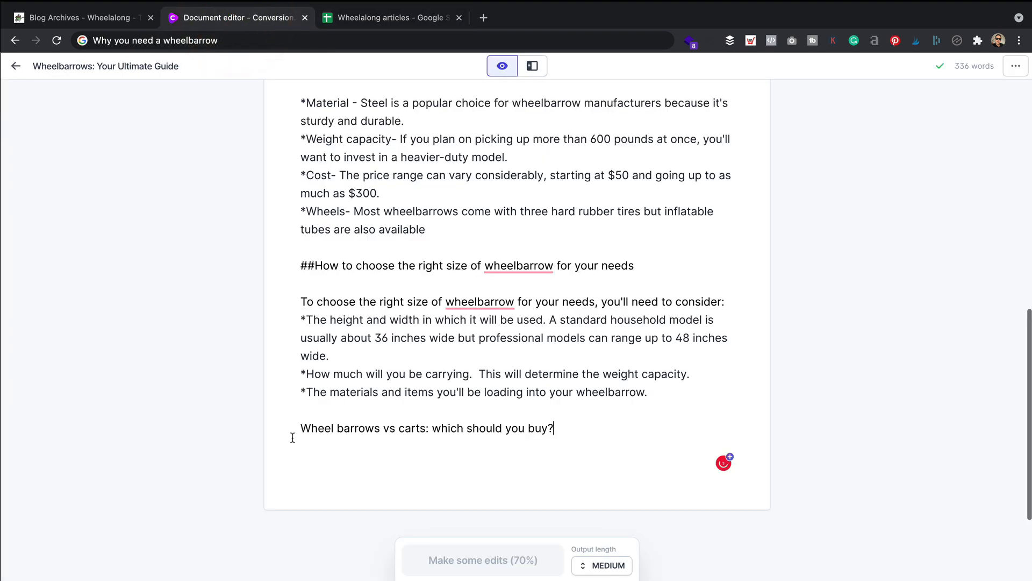
{"action": "left_click", "coordinate": [305, 427]}
{"action": "type", "text": "##"}
{"action": "left_click", "coordinate": [611, 430]}
{"action": "key", "text": "Return"}
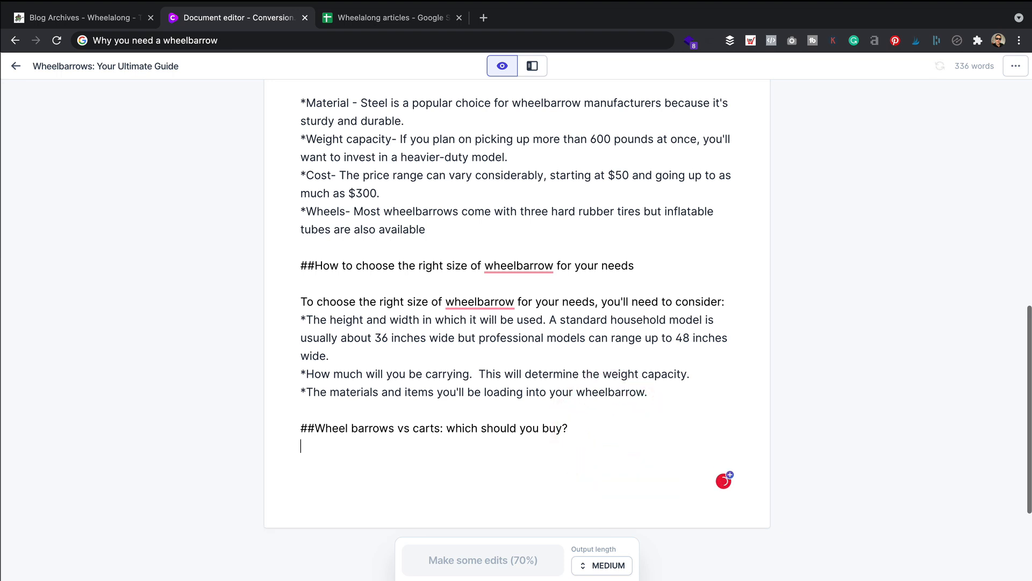
- Compose the body text for the "Wheel barrows vs carts" section at medium output length
{"action": "type", "text": "It cna"}
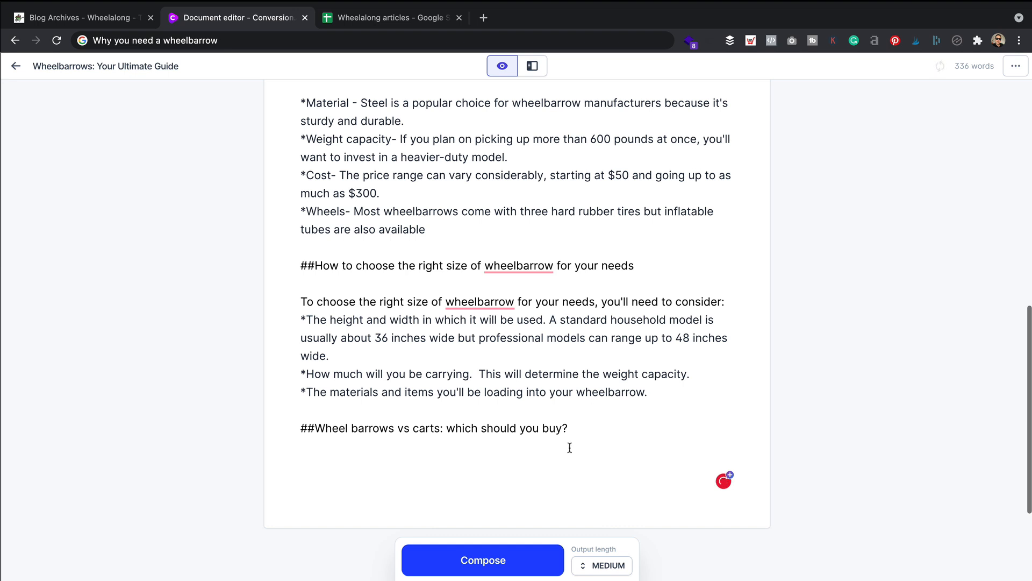
{"action": "left_click", "coordinate": [517, 561]}
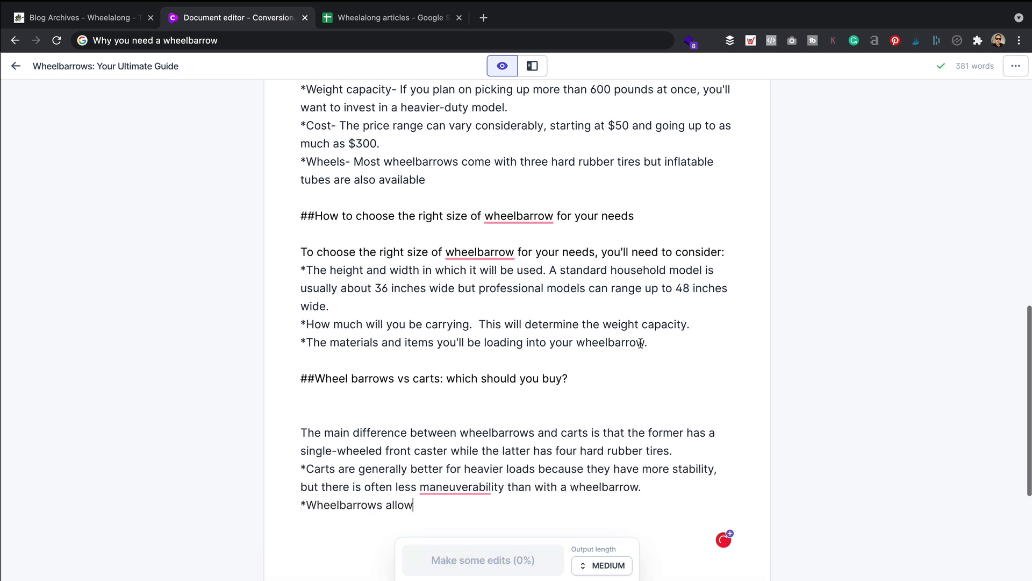
{"action": "scroll", "coordinate": [641, 343], "scroll_direction": "down", "scroll_amount": 1}
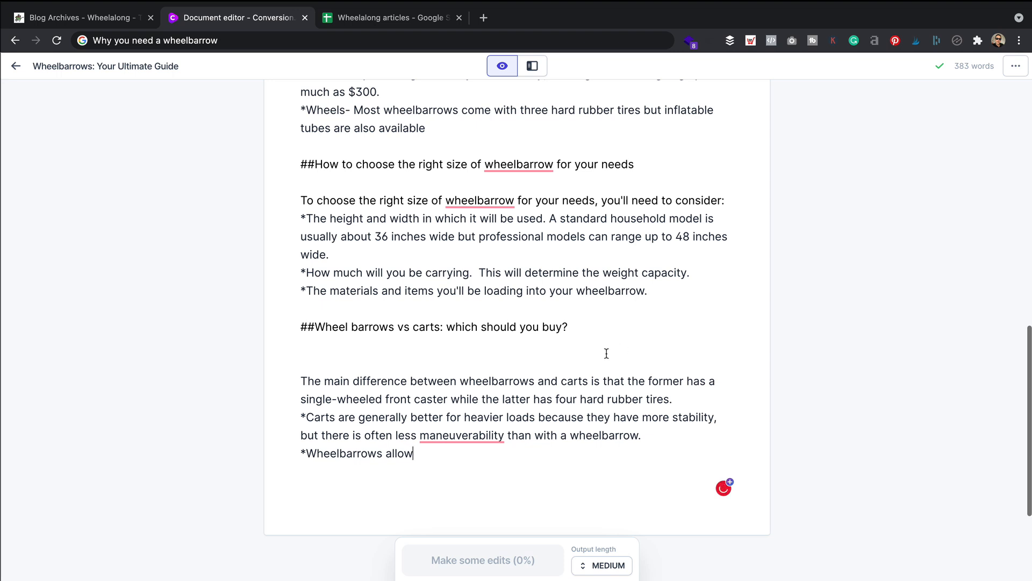
- Set the output length to Long, continue the "Wheelbarrows allow" bullet with "for more agile movement", and compose from there
{"action": "left_click", "coordinate": [605, 564]}
{"action": "left_click", "coordinate": [605, 522]}
{"action": "left_click", "coordinate": [437, 458]}
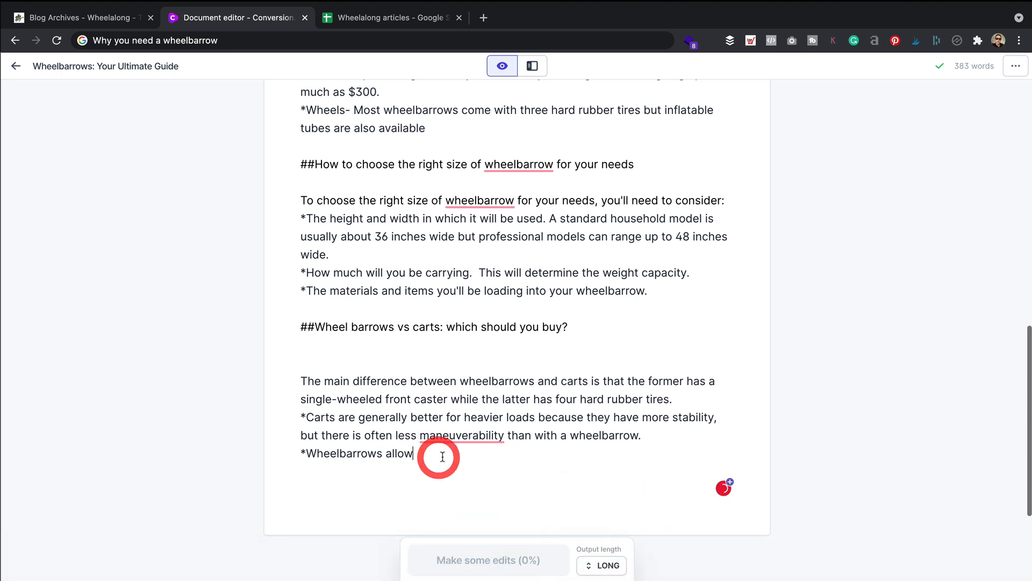
{"action": "type", "text": "for more agile movement"}
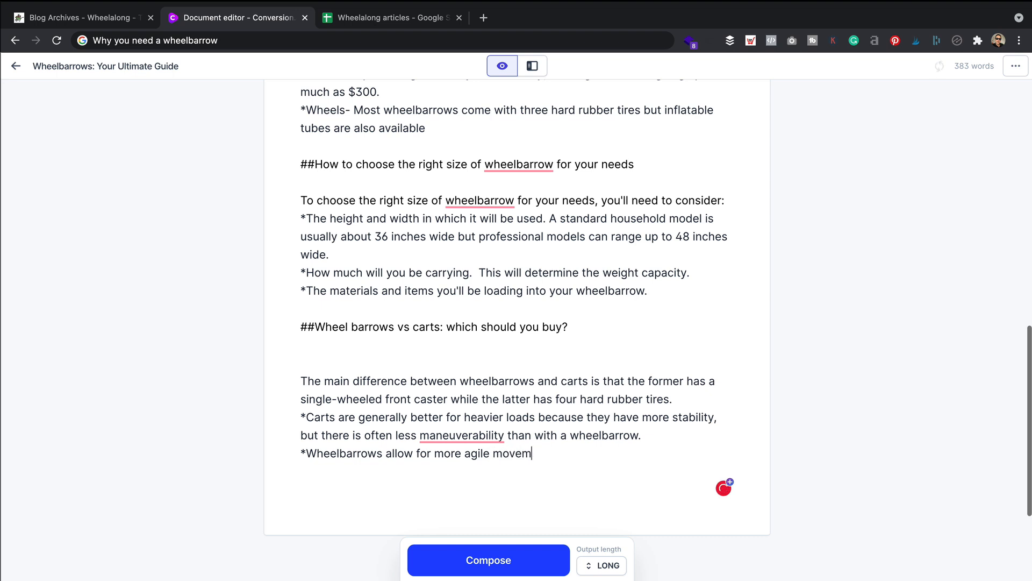
{"action": "left_click", "coordinate": [490, 559]}
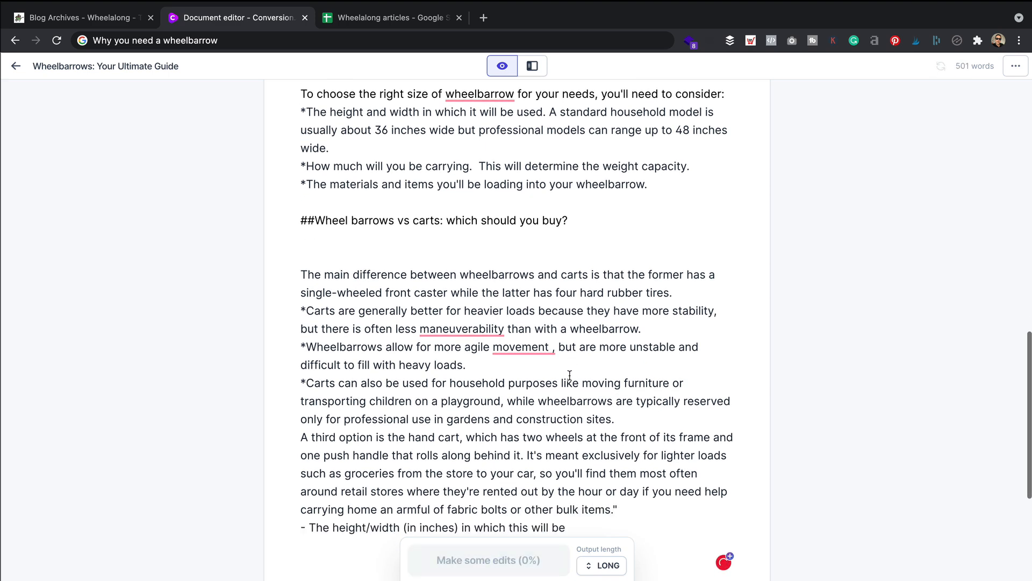
{"action": "scroll", "coordinate": [569, 375], "scroll_direction": "down", "scroll_amount": 1}
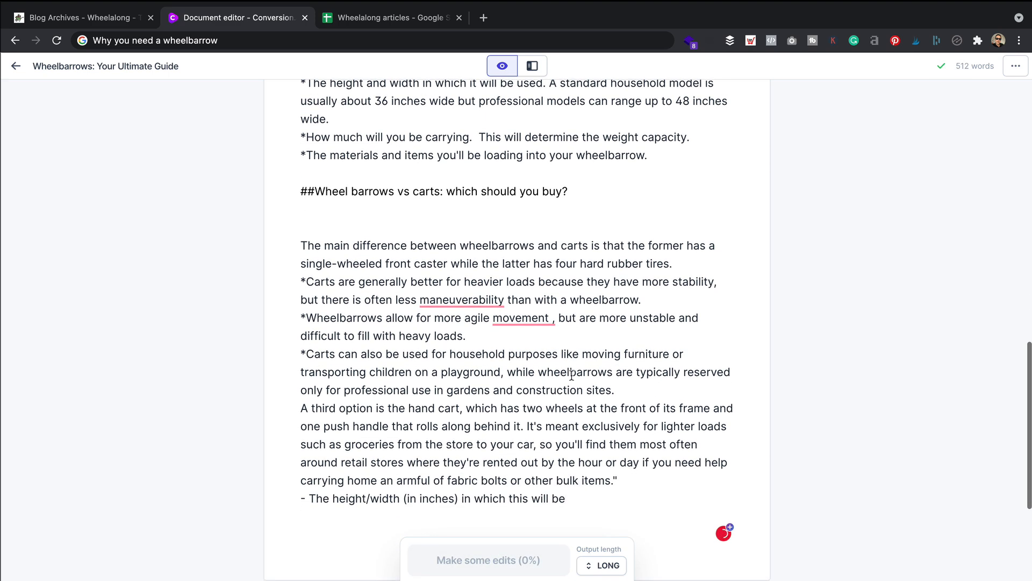
- Delete the unfinished "- The height/width (in inches)" line and turn the "A third option is the hand cart" paragraph into a * bullet
{"action": "left_click_drag", "start_coordinate": [566, 499], "coordinate": [276, 499]}
{"action": "key", "text": "BackSpace"}
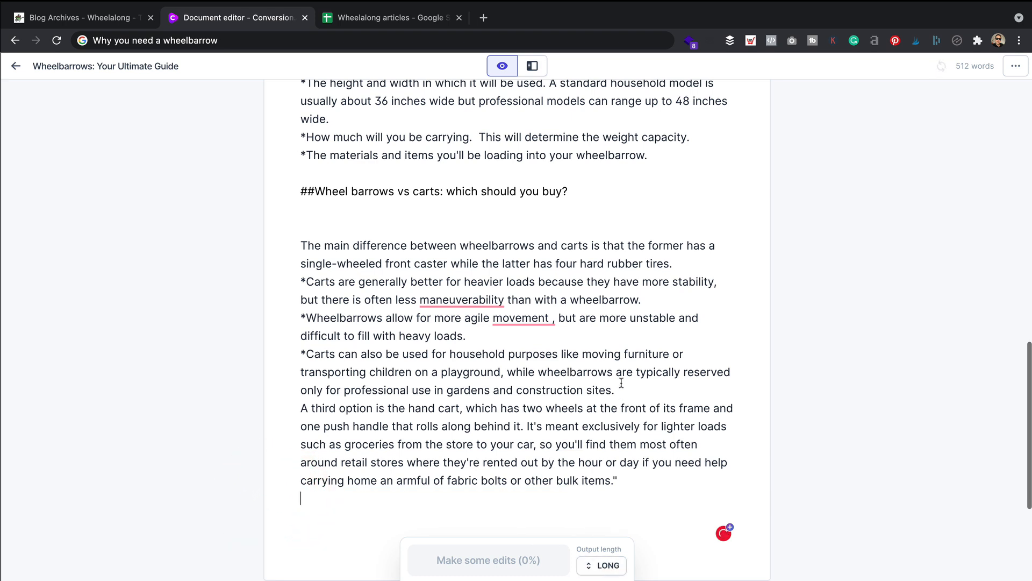
{"action": "left_click", "coordinate": [643, 389]}
{"action": "key", "text": "Return"}
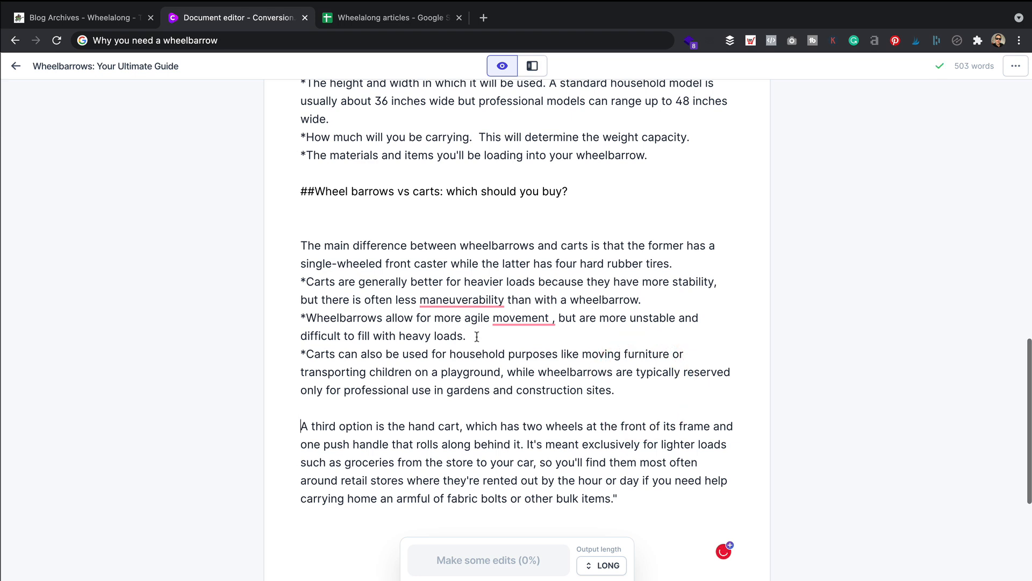
{"action": "type", "text": "*"}
{"action": "key", "text": "BackSpace"}
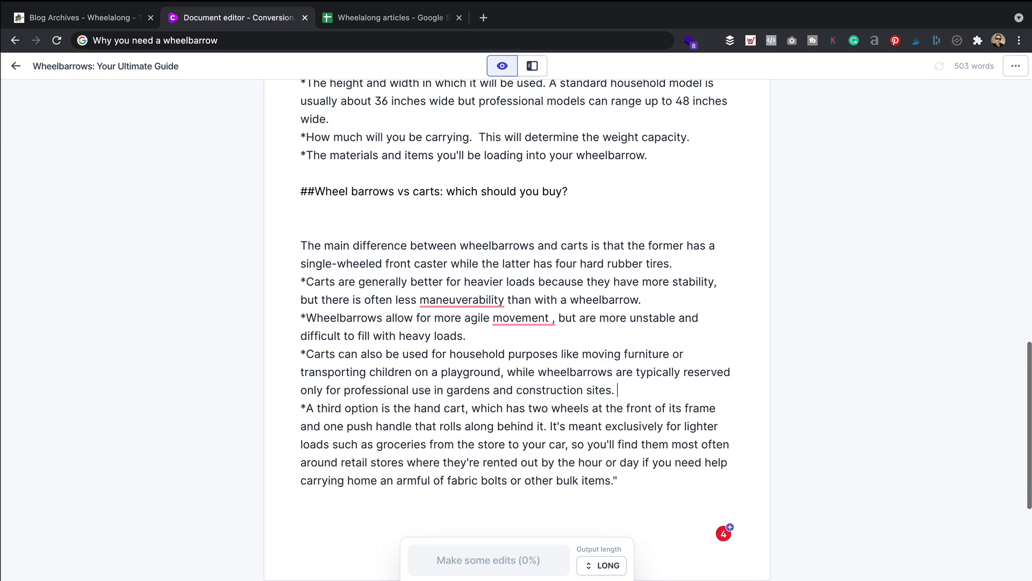
- Remove the extra blank line under the "Wheel barrows vs carts" heading and add a new line after the hand cart bullet
{"action": "left_click", "coordinate": [302, 238]}
{"action": "key", "text": "BackSpace"}
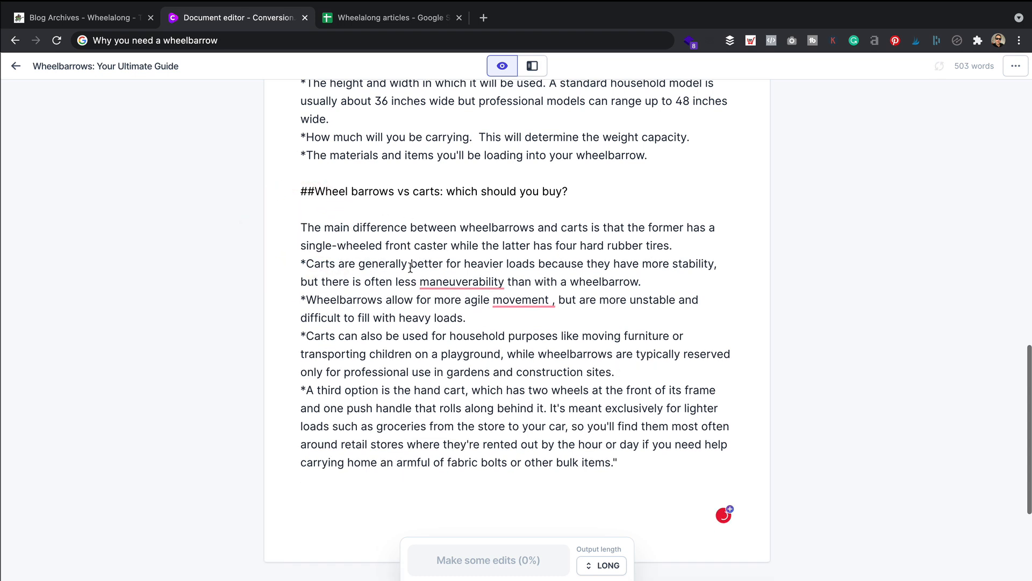
{"action": "key", "text": "Return"}
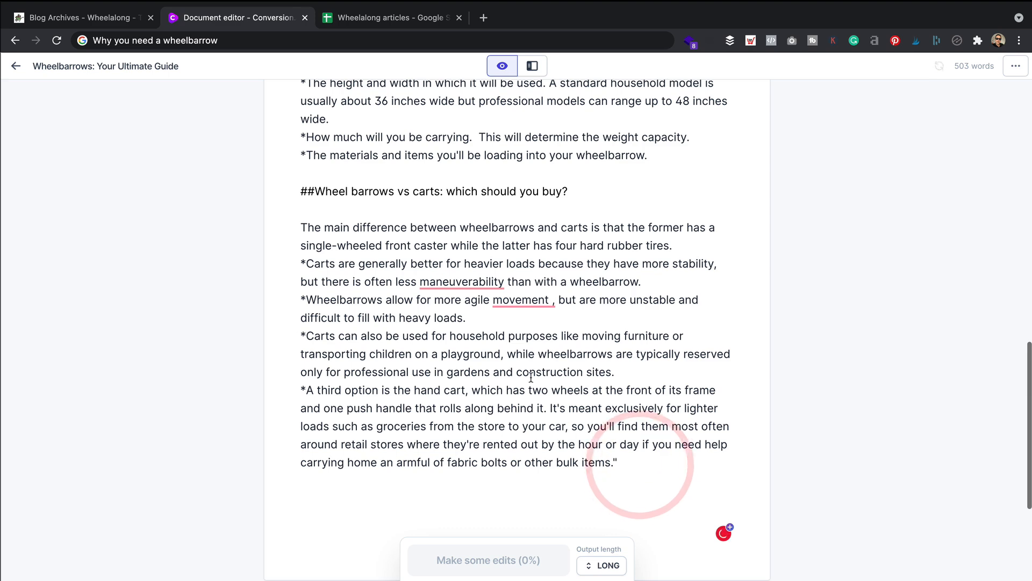
{"action": "scroll", "coordinate": [545, 387], "scroll_direction": "up", "scroll_amount": 1}
{"action": "scroll", "coordinate": [575, 148], "scroll_direction": "down", "scroll_amount": 1}
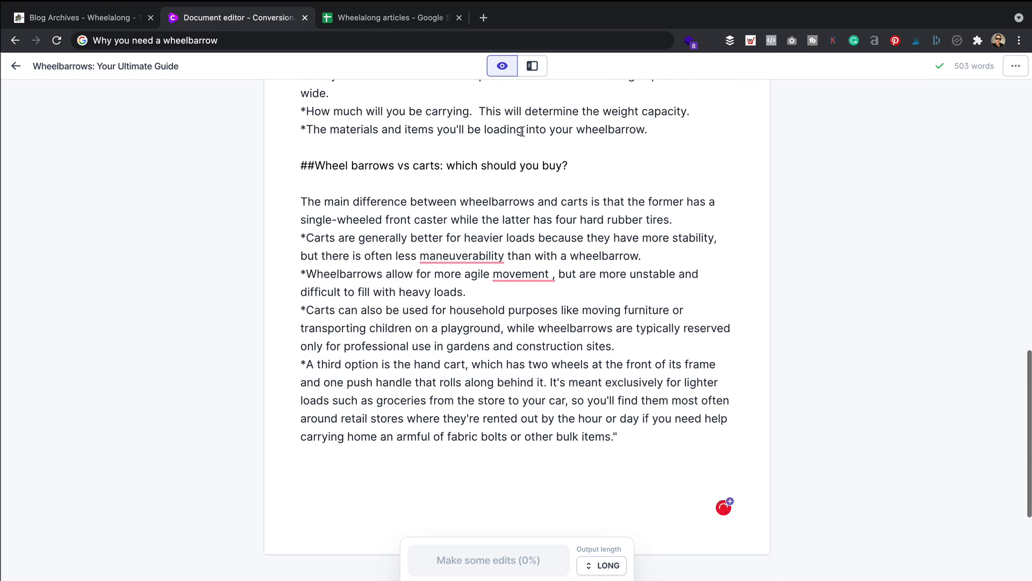
- Copy "Can you leave wheelbarrow outside?" from spreadsheet cell J4 to the end of the article as a ## heading
{"action": "left_click", "coordinate": [367, 18]}
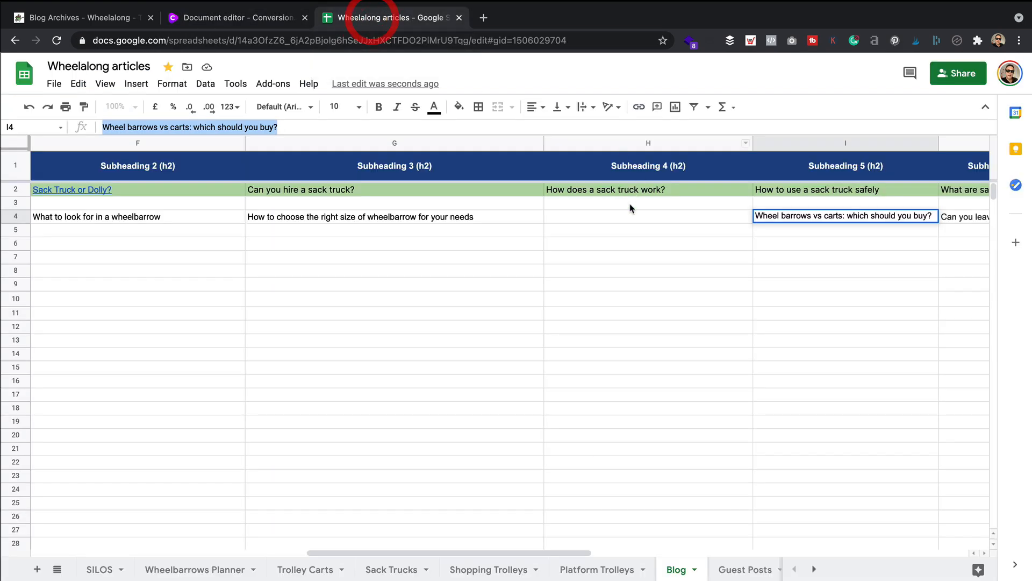
{"action": "left_click", "coordinate": [653, 299]}
{"action": "scroll", "coordinate": [786, 241], "scroll_direction": "right", "scroll_amount": 2}
{"action": "left_click", "coordinate": [777, 218]}
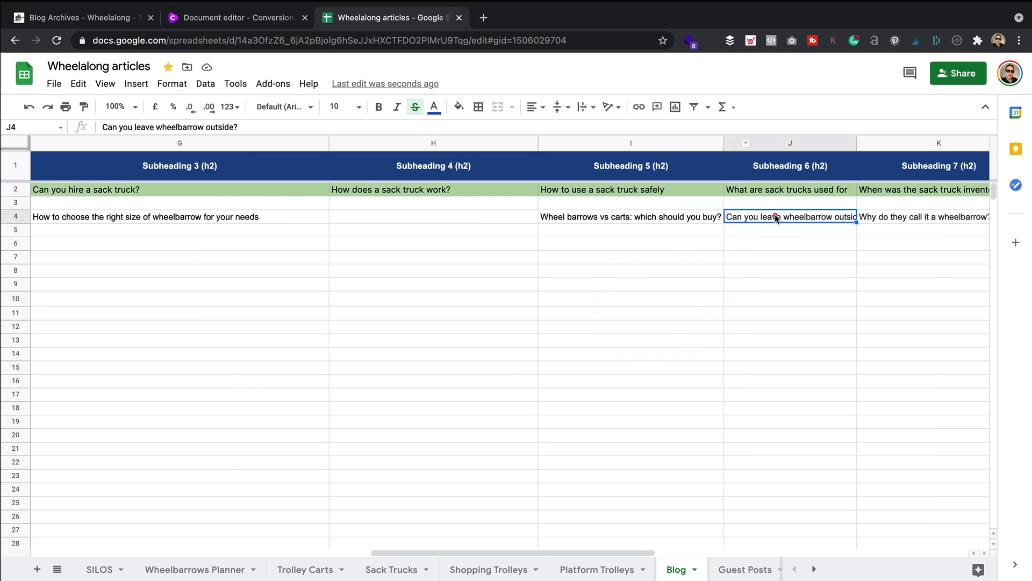
{"action": "left_click", "coordinate": [221, 126]}
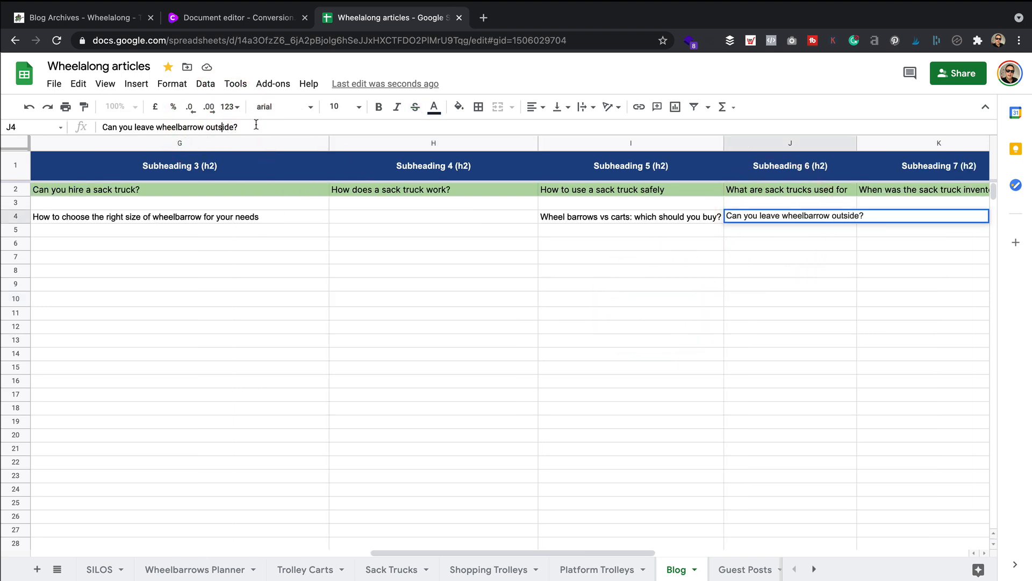
{"action": "key", "text": "ctrl+a"}
{"action": "left_click", "coordinate": [237, 19]}
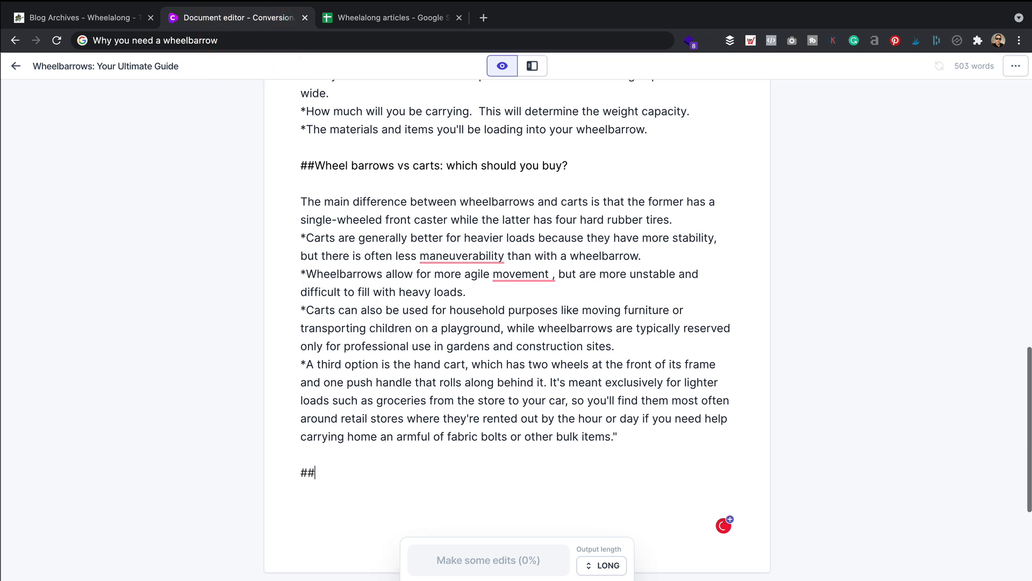
{"action": "key", "text": "ctrl+v"}
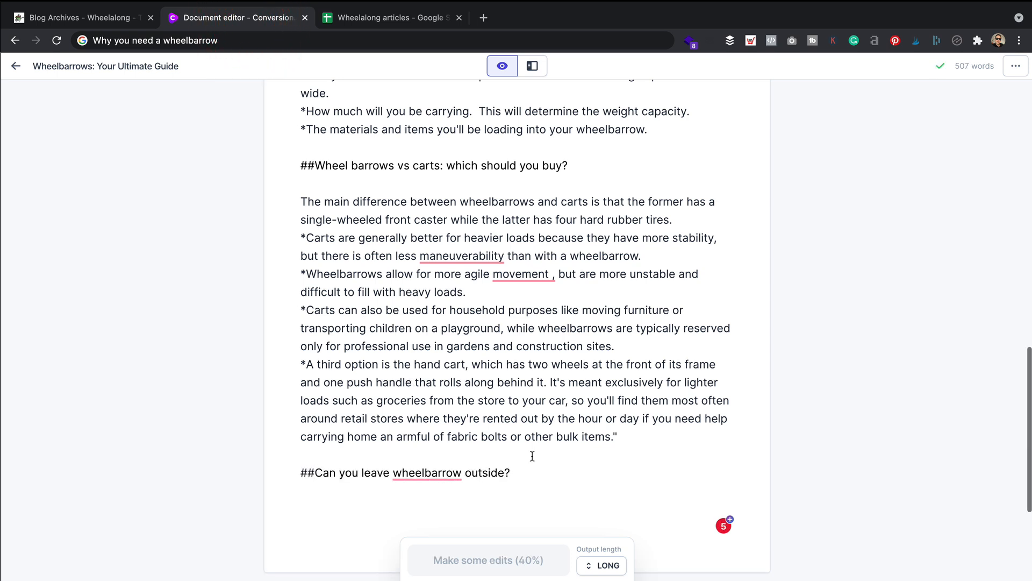
- Begin the outdoor storage section with "Storing your wheelbarrow" and compose the rest of the text
{"action": "key", "text": "Return"}
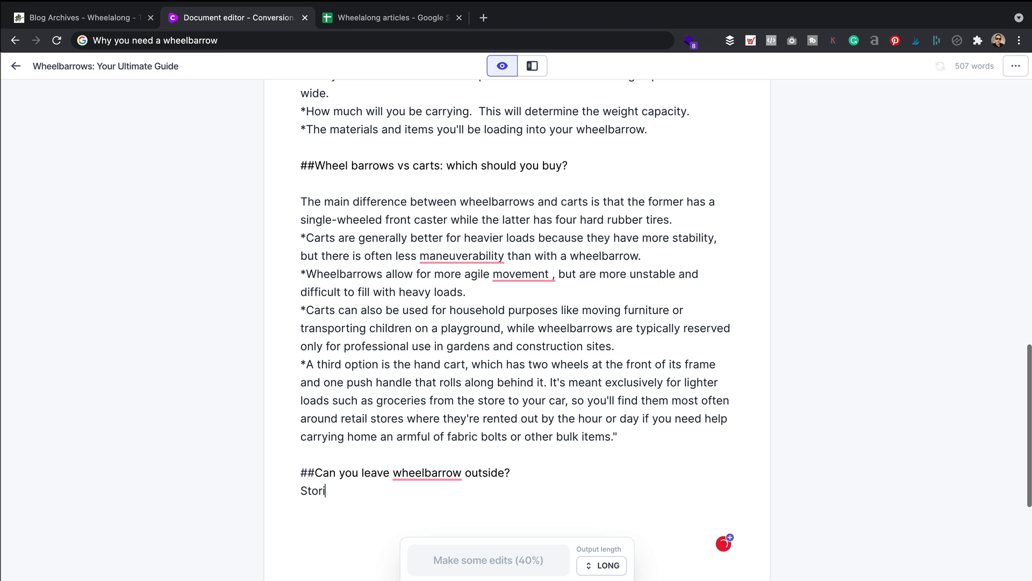
{"action": "type", "text": "Storing your we"}
{"action": "key", "text": "BackSpace"}
{"action": "type", "text": "heelbarrow"}
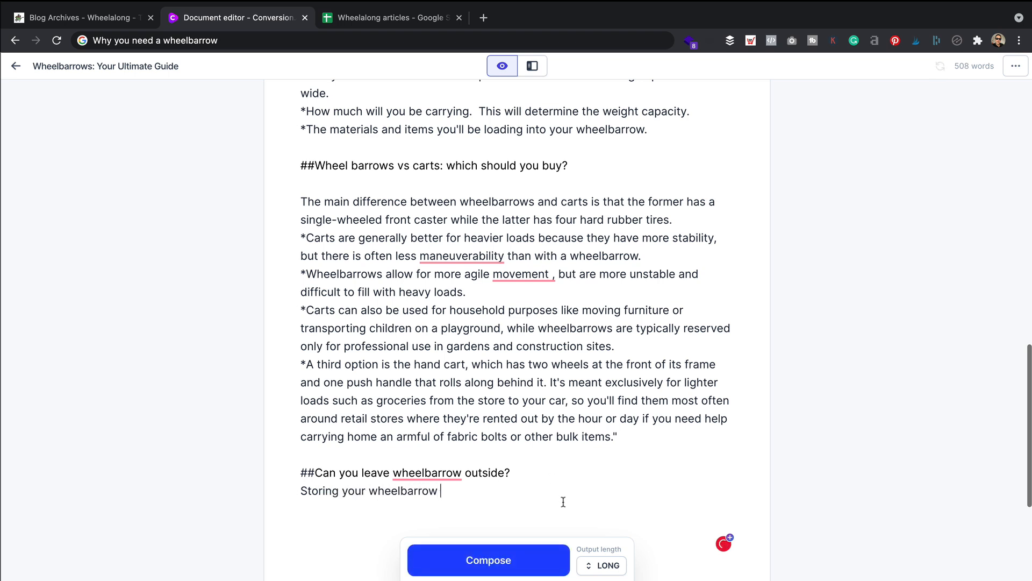
{"action": "left_click", "coordinate": [495, 559]}
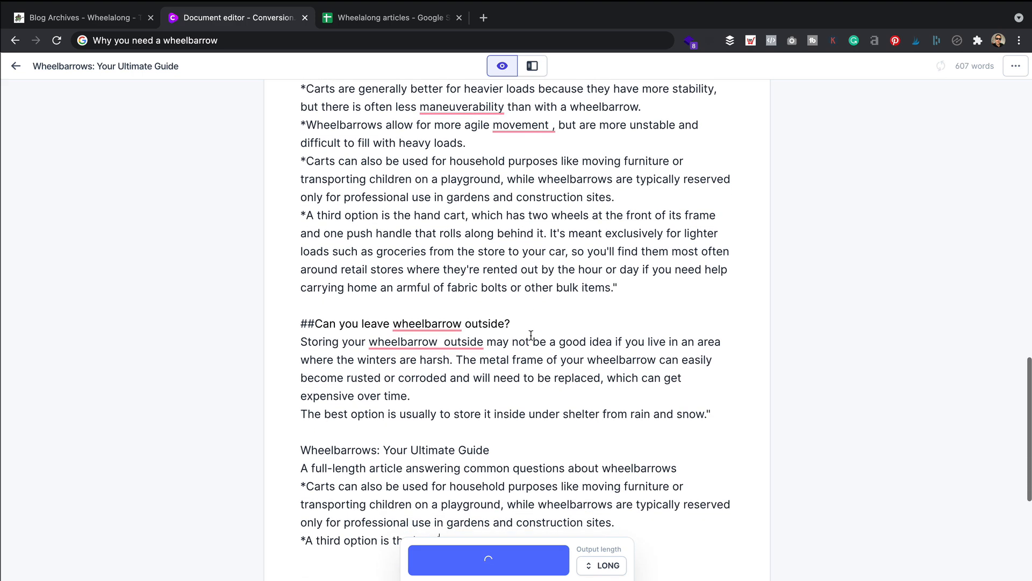
- Delete the generated text from "Wheelbarrows: Your Ultimate Guide" onward, along with the blank lines after the storage section
{"action": "left_click_drag", "start_coordinate": [338, 440], "coordinate": [280, 390]}
{"action": "key", "text": "BackSpace"}
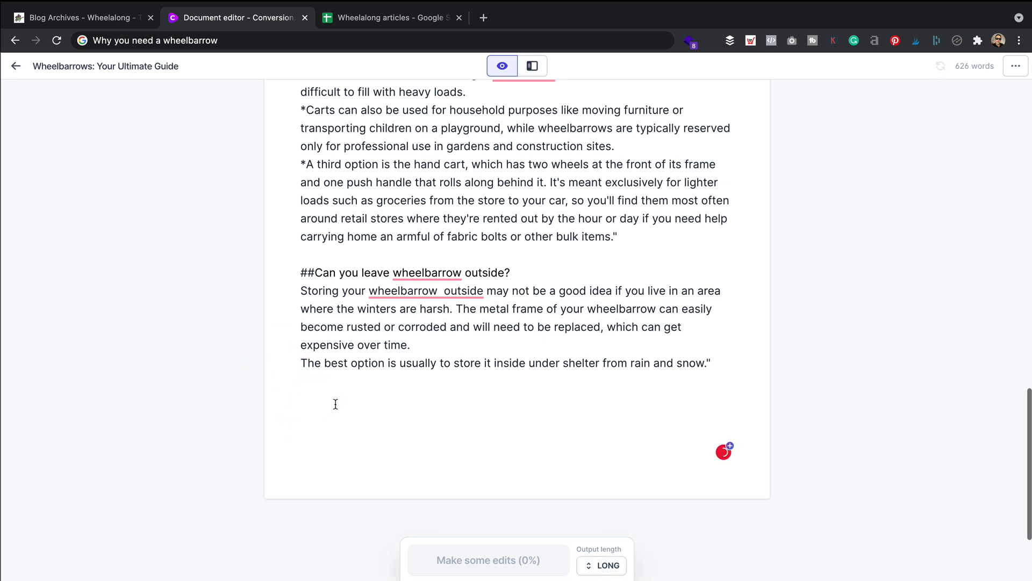
{"action": "key", "text": "BackSpace"}
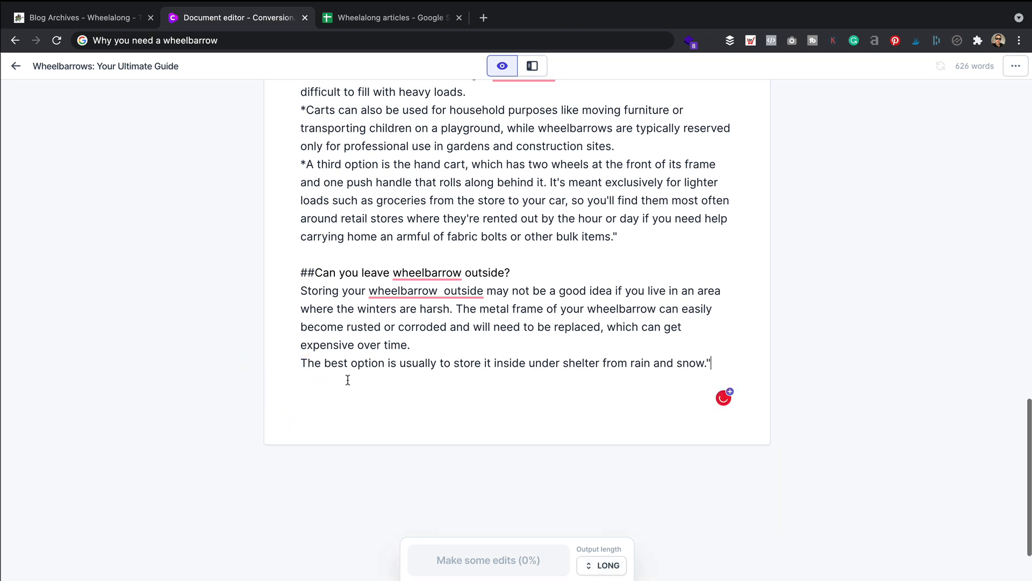
- Insert a blank line before "The best option is usually to store it inside" and act on the grammar suggestion for "wheelbarrow outside"
{"action": "left_click", "coordinate": [423, 344]}
{"action": "key", "text": "Return"}
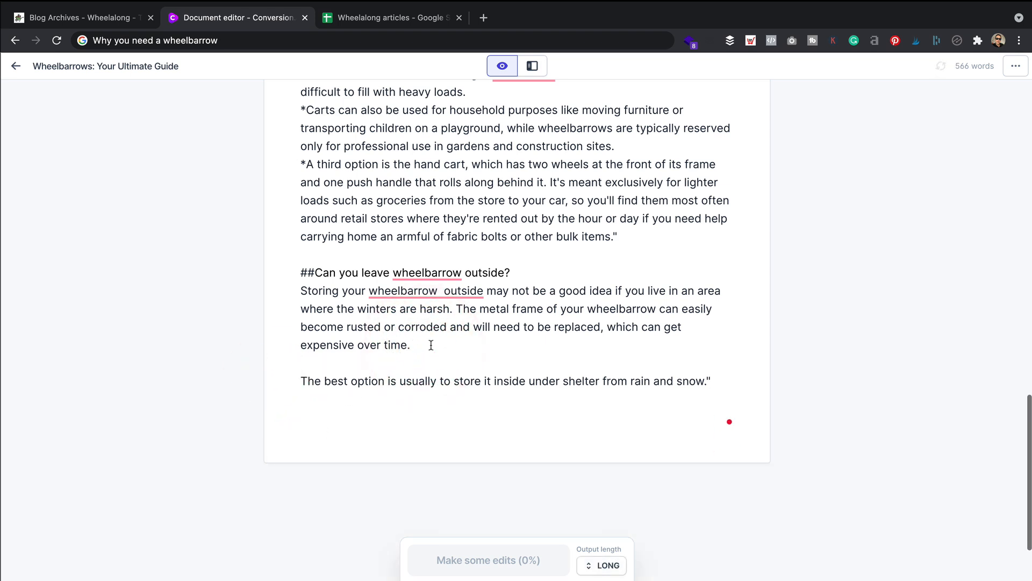
{"action": "mouse_move", "coordinate": [480, 285]}
{"action": "left_click", "coordinate": [377, 325]}
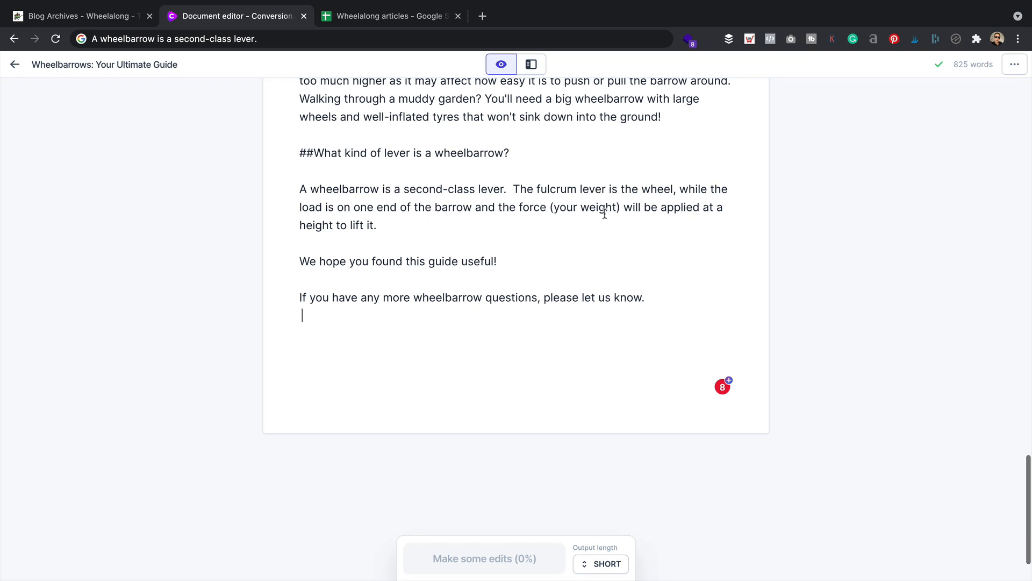
- Remove the blank line between the "What kind of lever is a wheelbarrow?" heading and its answer paragraph
{"action": "scroll", "coordinate": [602, 205], "scroll_direction": "up", "scroll_amount": 2}
{"action": "scroll", "coordinate": [603, 214], "scroll_direction": "up", "scroll_amount": 1}
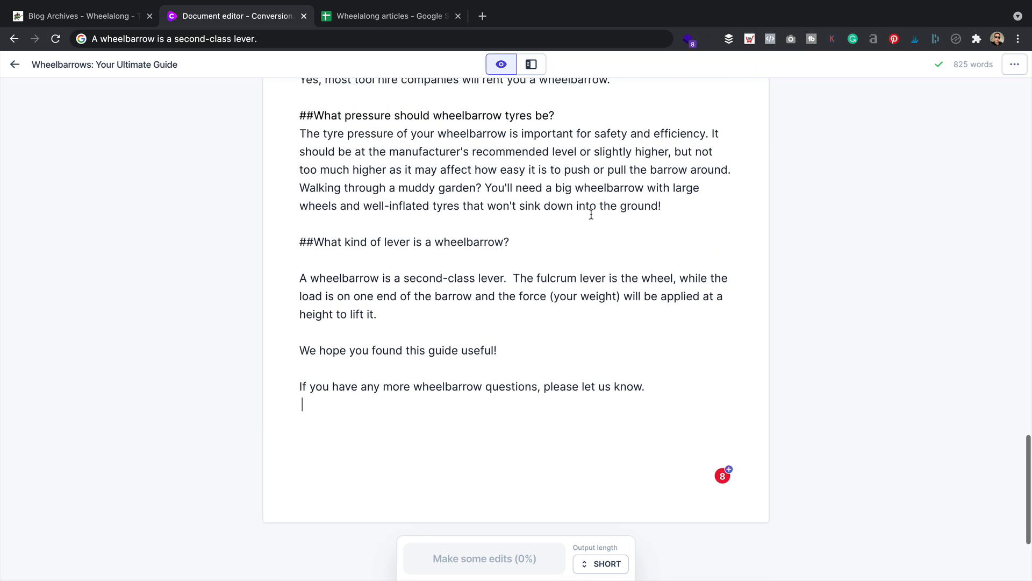
{"action": "scroll", "coordinate": [591, 214], "scroll_direction": "up", "scroll_amount": 1}
{"action": "left_click", "coordinate": [300, 315]}
{"action": "key", "text": "BackSpace"}
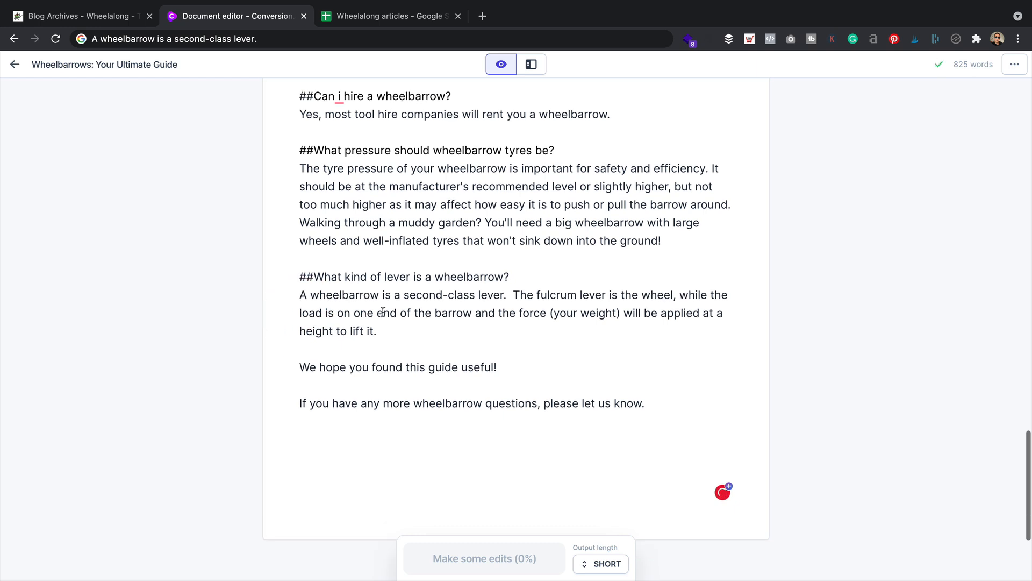
{"action": "scroll", "coordinate": [422, 313], "scroll_direction": "up", "scroll_amount": 2}
{"action": "scroll", "coordinate": [422, 313], "scroll_direction": "up", "scroll_amount": 1}
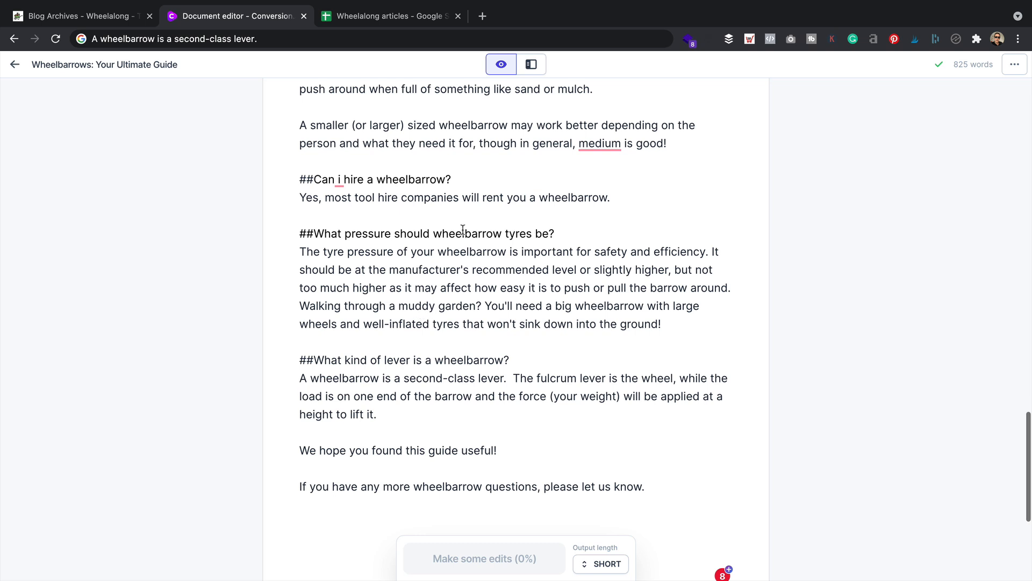
- Review the finished wheelbarrow article from the closing question sections back up to the introduction
{"action": "scroll", "coordinate": [463, 230], "scroll_direction": "up", "scroll_amount": 1}
{"action": "left_click_drag", "start_coordinate": [464, 186], "coordinate": [652, 208]}
{"action": "left_click", "coordinate": [475, 297]}
{"action": "left_click", "coordinate": [622, 269]}
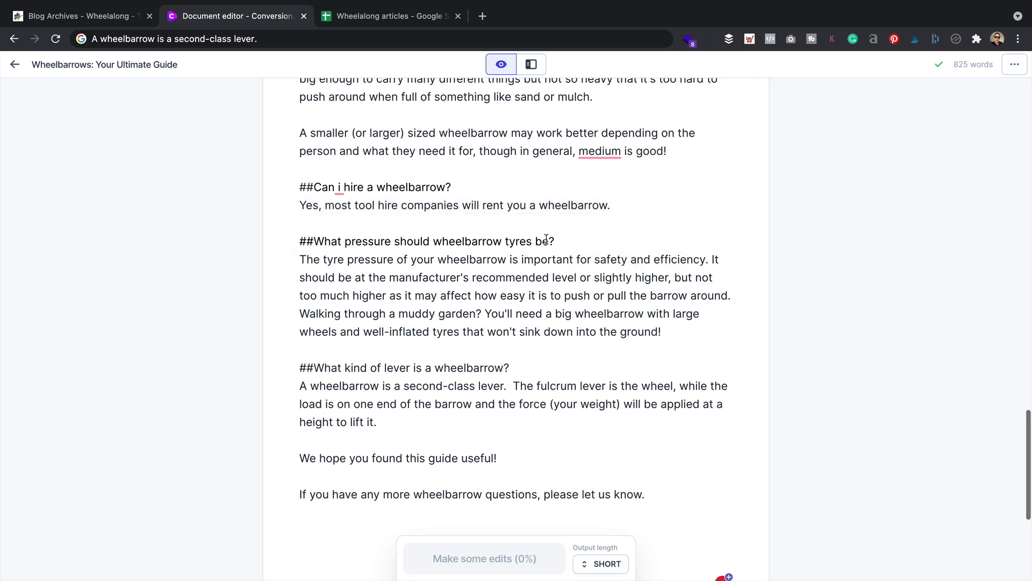
{"action": "left_click", "coordinate": [345, 214]}
{"action": "left_click", "coordinate": [497, 277]}
{"action": "scroll", "coordinate": [516, 314], "scroll_direction": "up", "scroll_amount": 15}
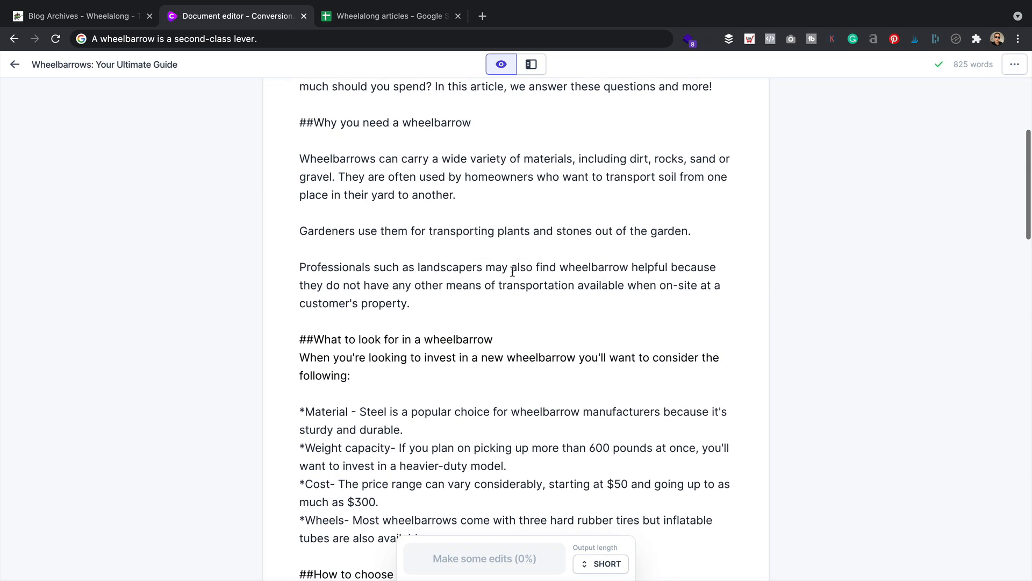
{"action": "scroll", "coordinate": [522, 272], "scroll_direction": "up", "scroll_amount": 1}
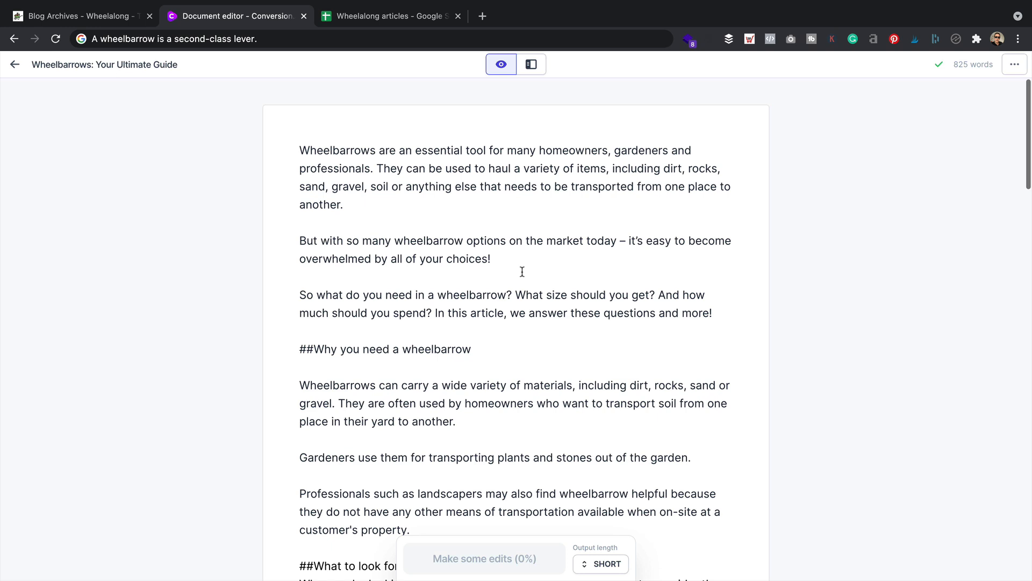
- Switch to Canva by opening canva.com in a new browser tab
{"action": "key", "text": "ctrl+t"}
{"action": "type", "text": "canva.com"}
{"action": "key", "text": "Return"}
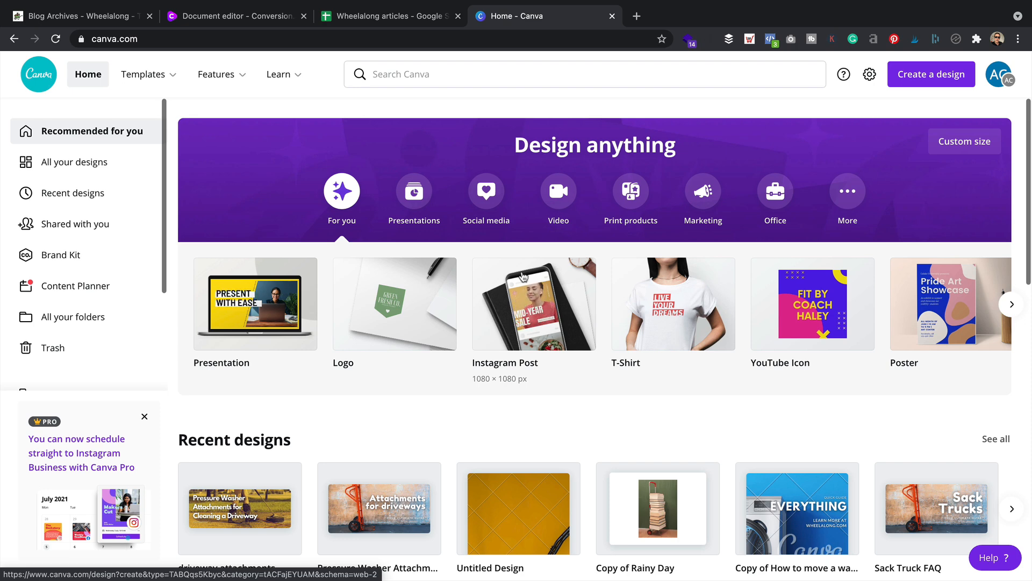
- Make a copy of the "Pressure Washer Attachments" design from the recent designs
{"action": "scroll", "coordinate": [536, 270], "scroll_direction": "down", "scroll_amount": 4}
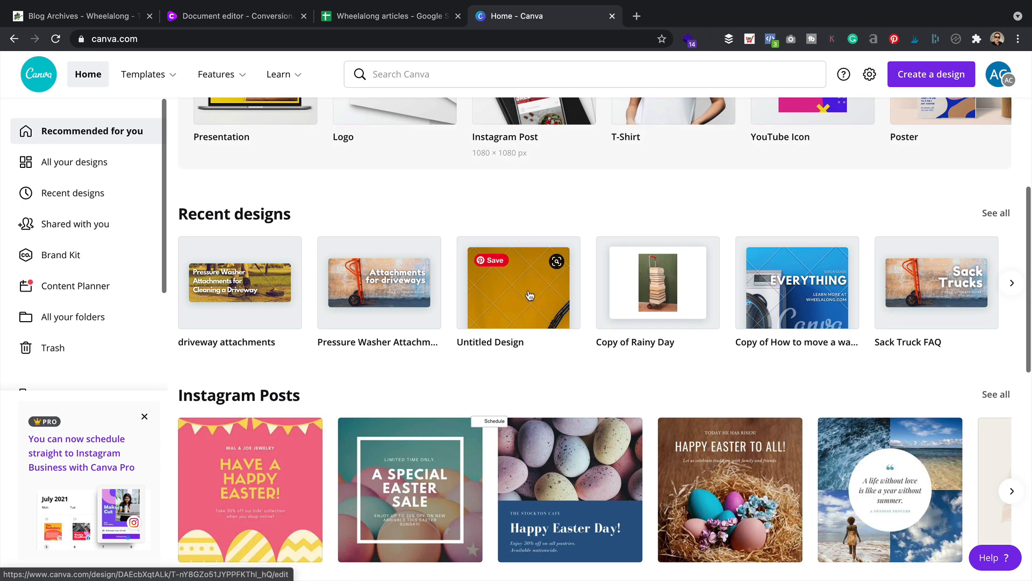
{"action": "left_click", "coordinate": [429, 248]}
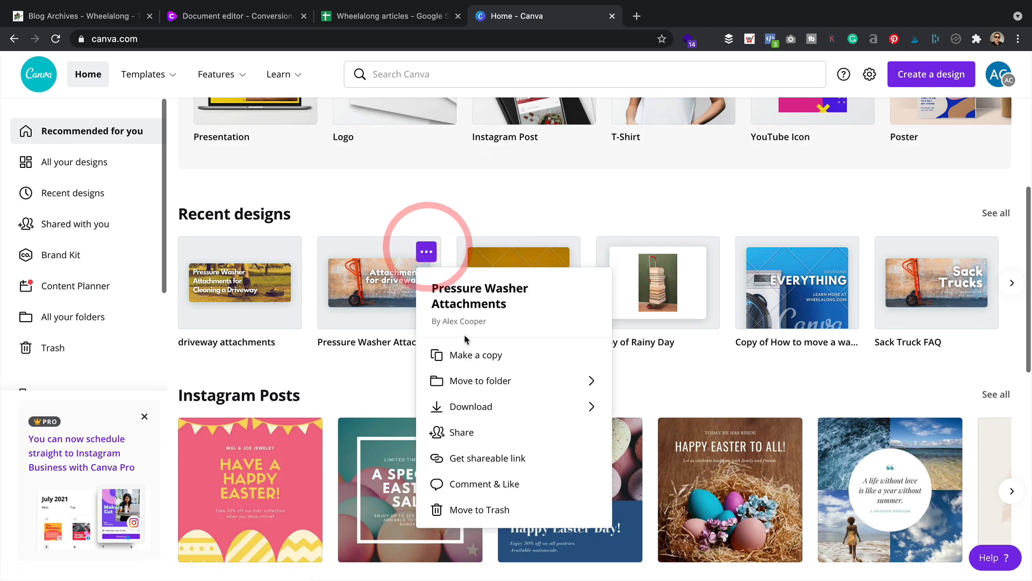
{"action": "left_click", "coordinate": [483, 355]}
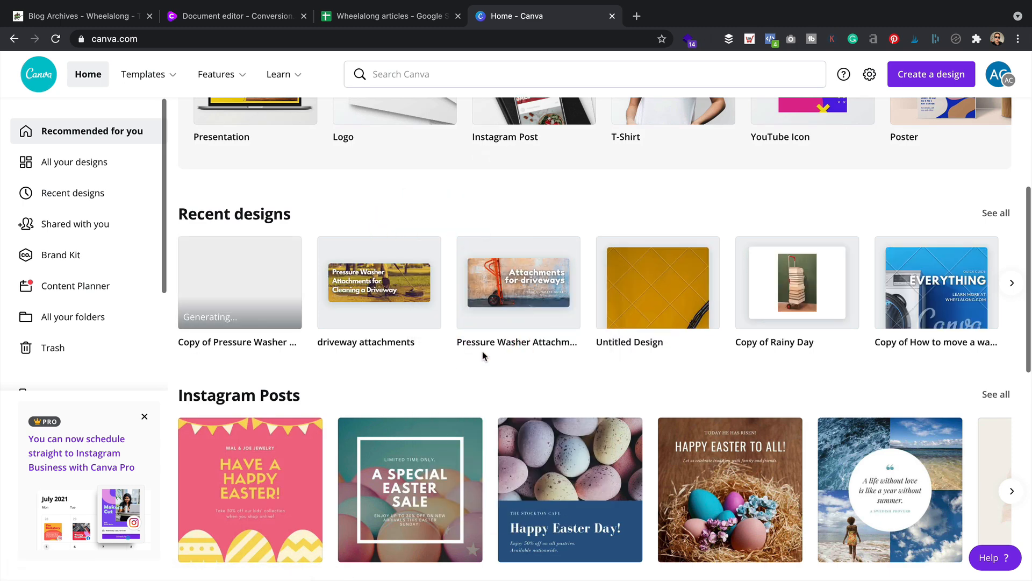
- Make a copy of the "Sack Truck FAQ" design and open the copy to check its custom pixel size
{"action": "scroll", "coordinate": [517, 279], "scroll_direction": "right", "scroll_amount": 8}
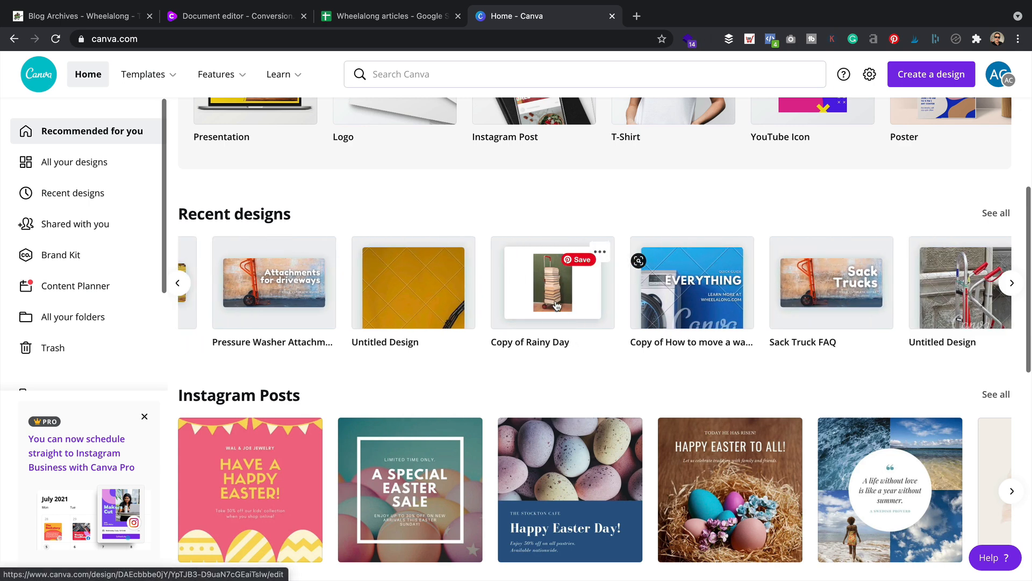
{"action": "left_click", "coordinate": [878, 251]}
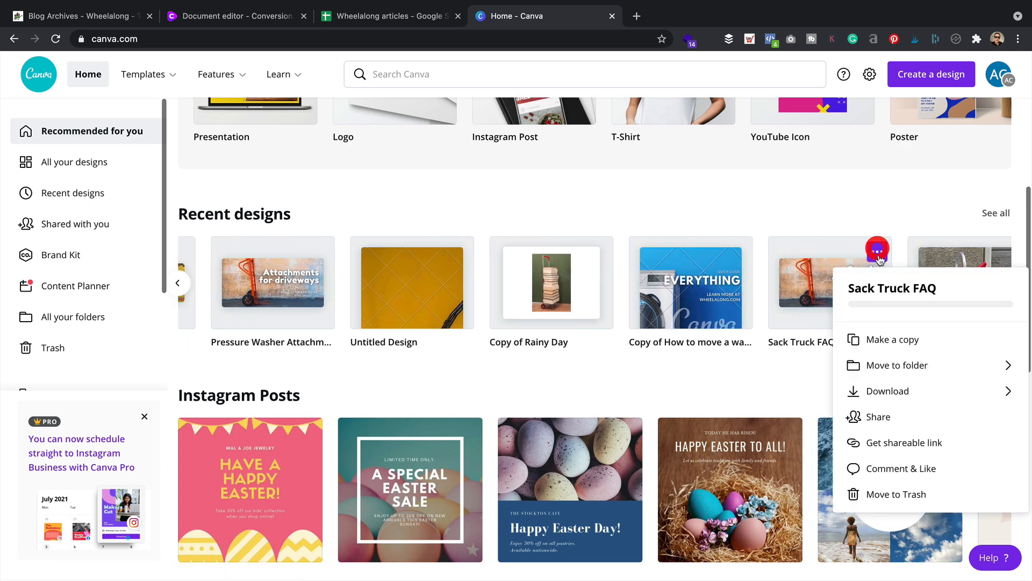
{"action": "left_click", "coordinate": [875, 338]}
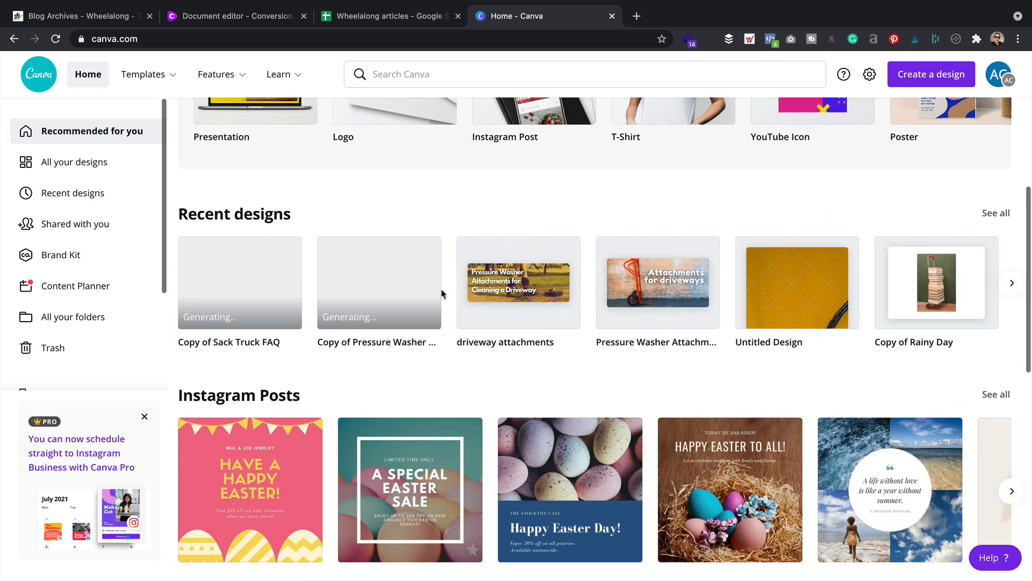
{"action": "left_click", "coordinate": [251, 285]}
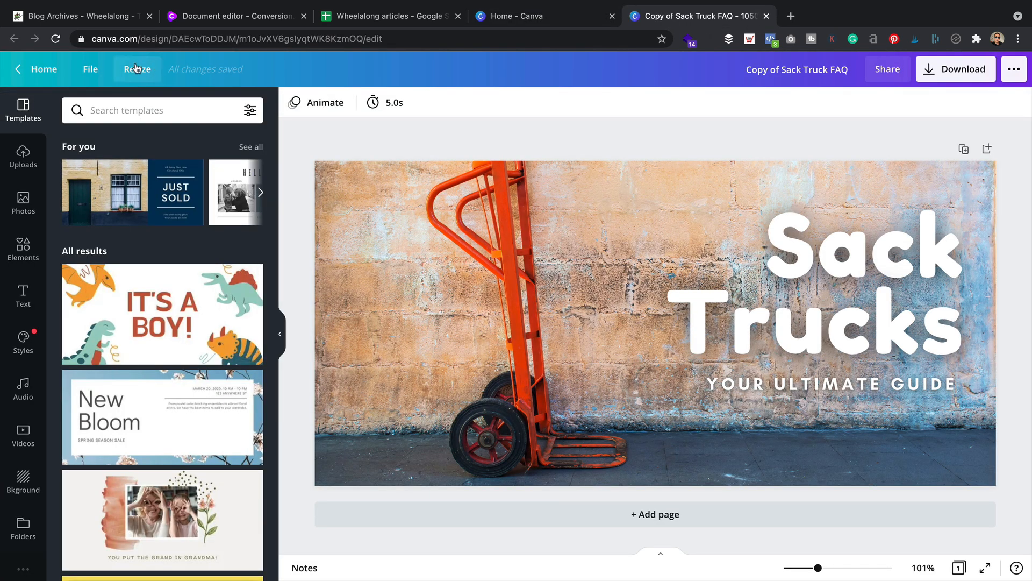
{"action": "left_click", "coordinate": [137, 68]}
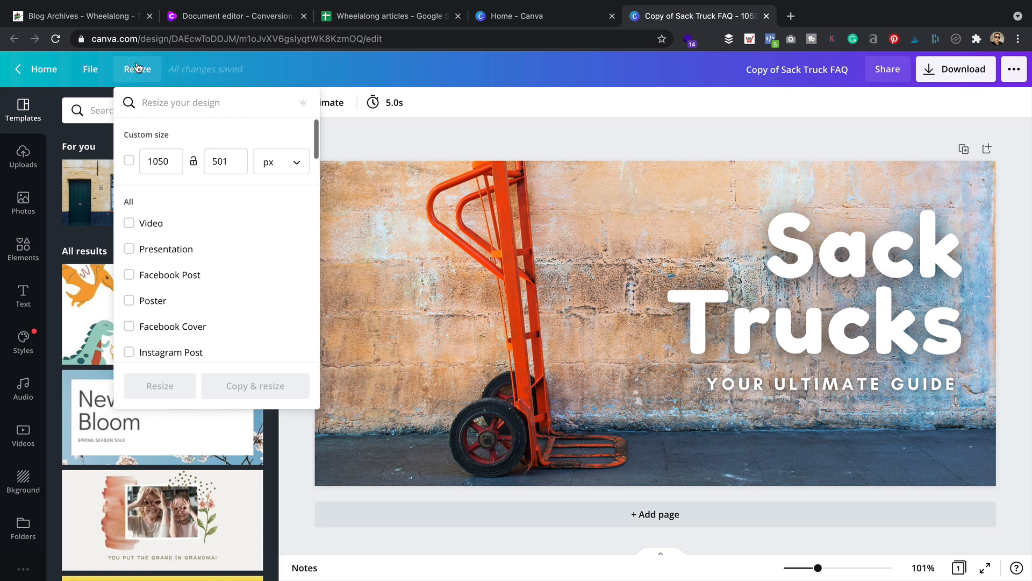
{"action": "left_click", "coordinate": [594, 131]}
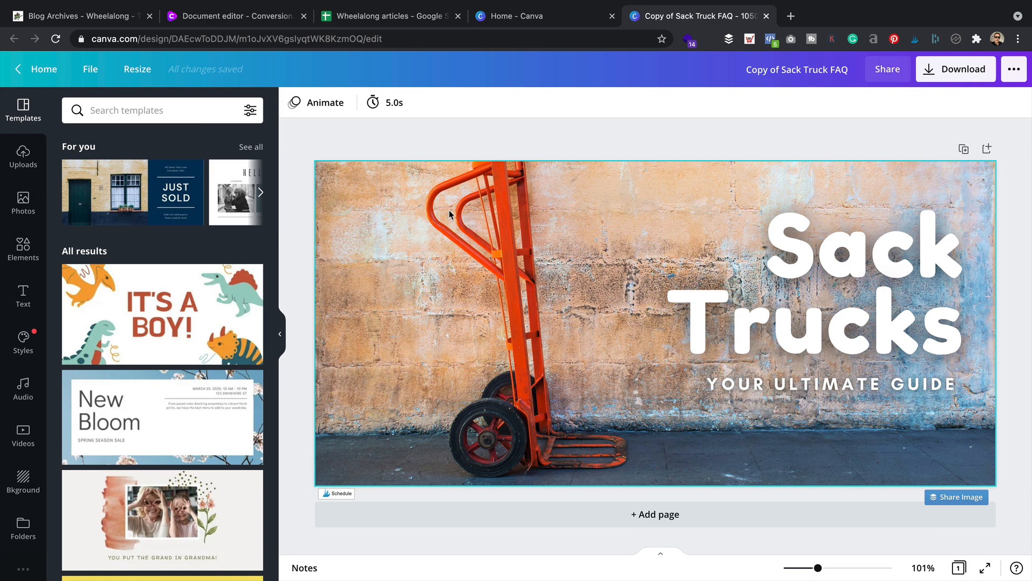
- Search the photo library for "wheelbarrow"
{"action": "left_click", "coordinate": [23, 202]}
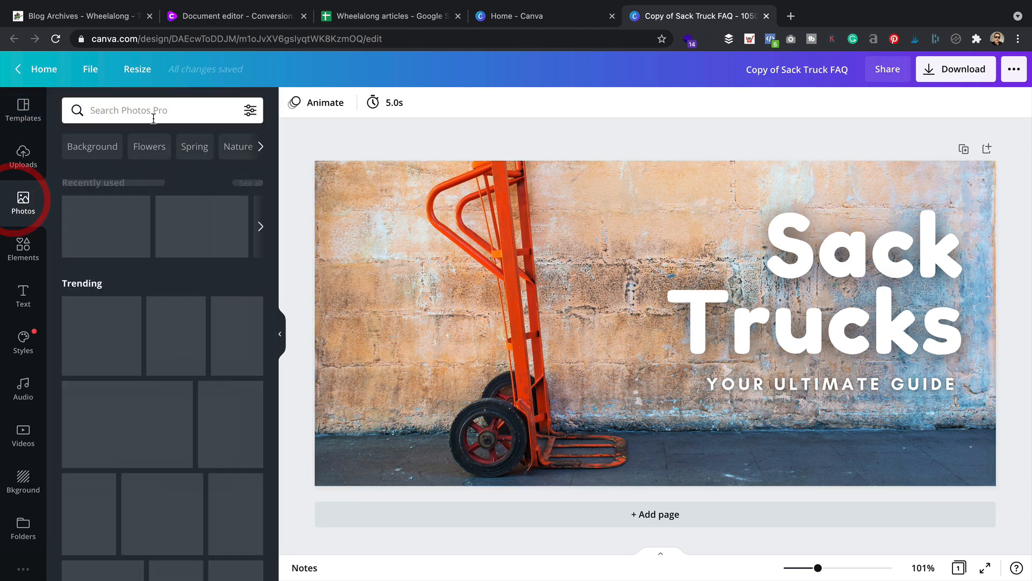
{"action": "left_click", "coordinate": [166, 110]}
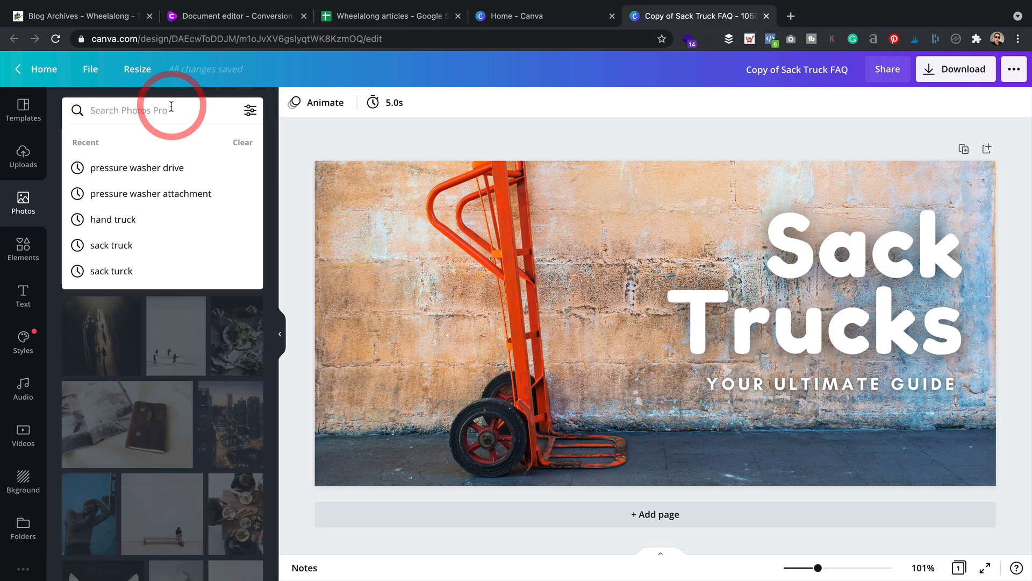
{"action": "type", "text": "wheelbarrow"}
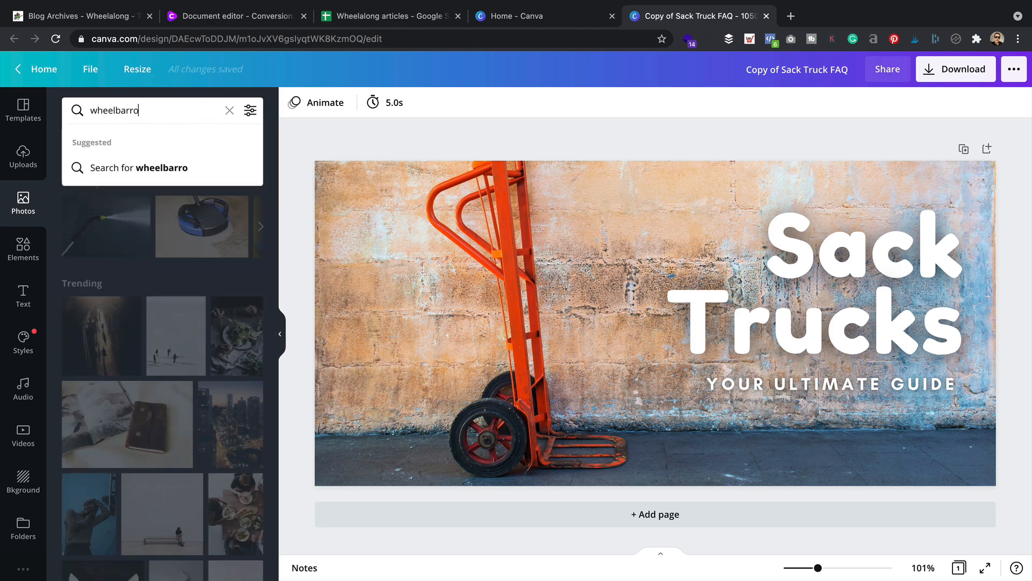
{"action": "key", "text": "Return"}
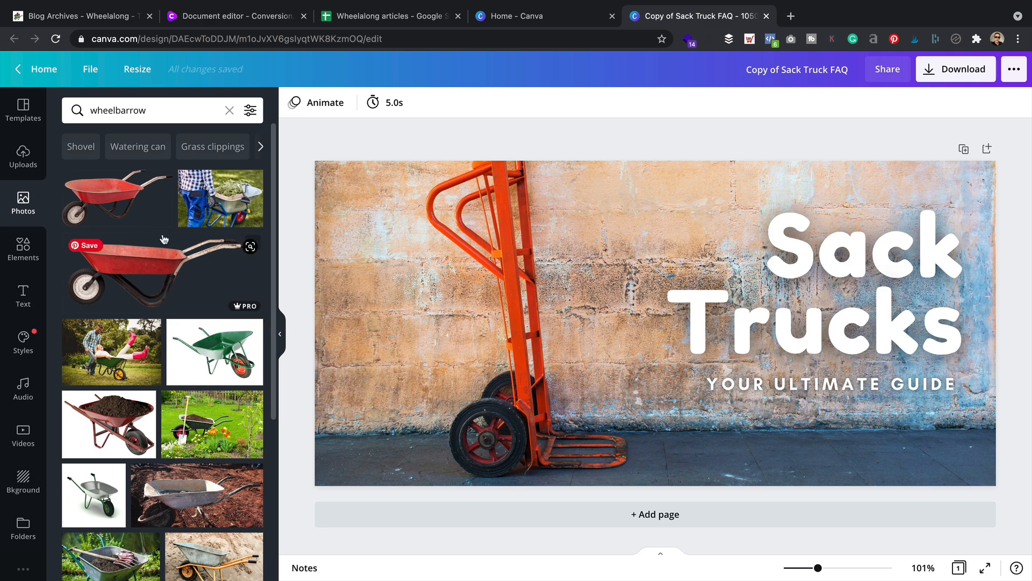
- Replace the banner's background with the photo of a plant-filled wheelbarrow standing on a garden lawn
{"action": "scroll", "coordinate": [216, 225], "scroll_direction": "down", "scroll_amount": 4}
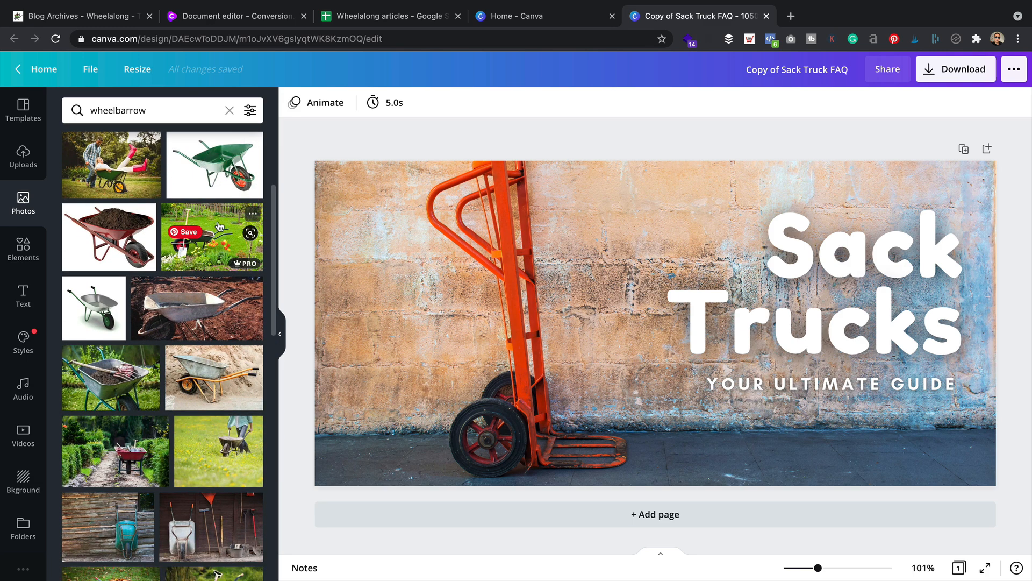
{"action": "scroll", "coordinate": [124, 364], "scroll_direction": "down", "scroll_amount": 3}
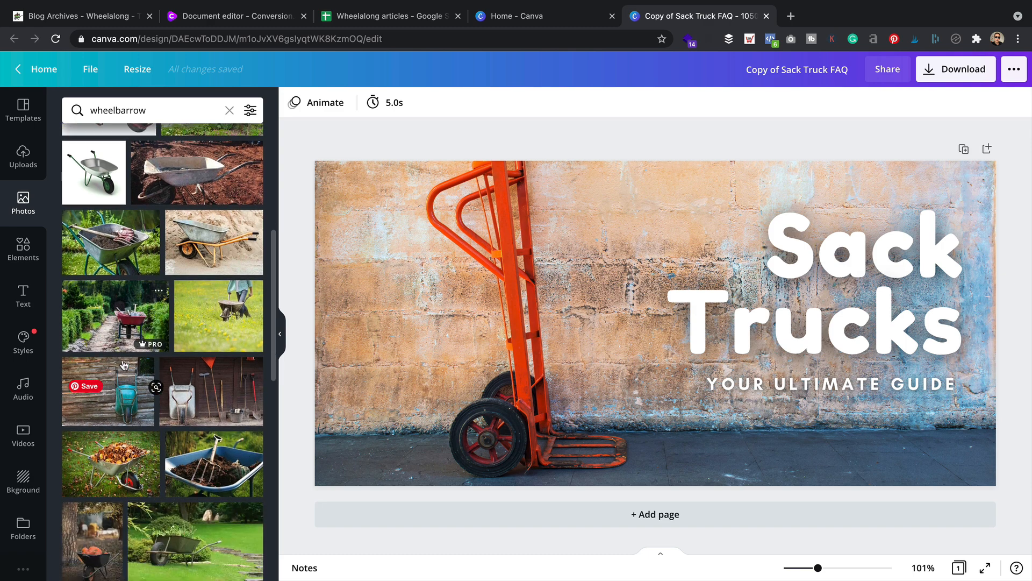
{"action": "scroll", "coordinate": [125, 364], "scroll_direction": "down", "scroll_amount": 4}
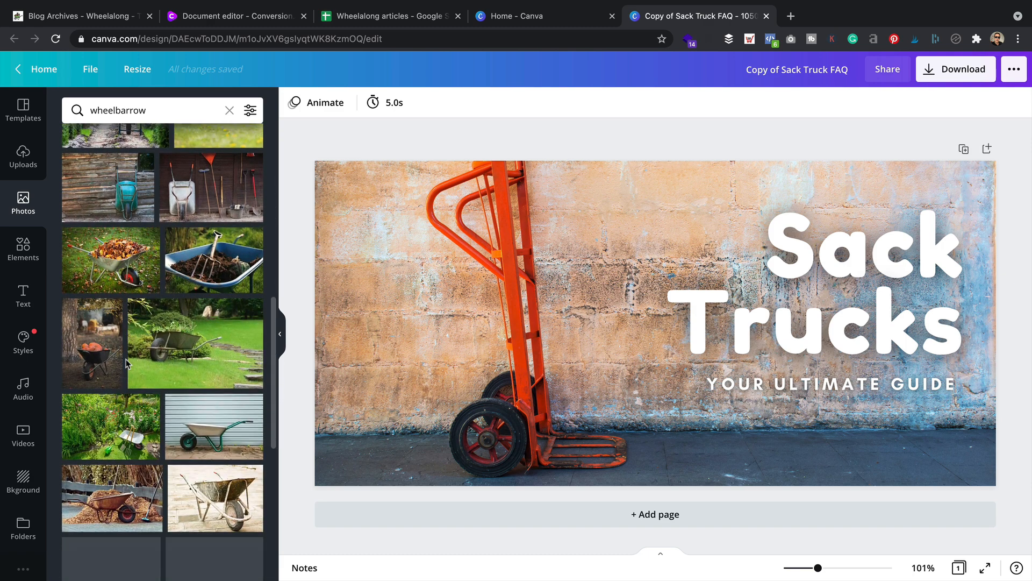
{"action": "scroll", "coordinate": [125, 360], "scroll_direction": "down", "scroll_amount": 3}
{"action": "scroll", "coordinate": [125, 360], "scroll_direction": "up", "scroll_amount": 2}
{"action": "left_click_drag", "start_coordinate": [175, 265], "coordinate": [337, 315]}
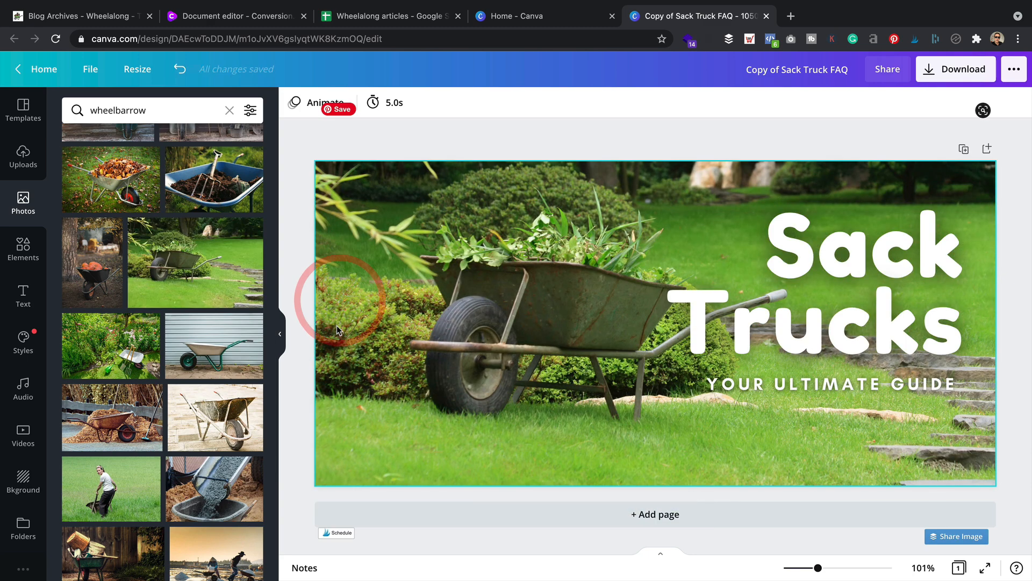
- Swap the banner's background for the sunset photo of two workers loading and pushing wheelbarrows
{"action": "scroll", "coordinate": [199, 376], "scroll_direction": "down", "scroll_amount": 4}
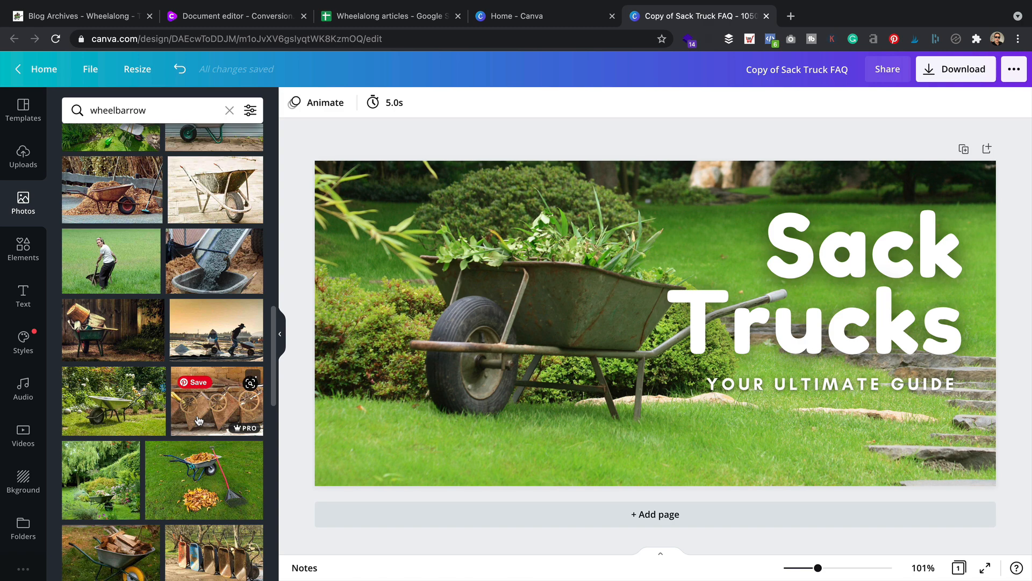
{"action": "left_click_drag", "start_coordinate": [207, 328], "coordinate": [333, 344]}
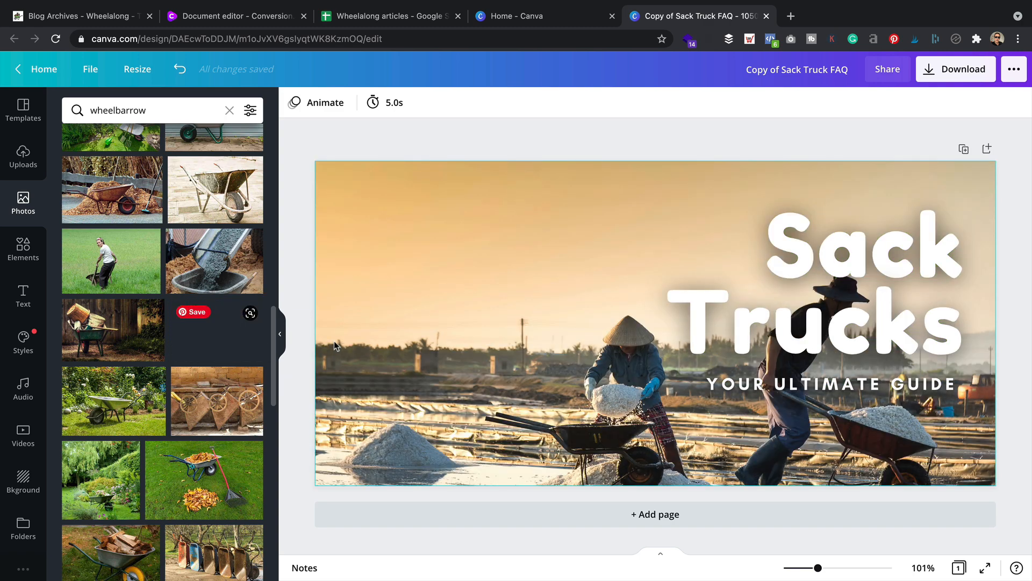
{"action": "left_click_drag", "start_coordinate": [334, 341], "coordinate": [334, 340]}
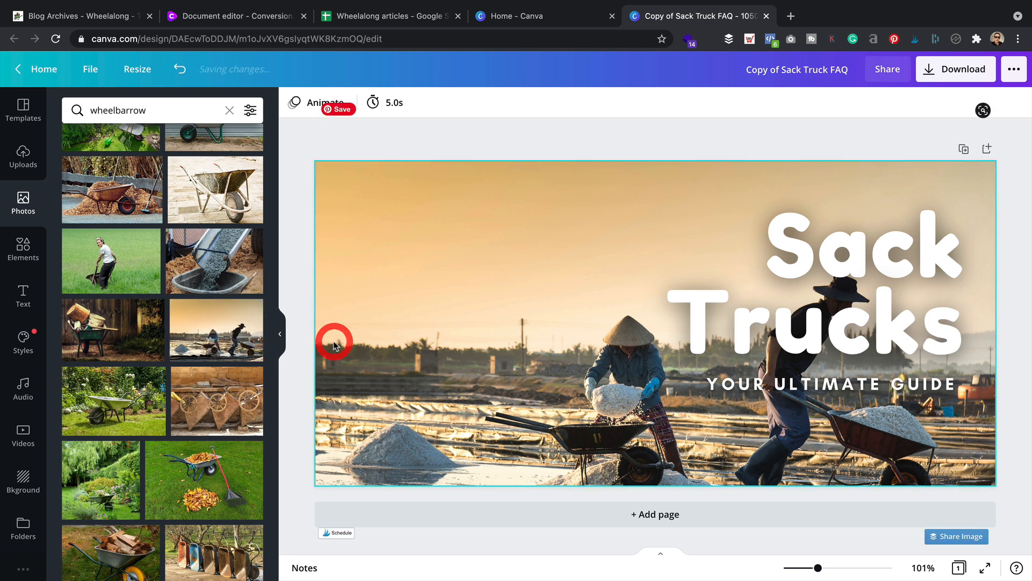
- Set the photo of a row of upright red, blue and brown wheelbarrows as the banner's background
{"action": "scroll", "coordinate": [215, 285], "scroll_direction": "down", "scroll_amount": 2}
{"action": "scroll", "coordinate": [215, 285], "scroll_direction": "down", "scroll_amount": 2}
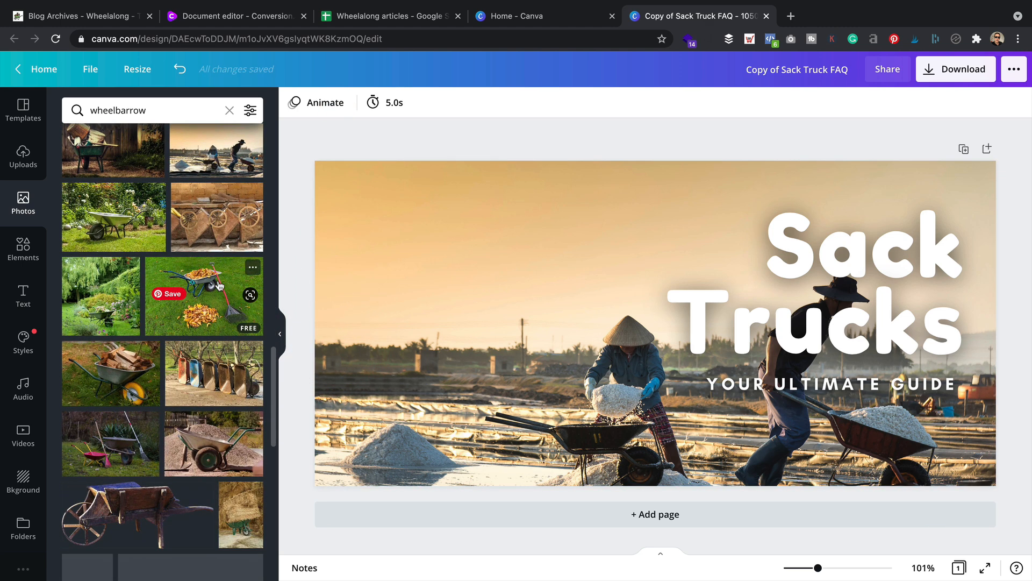
{"action": "left_click_drag", "start_coordinate": [214, 377], "coordinate": [335, 377]}
- Browse further through the wheelbarrow photos for an alternative banner background
{"action": "scroll", "coordinate": [214, 320], "scroll_direction": "down", "scroll_amount": 6}
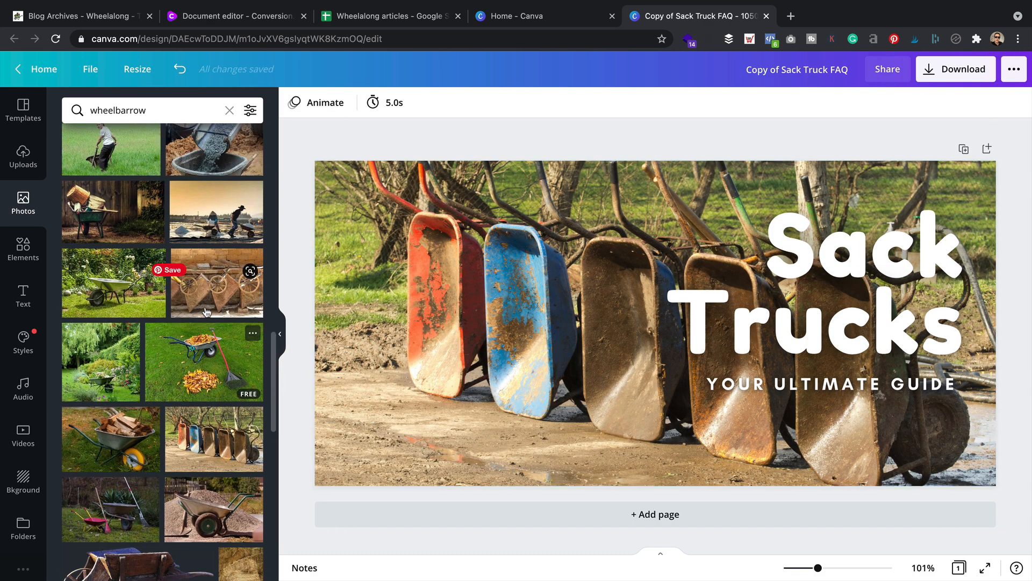
{"action": "scroll", "coordinate": [203, 323], "scroll_direction": "down", "scroll_amount": 5}
{"action": "scroll", "coordinate": [207, 354], "scroll_direction": "down", "scroll_amount": 4}
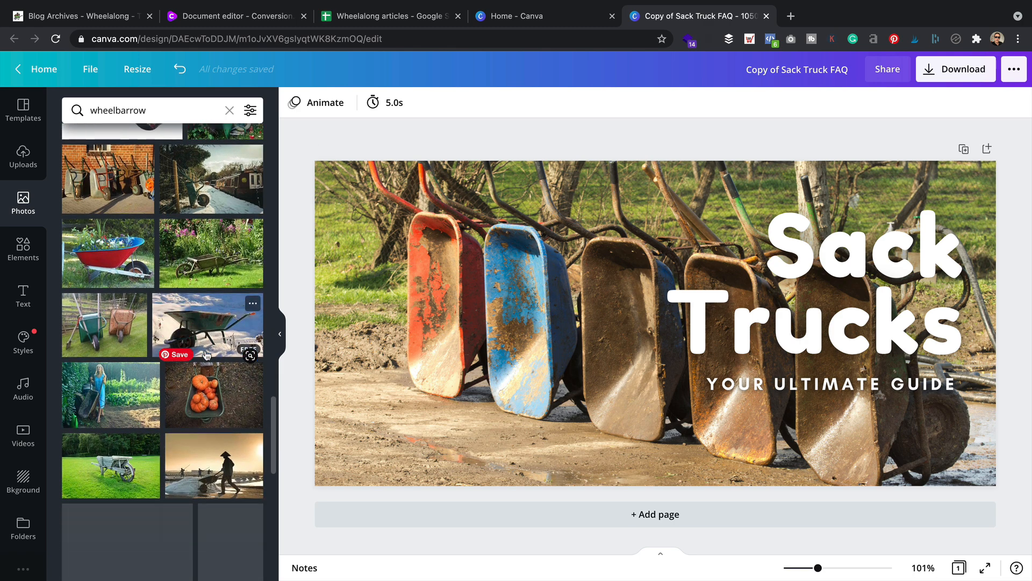
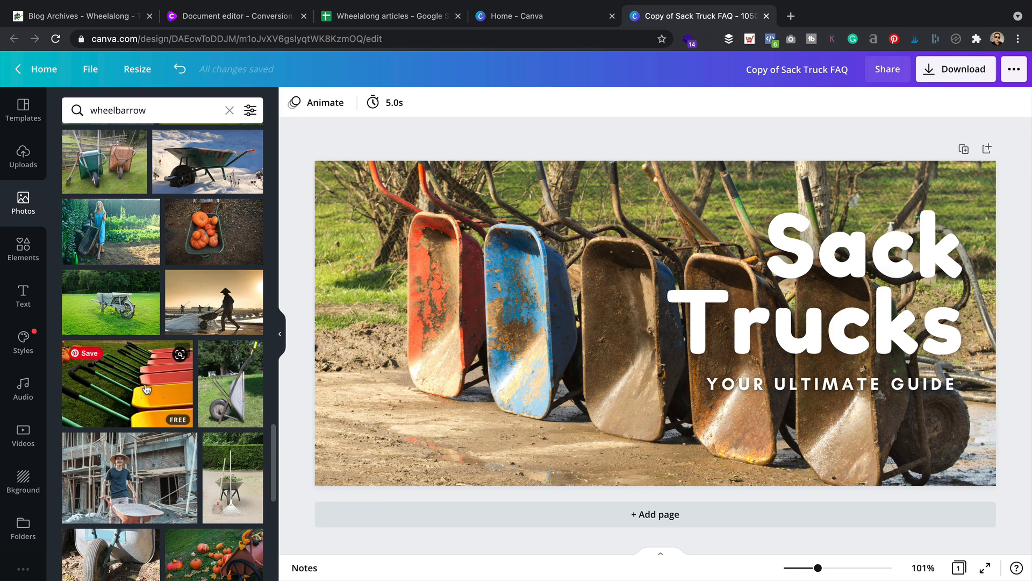
- Try the photo of red and yellow wheelbarrows with green handles as the banner background
{"action": "scroll", "coordinate": [170, 375], "scroll_direction": "down", "scroll_amount": 3}
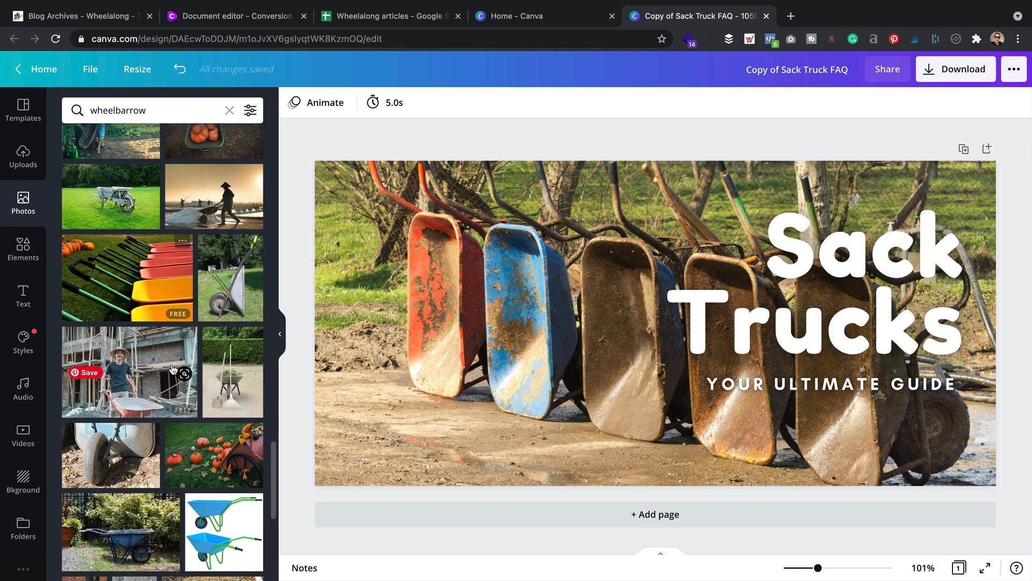
{"action": "left_click_drag", "start_coordinate": [180, 222], "coordinate": [329, 292]}
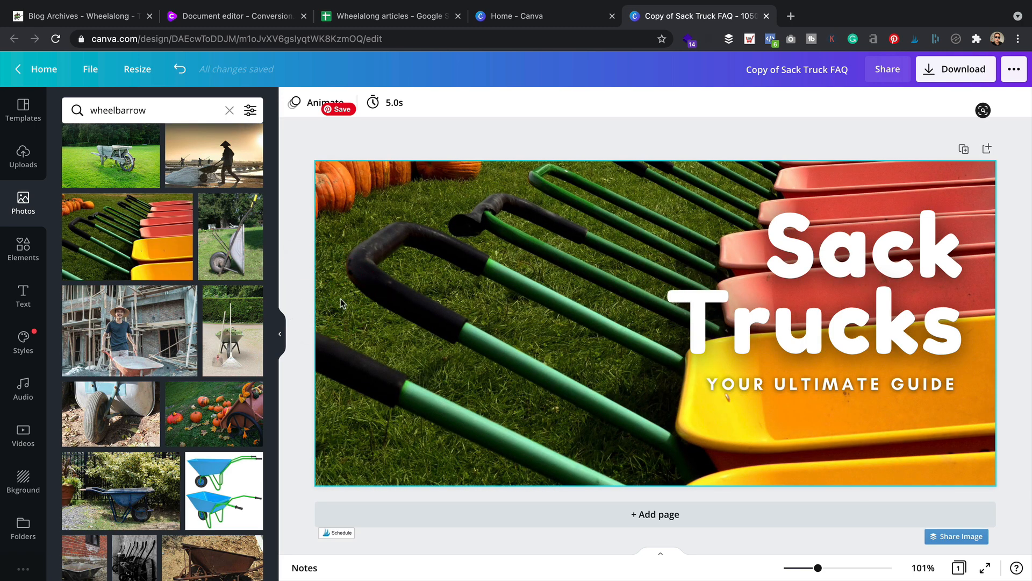
- Replace the banner background with the wheelbarrow search photo of a soil-filled barrow beside blue-grey gravel
{"action": "scroll", "coordinate": [152, 255], "scroll_direction": "down", "scroll_amount": 5}
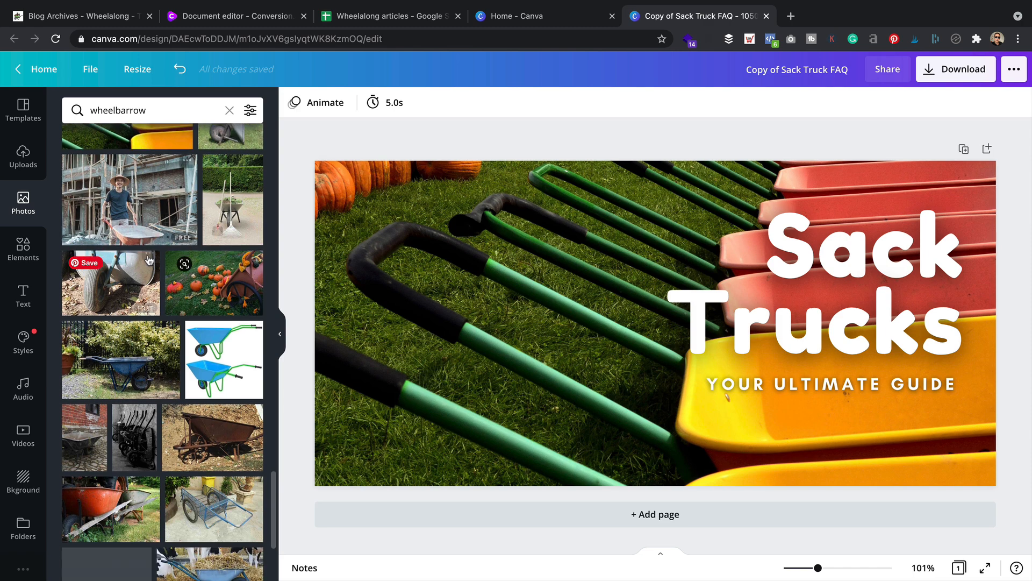
{"action": "scroll", "coordinate": [151, 256], "scroll_direction": "down", "scroll_amount": 3}
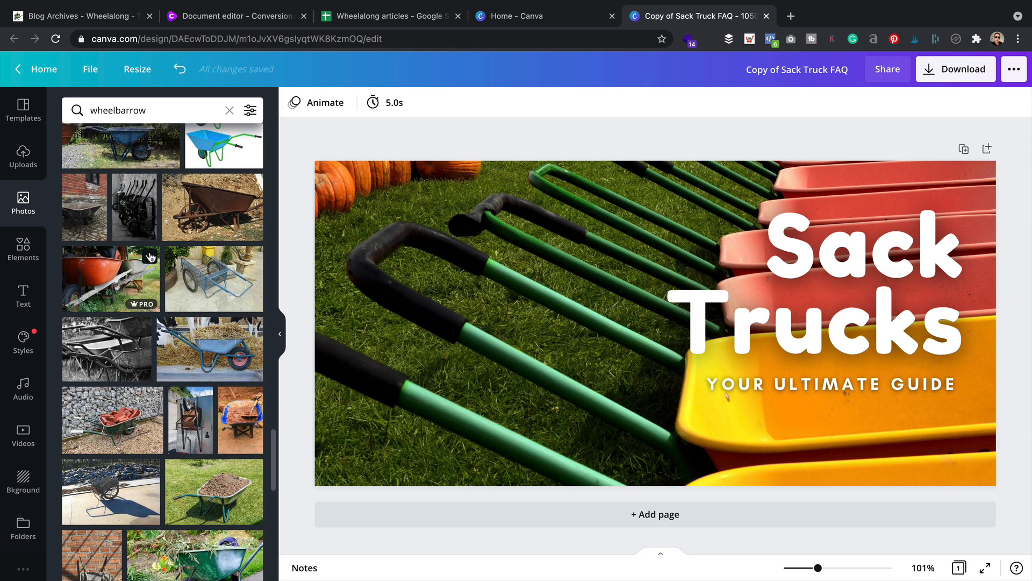
{"action": "scroll", "coordinate": [151, 257], "scroll_direction": "down", "scroll_amount": 2}
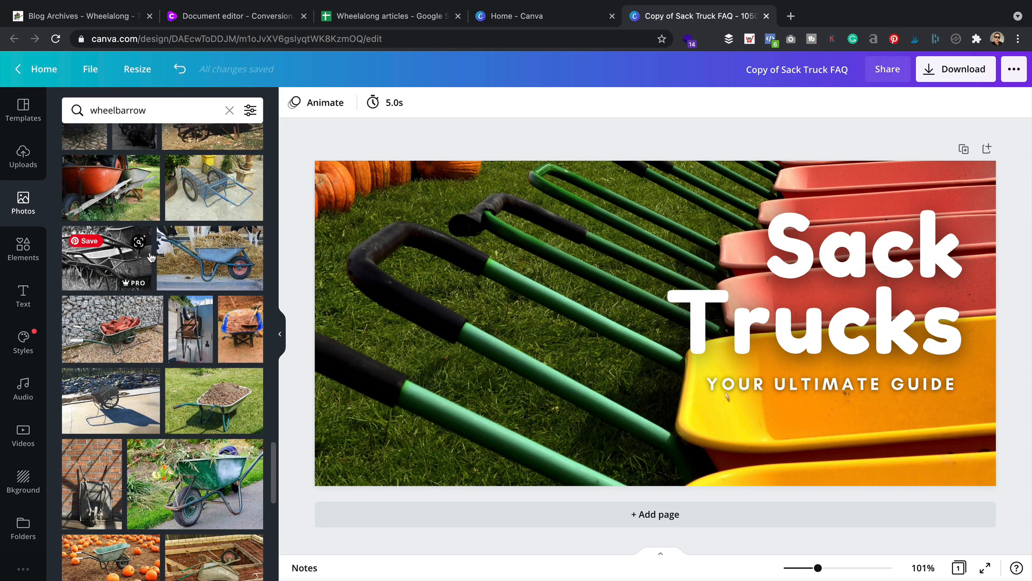
{"action": "scroll", "coordinate": [151, 257], "scroll_direction": "down", "scroll_amount": 4}
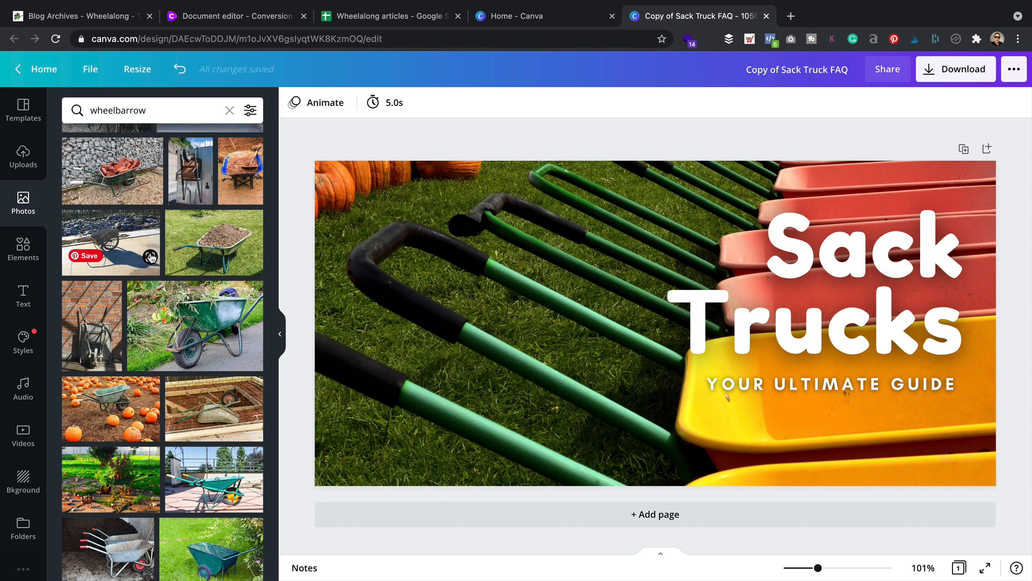
{"action": "scroll", "coordinate": [137, 425], "scroll_direction": "down", "scroll_amount": 2}
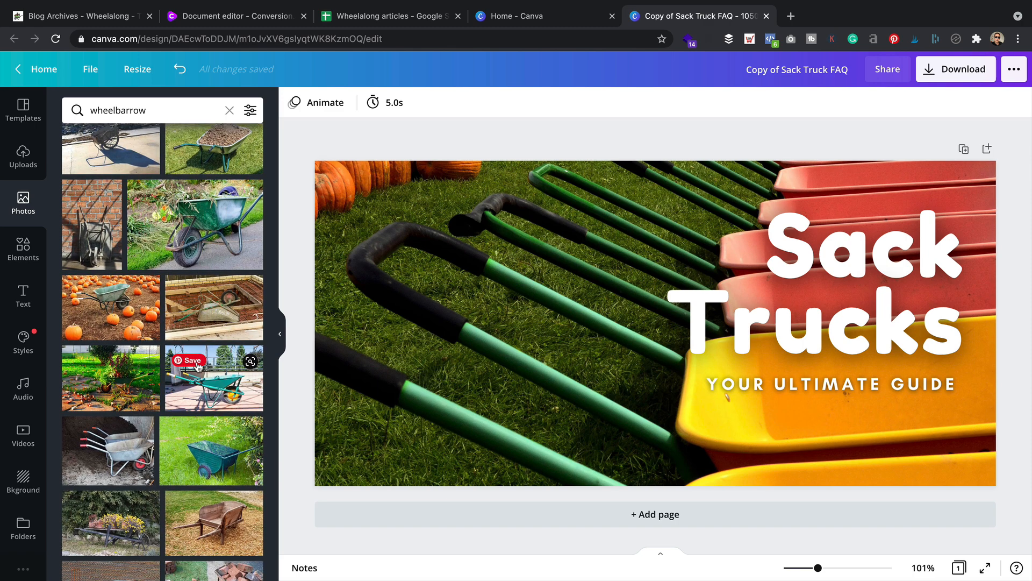
{"action": "scroll", "coordinate": [210, 340], "scroll_direction": "down", "scroll_amount": 6}
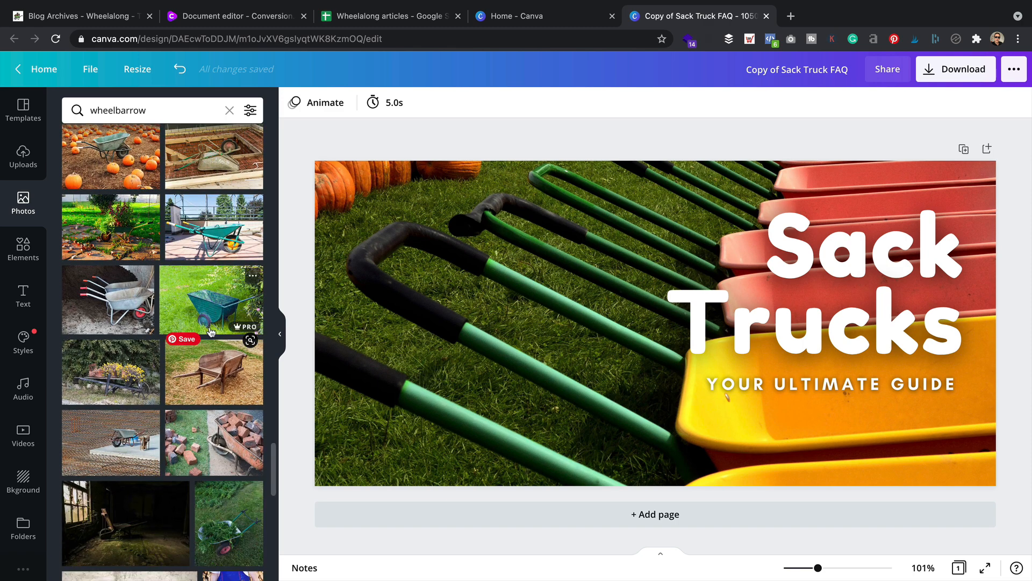
{"action": "scroll", "coordinate": [210, 332], "scroll_direction": "down", "scroll_amount": 3}
{"action": "scroll", "coordinate": [210, 333], "scroll_direction": "down", "scroll_amount": 3}
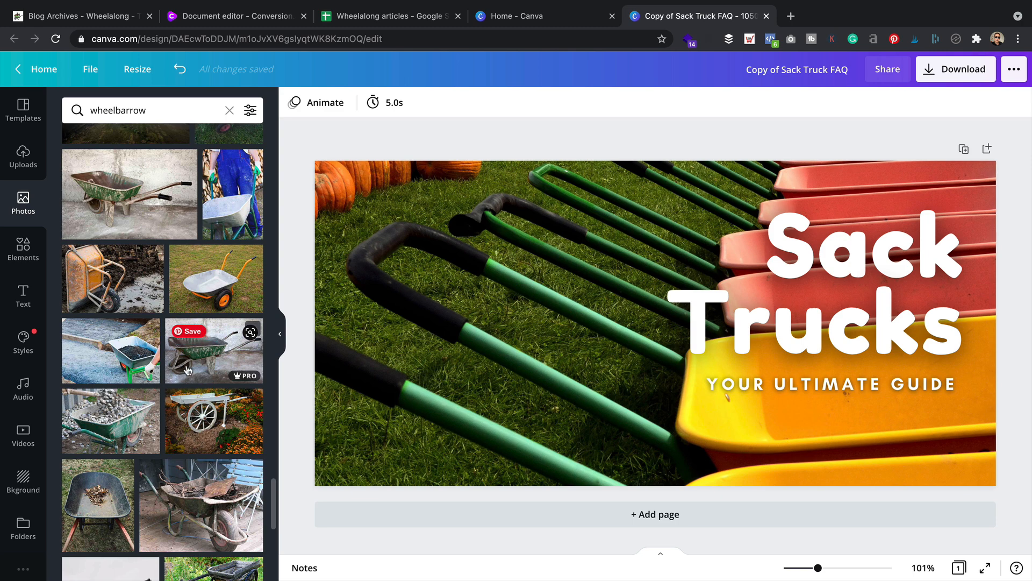
{"action": "left_click_drag", "start_coordinate": [111, 349], "coordinate": [328, 325]}
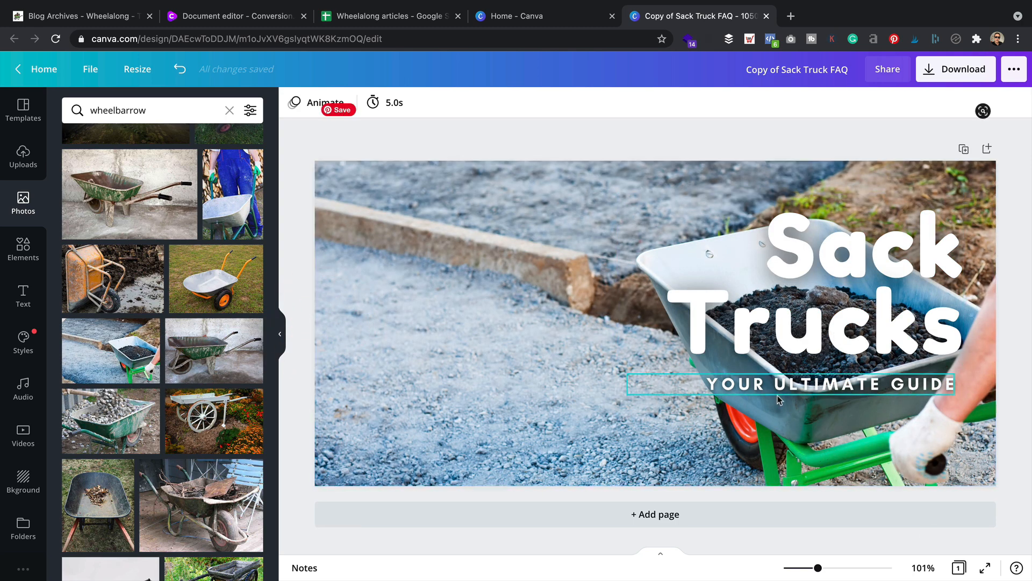
- Move the Sack Trucks title to the empty left half of the banner and align its text flush left
{"action": "left_click_drag", "start_coordinate": [821, 292], "coordinate": [525, 311]}
{"action": "left_click", "coordinate": [587, 102]}
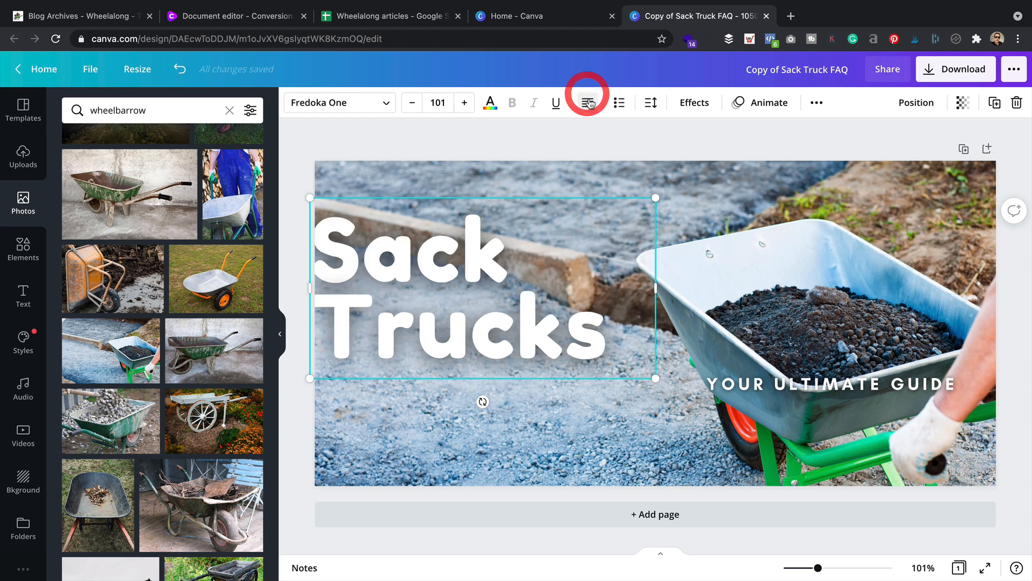
{"action": "left_click_drag", "start_coordinate": [450, 309], "coordinate": [477, 316]}
- Move the YOUR ULTIMATE GUIDE subtitle beneath the title and align its text flush left with it
{"action": "left_click", "coordinate": [761, 379]}
{"action": "left_click_drag", "start_coordinate": [762, 379], "coordinate": [396, 390]}
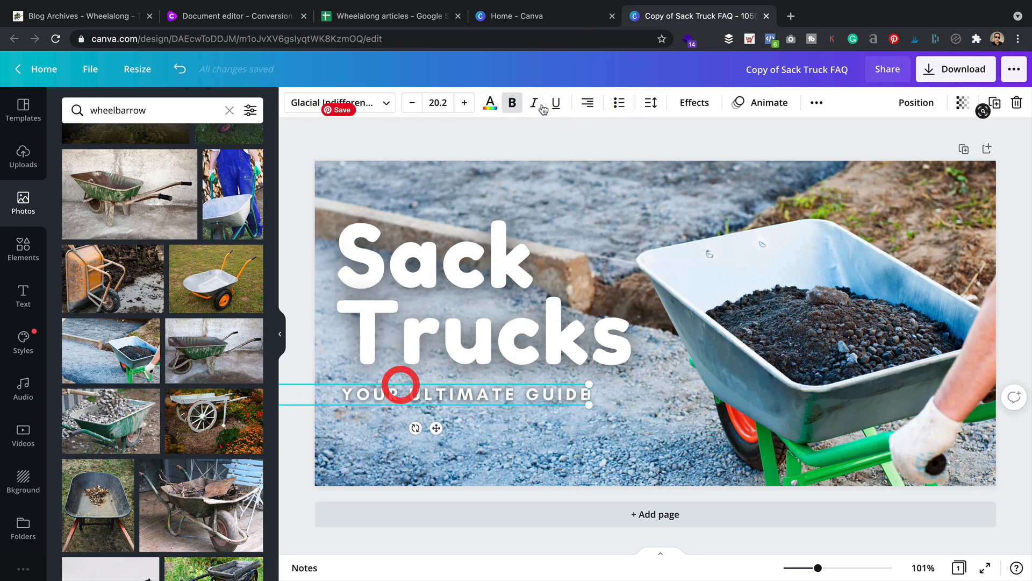
{"action": "left_click", "coordinate": [587, 102]}
{"action": "left_click_drag", "start_coordinate": [463, 397], "coordinate": [512, 388]}
{"action": "left_click", "coordinate": [579, 454]}
- Change the title text to "Wheelbarrows" and scale it down to font size 71.5
{"action": "left_click", "coordinate": [448, 275]}
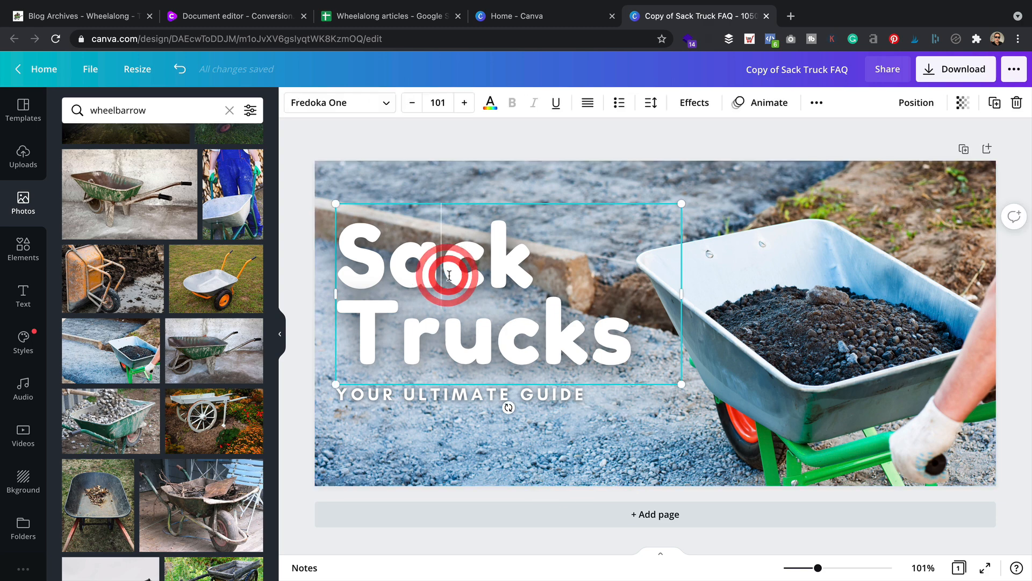
{"action": "triple_click", "coordinate": [448, 275]}
{"action": "type", "text": "Wheelb"}
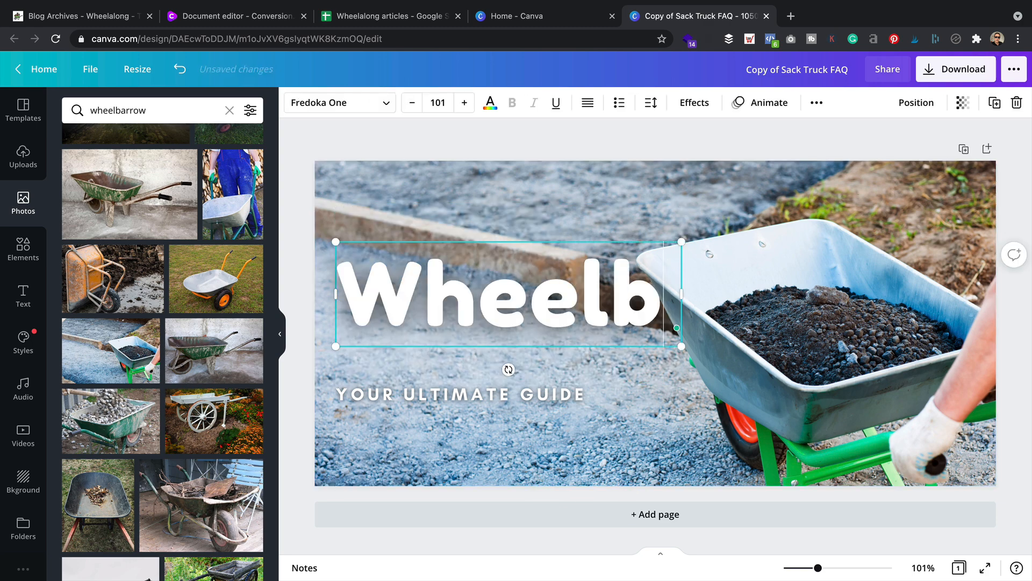
{"action": "type", "text": "arrows"}
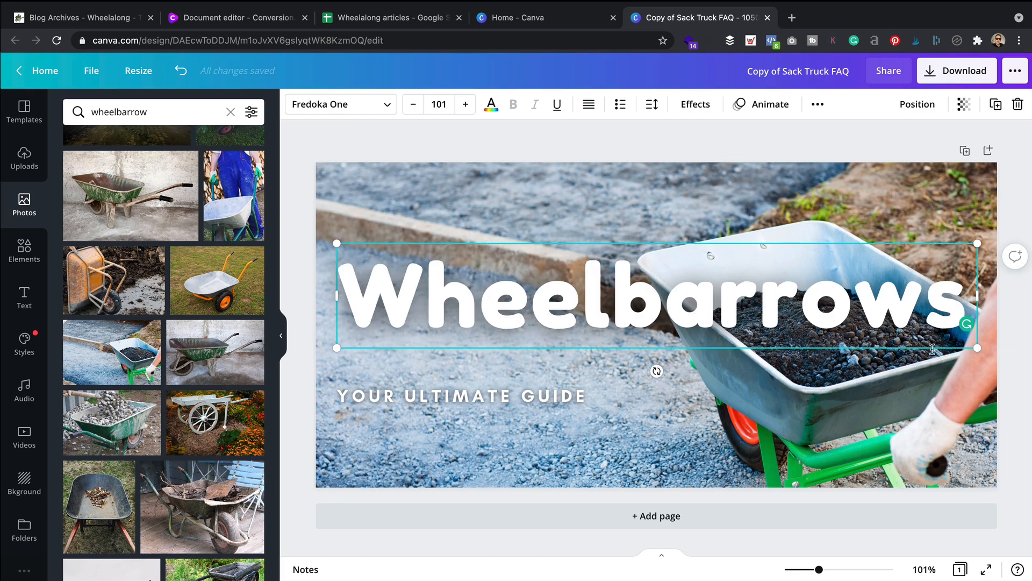
{"action": "left_click_drag", "start_coordinate": [976, 348], "coordinate": [783, 358]}
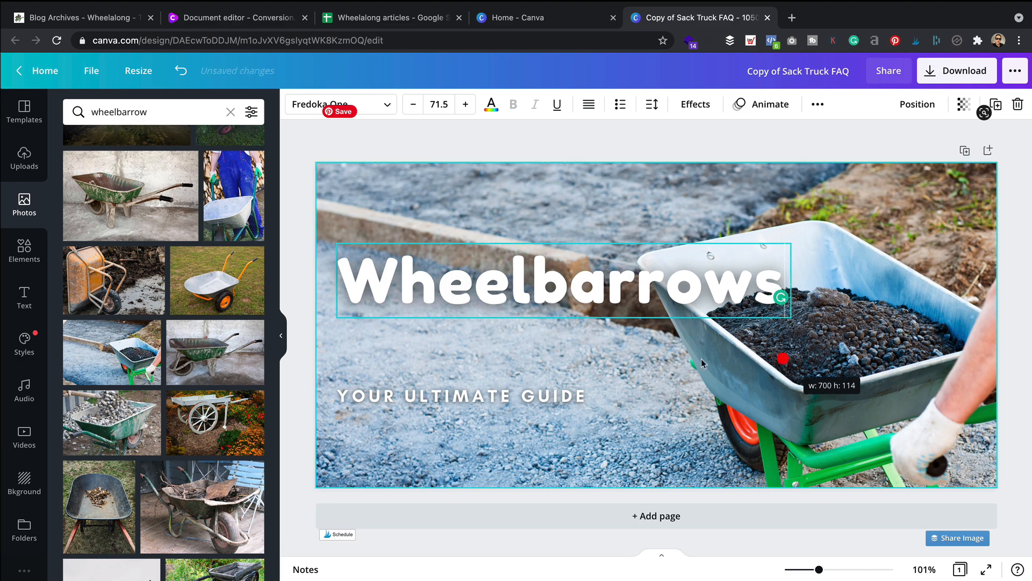
- Place the subtitle directly under the Wheelbarrows title and centre both texts together vertically on the banner
{"action": "left_click_drag", "start_coordinate": [415, 396], "coordinate": [411, 329]}
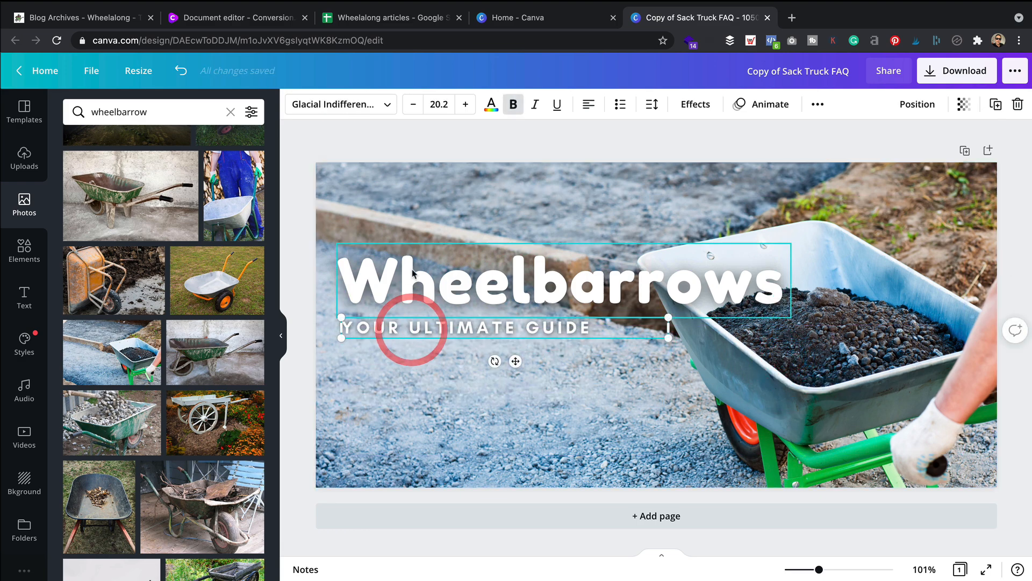
{"action": "left_click", "coordinate": [412, 273]}
{"action": "left_click", "coordinate": [421, 322], "text": "shift"}
{"action": "left_click_drag", "start_coordinate": [434, 289], "coordinate": [434, 324]}
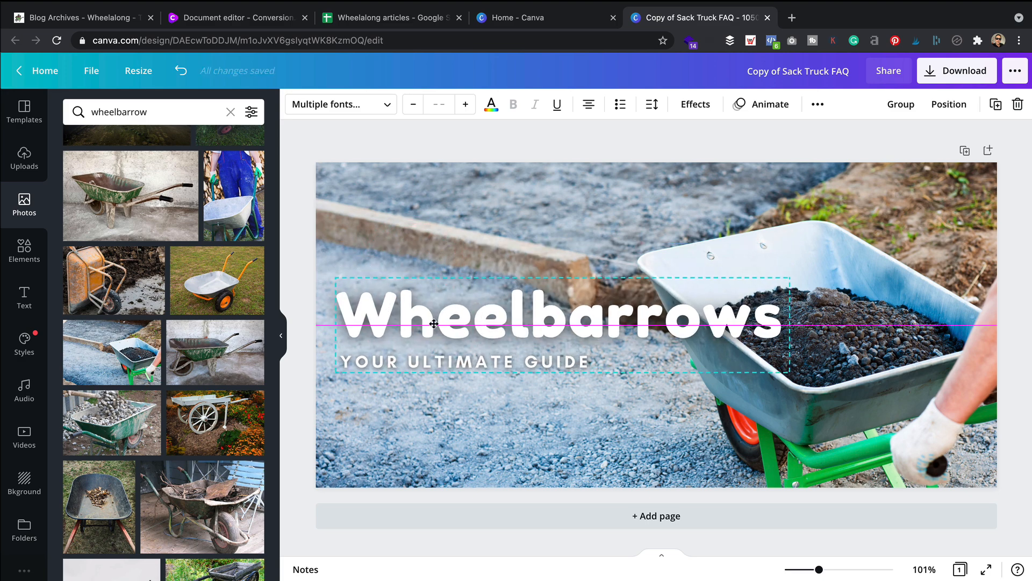
{"action": "left_click", "coordinate": [534, 192]}
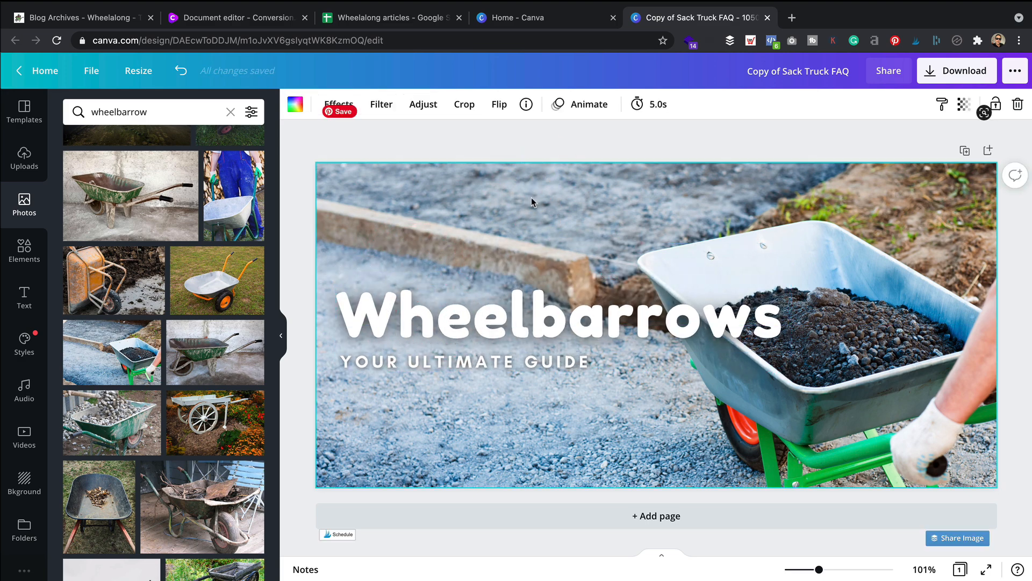
- Raise the Lift effect's intensity on the Wheelbarrows title to the maximum
{"action": "left_click", "coordinate": [514, 314]}
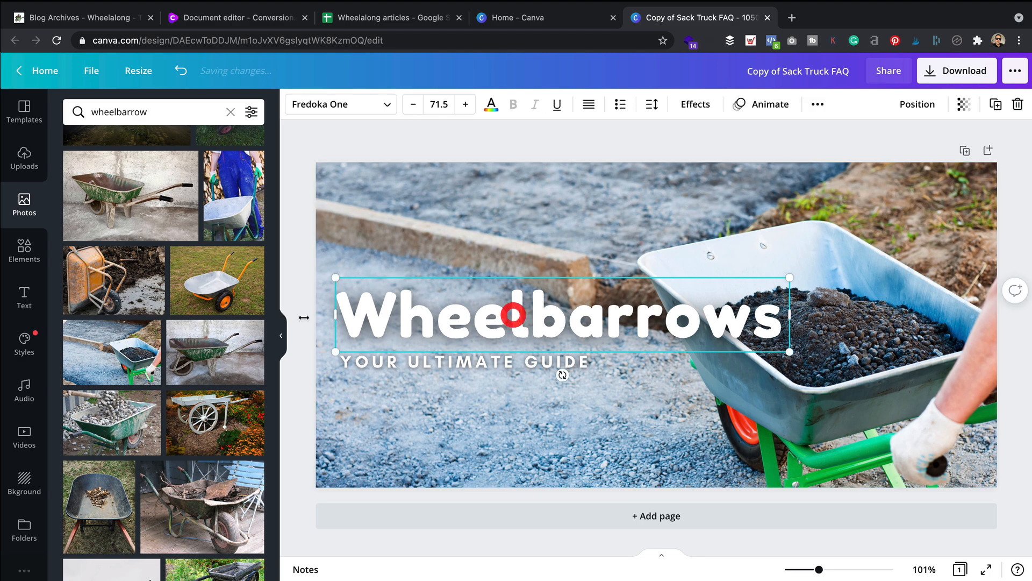
{"action": "left_click", "coordinate": [694, 106]}
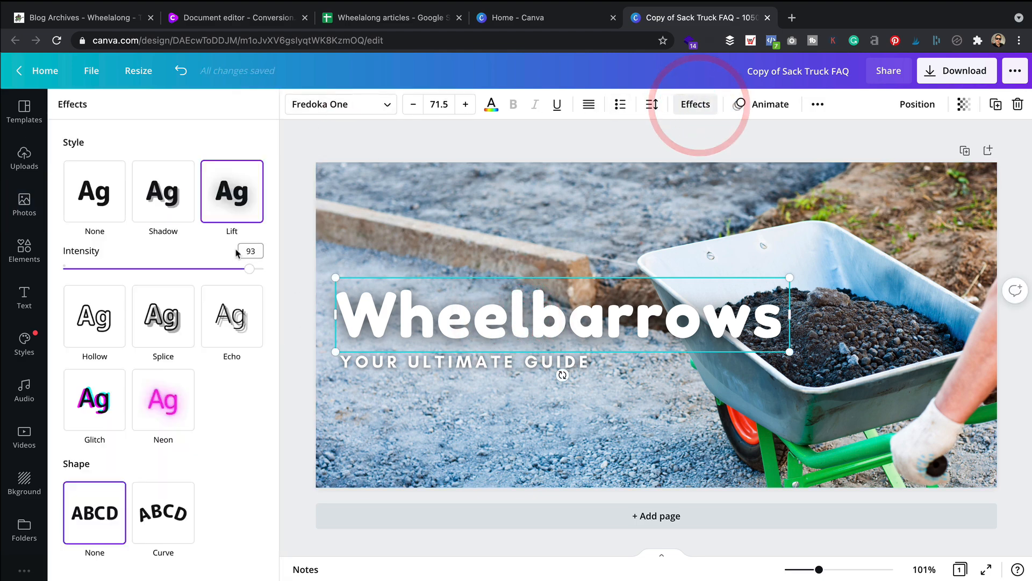
{"action": "mouse_move", "coordinate": [249, 270]}
{"action": "left_mouse_down"}
{"action": "mouse_move", "coordinate": [127, 269]}
{"action": "mouse_move", "coordinate": [264, 269]}
{"action": "left_mouse_up"}
{"action": "left_click", "coordinate": [462, 433]}
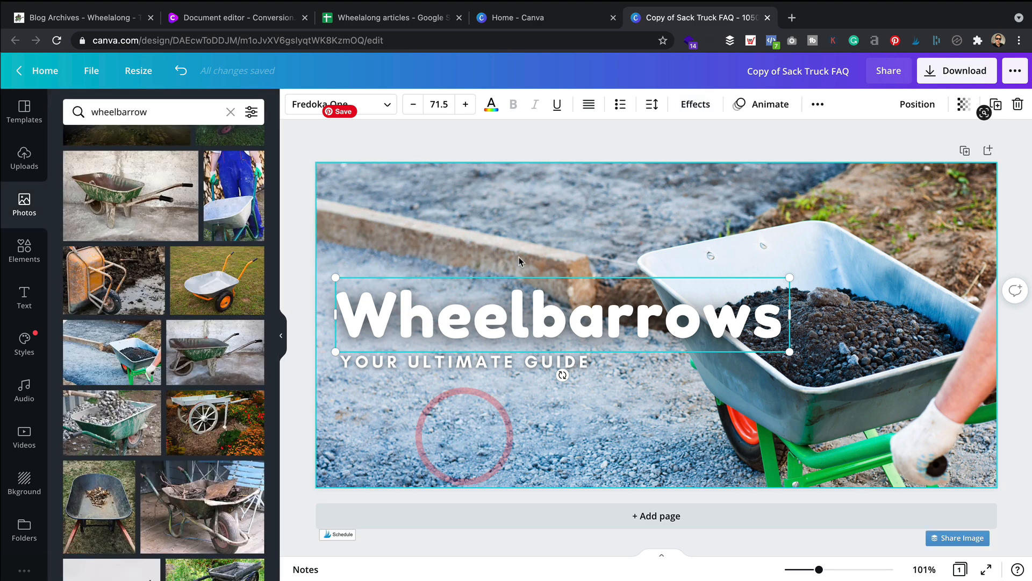
{"action": "left_click", "coordinate": [522, 135]}
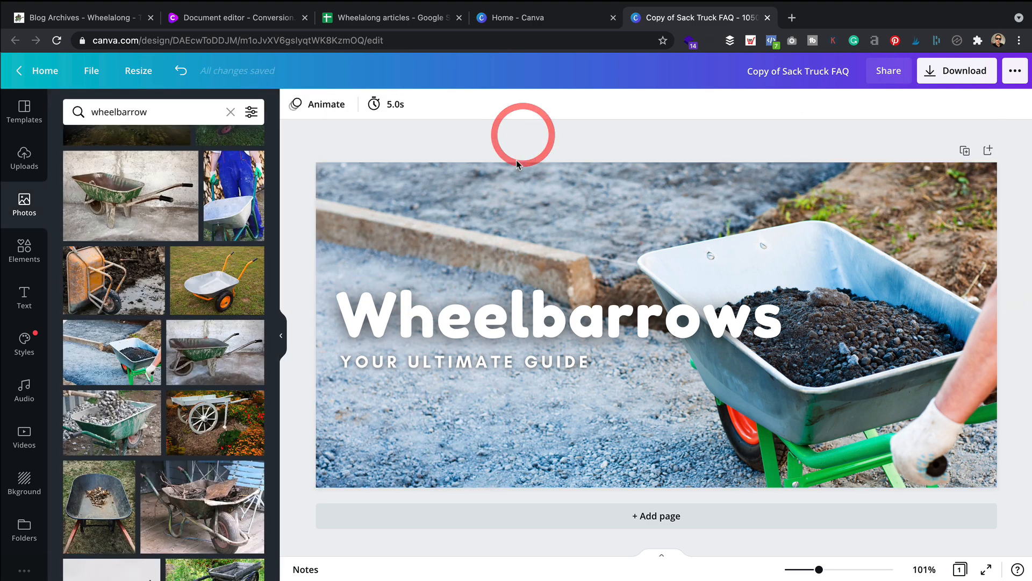
- Apply the Cali filter to the background photo at intensity 42
{"action": "left_click", "coordinate": [483, 204]}
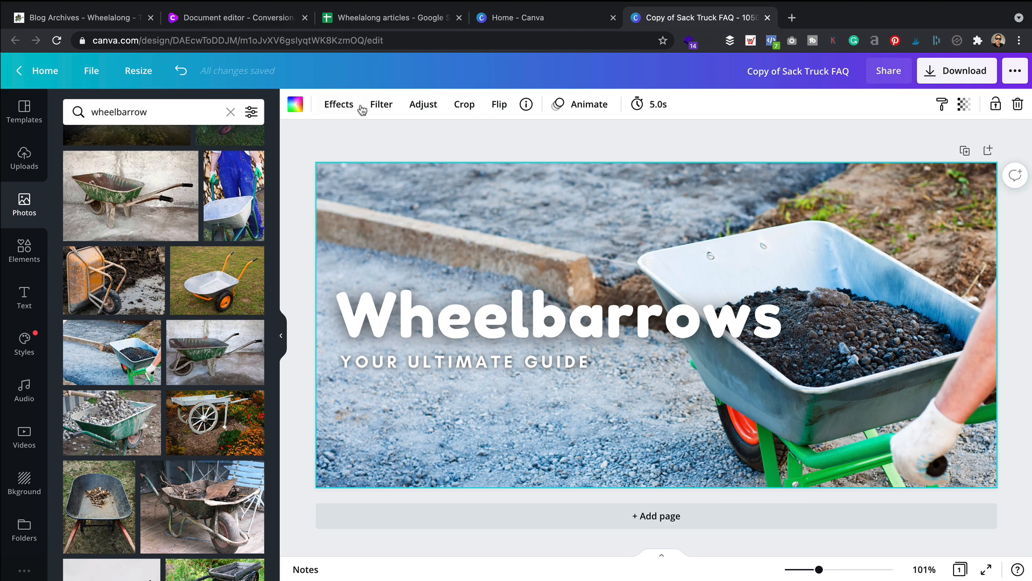
{"action": "left_click", "coordinate": [395, 107]}
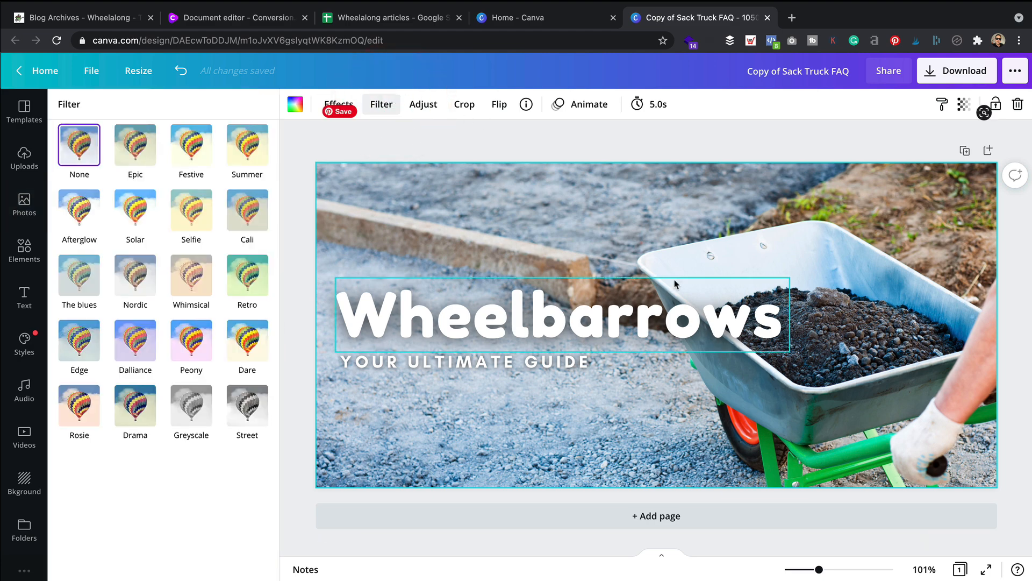
{"action": "left_click", "coordinate": [244, 228]}
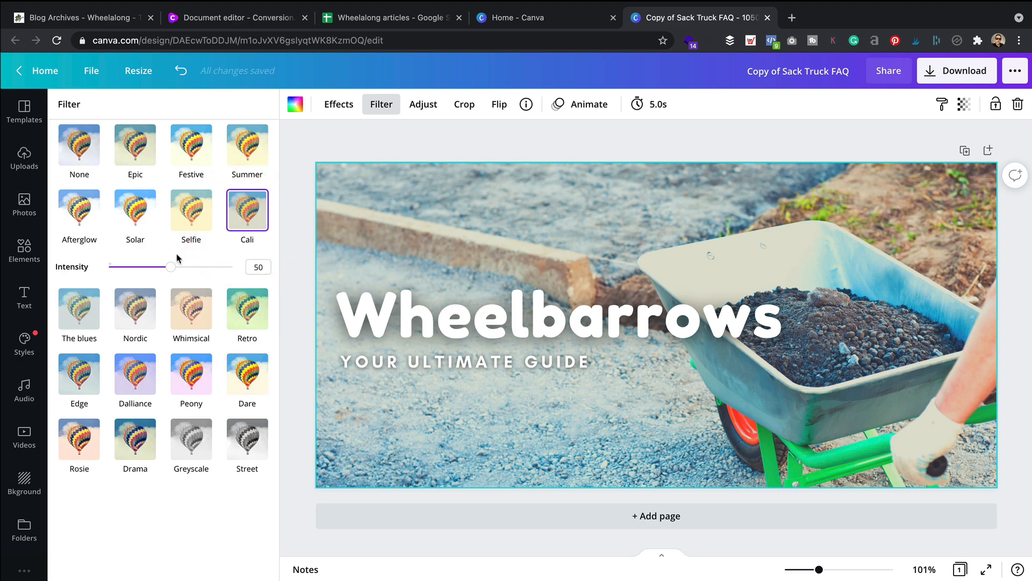
{"action": "left_click_drag", "start_coordinate": [211, 269], "coordinate": [162, 278]}
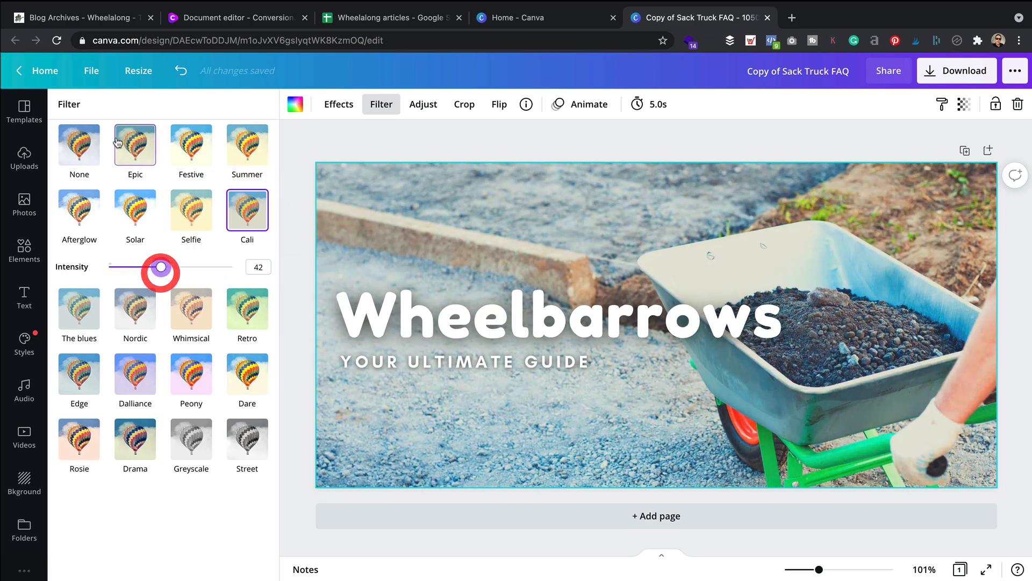
- Try the Afterglow, Dalliance, The blues, Edge and Rosie filters on the background photo
{"action": "left_click", "coordinate": [76, 213]}
{"action": "left_click", "coordinate": [146, 393]}
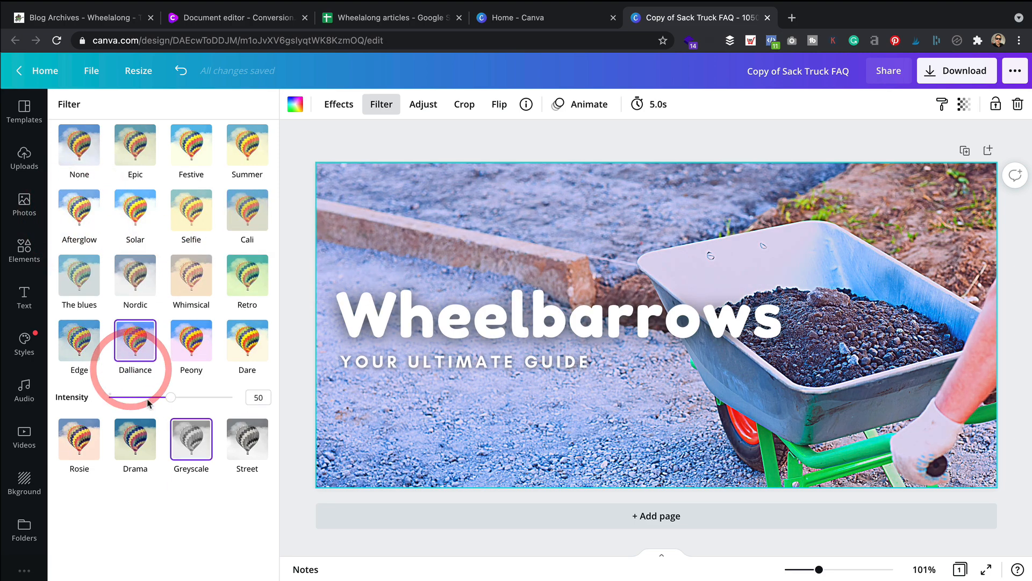
{"action": "left_click", "coordinate": [73, 272]}
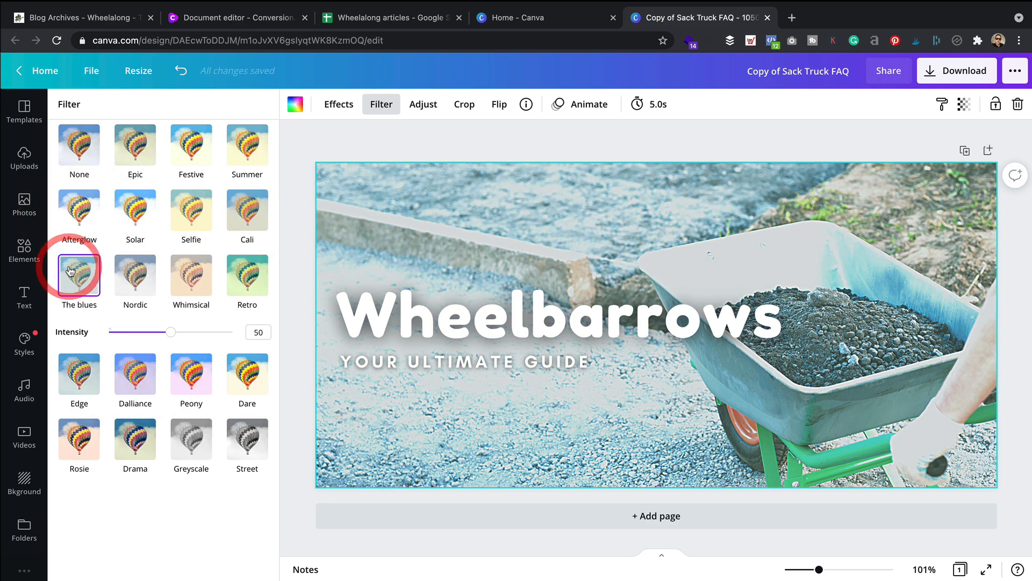
{"action": "left_click", "coordinate": [74, 375]}
{"action": "left_click", "coordinate": [83, 466]}
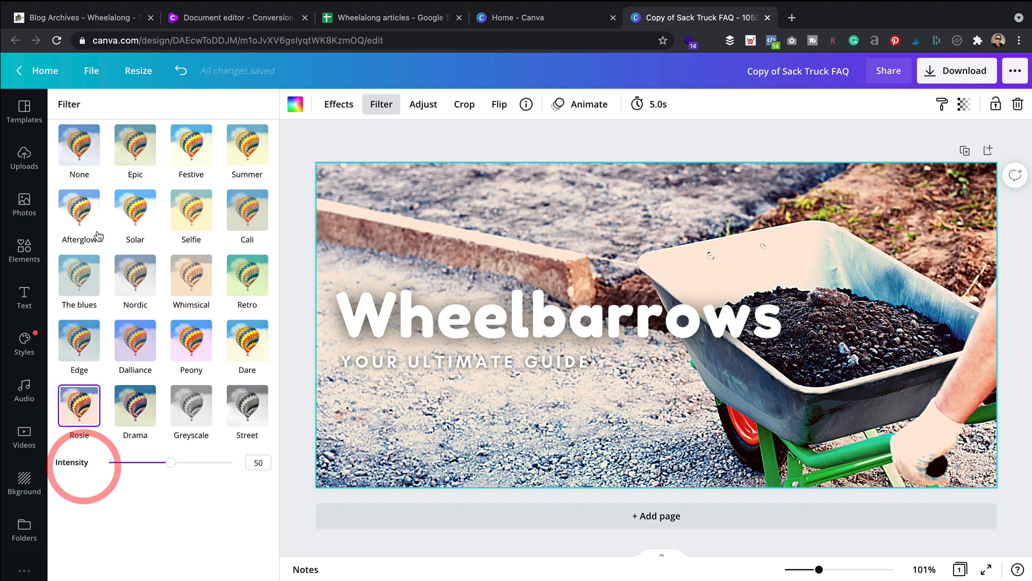
- Compare the Epic, Festive, Summer, Afterglow, Solar and Selfie filters on the background photo and apply Cali at intensity 50
{"action": "left_click", "coordinate": [135, 146]}
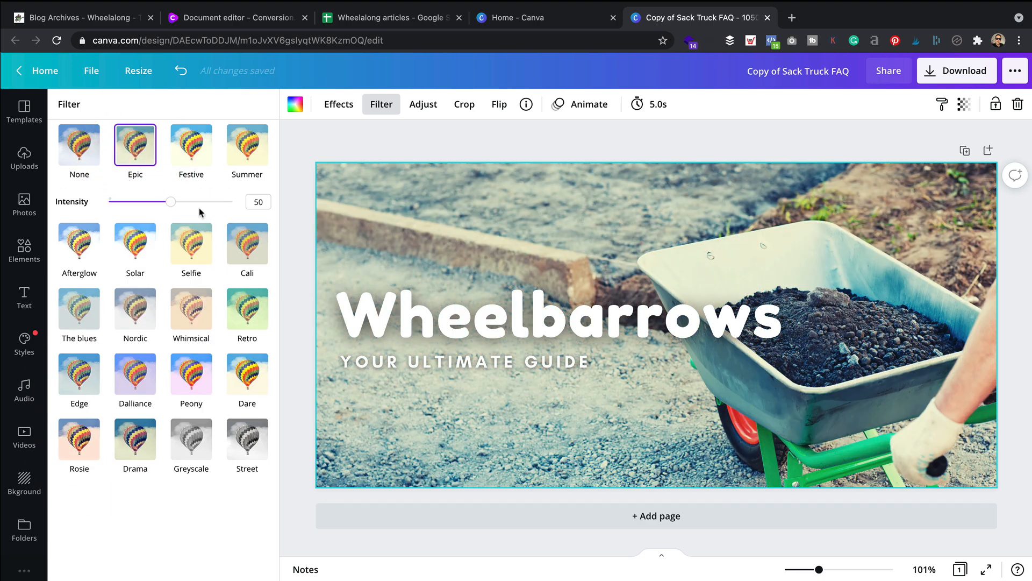
{"action": "left_click", "coordinate": [198, 143]}
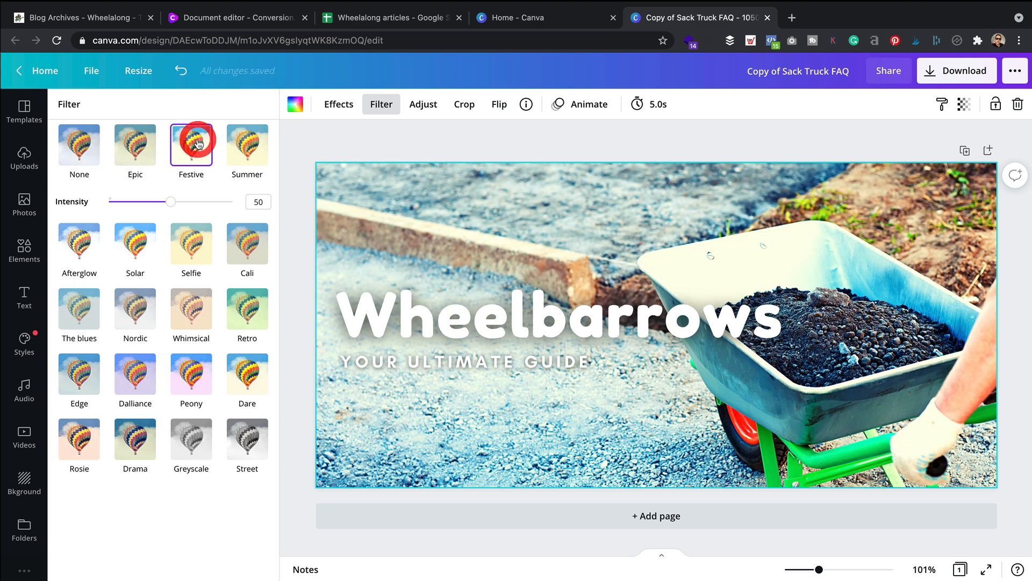
{"action": "left_click", "coordinate": [260, 145]}
{"action": "left_click", "coordinate": [78, 254]}
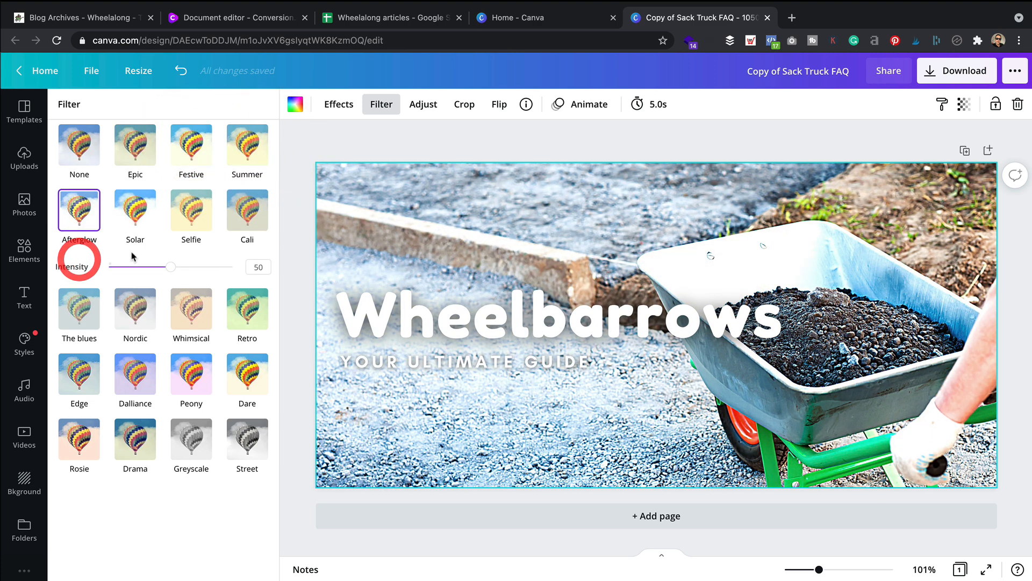
{"action": "left_click", "coordinate": [147, 215]}
{"action": "left_click", "coordinate": [189, 214]}
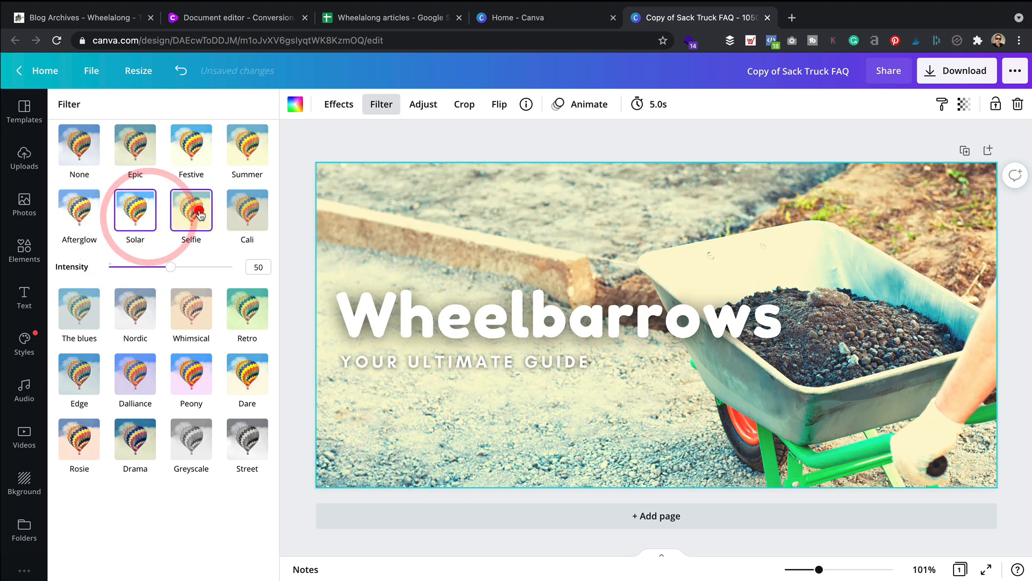
{"action": "left_click", "coordinate": [254, 212]}
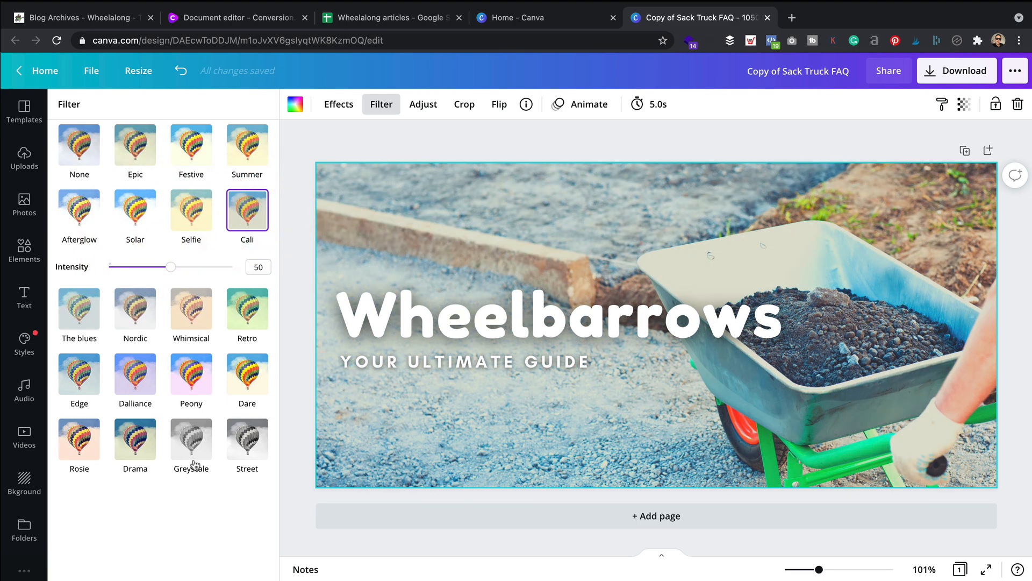
- Set the intensity of the Cali filter on the background photo to 54
{"action": "mouse_move", "coordinate": [171, 270]}
{"action": "left_mouse_down"}
{"action": "mouse_move", "coordinate": [231, 271]}
{"action": "mouse_move", "coordinate": [178, 275]}
{"action": "left_mouse_up"}
{"action": "left_click", "coordinate": [179, 538]}
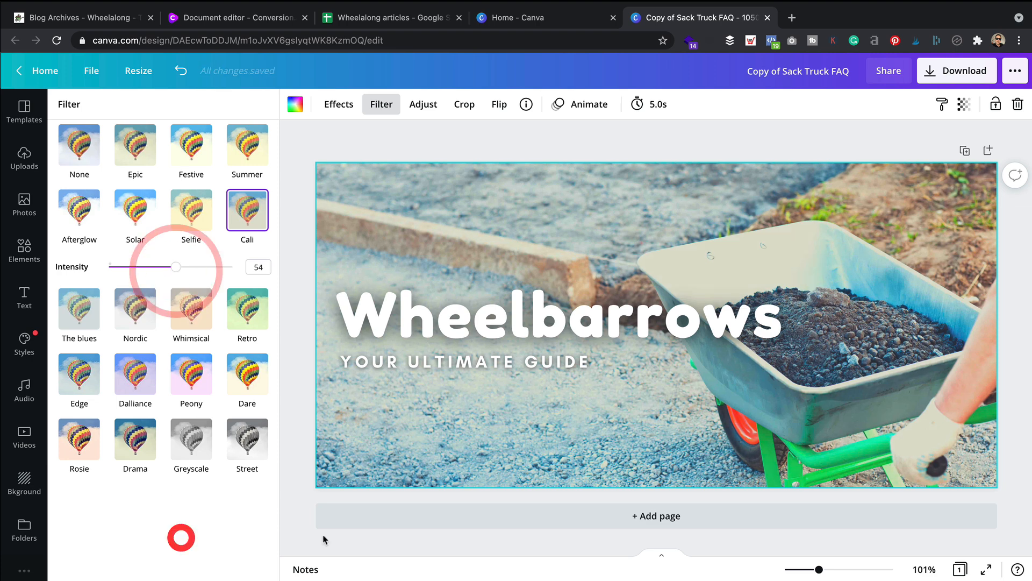
- Download the banner as a JPG into the AI folder under a file name starting with "Wheelbarrows the"
{"action": "left_click", "coordinate": [972, 68]}
{"action": "left_click", "coordinate": [880, 156]}
{"action": "left_click", "coordinate": [871, 199]}
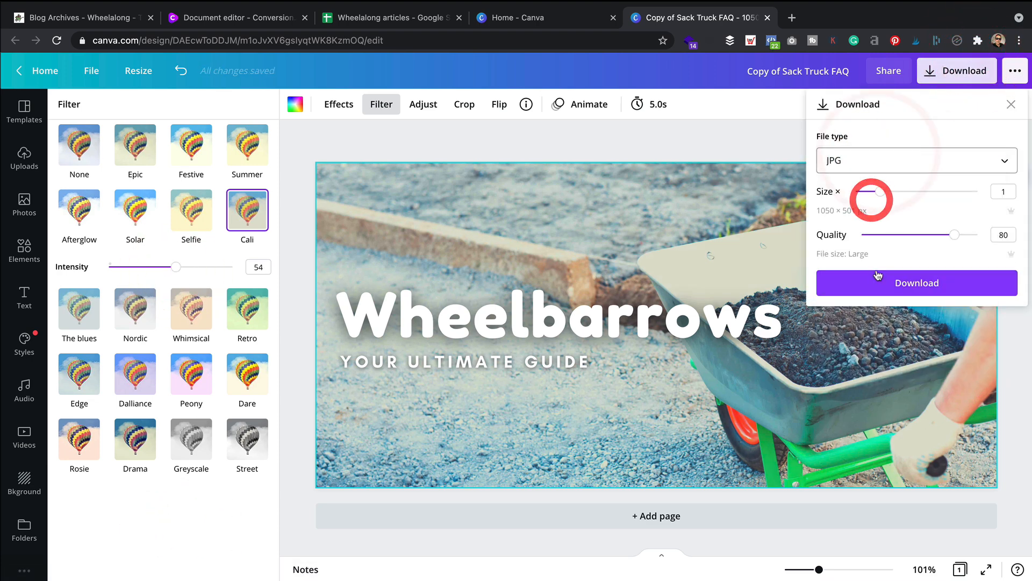
{"action": "left_click", "coordinate": [867, 279]}
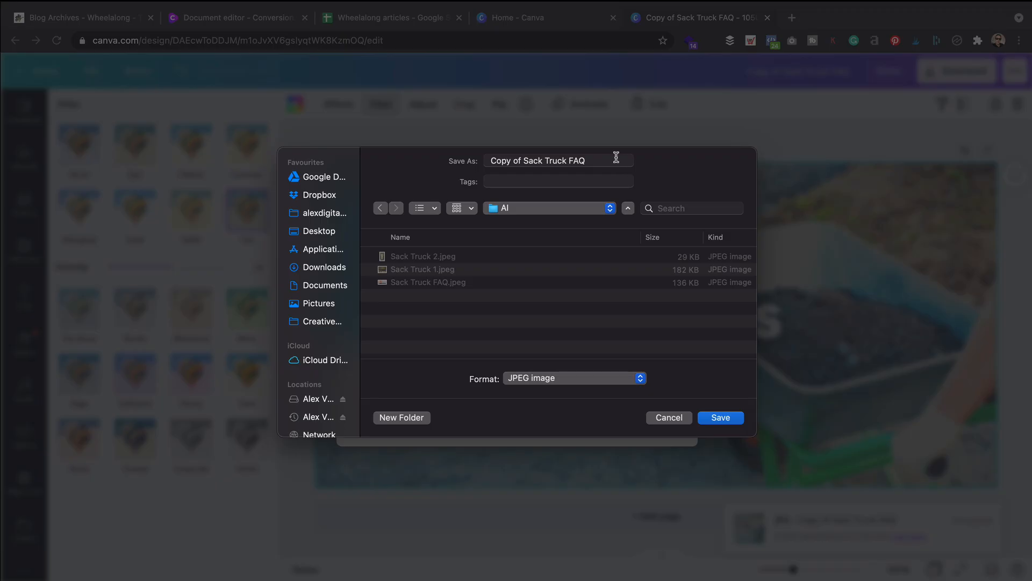
{"action": "left_click_drag", "start_coordinate": [615, 160], "coordinate": [392, 170]}
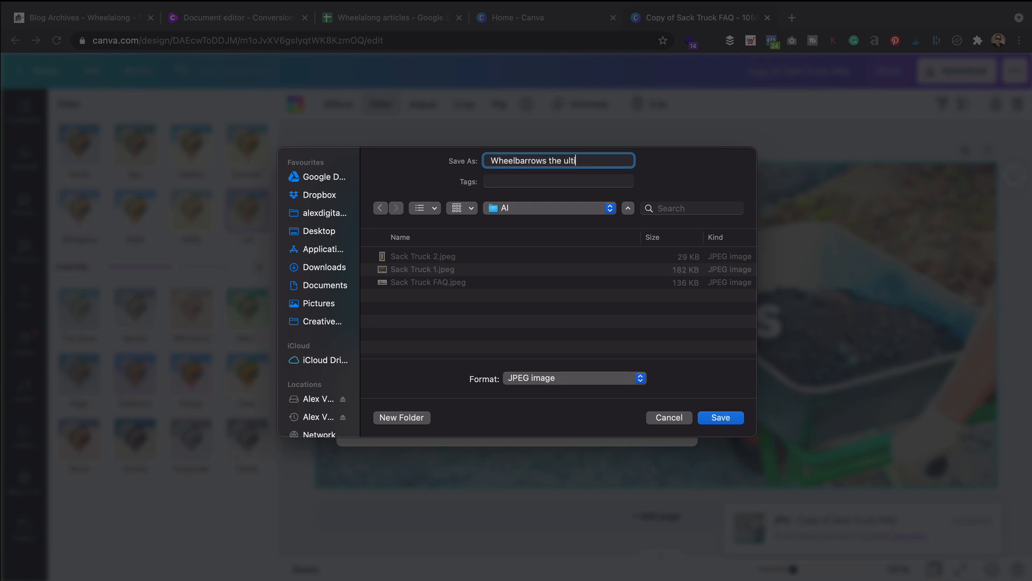
{"action": "left_click", "coordinate": [726, 419]}
{"action": "left_click", "coordinate": [583, 143]}
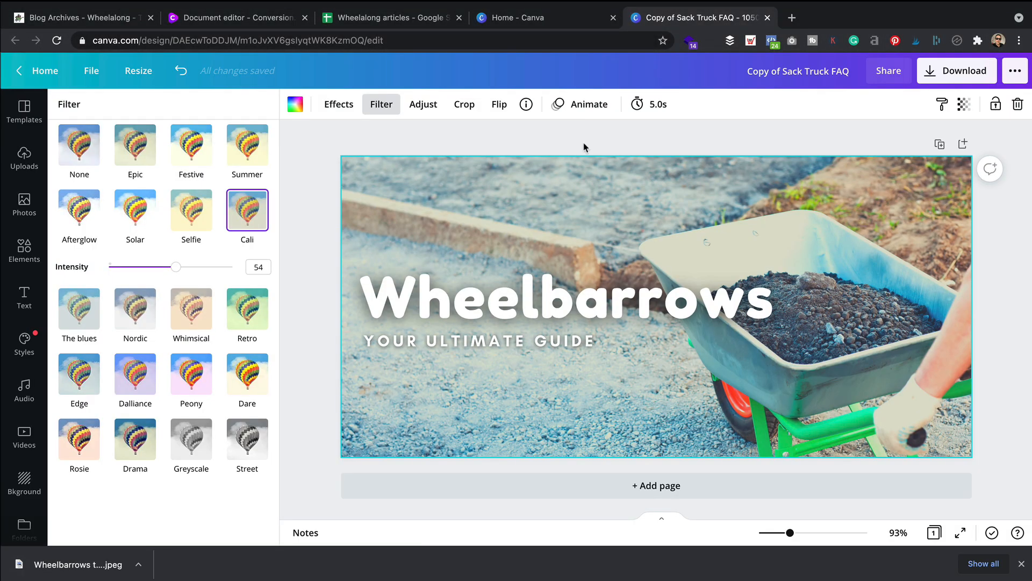
- Return to the home page and create a new blank Pinterest Pin design
{"action": "left_click", "coordinate": [52, 77]}
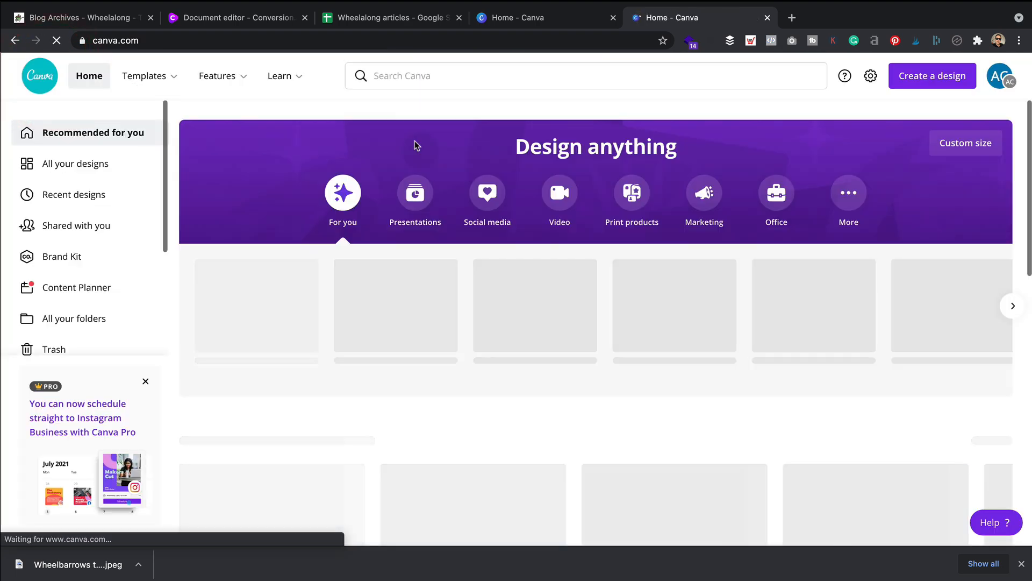
{"action": "scroll", "coordinate": [337, 240], "scroll_direction": "down", "scroll_amount": 3}
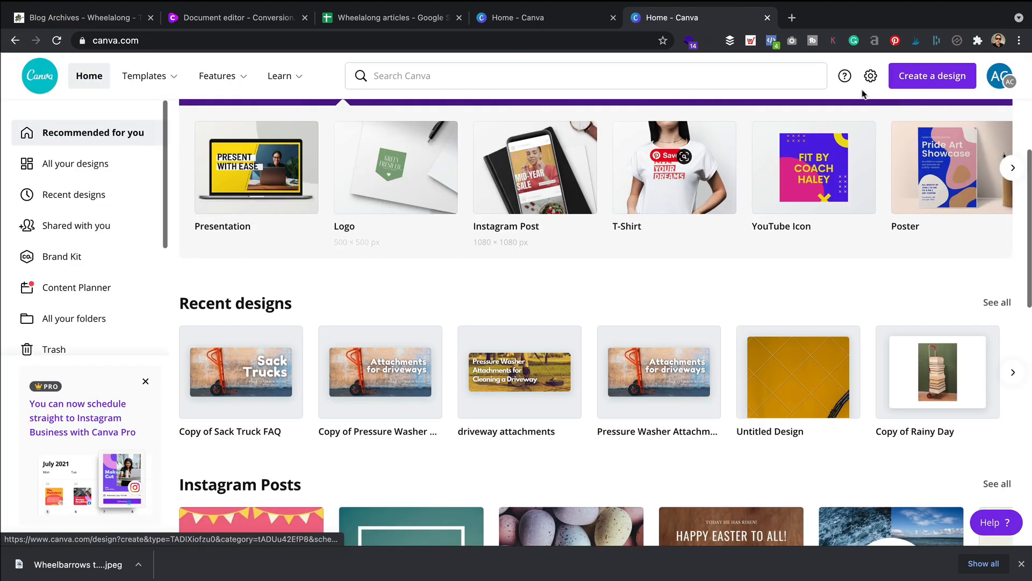
{"action": "left_click", "coordinate": [934, 76]}
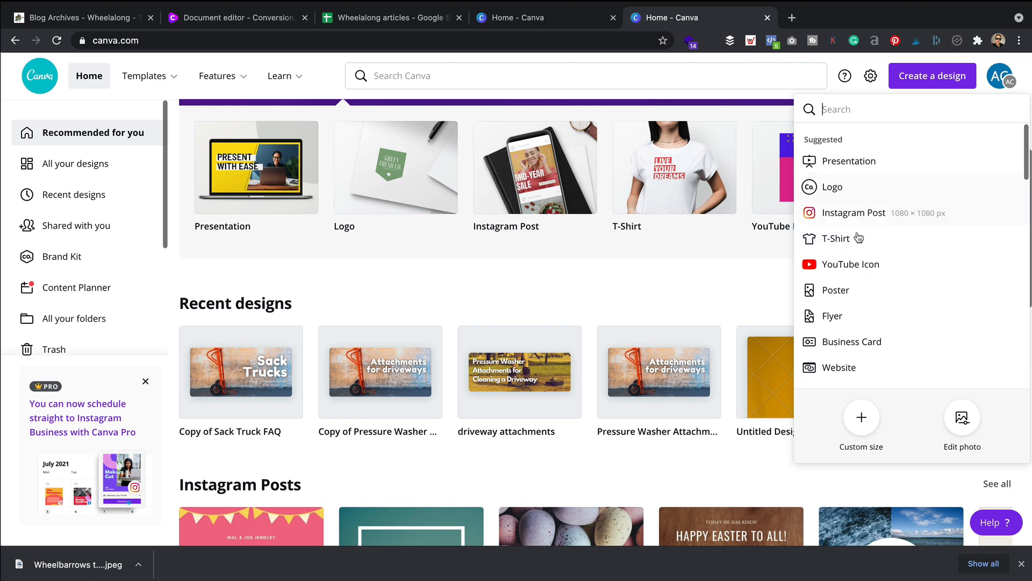
{"action": "left_click", "coordinate": [853, 110]}
{"action": "type", "text": "pint"}
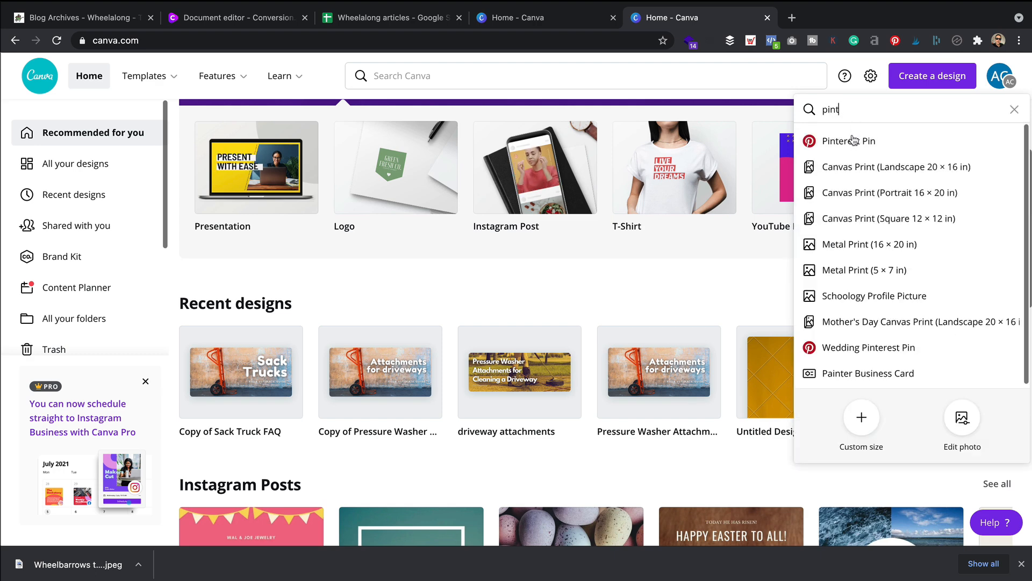
{"action": "left_click", "coordinate": [854, 141]}
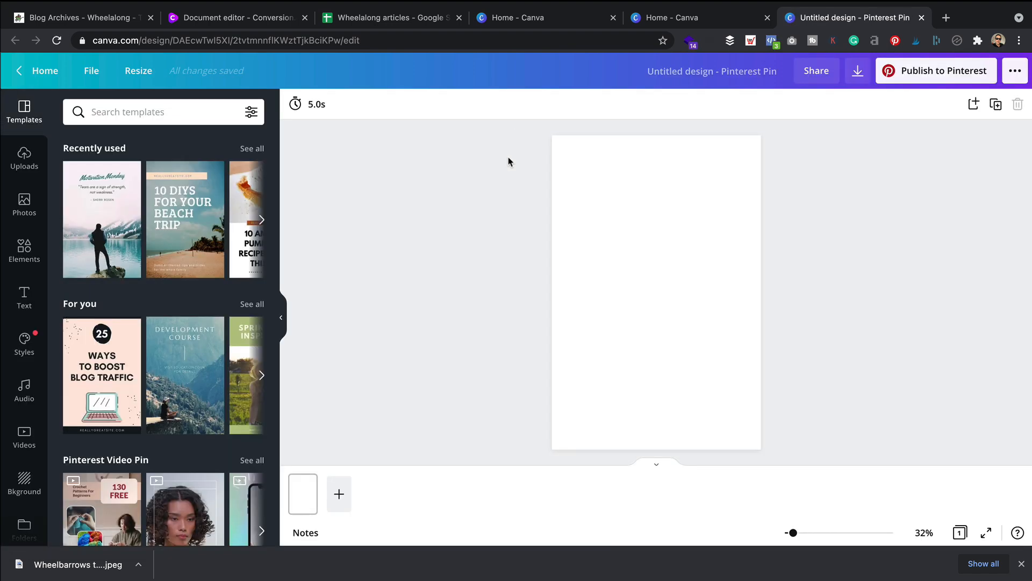
- Browse the pin templates and apply the recently used "Eat Better Feel Better" oranges template to the page
{"action": "scroll", "coordinate": [158, 278], "scroll_direction": "down", "scroll_amount": 6}
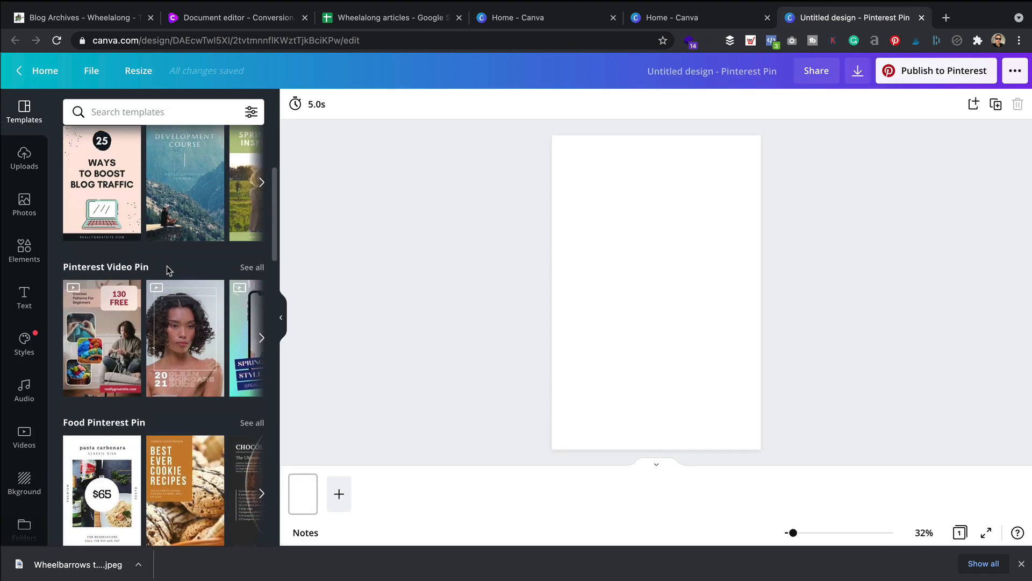
{"action": "scroll", "coordinate": [158, 278], "scroll_direction": "down", "scroll_amount": 5}
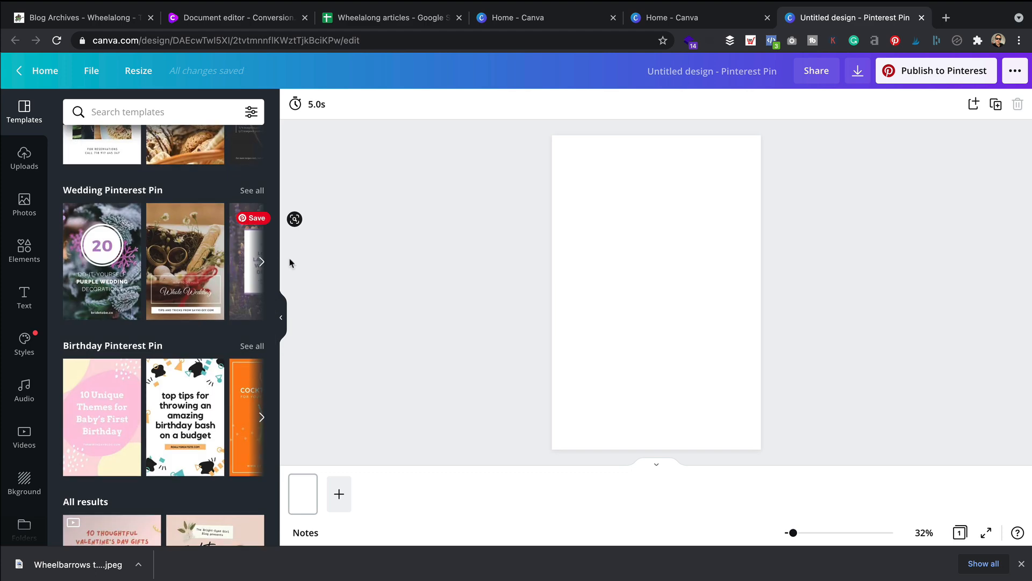
{"action": "left_click", "coordinate": [262, 260]}
{"action": "left_click", "coordinate": [262, 260]}
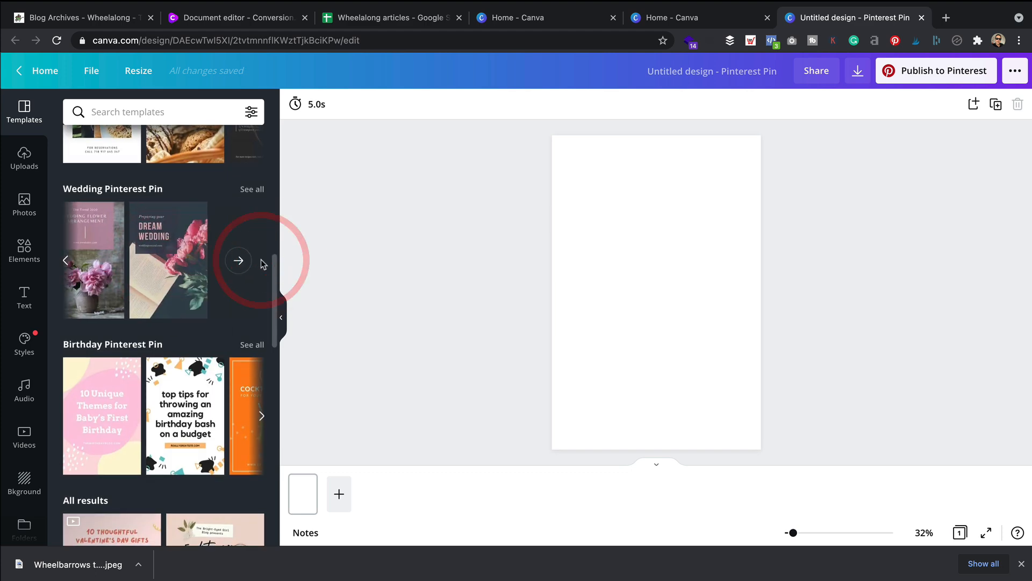
{"action": "scroll", "coordinate": [237, 261], "scroll_direction": "down", "scroll_amount": 5}
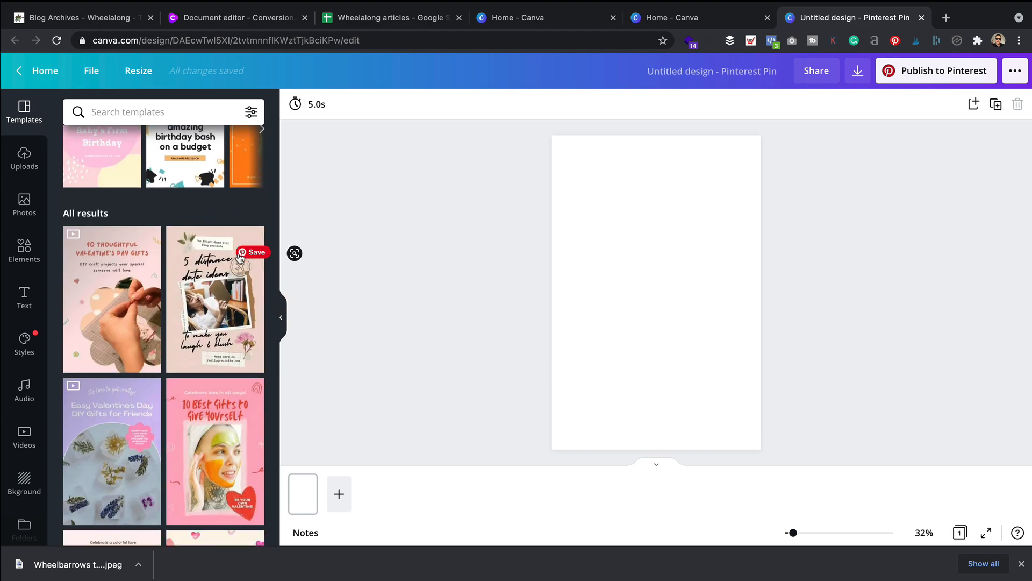
{"action": "scroll", "coordinate": [241, 257], "scroll_direction": "up", "scroll_amount": 10}
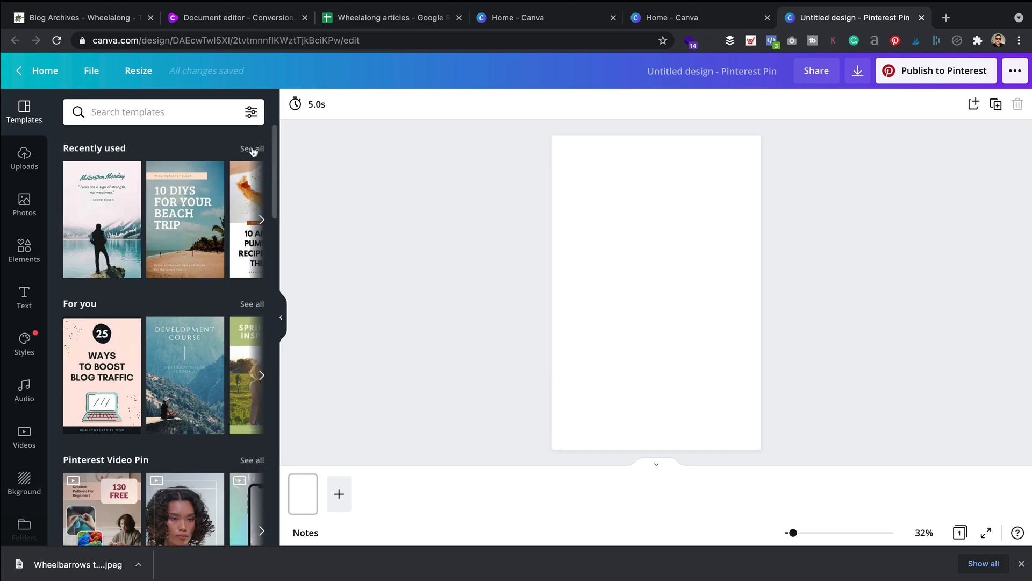
{"action": "left_click", "coordinate": [252, 150]}
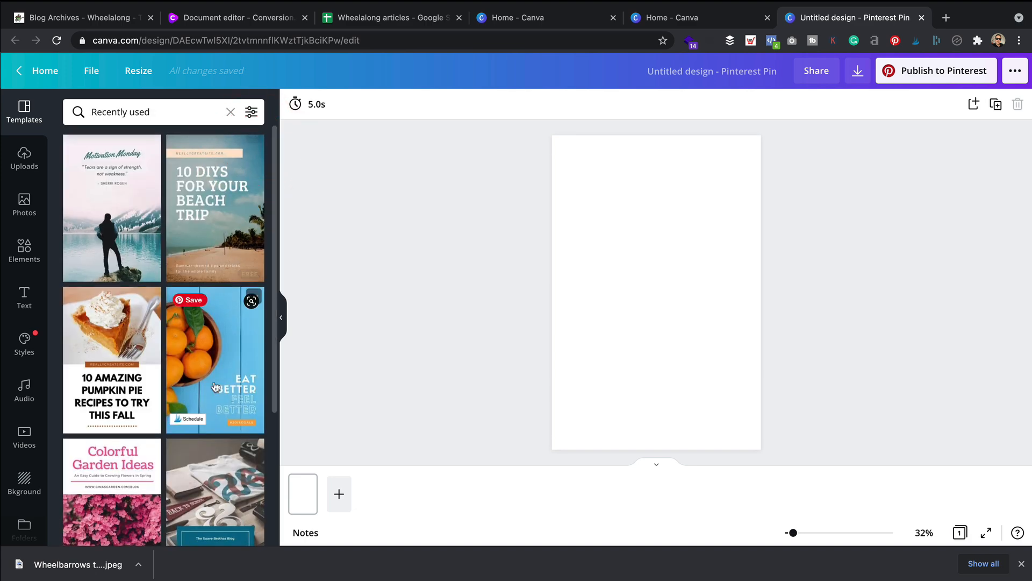
{"action": "left_click", "coordinate": [215, 386]}
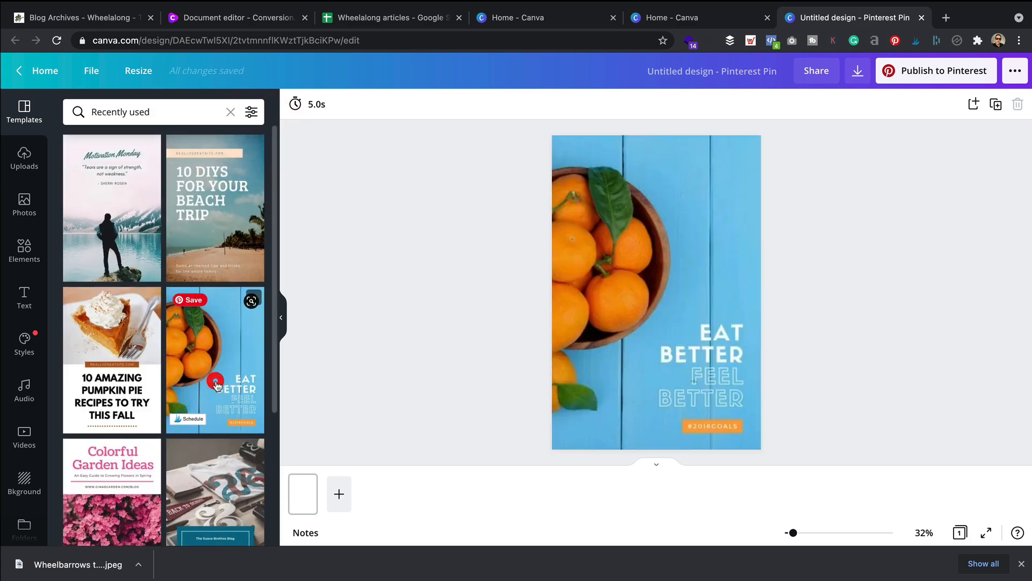
- Clear the template content from the page and apply the "Eat Better Feel Better" template again
{"action": "left_click", "coordinate": [712, 383]}
{"action": "left_click", "coordinate": [712, 383]}
{"action": "key", "text": "Delete"}
{"action": "left_click", "coordinate": [725, 346]}
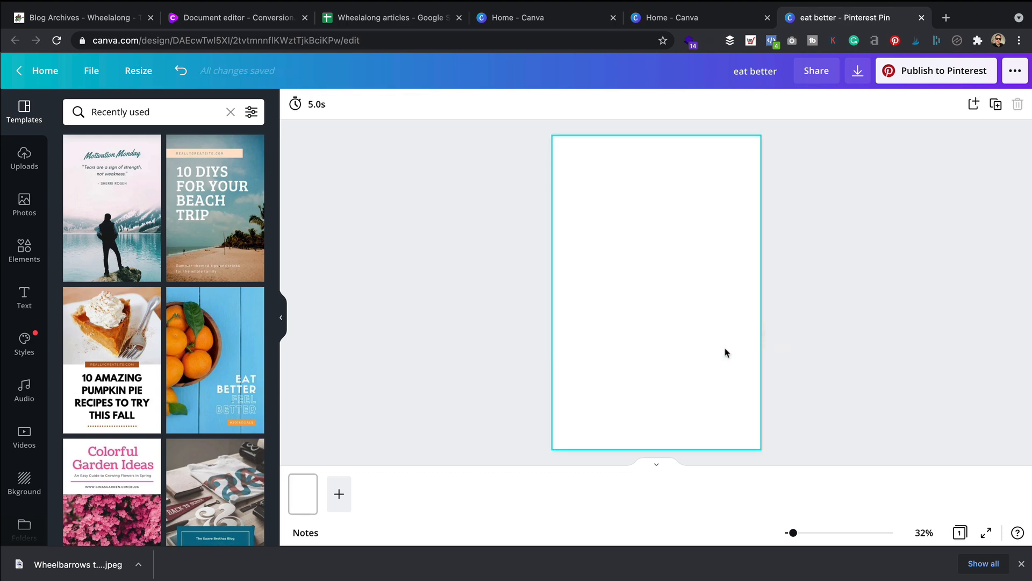
{"action": "left_click", "coordinate": [222, 334]}
{"action": "left_click", "coordinate": [756, 355]}
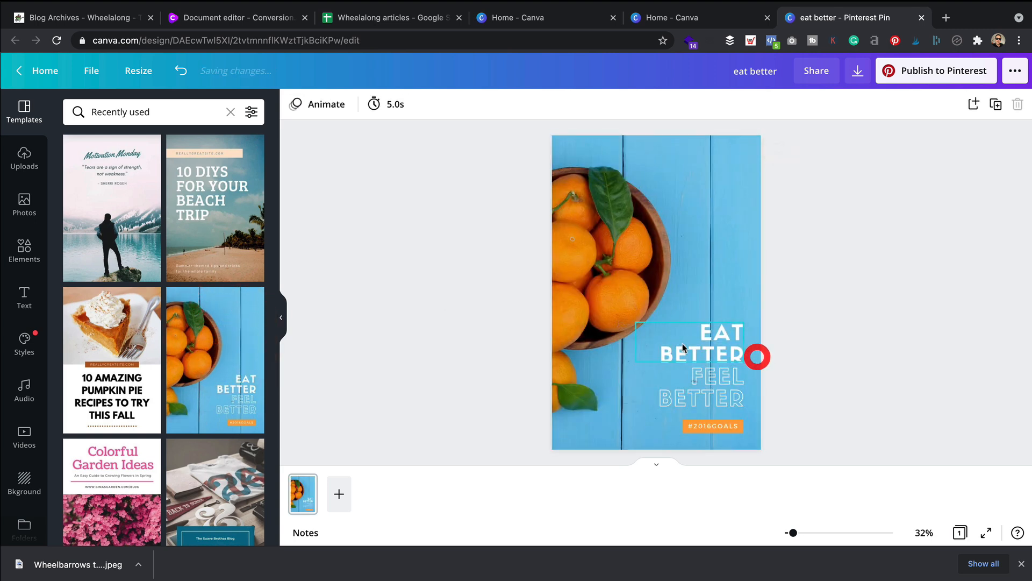
- Replace the "EAT BETTER" text on the pin with "WHEELBARROWS"
{"action": "left_click", "coordinate": [699, 350]}
{"action": "key", "text": "ctrl+a"}
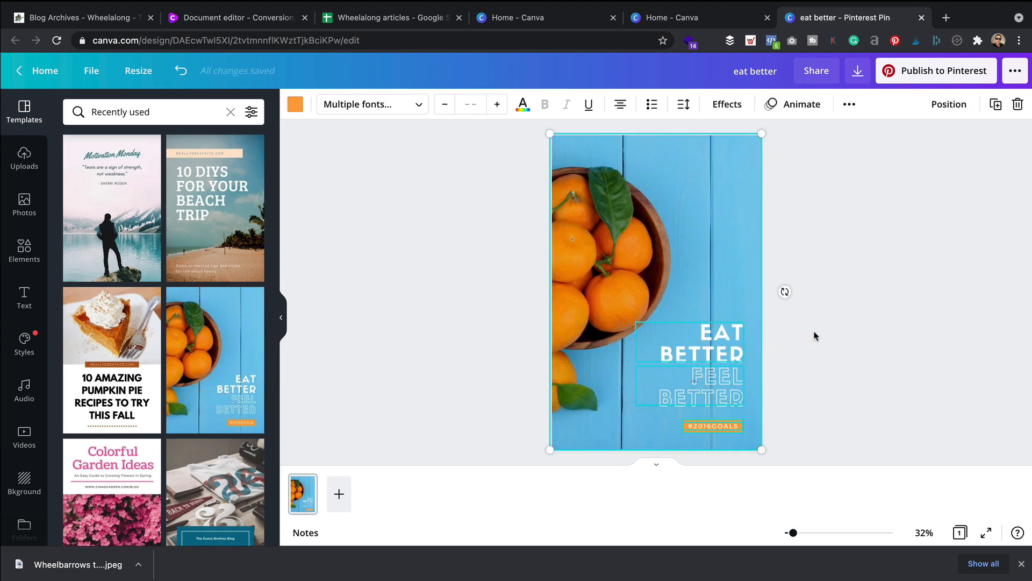
{"action": "left_click", "coordinate": [850, 327]}
{"action": "double_click", "coordinate": [693, 347]}
{"action": "key", "text": "ctrl+a"}
{"action": "type", "text": "WHE"}
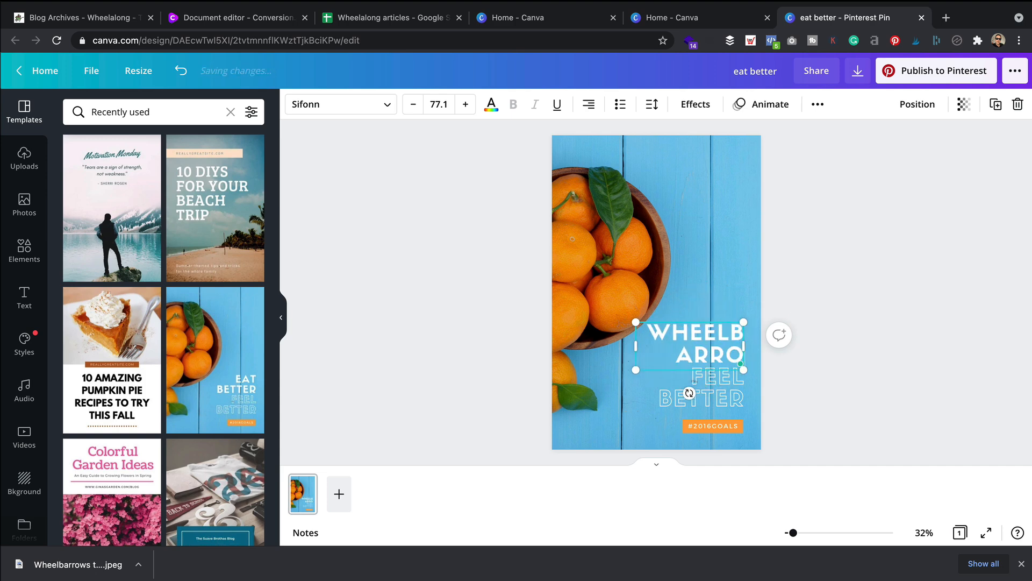
- Widen the WHEELBARROWS title to a single line and scale it down to fit within the pin above "FEEL BETTER"
{"action": "left_click_drag", "start_coordinate": [632, 345], "coordinate": [497, 340]}
{"action": "left_click", "coordinate": [776, 330]}
{"action": "left_click_drag", "start_coordinate": [653, 330], "coordinate": [655, 350]}
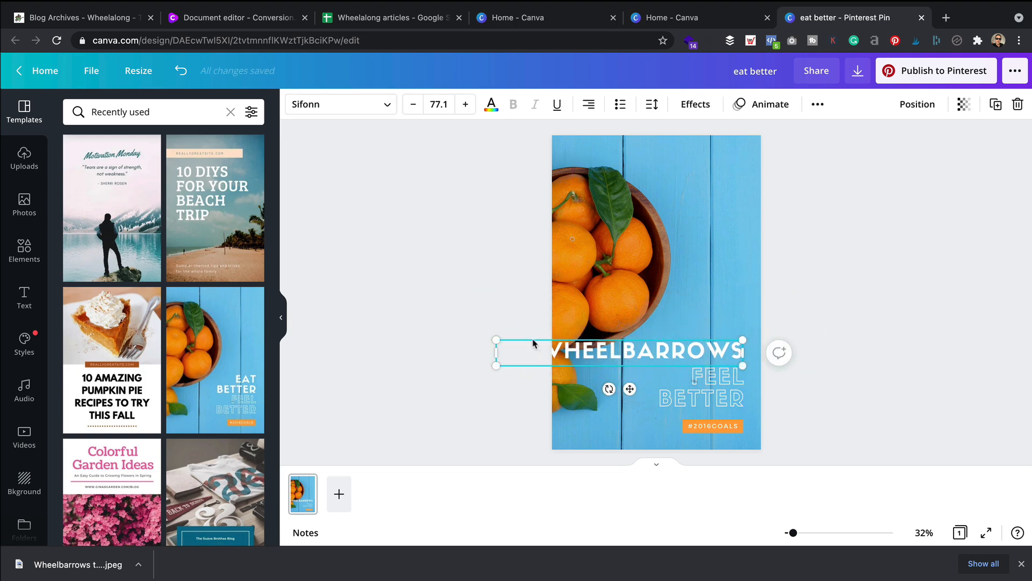
{"action": "left_click_drag", "start_coordinate": [490, 340], "coordinate": [569, 350]}
- Replace "FEEL BETTER" with "ULTIMATE GUIDE", scaled to two lines, and move the WHEELBARROWS title down directly above it
{"action": "left_click", "coordinate": [713, 398]}
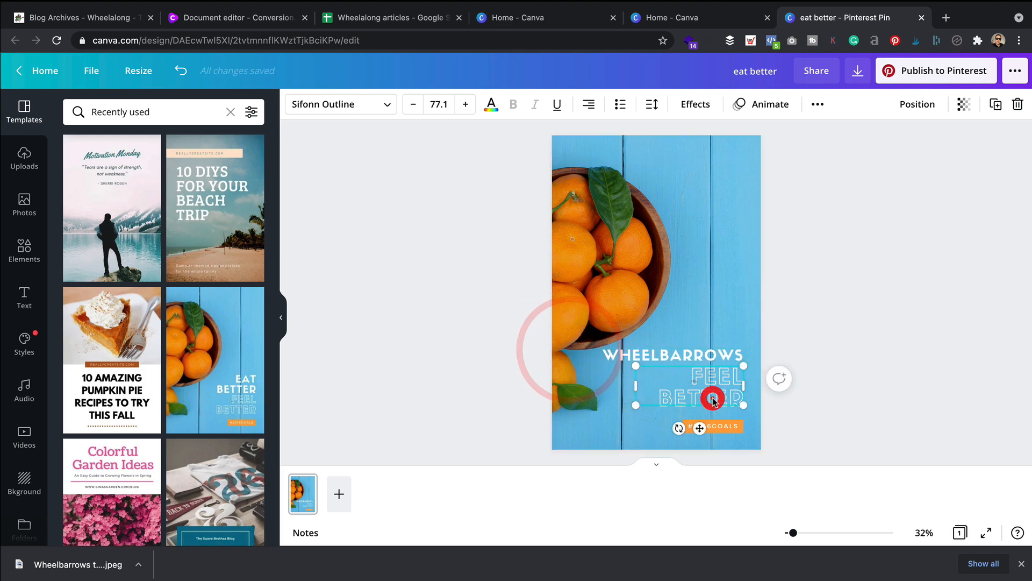
{"action": "key", "text": "BackSpace"}
{"action": "type", "text": "ULTIMATE GUIDE"}
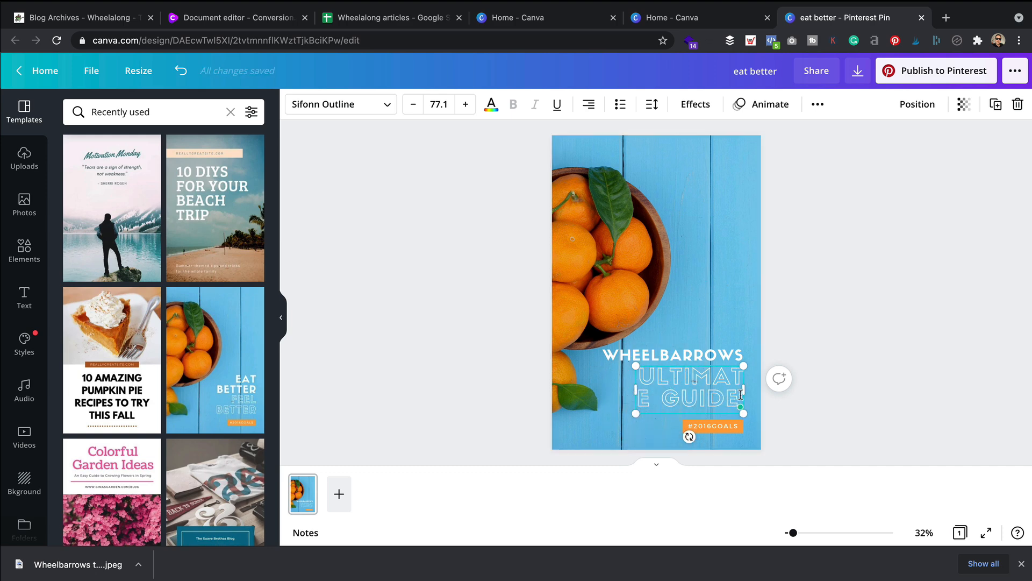
{"action": "key", "text": "BackSpace"}
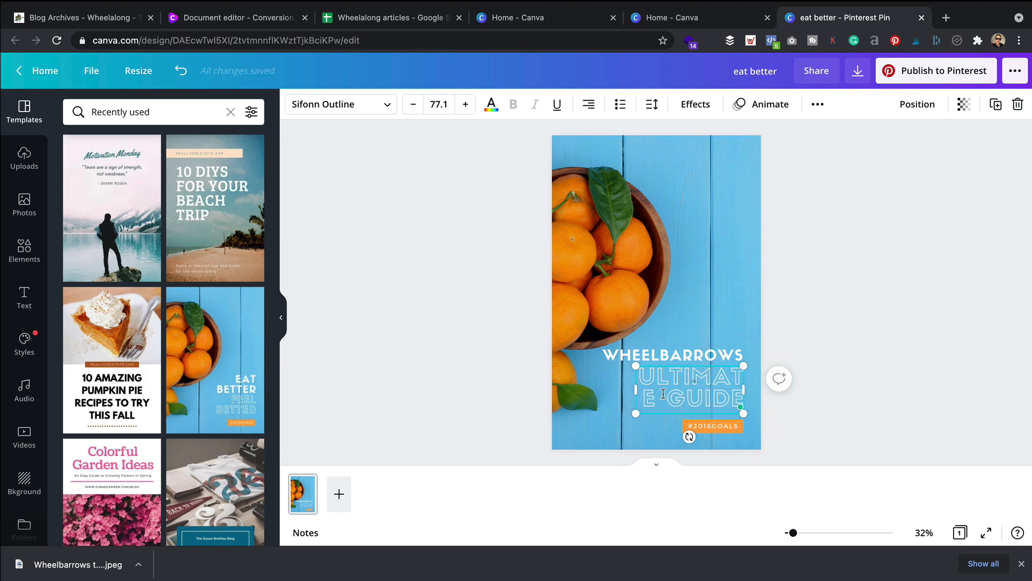
{"action": "mouse_move", "coordinate": [632, 387]}
{"action": "left_mouse_down"}
{"action": "mouse_move", "coordinate": [573, 390]}
{"action": "mouse_move", "coordinate": [621, 391]}
{"action": "left_mouse_up"}
{"action": "left_click_drag", "start_coordinate": [687, 355], "coordinate": [687, 369]}
- Replace the "#2016GOALS" label with the Wheelalong website address and fit it on one line beneath ULTIMATE GUIDE
{"action": "left_click", "coordinate": [707, 426]}
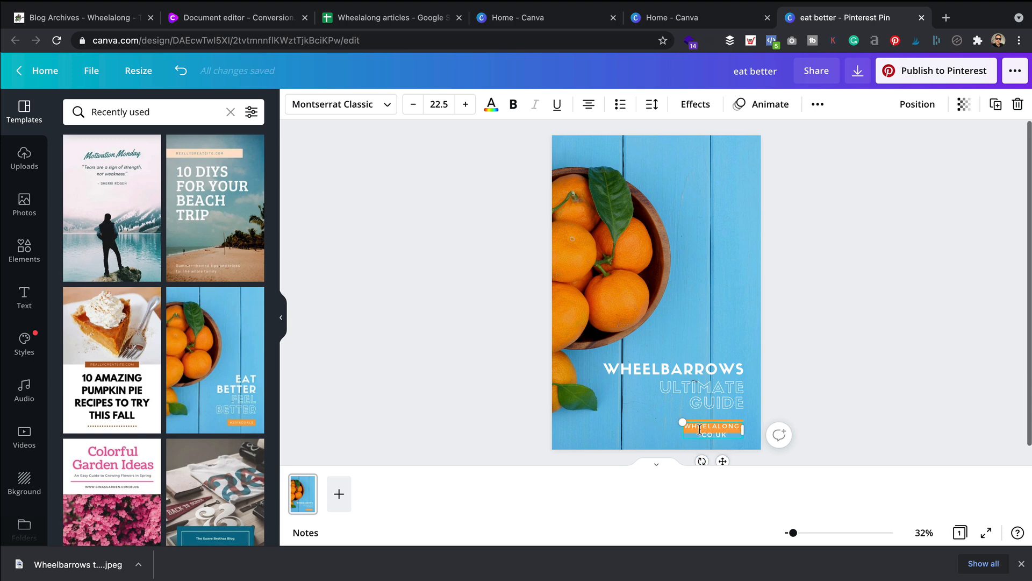
{"action": "left_click_drag", "start_coordinate": [652, 424], "coordinate": [675, 423]}
{"action": "left_click_drag", "start_coordinate": [783, 434], "coordinate": [788, 431]}
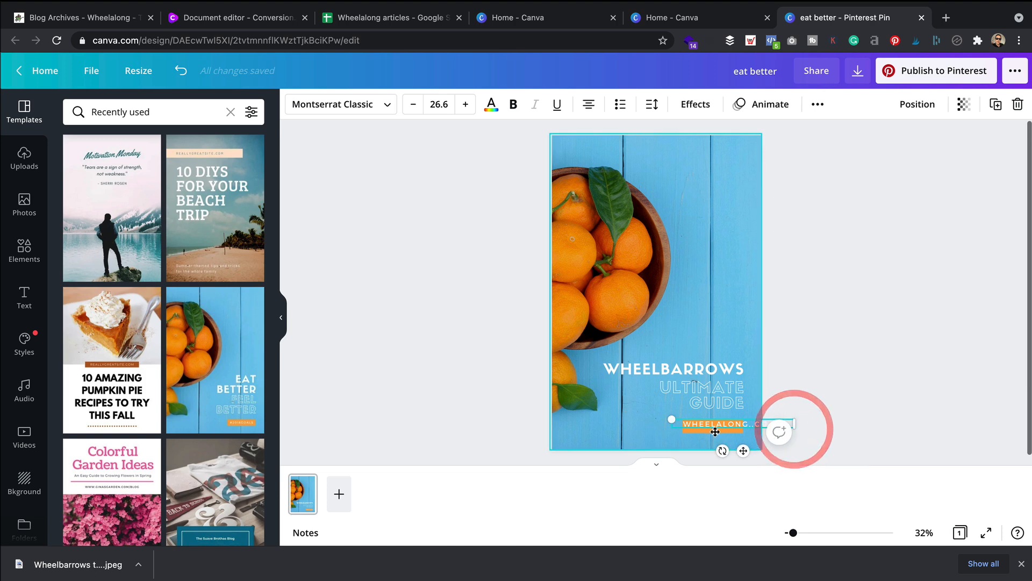
{"action": "left_click_drag", "start_coordinate": [756, 422], "coordinate": [693, 422]}
- Delete the orange box behind the website address
{"action": "left_click", "coordinate": [688, 426]}
{"action": "key", "text": "Delete"}
{"action": "left_click", "coordinate": [834, 369]}
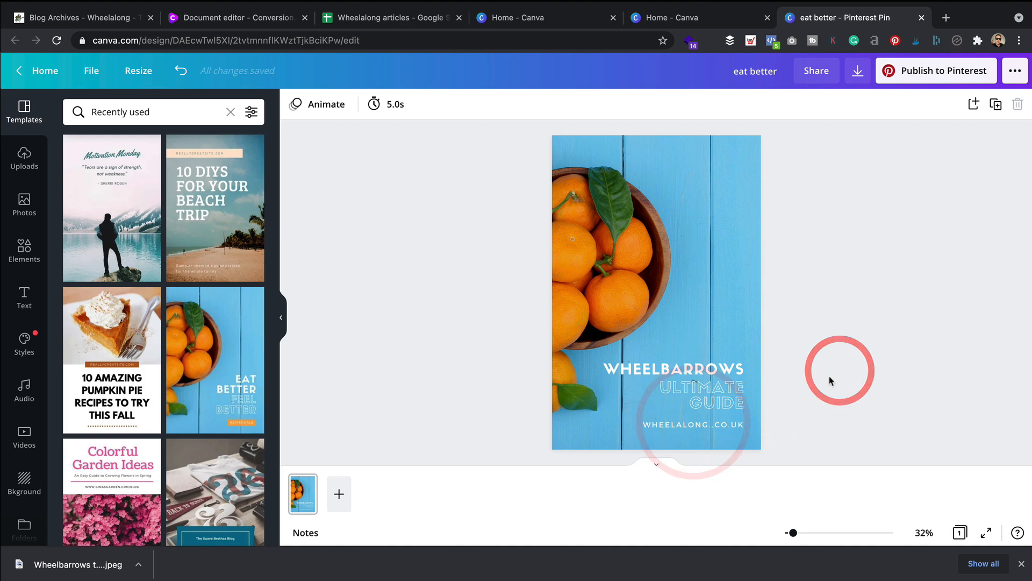
- Correct the website address to "WHEELALONG.CO.UK" and align its right end with the title text above
{"action": "left_click", "coordinate": [717, 425]}
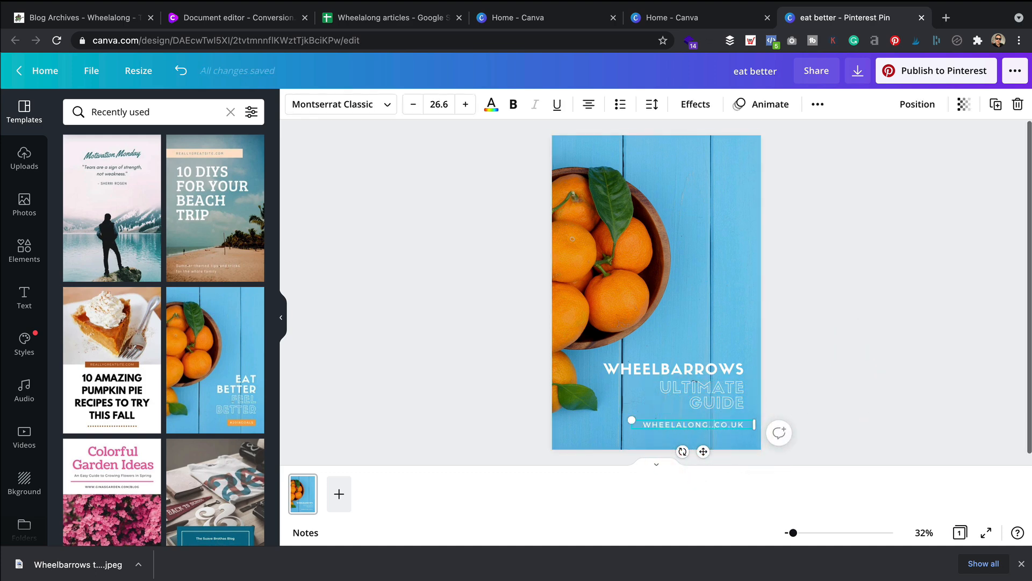
{"action": "left_click", "coordinate": [776, 329]}
{"action": "left_click_drag", "start_coordinate": [705, 423], "coordinate": [706, 424]}
{"action": "left_click", "coordinate": [882, 318]}
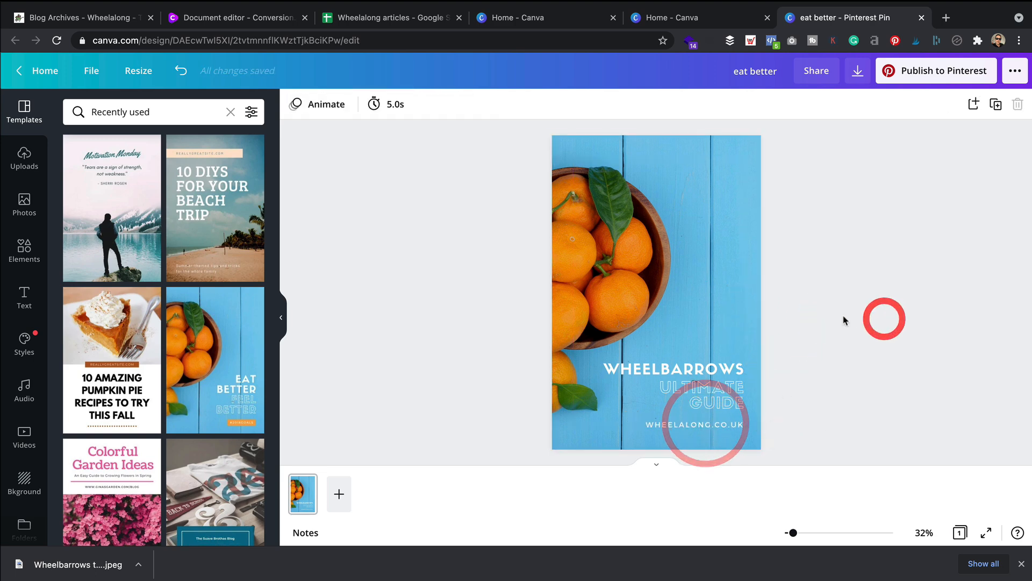
- Search the photo library for "wheelbarrow" and replace the oranges background with the photo of a wheelbarrow full of pumpkins beside a tree
{"action": "left_click", "coordinate": [24, 203]}
{"action": "left_click", "coordinate": [170, 116]}
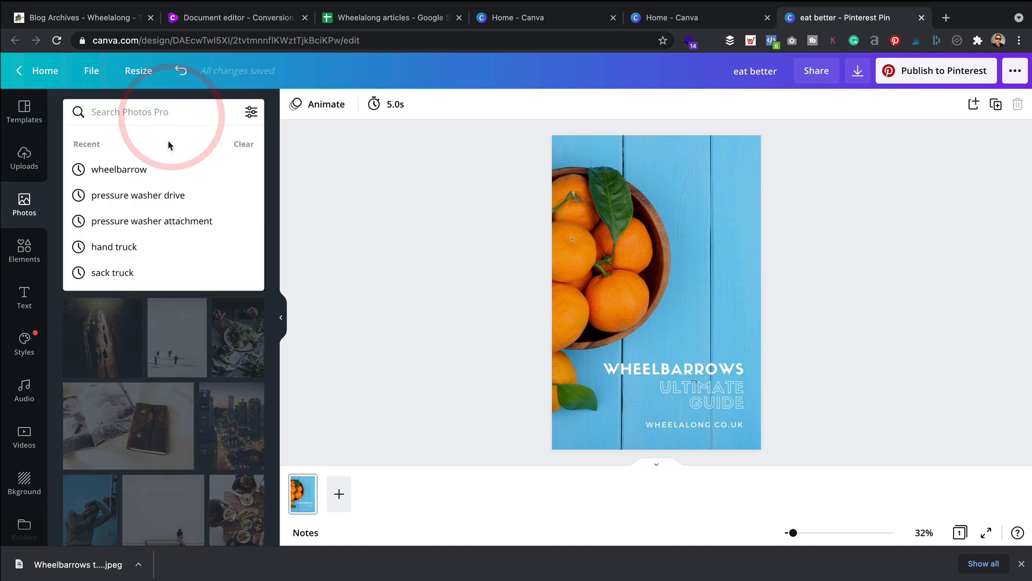
{"action": "type", "text": "w"}
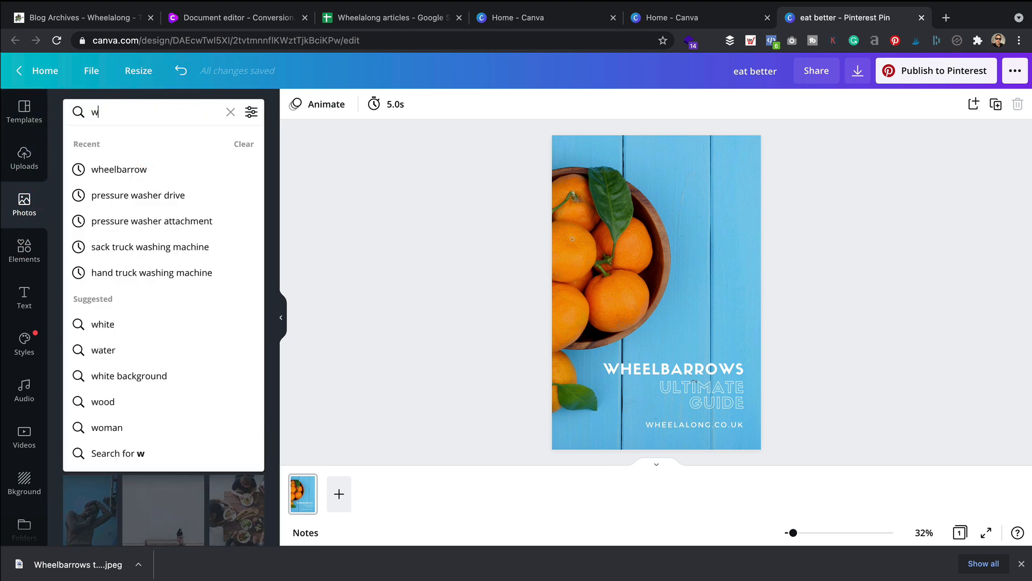
{"action": "left_click", "coordinate": [134, 170]}
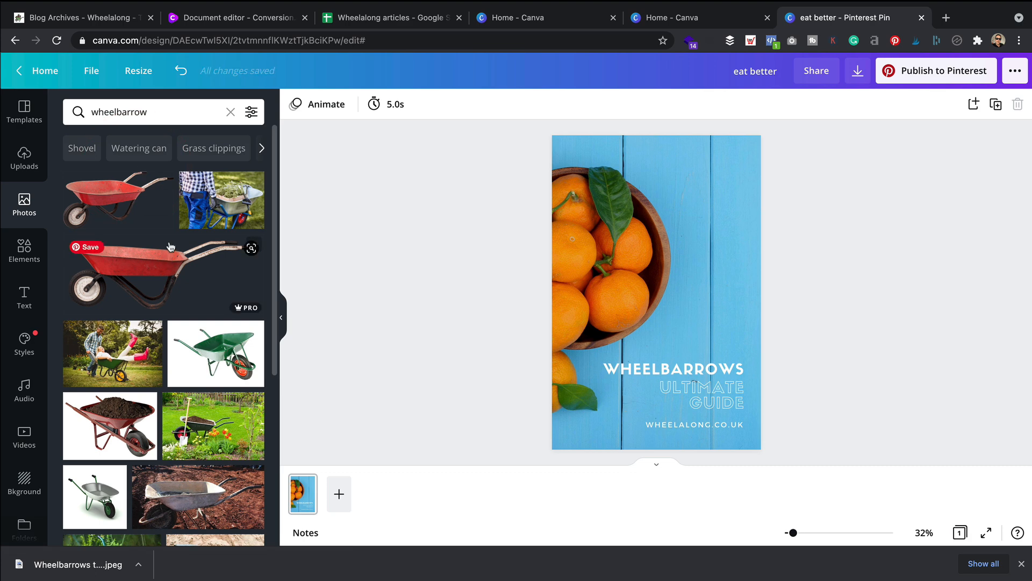
{"action": "scroll", "coordinate": [169, 246], "scroll_direction": "down", "scroll_amount": 5}
{"action": "scroll", "coordinate": [170, 246], "scroll_direction": "down", "scroll_amount": 1}
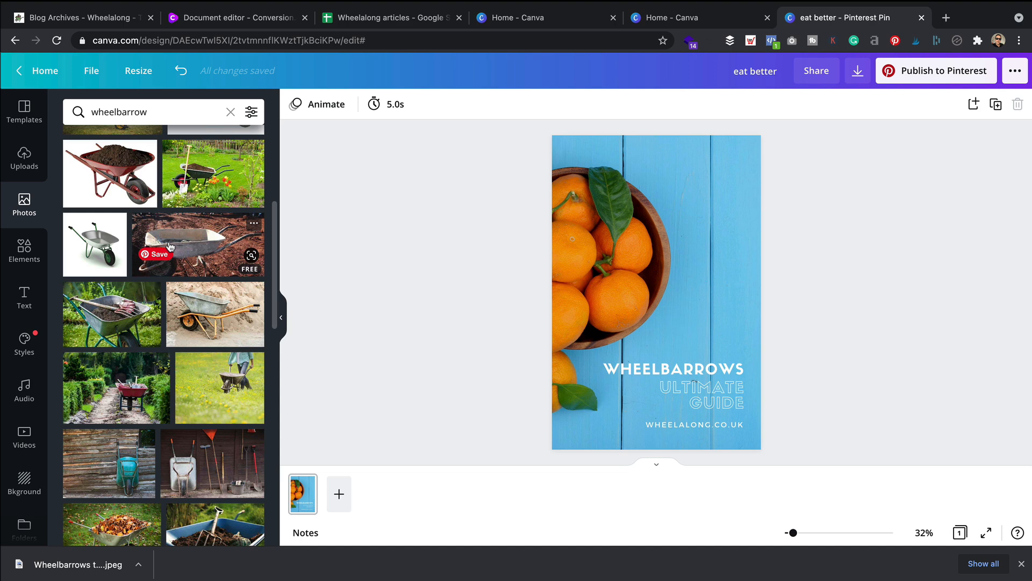
{"action": "scroll", "coordinate": [169, 246], "scroll_direction": "down", "scroll_amount": 3}
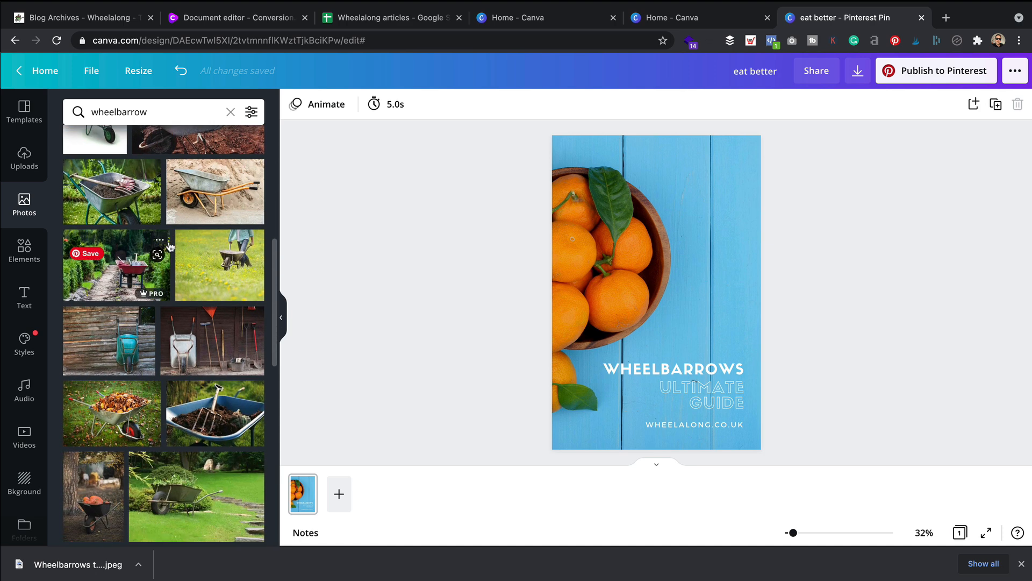
{"action": "scroll", "coordinate": [169, 247], "scroll_direction": "down", "scroll_amount": 2}
{"action": "left_click_drag", "start_coordinate": [92, 425], "coordinate": [694, 397]}
{"action": "left_click_drag", "start_coordinate": [708, 327], "coordinate": [610, 259]}
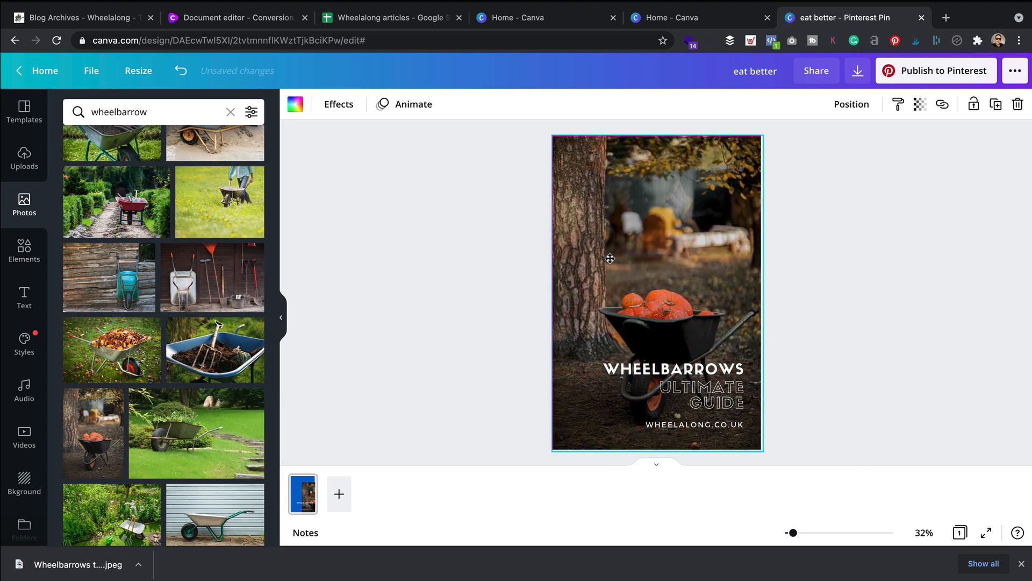
{"action": "left_click", "coordinate": [863, 266]}
- Move the WHEELBARROWS title, ULTIMATE GUIDE and website address together up to just above the pumpkins
{"action": "left_click", "coordinate": [693, 368]}
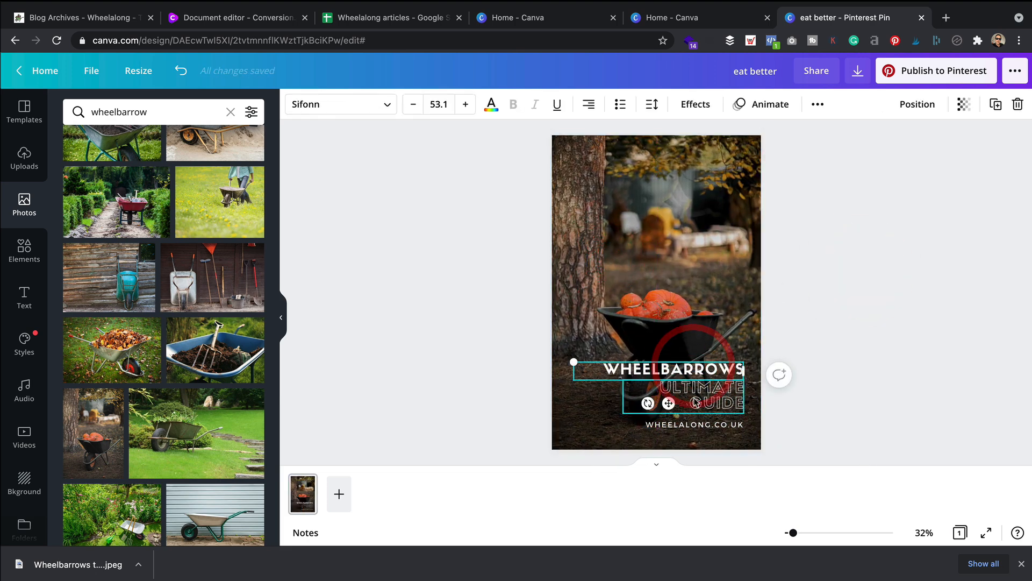
{"action": "left_click", "coordinate": [695, 424], "text": "shift"}
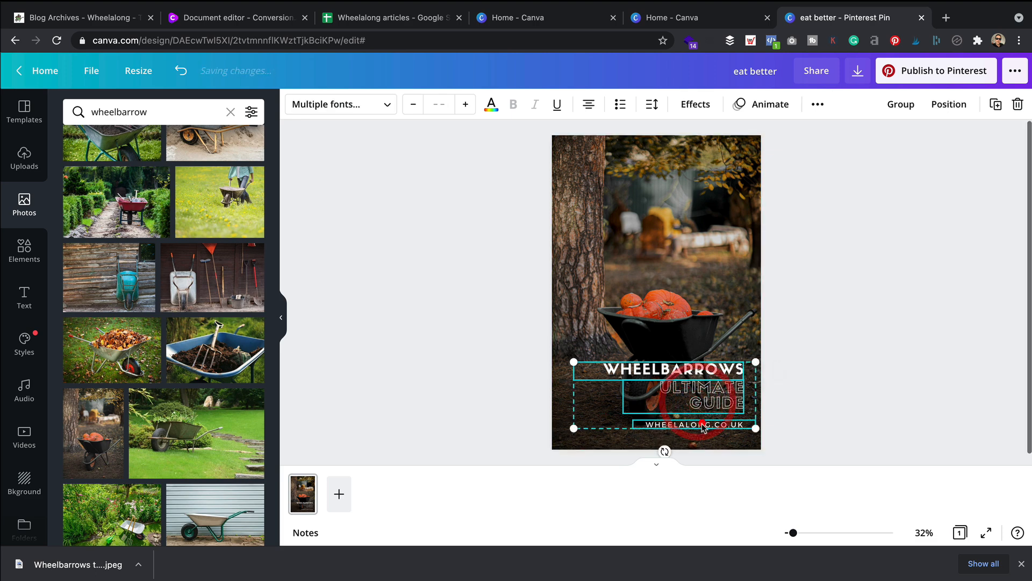
{"action": "left_click_drag", "start_coordinate": [691, 430], "coordinate": [707, 252]}
{"action": "left_click", "coordinate": [864, 235]}
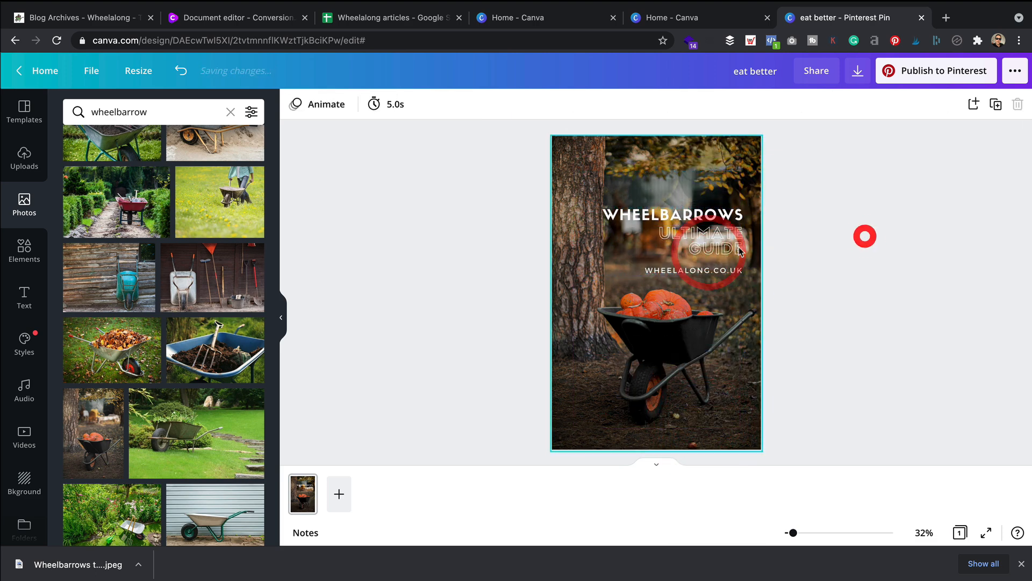
- Change the outlined subtitle to "YOUR ULTIMATE GUIDE" and widen its text box so no word is split
{"action": "left_click", "coordinate": [686, 236]}
{"action": "left_click", "coordinate": [668, 233]}
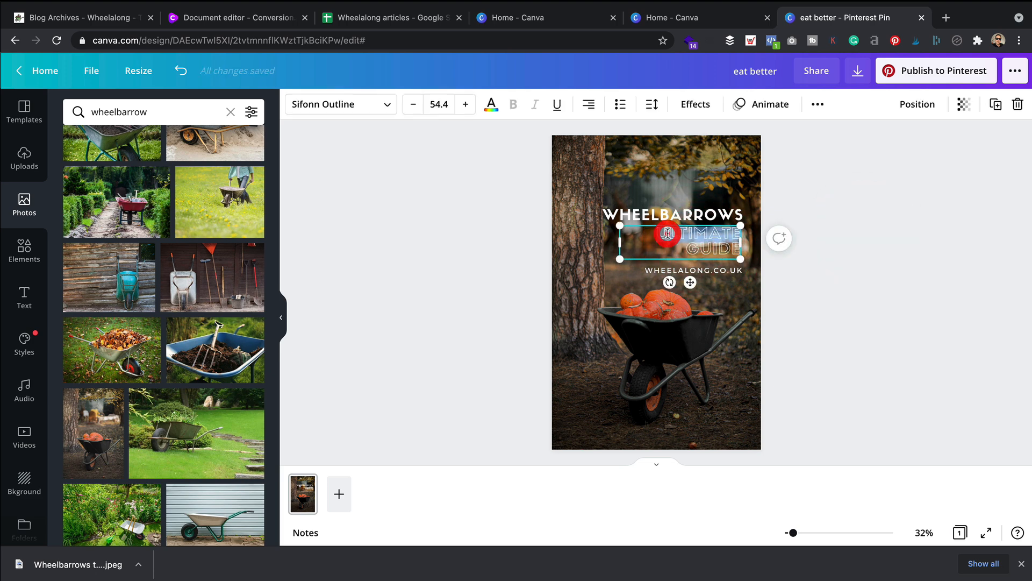
{"action": "type", "text": "YOU"}
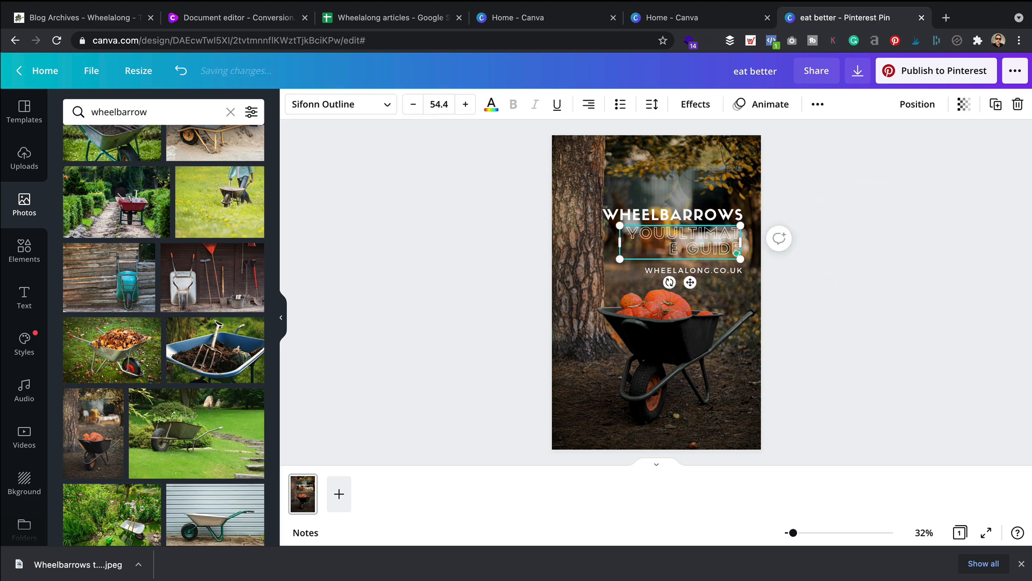
{"action": "left_click_drag", "start_coordinate": [621, 251], "coordinate": [574, 253]}
{"action": "left_click", "coordinate": [649, 234]}
{"action": "type", "text": "R"}
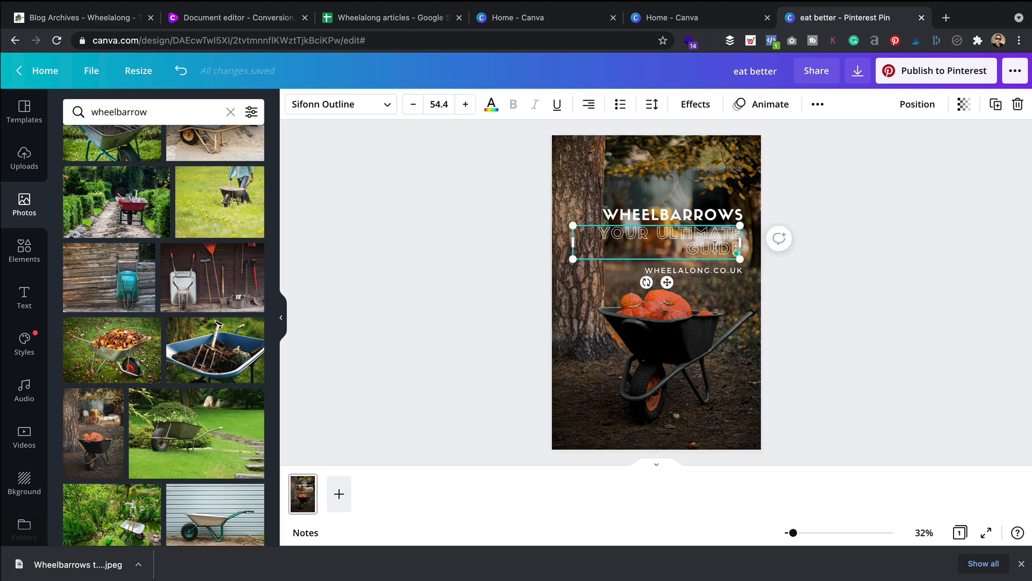
{"action": "left_click", "coordinate": [945, 271]}
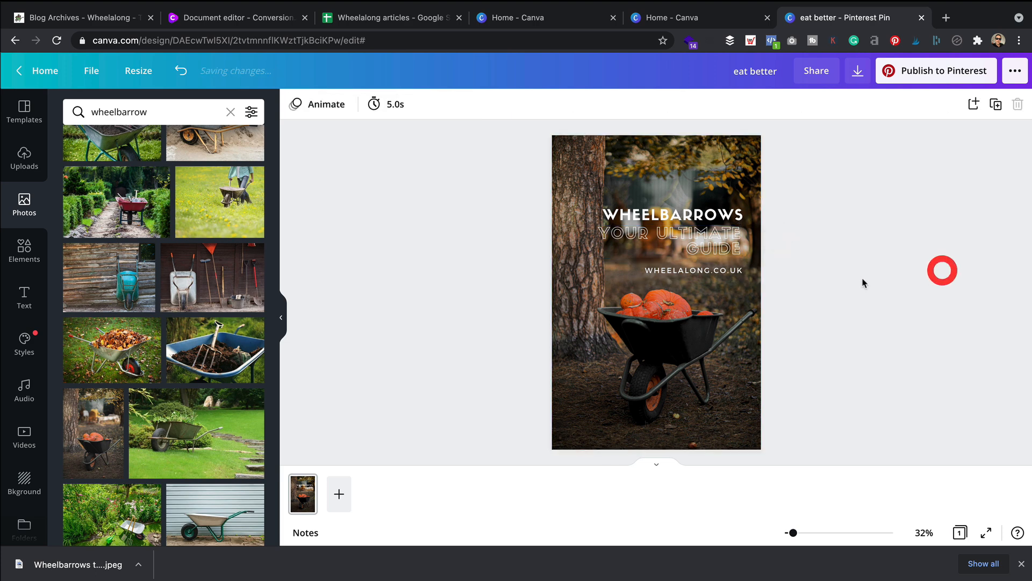
- Set the "YOUR ULTIMATE GUIDE" subtitle in the solid Sifonn font and reduce its size until it fits on one line under the title
{"action": "left_click", "coordinate": [714, 245]}
{"action": "left_click", "coordinate": [380, 105]}
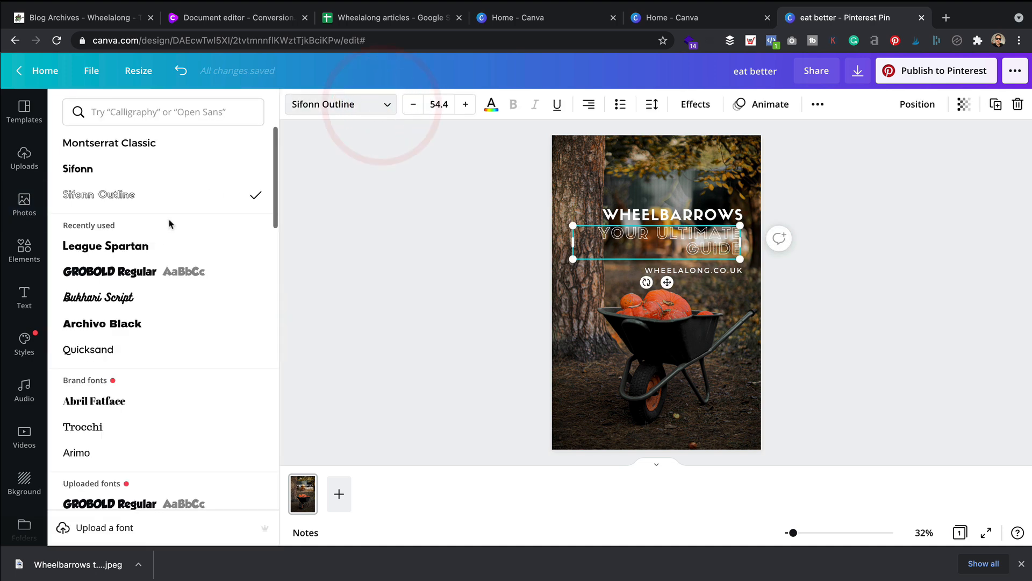
{"action": "left_click", "coordinate": [102, 165]}
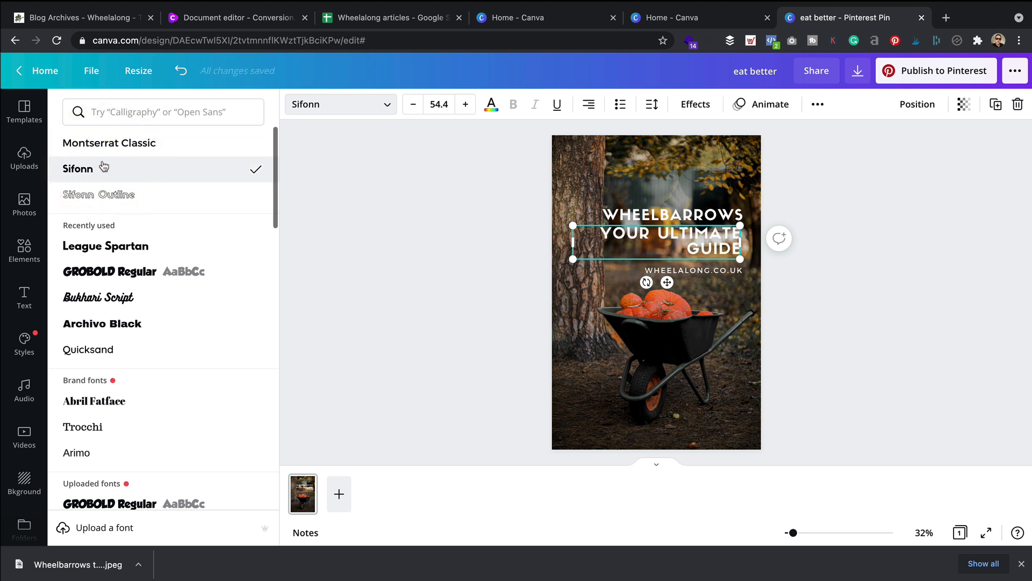
{"action": "left_click", "coordinate": [412, 105]}
{"action": "left_click", "coordinate": [412, 104]}
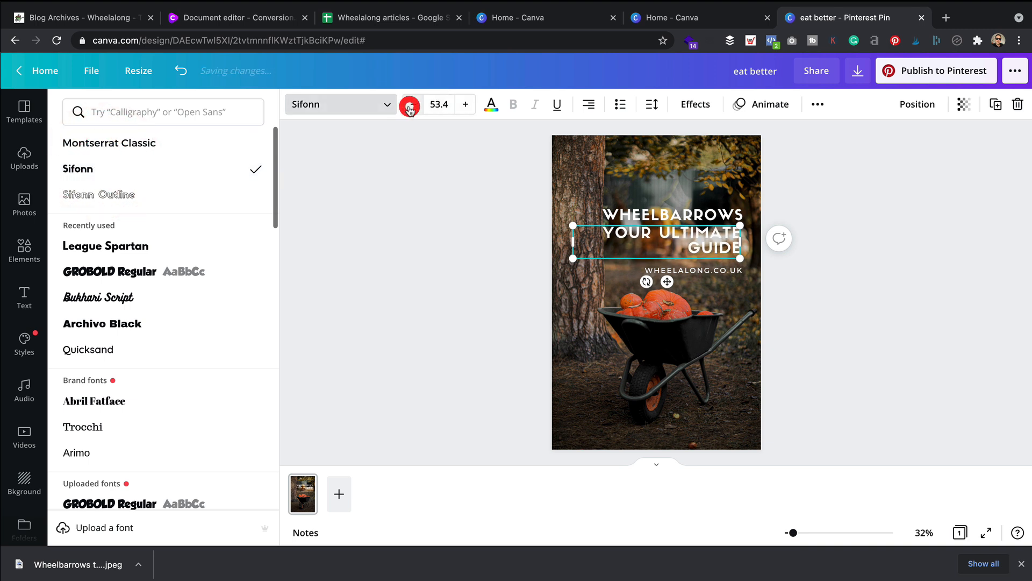
{"action": "left_click", "coordinate": [412, 105]}
{"action": "left_click", "coordinate": [412, 105]}
{"action": "left_click", "coordinate": [411, 105]}
{"action": "left_click", "coordinate": [411, 105]}
{"action": "left_click", "coordinate": [411, 106]}
{"action": "left_click", "coordinate": [412, 105]}
{"action": "left_click", "coordinate": [411, 105]}
{"action": "left_click", "coordinate": [412, 105]}
{"action": "left_click", "coordinate": [412, 105]}
{"action": "left_click", "coordinate": [412, 105]}
{"action": "left_click", "coordinate": [412, 105]}
{"action": "left_click", "coordinate": [411, 105]}
{"action": "left_click", "coordinate": [412, 105]}
{"action": "left_click", "coordinate": [411, 105]}
{"action": "left_click", "coordinate": [411, 106]}
{"action": "left_click", "coordinate": [411, 105]}
{"action": "left_click", "coordinate": [411, 106]}
{"action": "left_click", "coordinate": [411, 106]}
{"action": "left_click", "coordinate": [832, 210]}
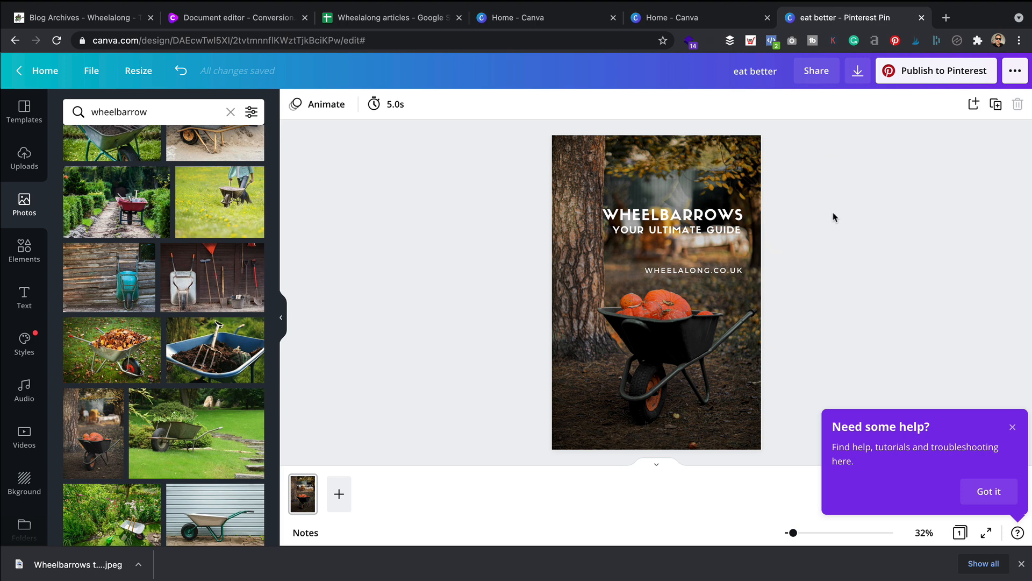
{"action": "left_click", "coordinate": [1013, 428]}
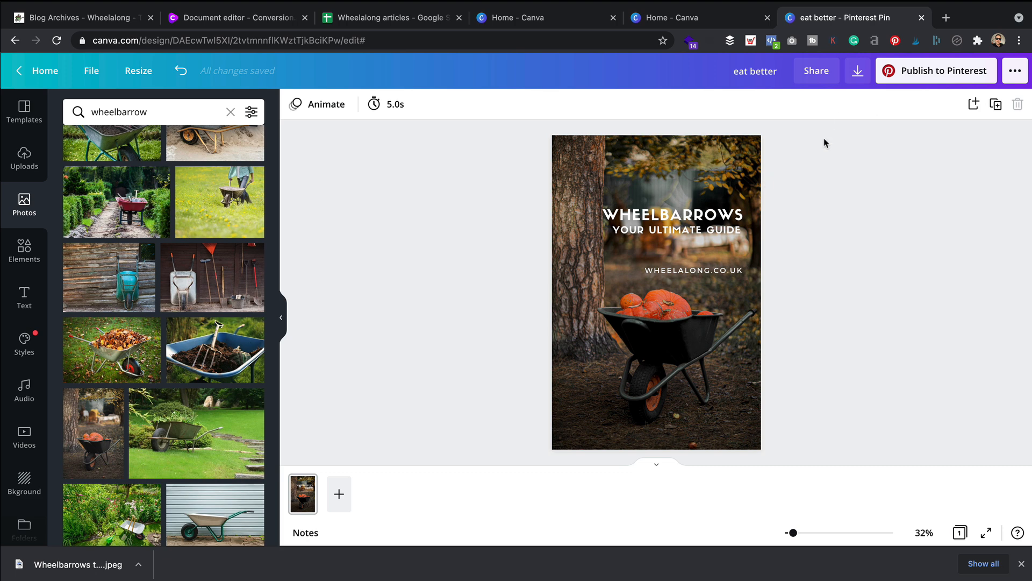
- Download the finished pin as a JPEG image named "Wheelbarrow ultimate guide pin" in the AI folder
{"action": "left_click", "coordinate": [1017, 70]}
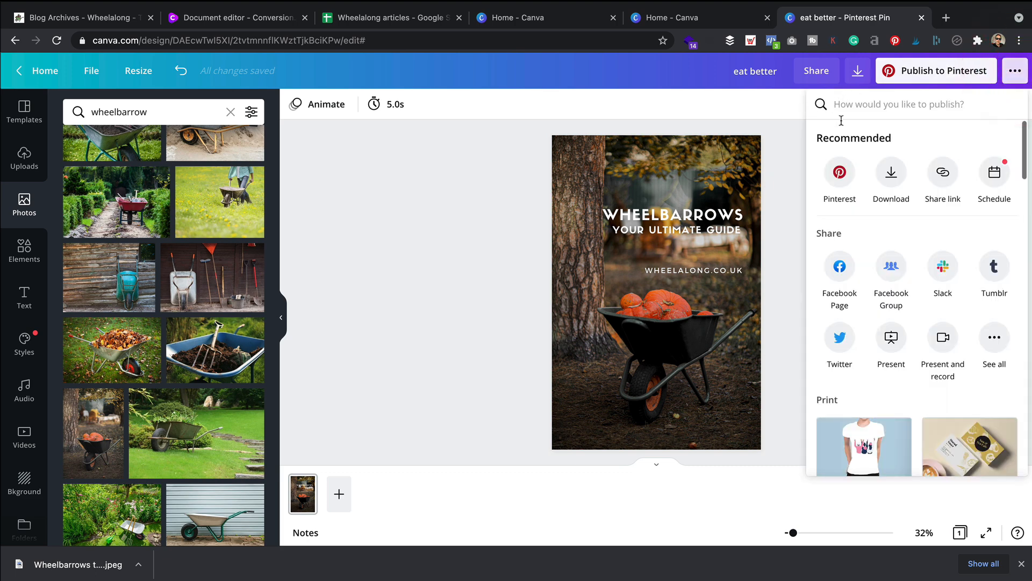
{"action": "left_click", "coordinate": [888, 164]}
{"action": "left_click", "coordinate": [887, 161]}
{"action": "left_click", "coordinate": [878, 199]}
{"action": "left_click", "coordinate": [918, 330]}
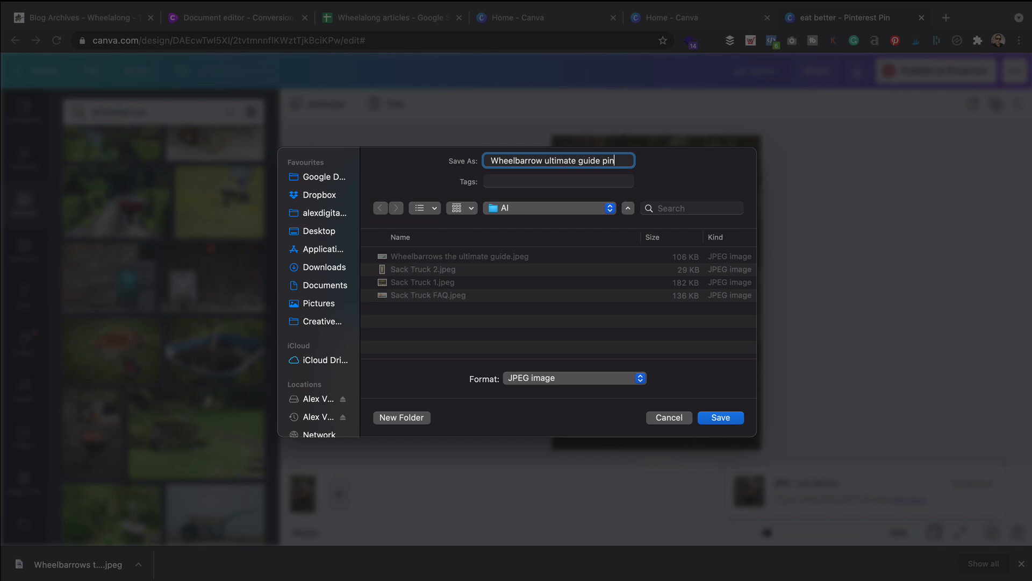
{"action": "left_click", "coordinate": [735, 420]}
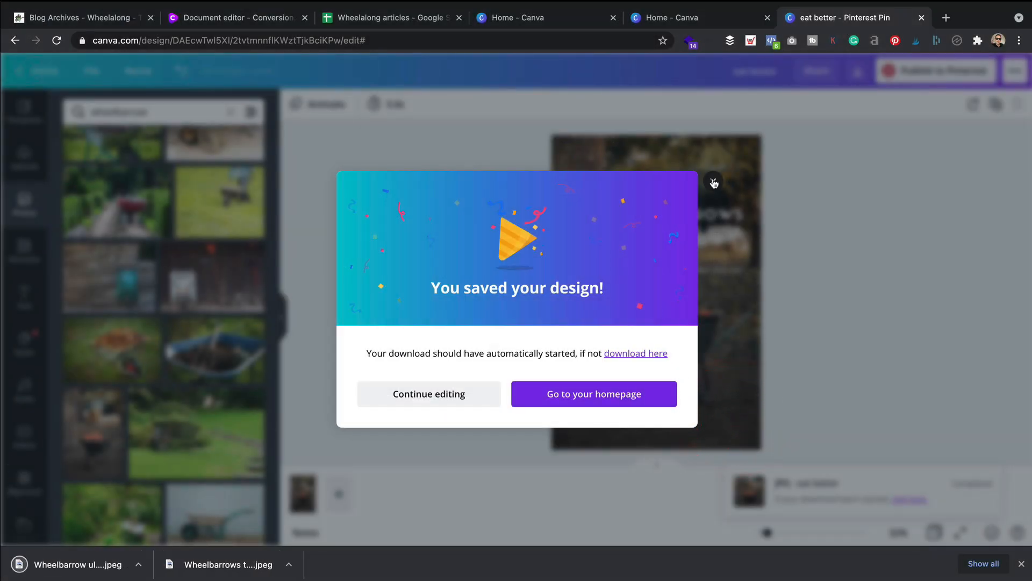
{"action": "left_click", "coordinate": [840, 236]}
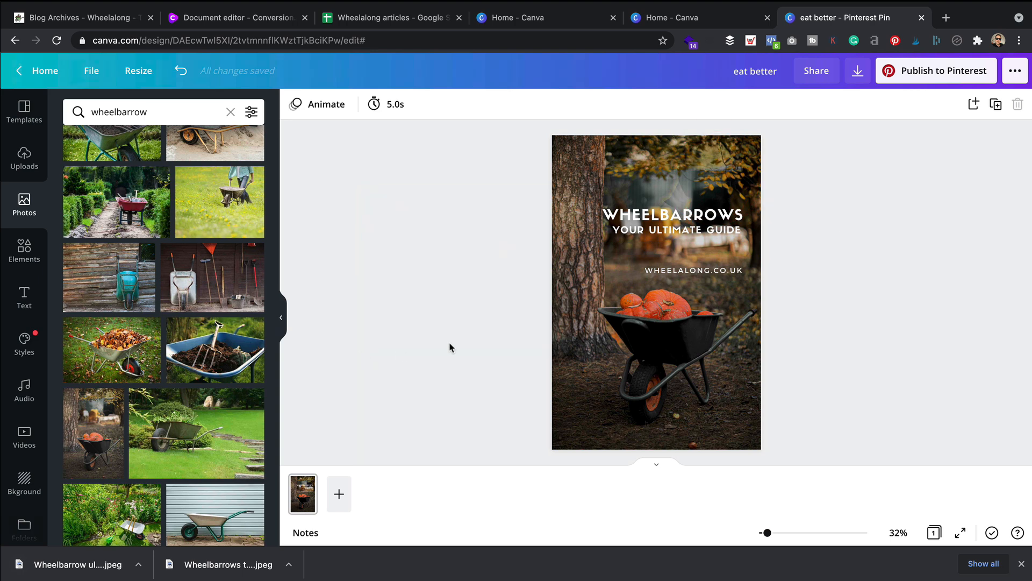
- Create a new blank design with a custom size of 800 x 600 px
{"action": "left_click", "coordinate": [43, 76]}
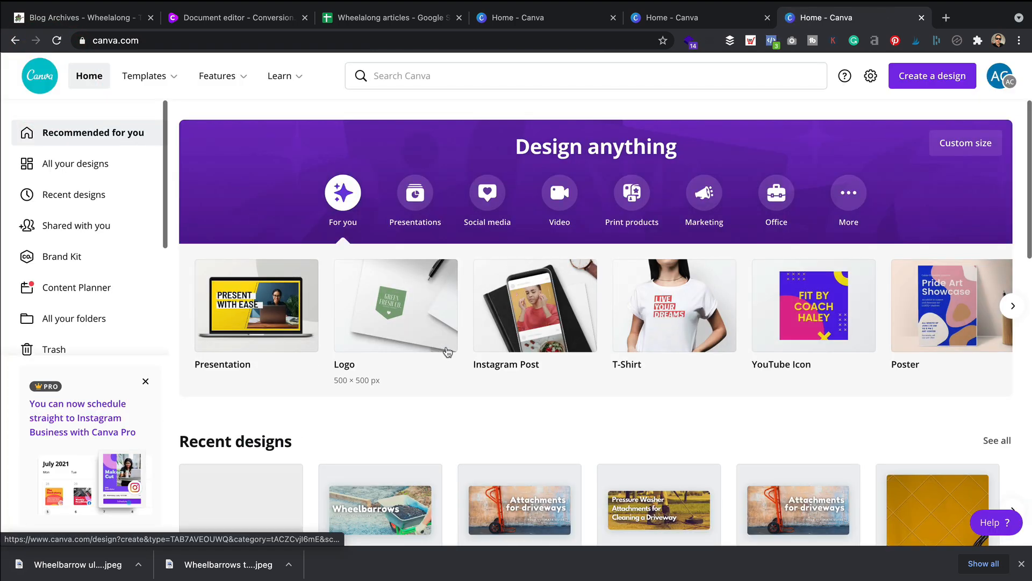
{"action": "scroll", "coordinate": [541, 400], "scroll_direction": "down", "scroll_amount": 3}
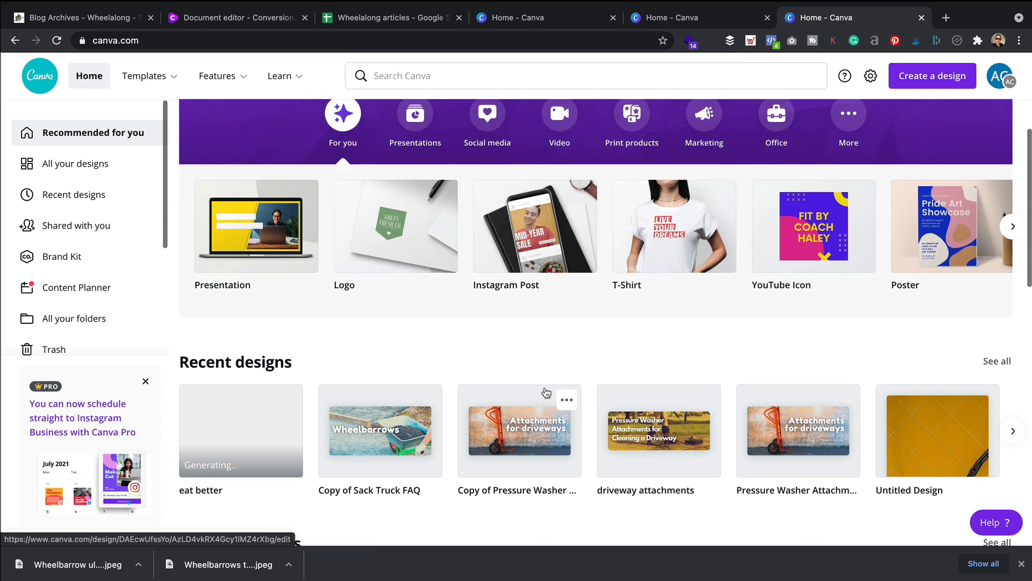
{"action": "left_click", "coordinate": [933, 77]}
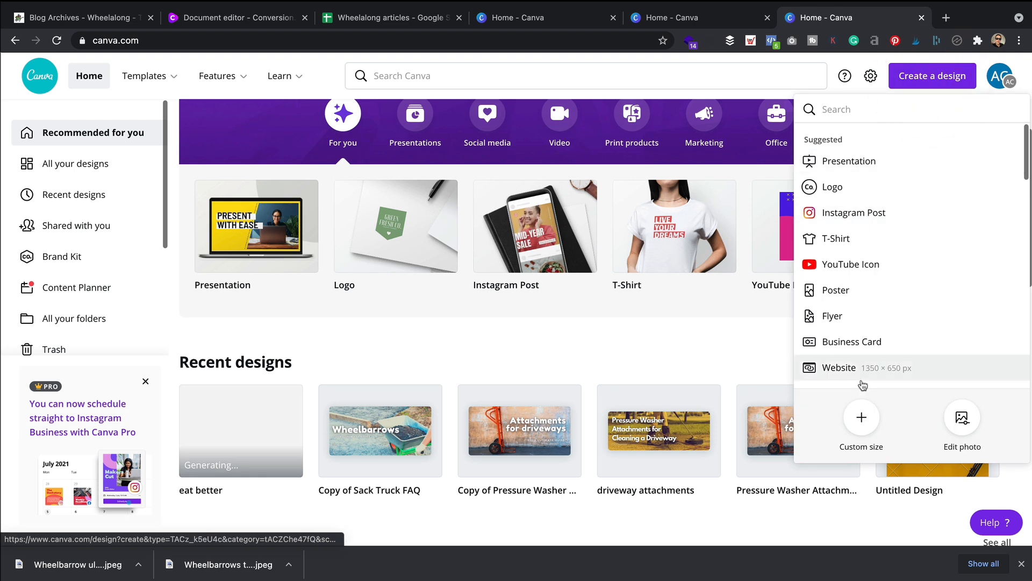
{"action": "left_click", "coordinate": [860, 416]}
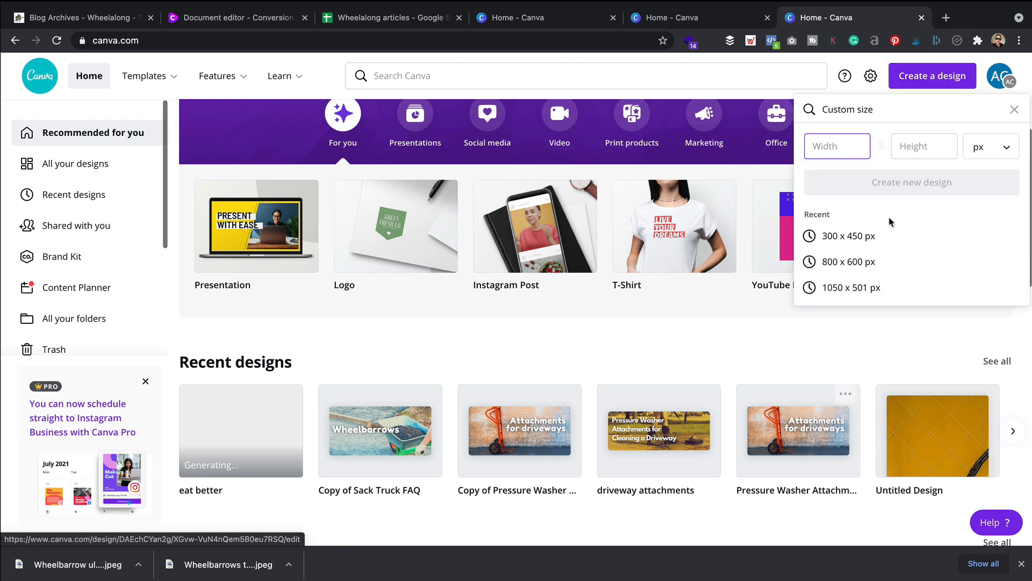
{"action": "left_click", "coordinate": [894, 264]}
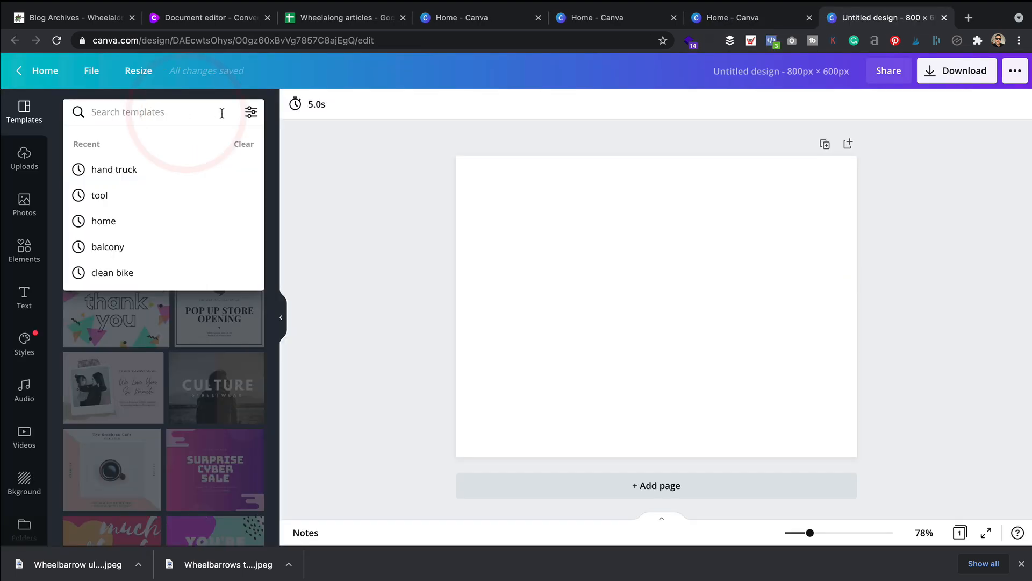
- Search the photo library for "wheelbarrow" and fill the blank page with the photo of the teal wheelbarrow leaning against a log wall
{"action": "type", "text": "wheelbarrow"}
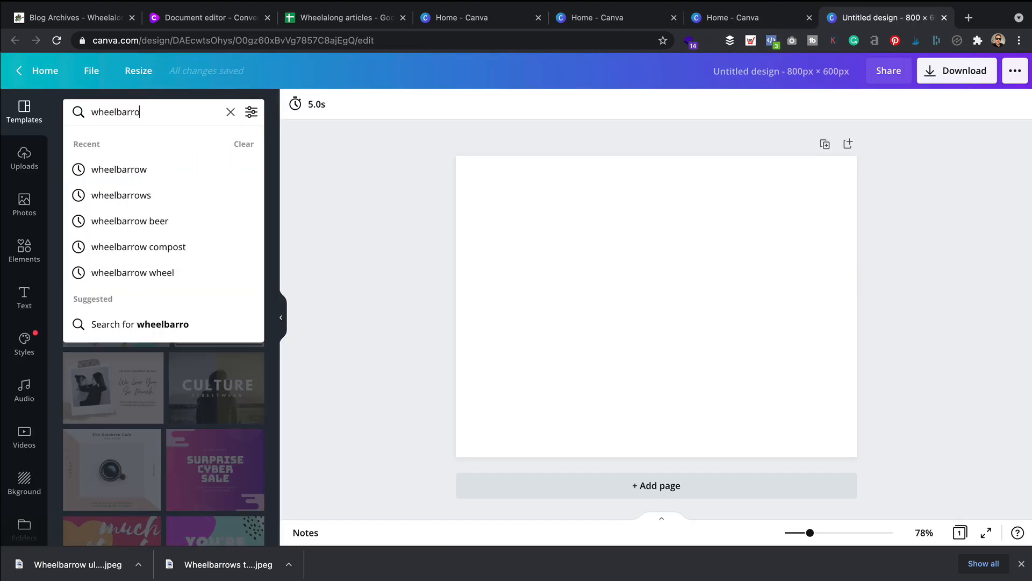
{"action": "key", "text": "Return"}
{"action": "left_click", "coordinate": [24, 203]}
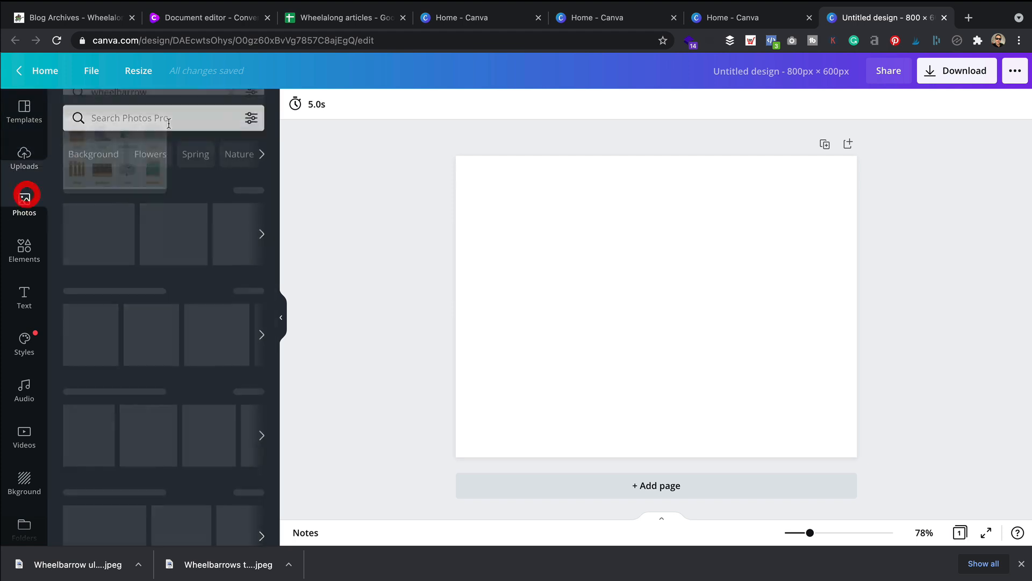
{"action": "left_click", "coordinate": [186, 108]}
{"action": "type", "text": "wheelbarrow"}
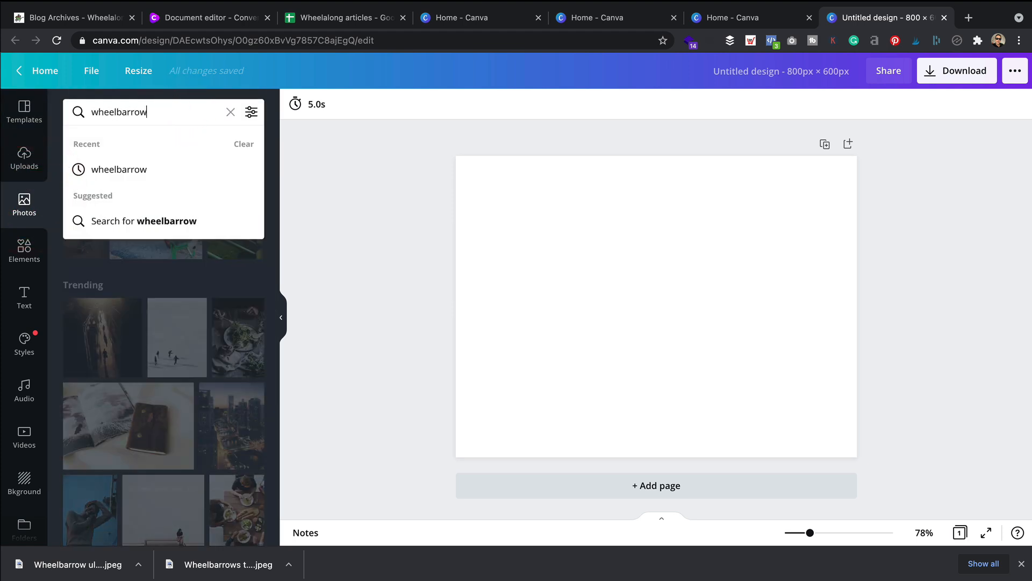
{"action": "key", "text": "Return"}
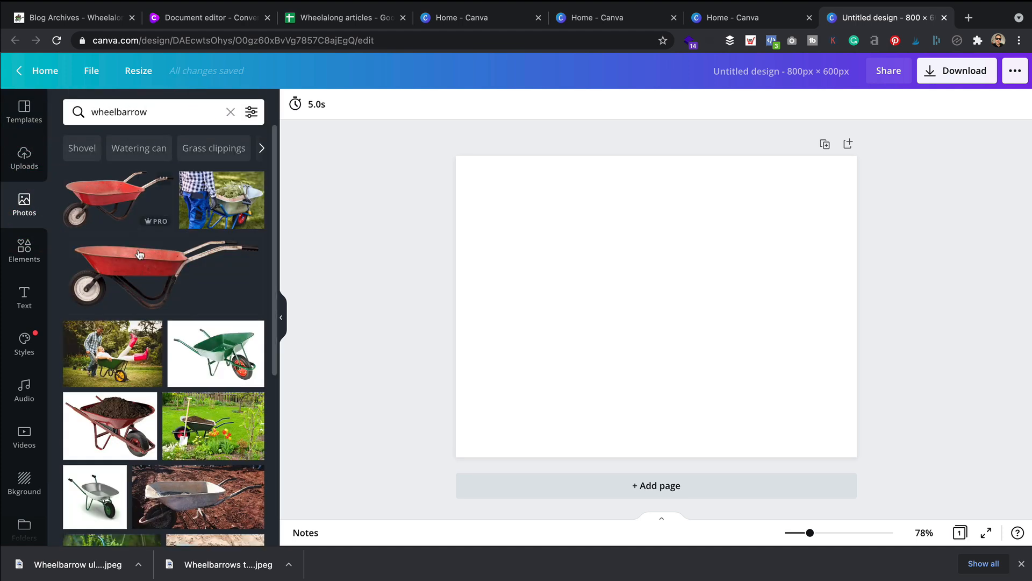
{"action": "scroll", "coordinate": [109, 242], "scroll_direction": "down", "scroll_amount": 2}
{"action": "scroll", "coordinate": [108, 242], "scroll_direction": "down", "scroll_amount": 4}
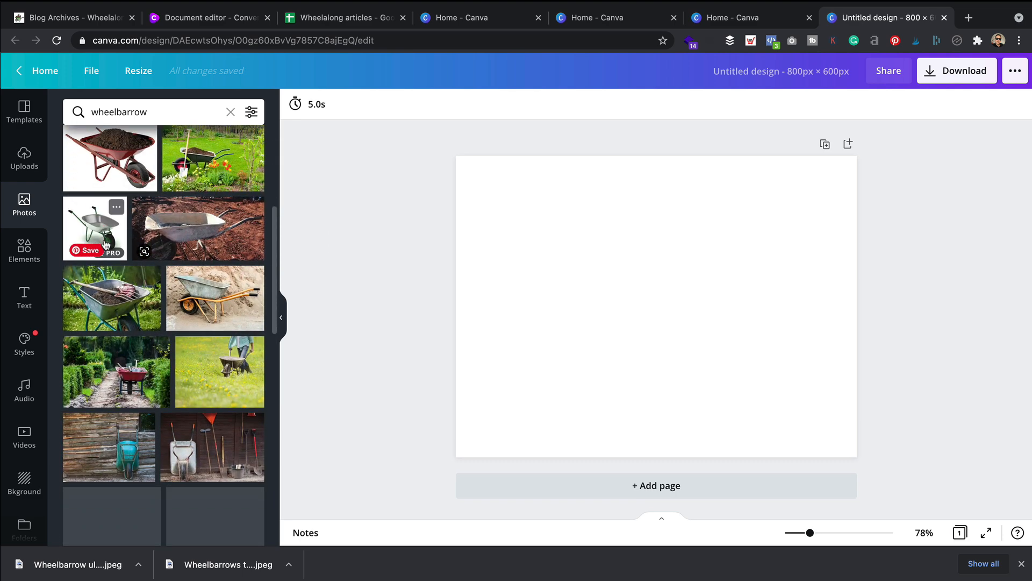
{"action": "scroll", "coordinate": [200, 318], "scroll_direction": "down", "scroll_amount": 4}
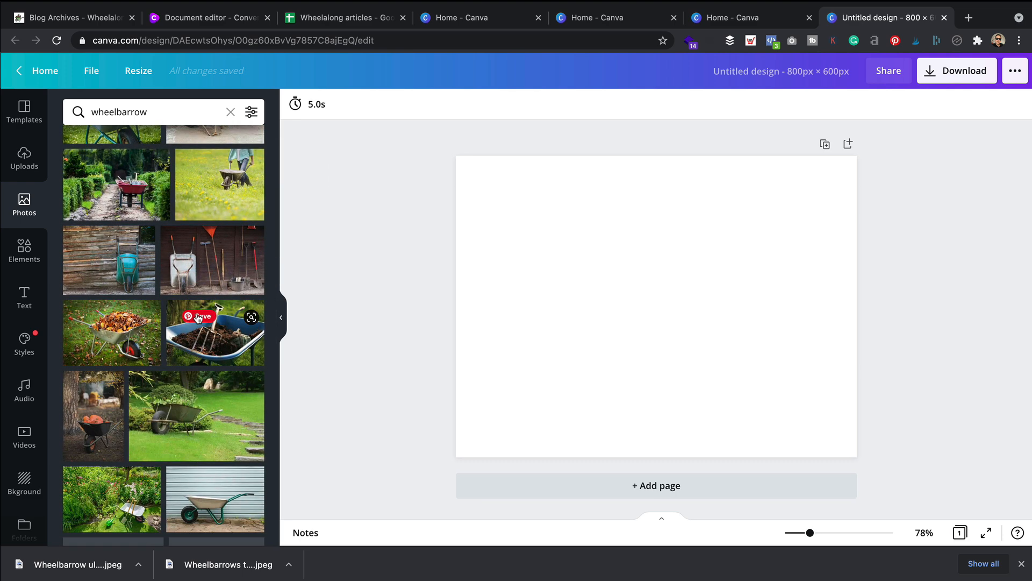
{"action": "left_click_drag", "start_coordinate": [110, 259], "coordinate": [468, 283]}
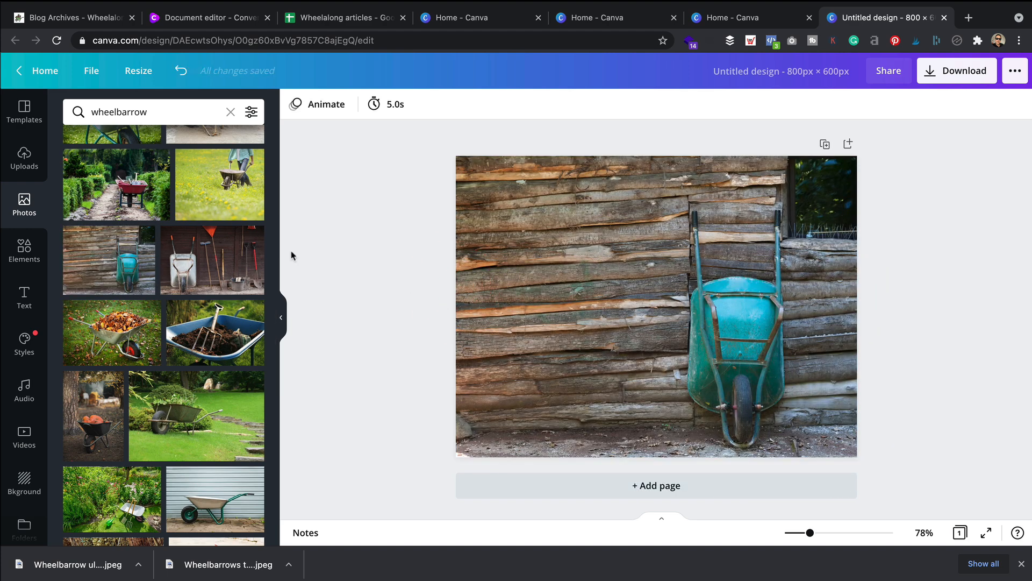
- Download the teal wheelbarrow photo design as a JPG named "Can you store your wheelbarrow outside" in the AI folder
{"action": "left_click", "coordinate": [974, 77]}
{"action": "left_click", "coordinate": [933, 161]}
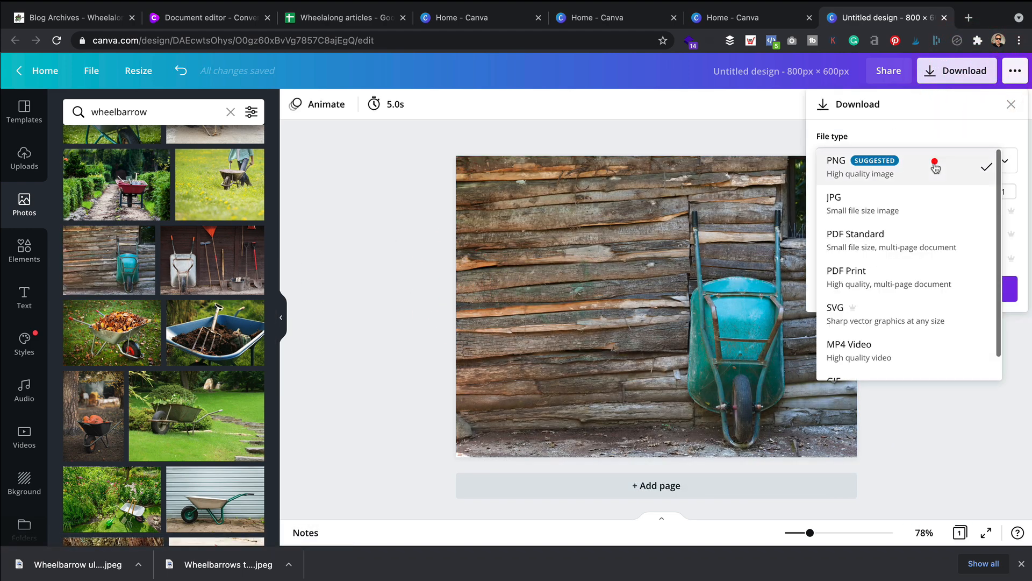
{"action": "left_click", "coordinate": [892, 203]}
{"action": "left_click", "coordinate": [932, 282]}
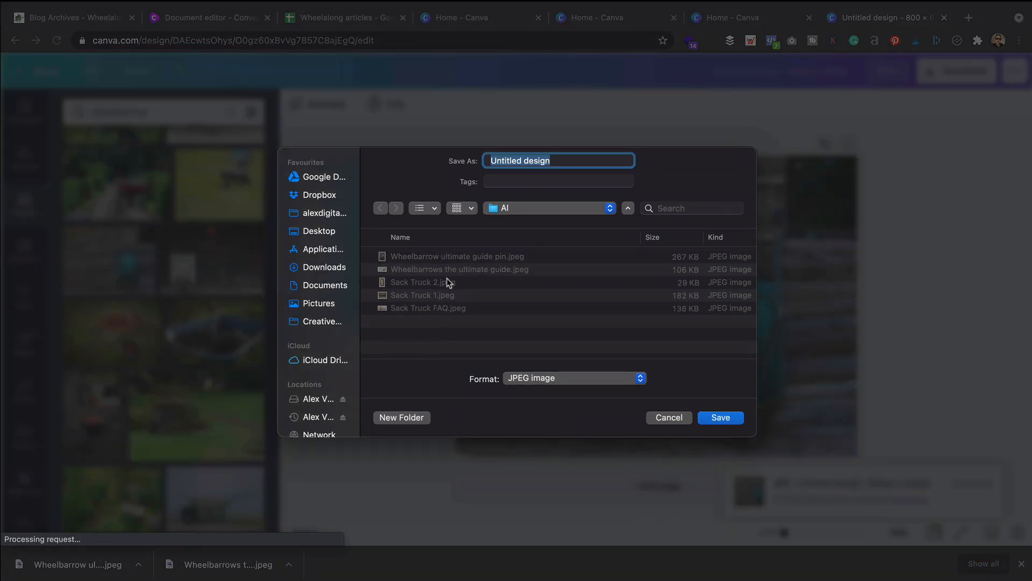
{"action": "type", "text": "Can you store your wheelbar"}
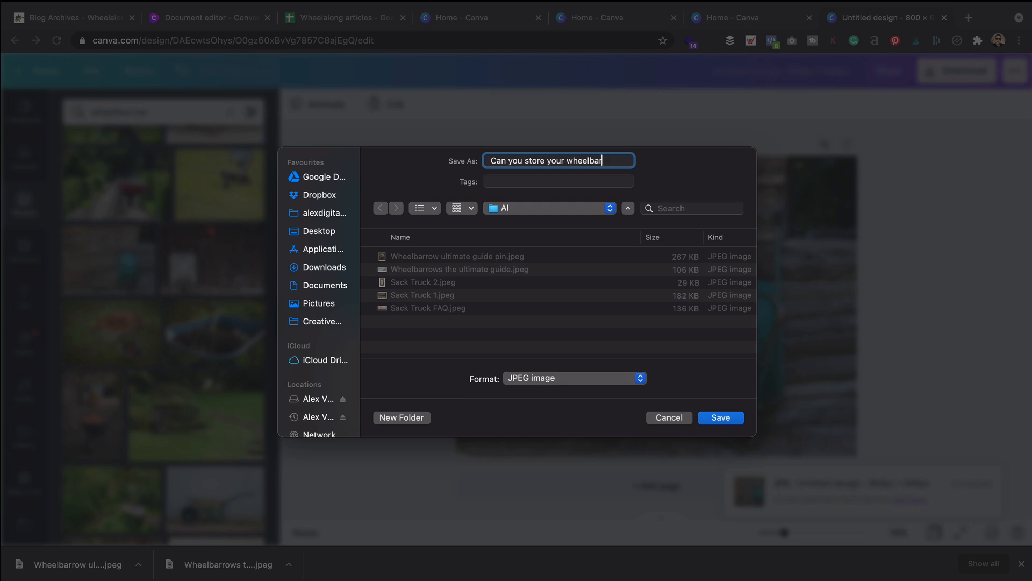
{"action": "key", "text": "Return"}
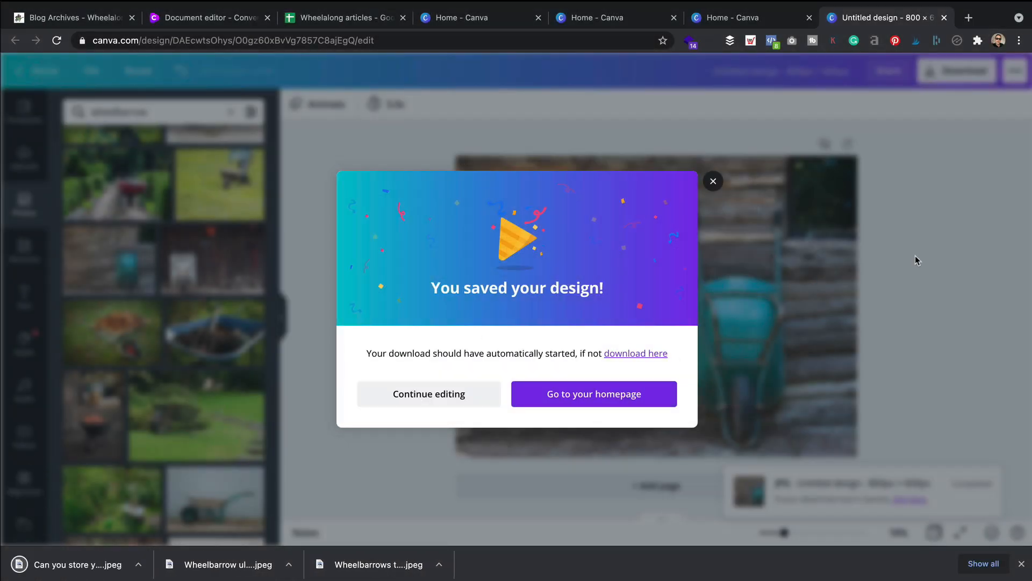
{"action": "left_click", "coordinate": [917, 260]}
- Replace the photo on the page with the one of a wheelbarrow in a flowering garden
{"action": "scroll", "coordinate": [217, 276], "scroll_direction": "down", "scroll_amount": 5}
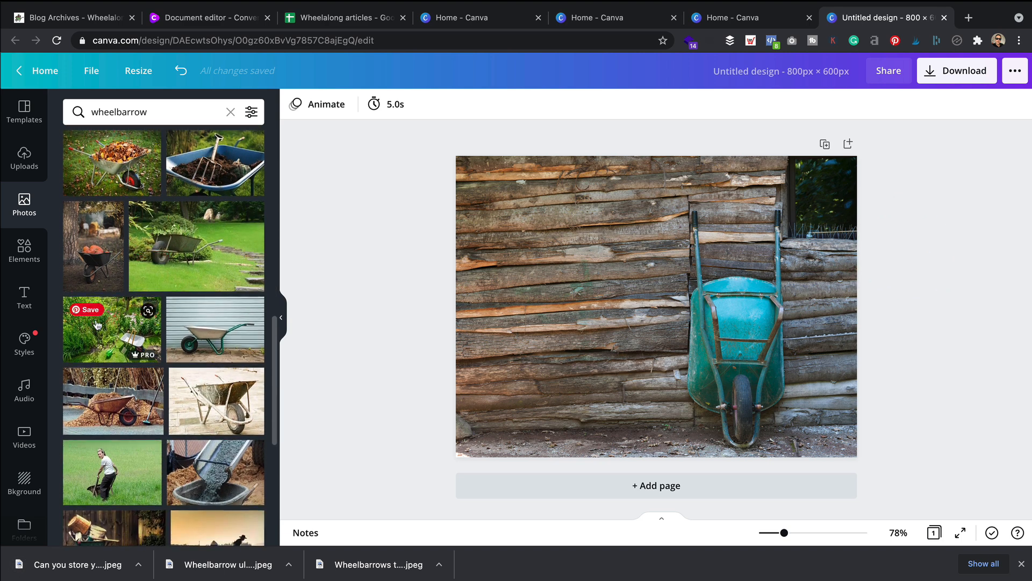
{"action": "left_click_drag", "start_coordinate": [97, 324], "coordinate": [462, 361]}
{"action": "left_click", "coordinate": [458, 358]}
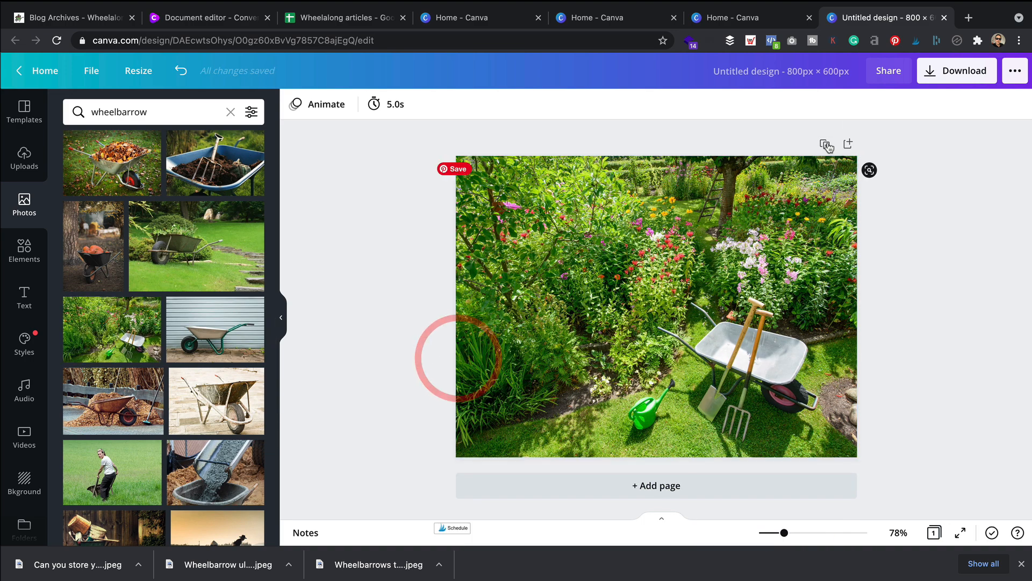
- Download the garden photo design as a JPG named "Wheelbarrow in the garden" in the AI folder
{"action": "left_click", "coordinate": [952, 69]}
{"action": "left_click", "coordinate": [941, 166]}
{"action": "left_click", "coordinate": [905, 203]}
{"action": "left_click", "coordinate": [915, 281]}
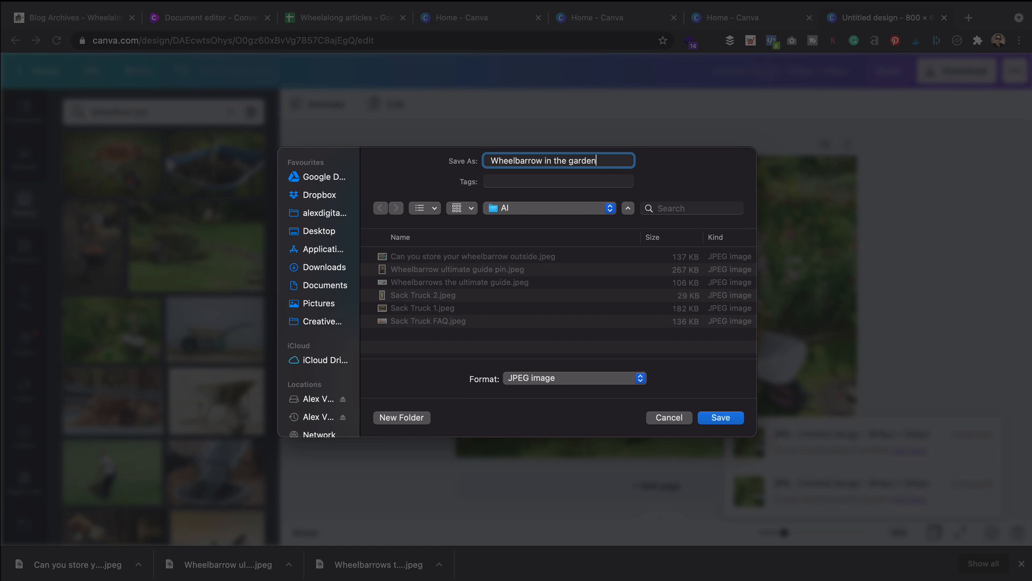
{"action": "key", "text": "Return"}
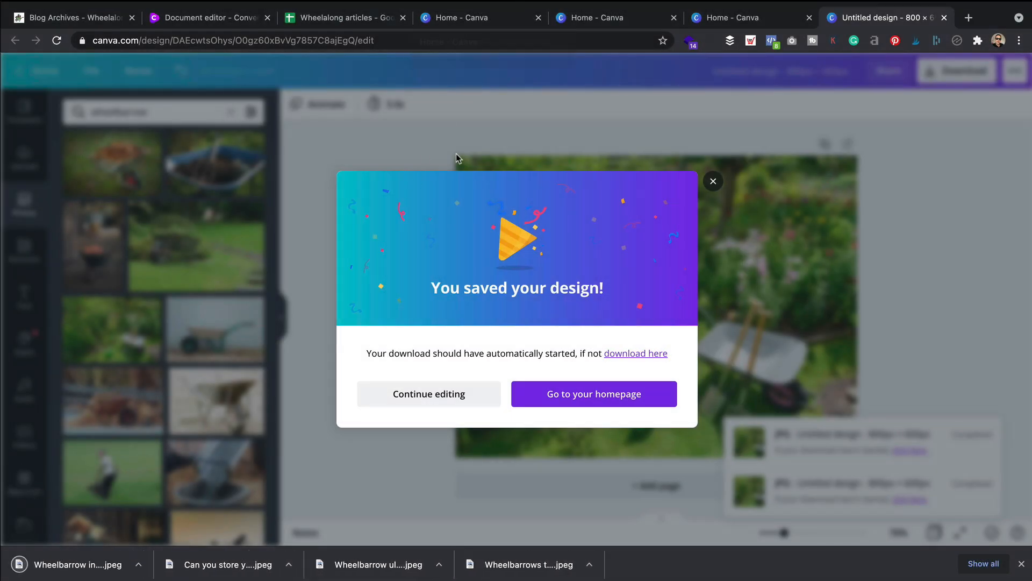
{"action": "left_click", "coordinate": [481, 136]}
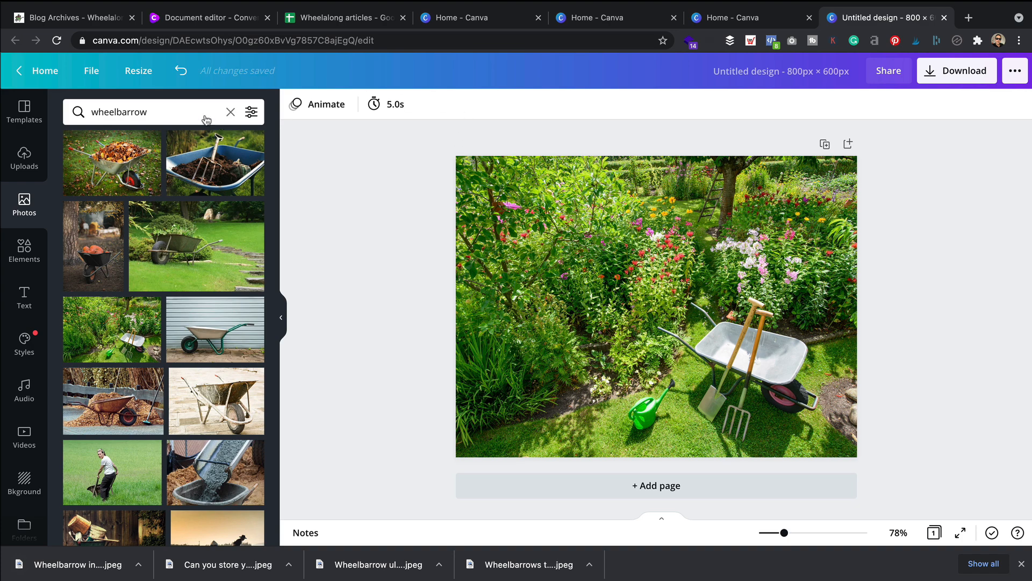
- Switch to the Wheelalong WordPress site and start a new post
{"action": "left_click", "coordinate": [70, 18]}
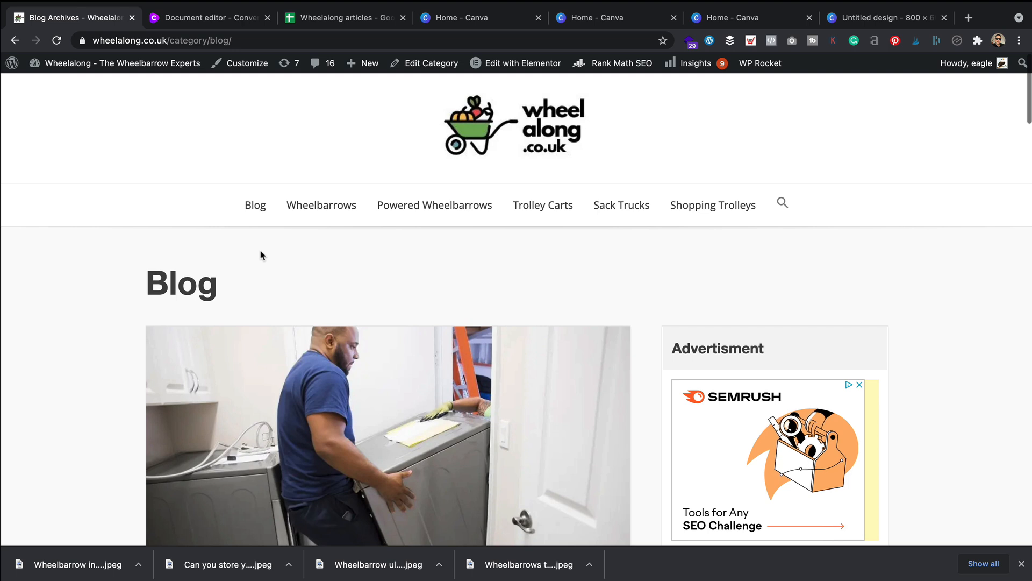
{"action": "mouse_move", "coordinate": [359, 64]}
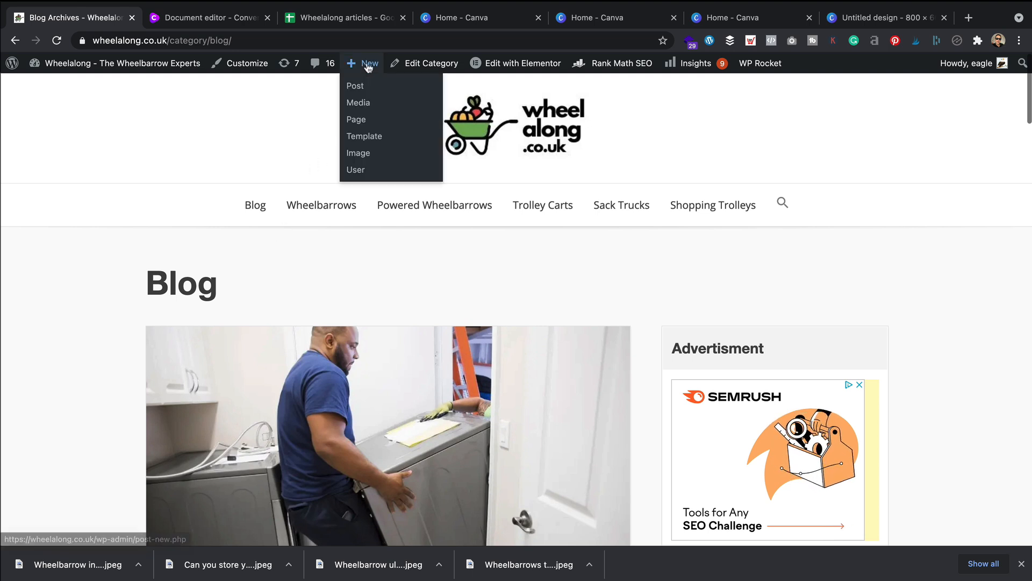
{"action": "left_click", "coordinate": [365, 87]}
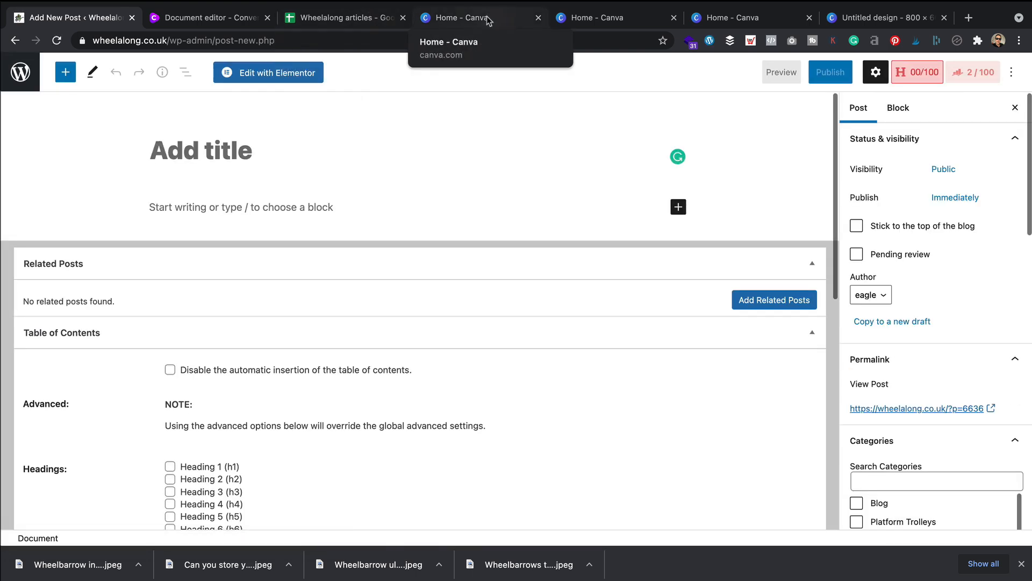
- Copy the title "Wheelbarrows: Your Ultimate Guide" from the Jarvis document's settings and paste it as the WordPress post's title
{"action": "left_click", "coordinate": [216, 17]}
{"action": "left_click", "coordinate": [154, 66]}
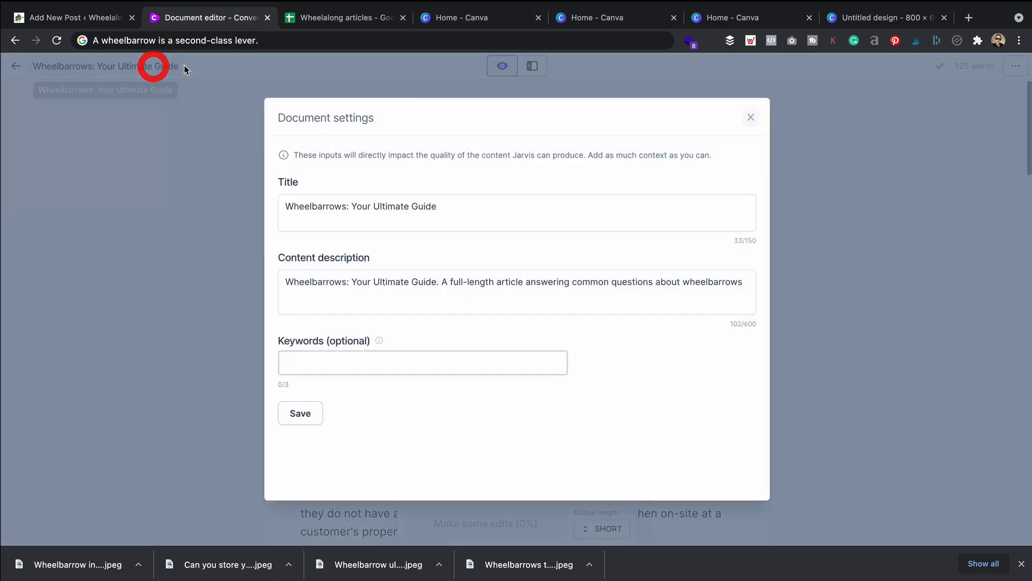
{"action": "left_click_drag", "start_coordinate": [460, 207], "coordinate": [286, 208]}
{"action": "key", "text": "ctrl+c"}
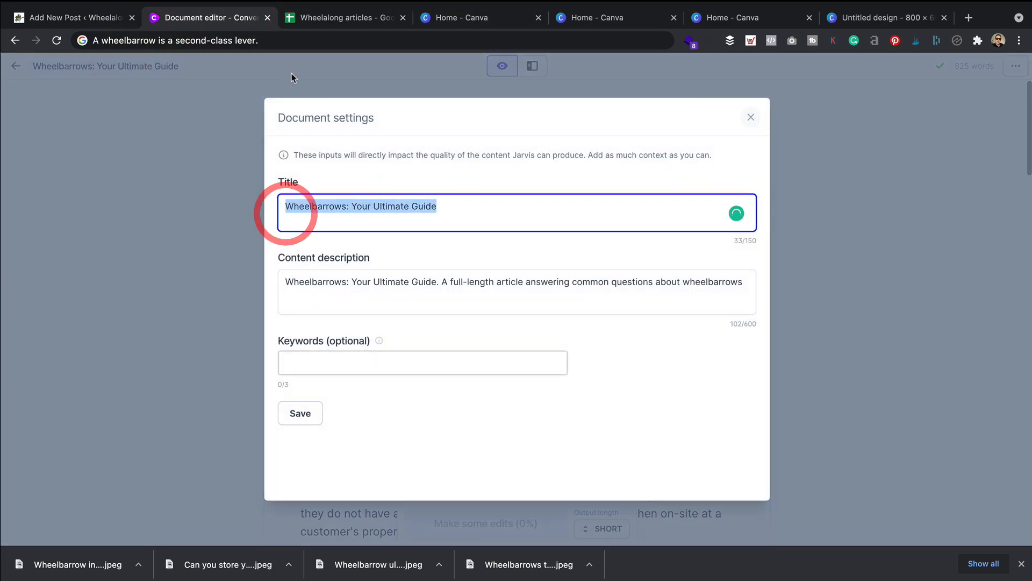
{"action": "left_click", "coordinate": [87, 19]}
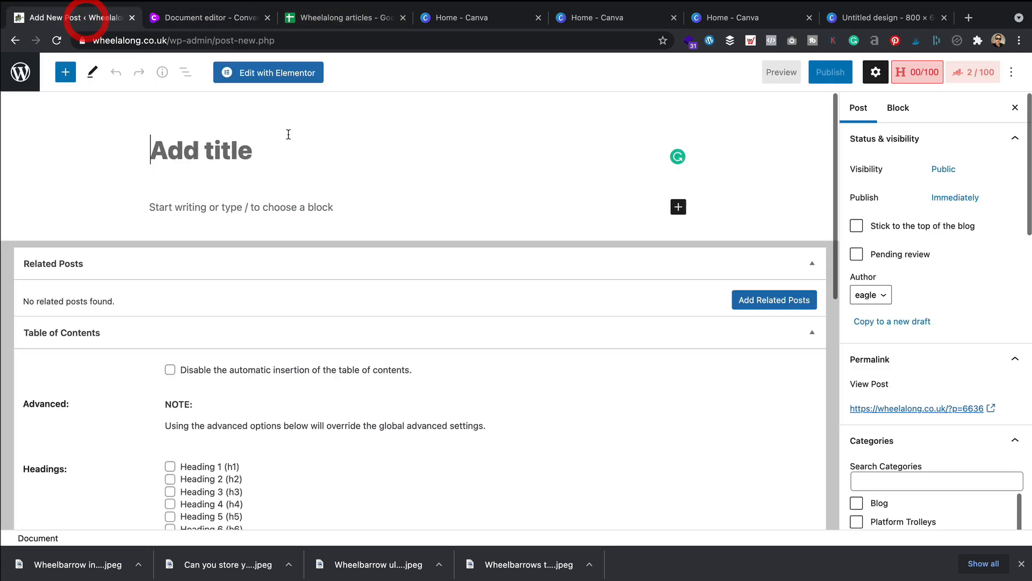
{"action": "key", "text": "ctrl+v"}
- Assign the post to the WheelBarrows category
{"action": "scroll", "coordinate": [911, 377], "scroll_direction": "down", "scroll_amount": 3}
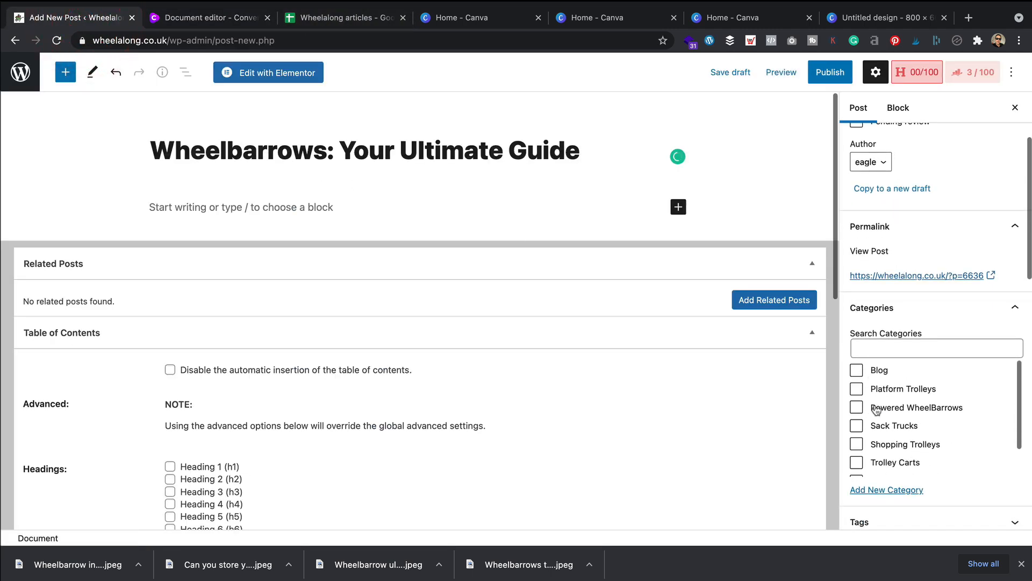
{"action": "scroll", "coordinate": [875, 411], "scroll_direction": "down", "scroll_amount": 3}
{"action": "left_click", "coordinate": [856, 441]}
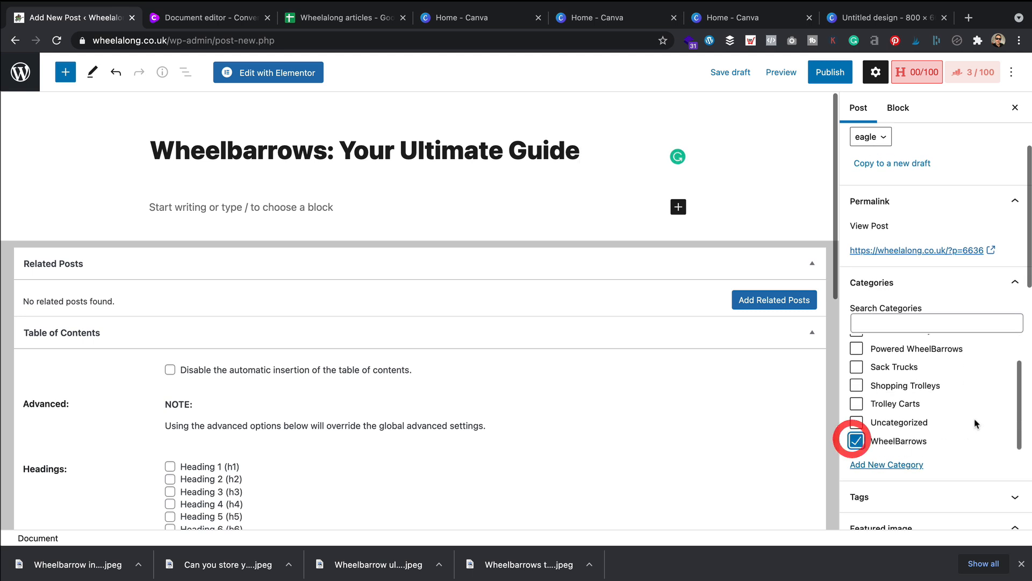
- Add the tags "wheelbarrows" and "buyers guide" to the post
{"action": "scroll", "coordinate": [974, 422], "scroll_direction": "up", "scroll_amount": 2}
{"action": "scroll", "coordinate": [881, 338], "scroll_direction": "down", "scroll_amount": 2}
{"action": "scroll", "coordinate": [971, 472], "scroll_direction": "down", "scroll_amount": 2}
{"action": "left_click", "coordinate": [935, 420]}
{"action": "left_click", "coordinate": [911, 386]}
{"action": "type", "text": "wheelbarrows"}
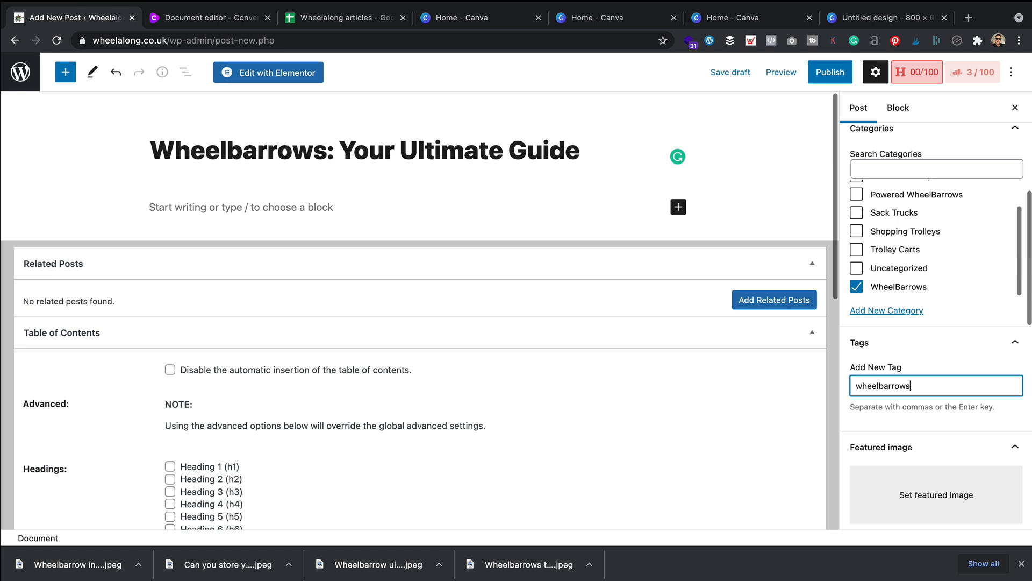
{"action": "key", "text": "Return"}
{"action": "type", "text": "ul"}
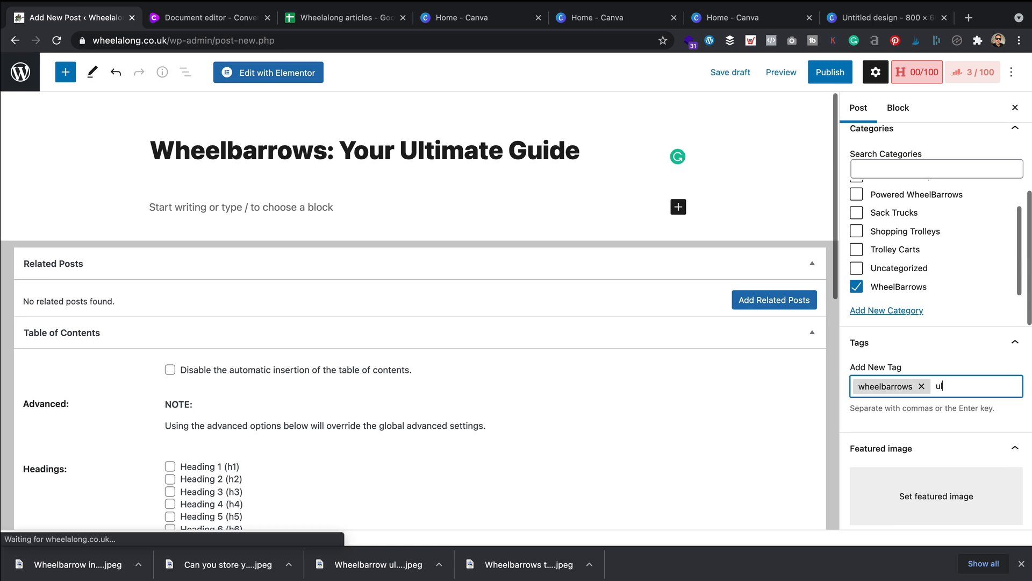
{"action": "type", "text": "ti"}
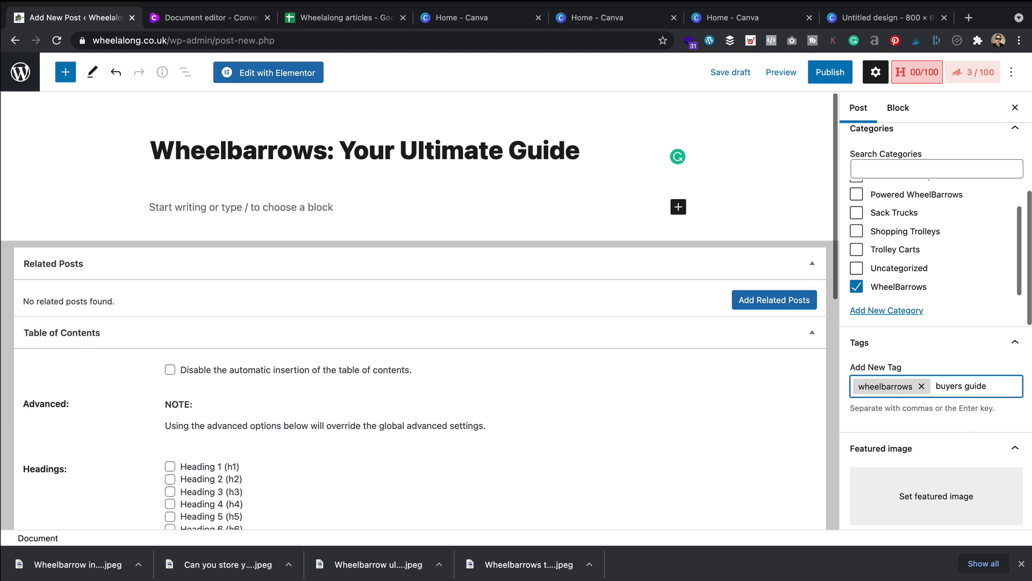
{"action": "key", "text": "Return"}
- Upload "Wheelbarrows the ultimate guide.jpeg" from the AI folder and set it as the post's featured image
{"action": "scroll", "coordinate": [963, 376], "scroll_direction": "down", "scroll_amount": 5}
{"action": "left_click", "coordinate": [931, 214]}
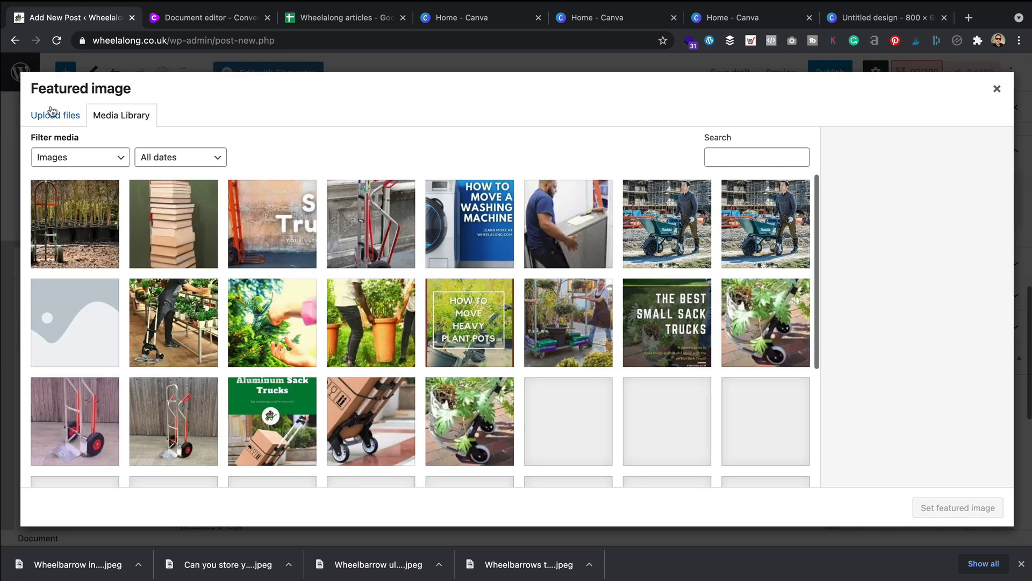
{"action": "left_click", "coordinate": [52, 112]}
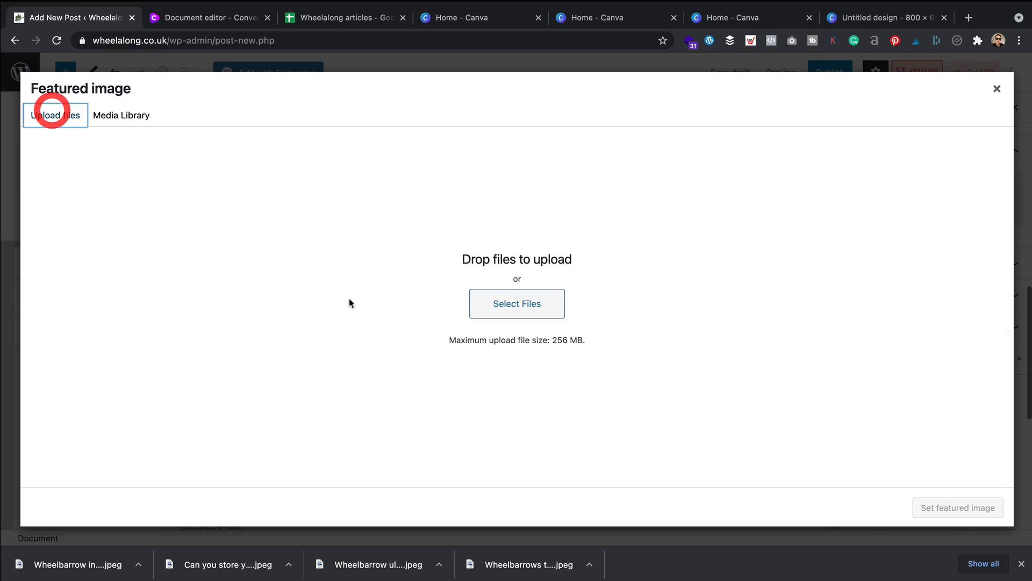
{"action": "left_click", "coordinate": [519, 303]}
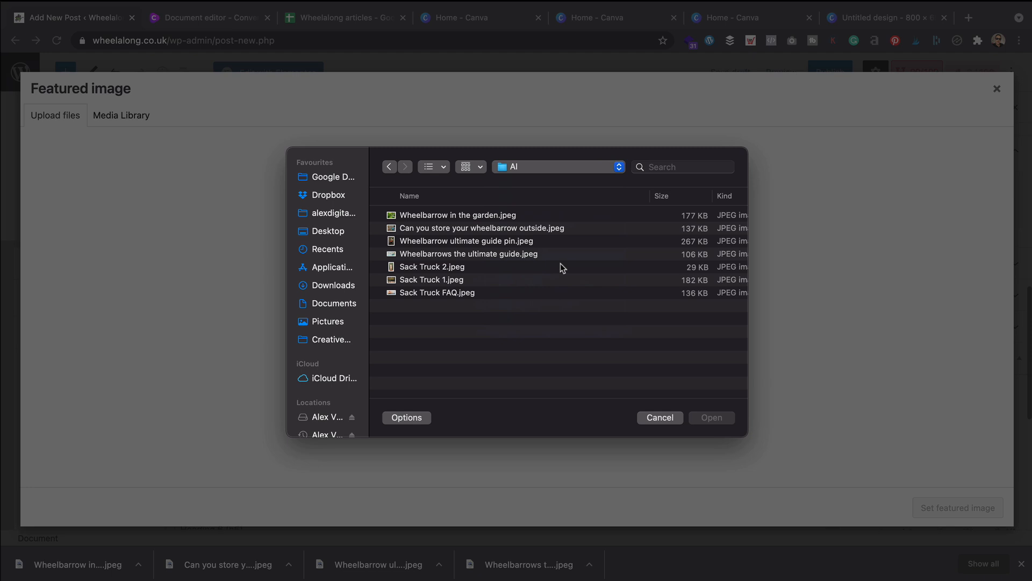
{"action": "scroll", "coordinate": [554, 269], "scroll_direction": "right", "scroll_amount": 1}
{"action": "scroll", "coordinate": [494, 196], "scroll_direction": "left", "scroll_amount": 1}
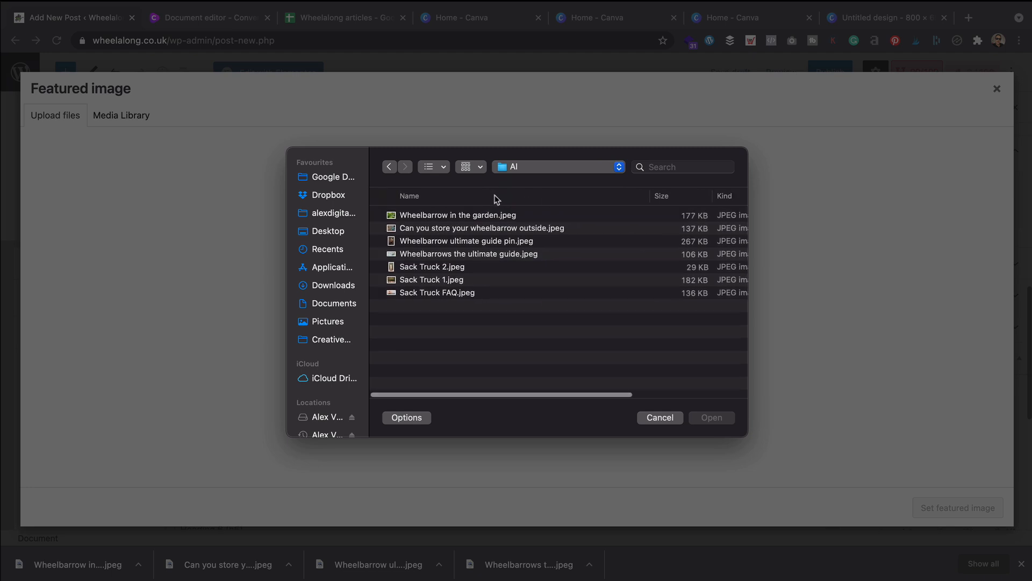
{"action": "left_click", "coordinate": [486, 253]}
{"action": "left_click", "coordinate": [711, 418]}
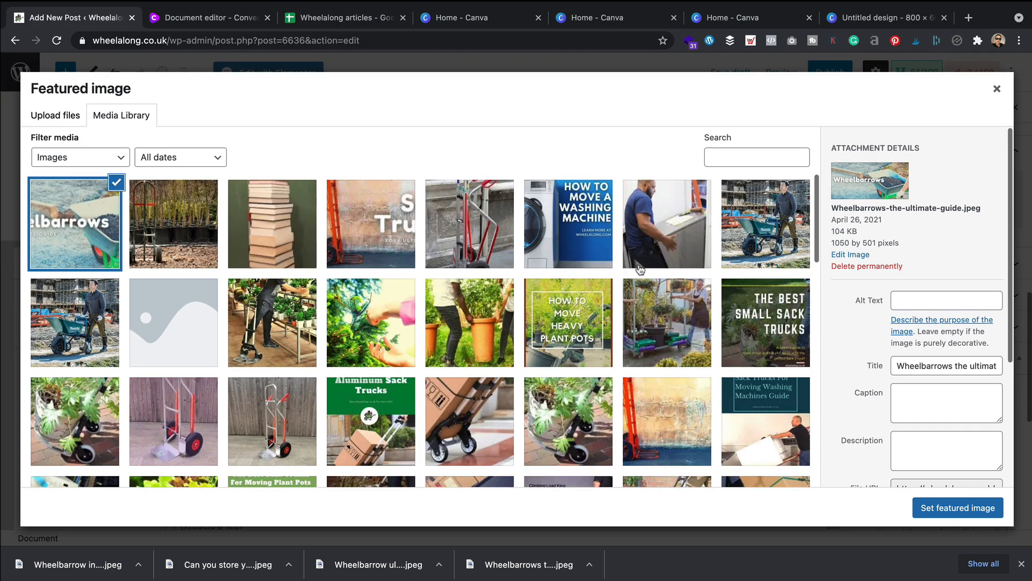
{"action": "left_click", "coordinate": [951, 508]}
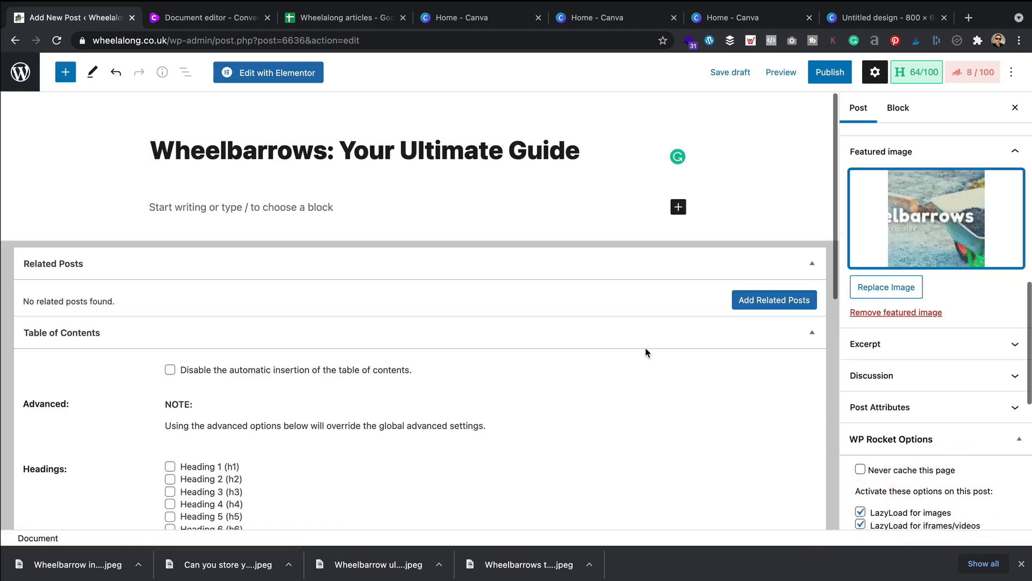
- Review the remaining post settings and publish the post immediately with public visibility
{"action": "scroll", "coordinate": [906, 321], "scroll_direction": "down", "scroll_amount": 15}
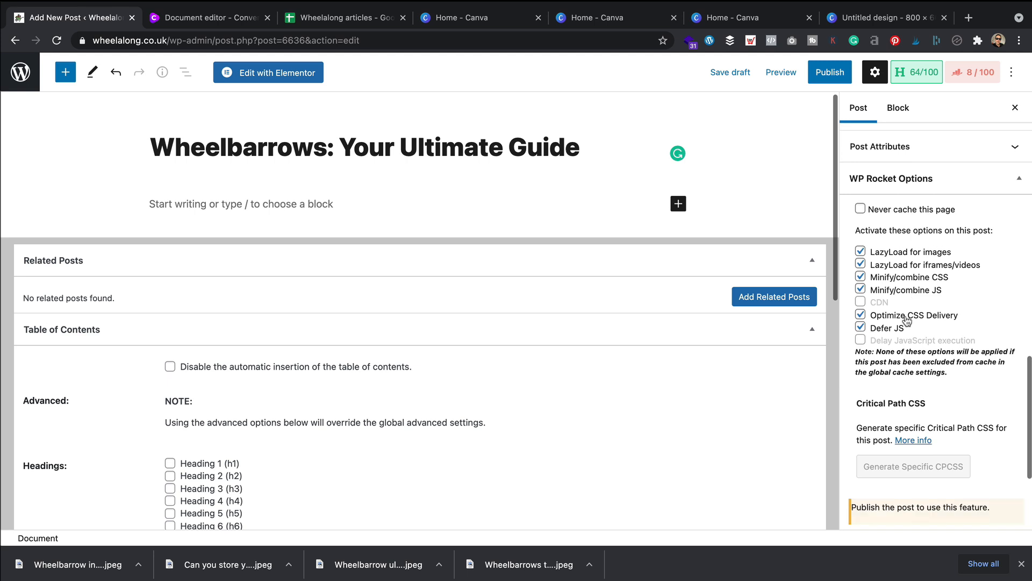
{"action": "scroll", "coordinate": [902, 315], "scroll_direction": "up", "scroll_amount": 9}
{"action": "scroll", "coordinate": [902, 315], "scroll_direction": "up", "scroll_amount": 5}
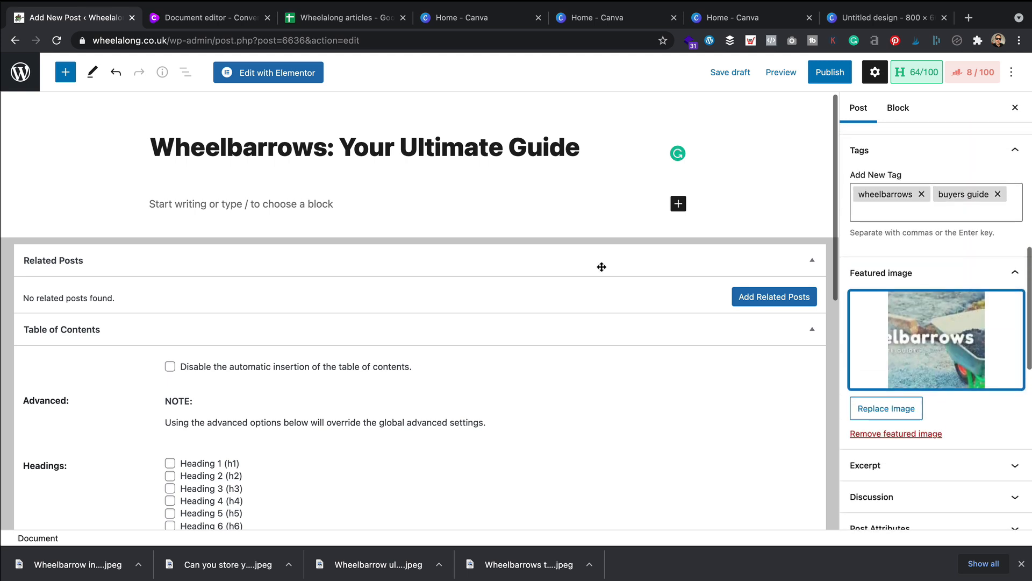
{"action": "left_click", "coordinate": [830, 72]}
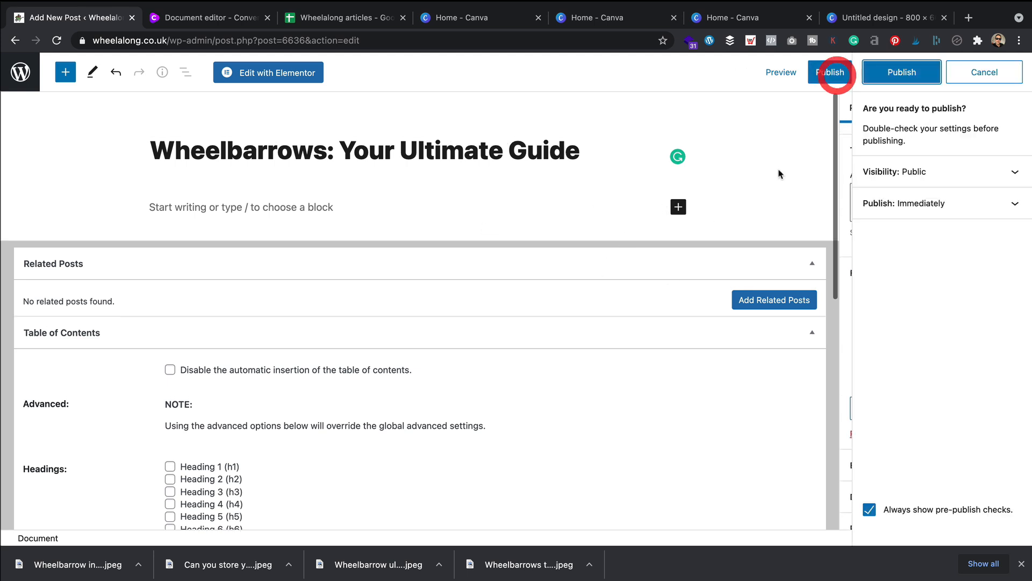
{"action": "left_click", "coordinate": [914, 72]}
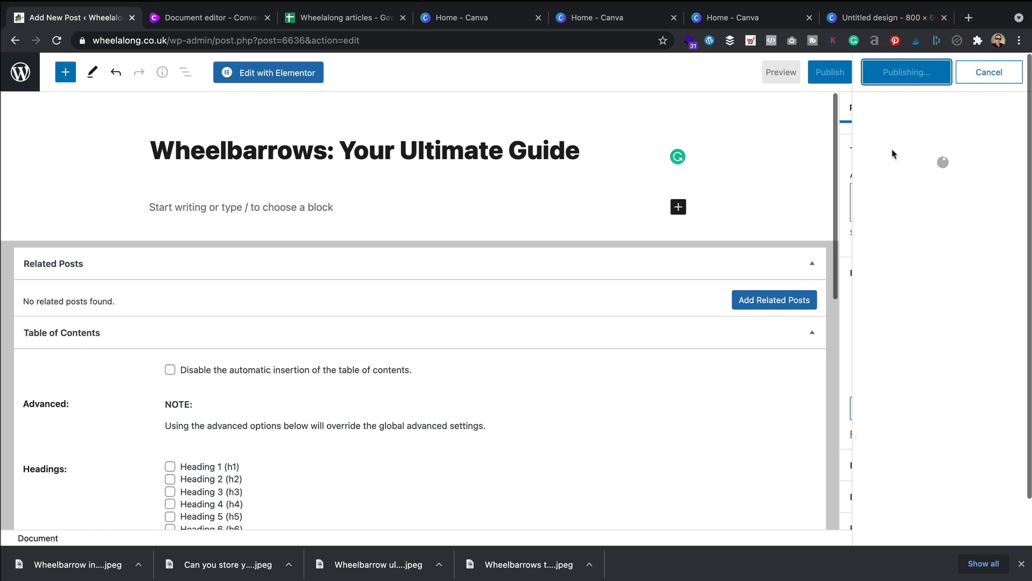
- Open the post in Elementor and add a Text Editor widget in the empty area below the affiliate notice
{"action": "left_click", "coordinate": [288, 73]}
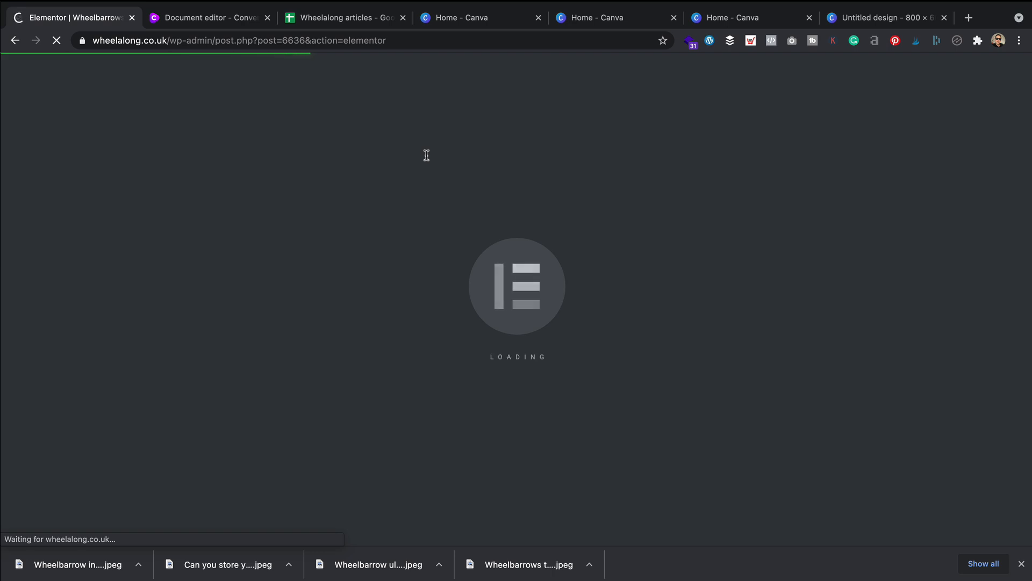
{"action": "scroll", "coordinate": [575, 461], "scroll_direction": "down", "scroll_amount": 4}
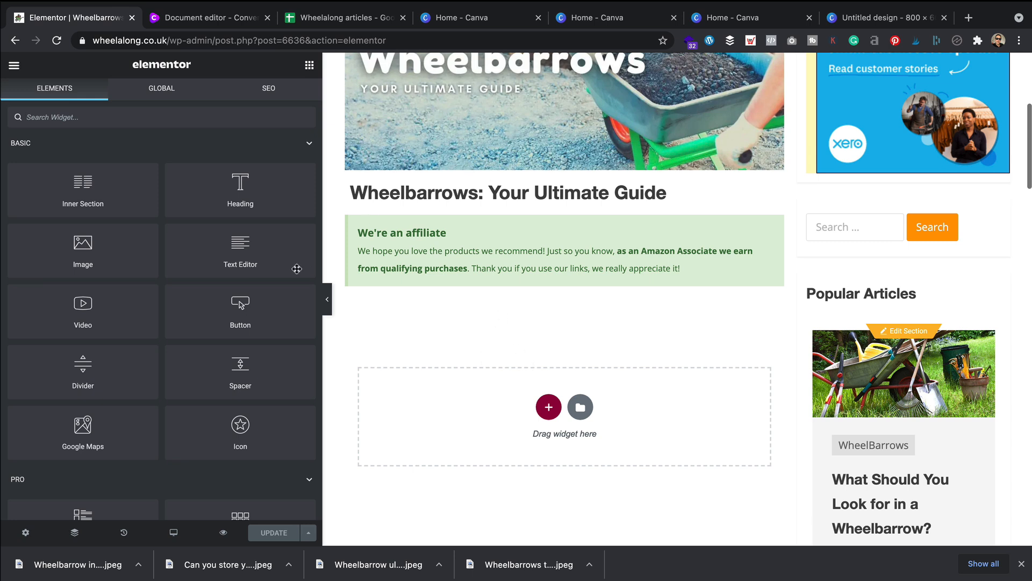
{"action": "left_click_drag", "start_coordinate": [259, 242], "coordinate": [555, 423]}
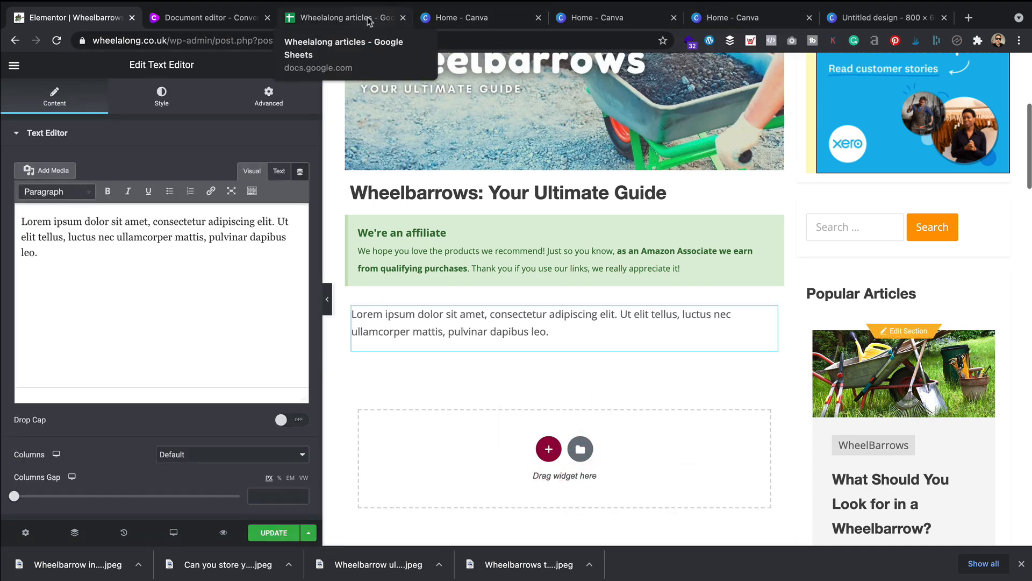
- Switch to the Jarvis document, close its settings dialog and copy the three introductory paragraphs above "Why you need a wheelbarrow"
{"action": "left_click", "coordinate": [216, 18]}
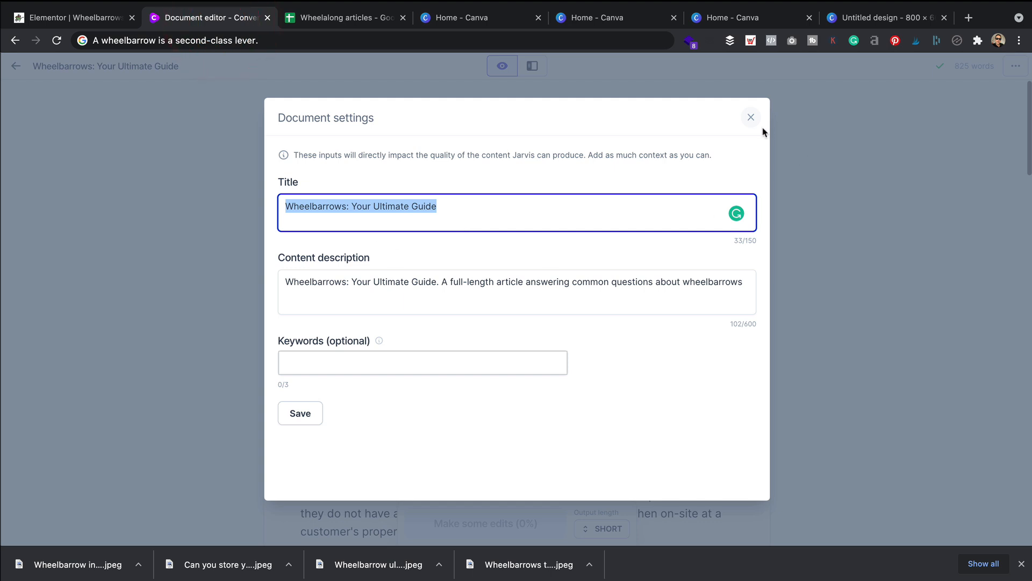
{"action": "left_click", "coordinate": [751, 117]}
{"action": "left_click_drag", "start_coordinate": [351, 215], "coordinate": [276, 154]}
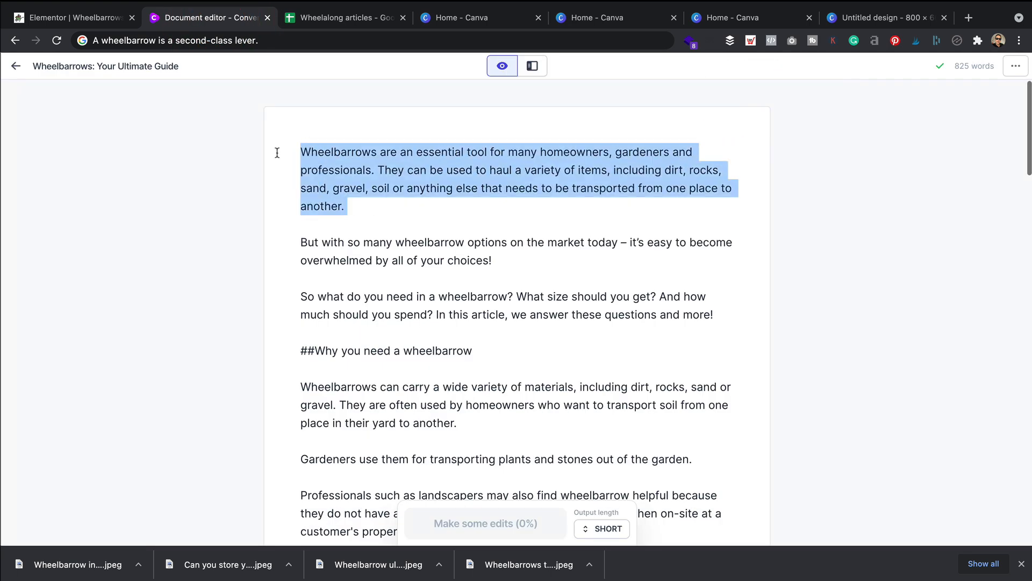
{"action": "left_click_drag", "start_coordinate": [732, 324], "coordinate": [667, 316]}
{"action": "left_click_drag", "start_coordinate": [562, 280], "coordinate": [269, 152]}
{"action": "key", "text": "ctrl+c"}
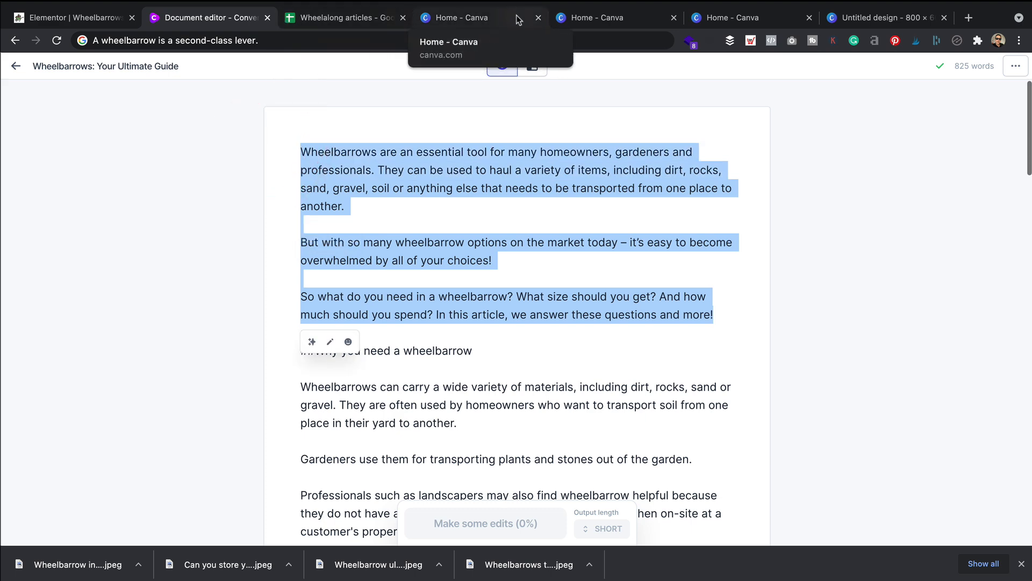
- Back in Elementor, replace the placeholder text in the Text Editor widget with the copied introduction
{"action": "left_click", "coordinate": [70, 18]}
{"action": "left_click", "coordinate": [187, 299]}
{"action": "key", "text": "ctrl+a"}
{"action": "key", "text": "ctrl+v"}
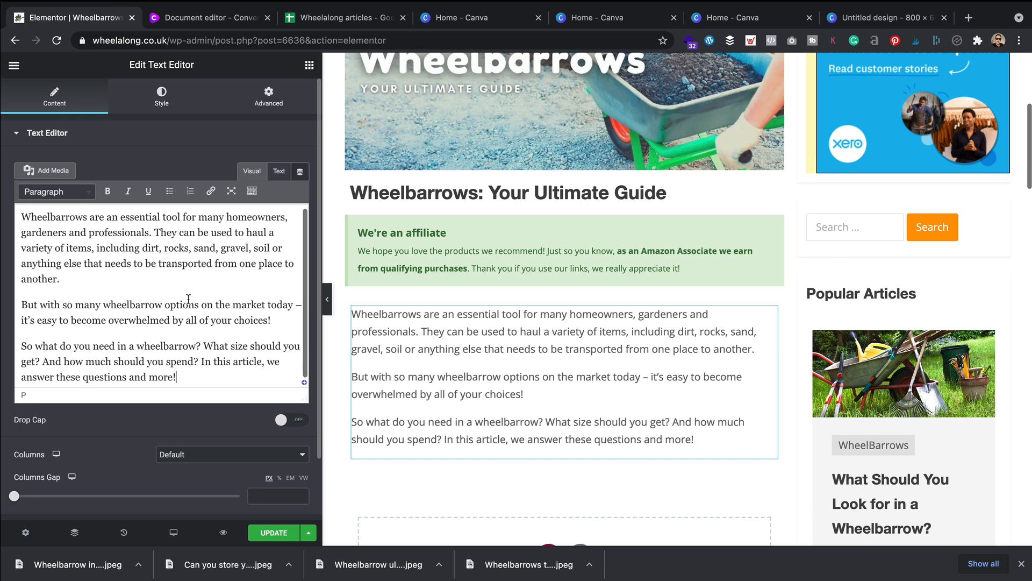
- Add a Heading widget directly below the introduction text
{"action": "scroll", "coordinate": [491, 264], "scroll_direction": "down", "scroll_amount": 2}
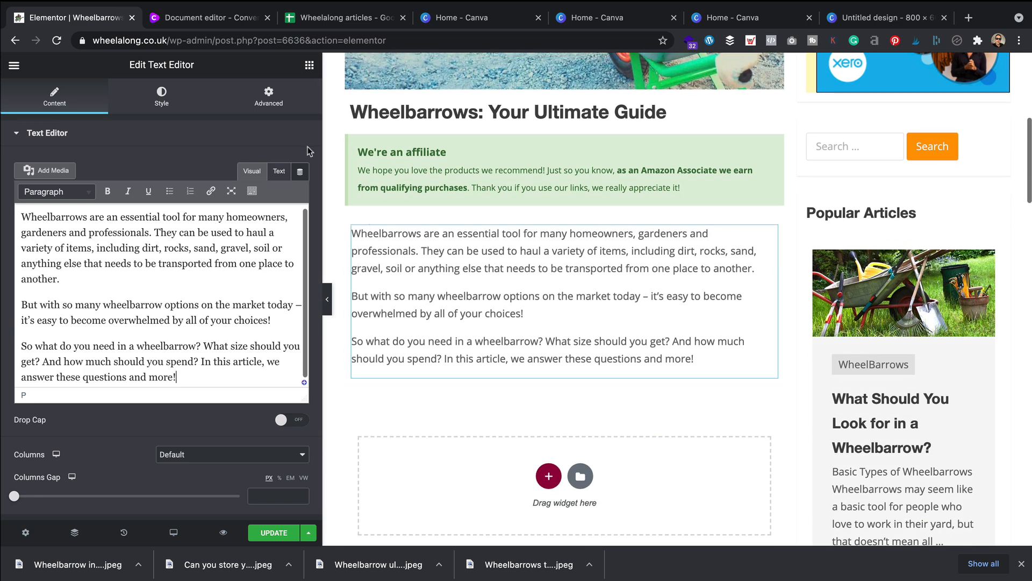
{"action": "left_click", "coordinate": [309, 64]}
{"action": "left_click_drag", "start_coordinate": [240, 186], "coordinate": [426, 371]}
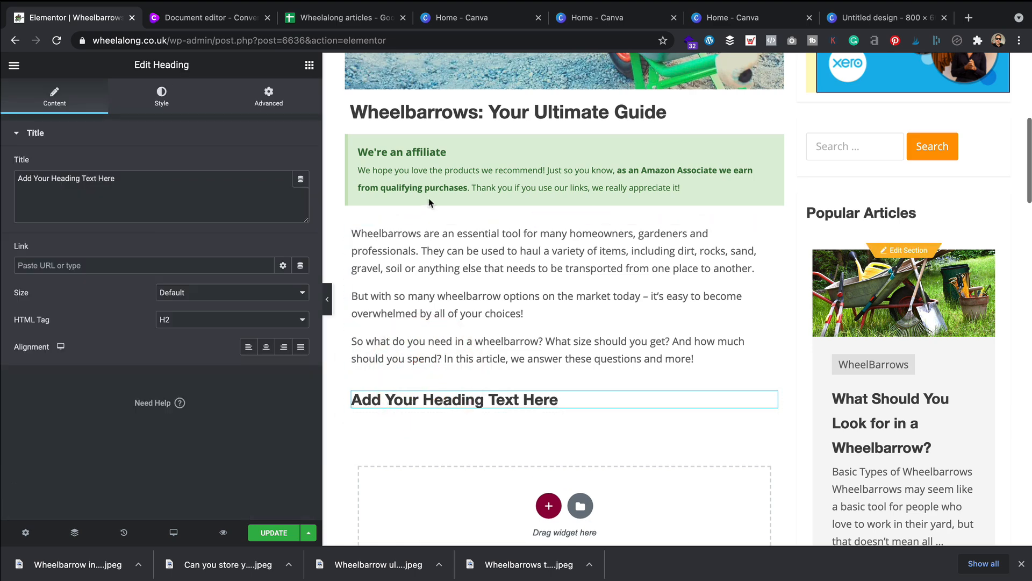
- Upload "Wheelbarrow ultimate guide pin.jpeg" from the AI folder and insert it at the start of the introduction text
{"action": "left_click", "coordinate": [369, 239]}
{"action": "left_click", "coordinate": [32, 231]}
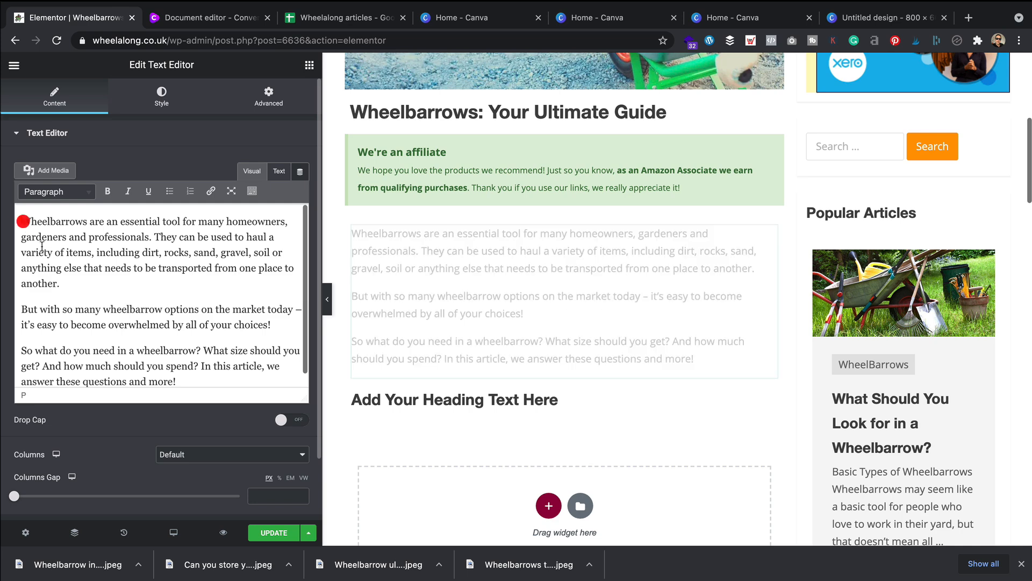
{"action": "left_click", "coordinate": [50, 172]}
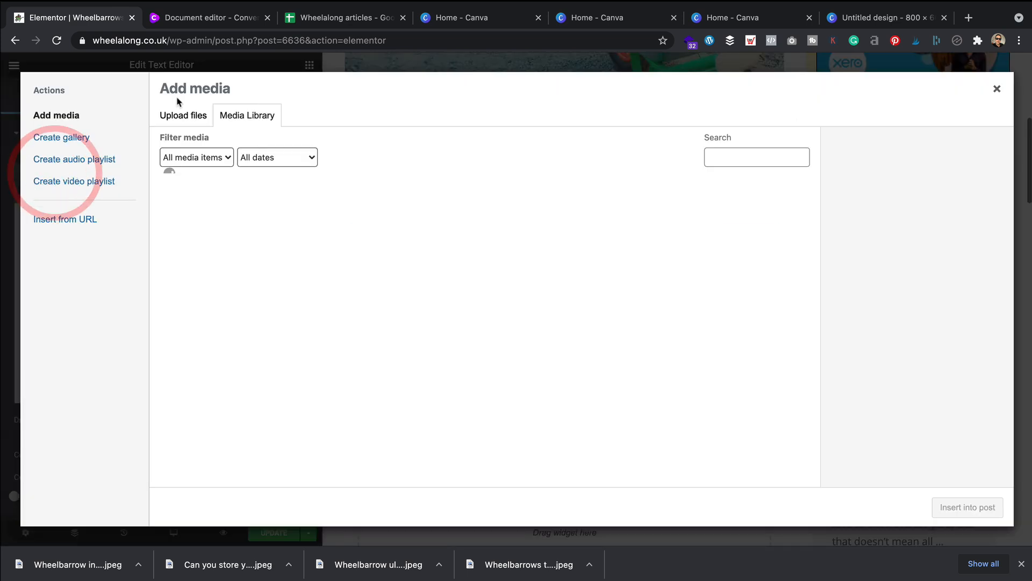
{"action": "left_click", "coordinate": [171, 114]}
{"action": "left_click", "coordinate": [589, 299]}
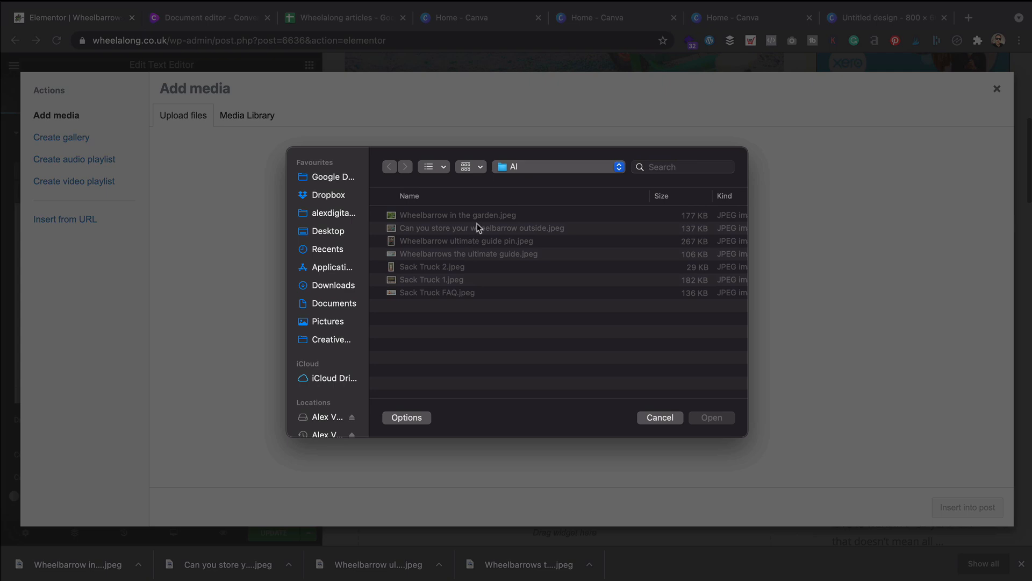
{"action": "double_click", "coordinate": [480, 239]}
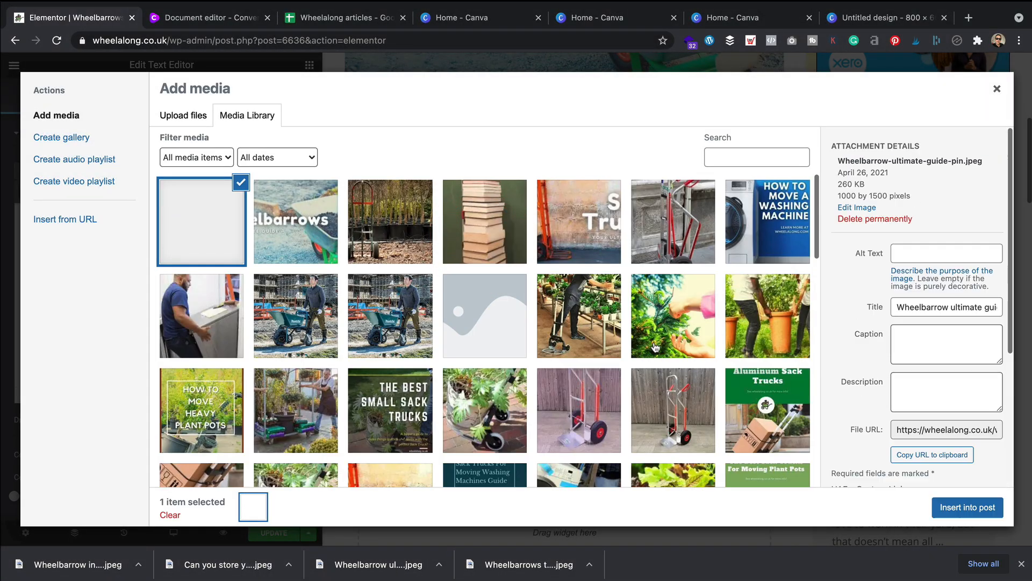
{"action": "left_click", "coordinate": [962, 507]}
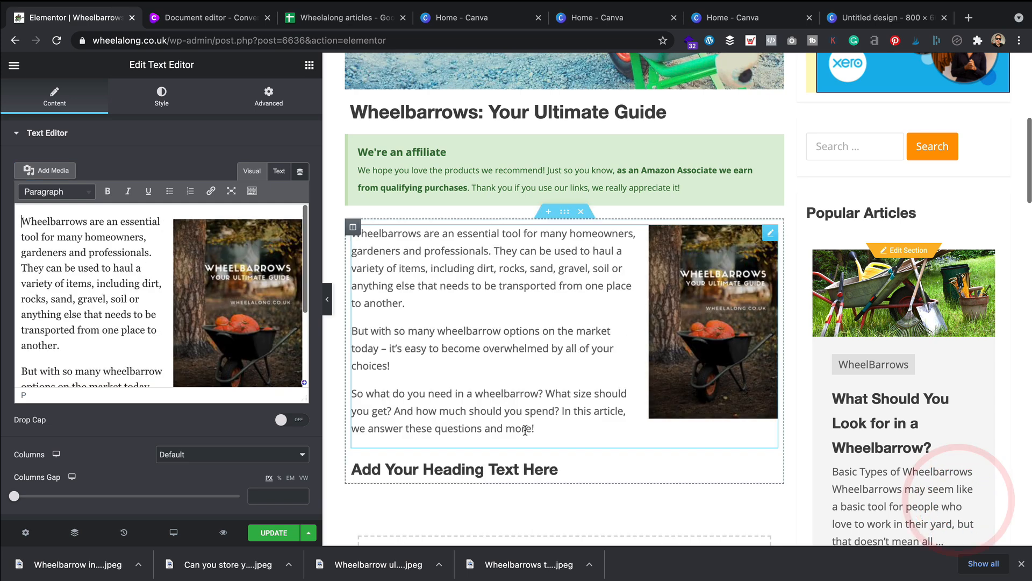
- Change the inserted pin image to a custom size with a width of 225 pixels and update it
{"action": "scroll", "coordinate": [497, 347], "scroll_direction": "down", "scroll_amount": 1}
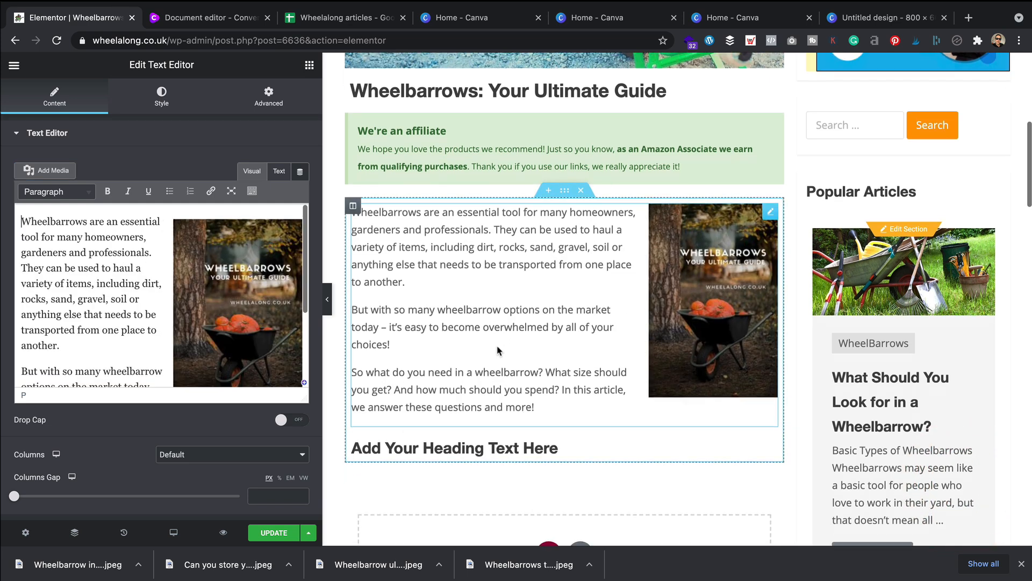
{"action": "left_click", "coordinate": [200, 280]}
{"action": "left_click", "coordinate": [276, 224]}
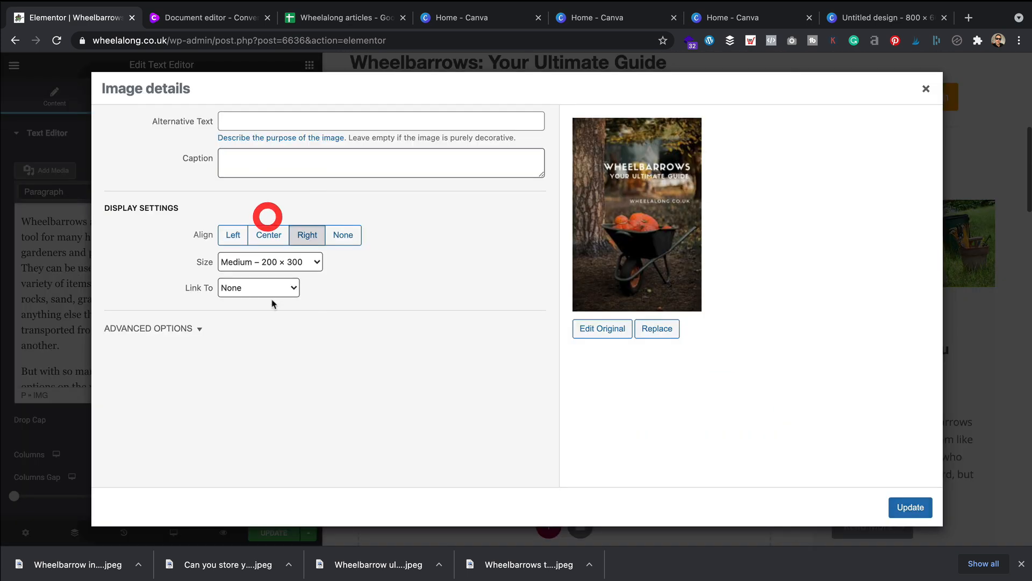
{"action": "left_click", "coordinate": [309, 263]}
{"action": "left_click", "coordinate": [276, 304]}
{"action": "left_click_drag", "start_coordinate": [299, 299], "coordinate": [168, 305]}
{"action": "type", "text": "225"}
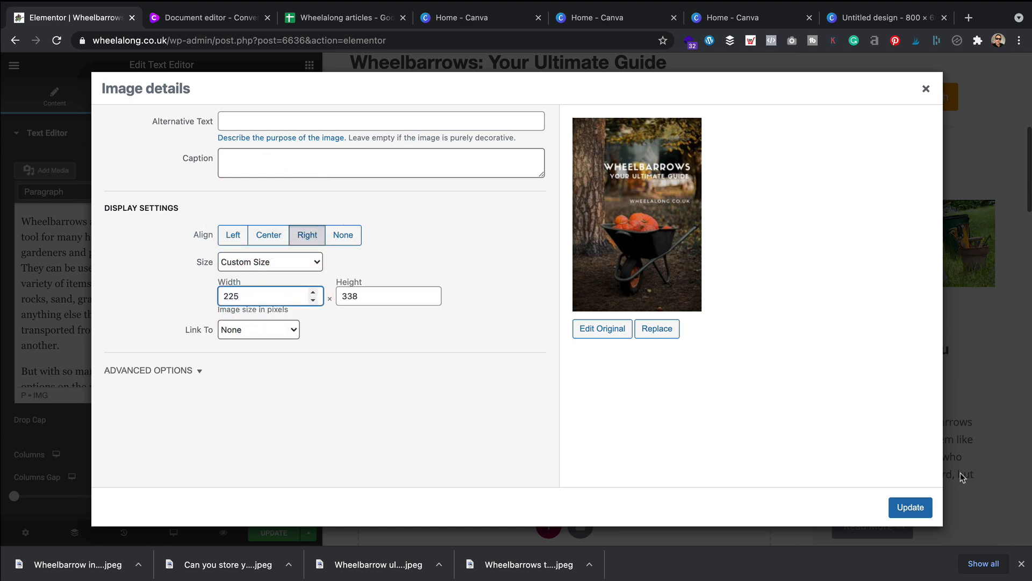
{"action": "left_click", "coordinate": [910, 506]}
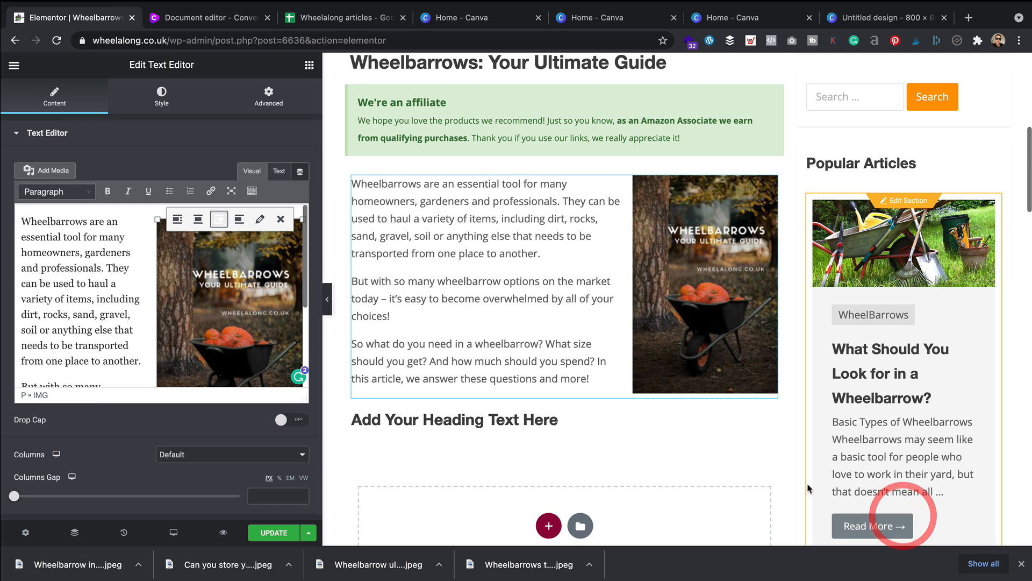
- Open the new heading for editing and copy the heading text "Why you need a wheelbarrow" from the Jarvis document
{"action": "scroll", "coordinate": [636, 429], "scroll_direction": "down", "scroll_amount": 1}
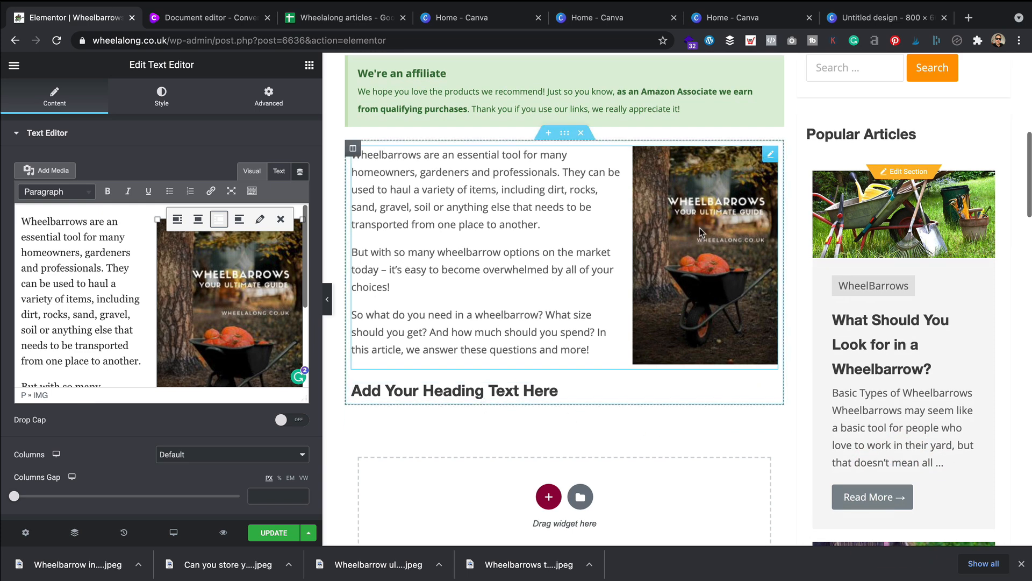
{"action": "left_click", "coordinate": [467, 391]}
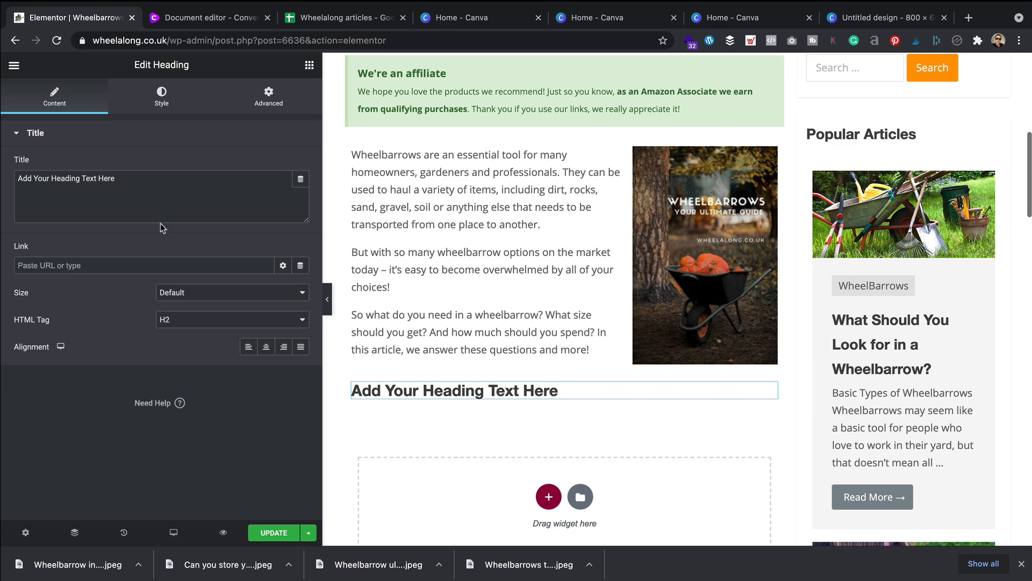
{"action": "left_click", "coordinate": [224, 20]}
{"action": "left_click", "coordinate": [475, 316]}
{"action": "scroll", "coordinate": [475, 316], "scroll_direction": "down", "scroll_amount": 2}
{"action": "left_click_drag", "start_coordinate": [525, 299], "coordinate": [315, 297]}
{"action": "key", "text": "ctrl+c"}
- In Elementor, replace the placeholder heading title with the copied text, reworded as "Why do you need a wheelbarrow?"
{"action": "left_click", "coordinate": [84, 16]}
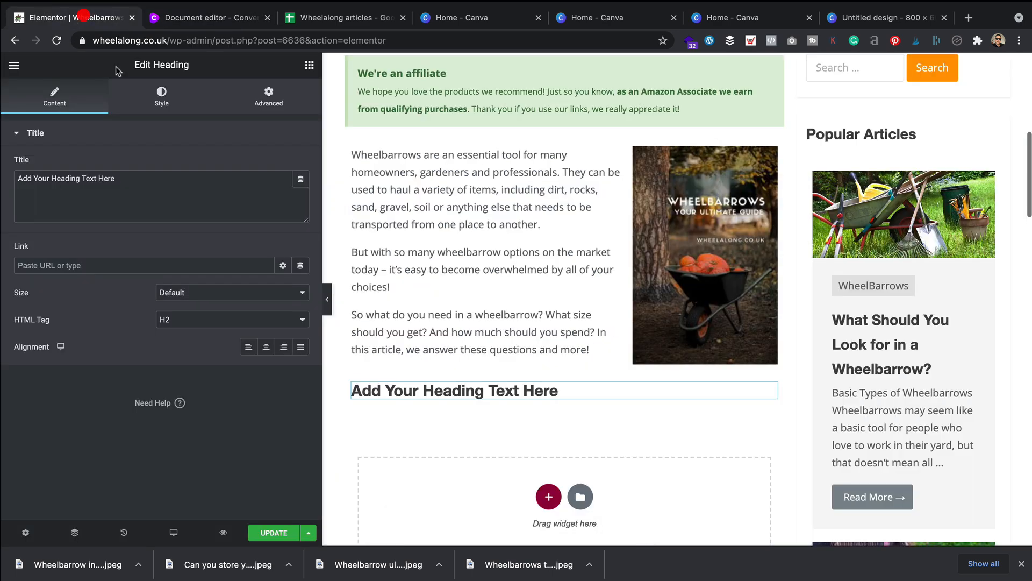
{"action": "left_click", "coordinate": [147, 192]}
{"action": "key", "text": "ctrl+a"}
{"action": "key", "text": "ctrl+v"}
{"action": "type", "text": "do"}
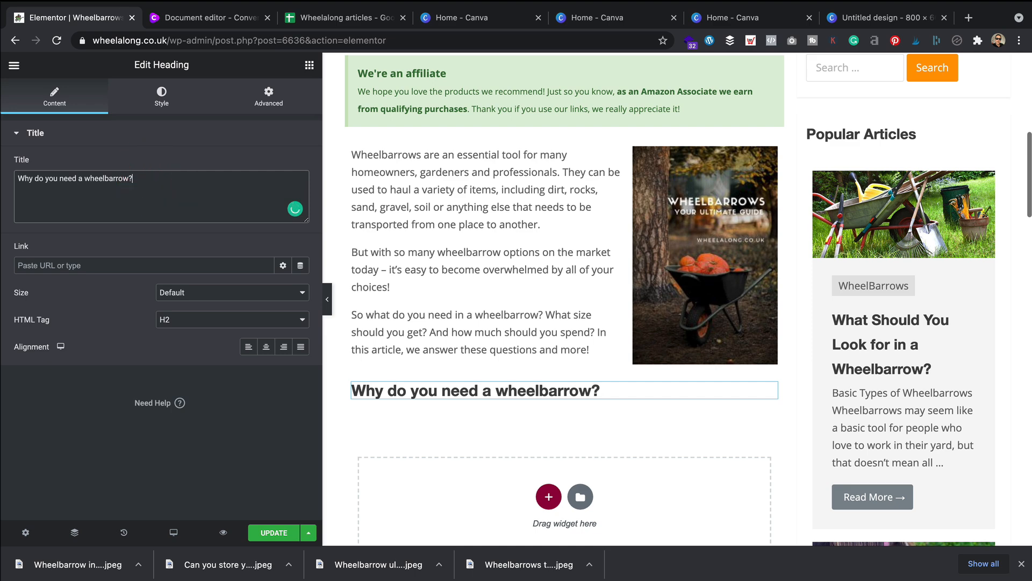
- Add a Text Editor widget below the "Why do you need a wheelbarrow?" heading
{"action": "scroll", "coordinate": [414, 148], "scroll_direction": "down", "scroll_amount": 3}
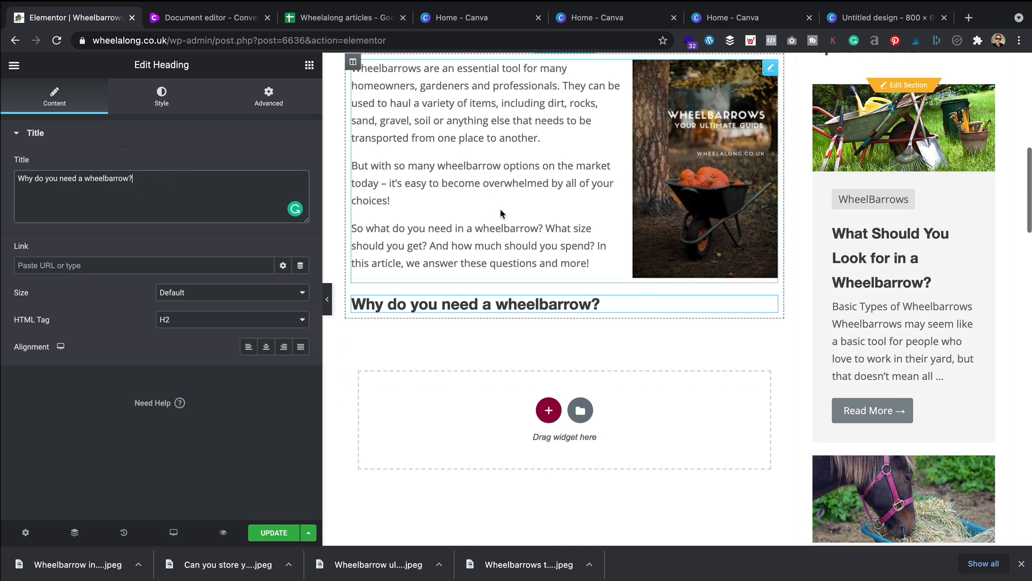
{"action": "left_click", "coordinate": [310, 65]}
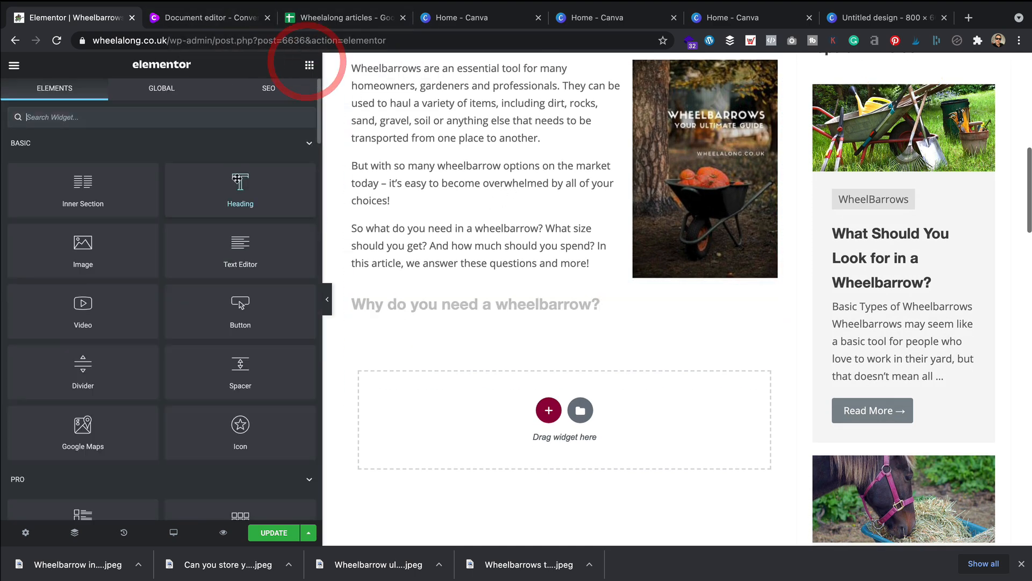
{"action": "left_click_drag", "start_coordinate": [241, 247], "coordinate": [451, 307]}
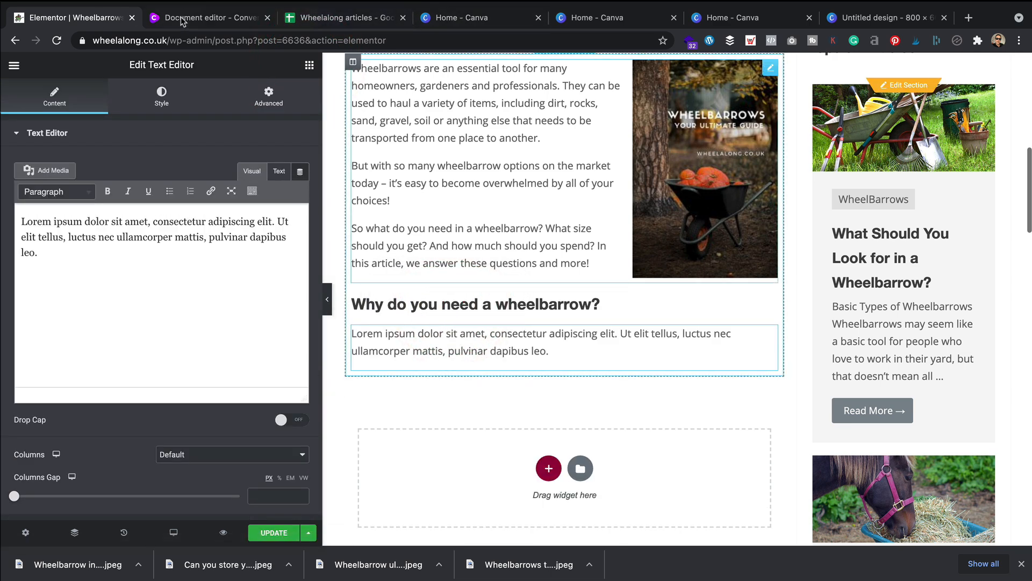
- Replace the new widget's placeholder text with the three paragraphs under "Why you need a wheelbarrow" from the Jarvis document
{"action": "left_click", "coordinate": [173, 21]}
{"action": "scroll", "coordinate": [384, 289], "scroll_direction": "down", "scroll_amount": 3}
{"action": "left_click_drag", "start_coordinate": [427, 365], "coordinate": [287, 212]}
{"action": "key", "text": "super+c"}
{"action": "left_click", "coordinate": [82, 19]}
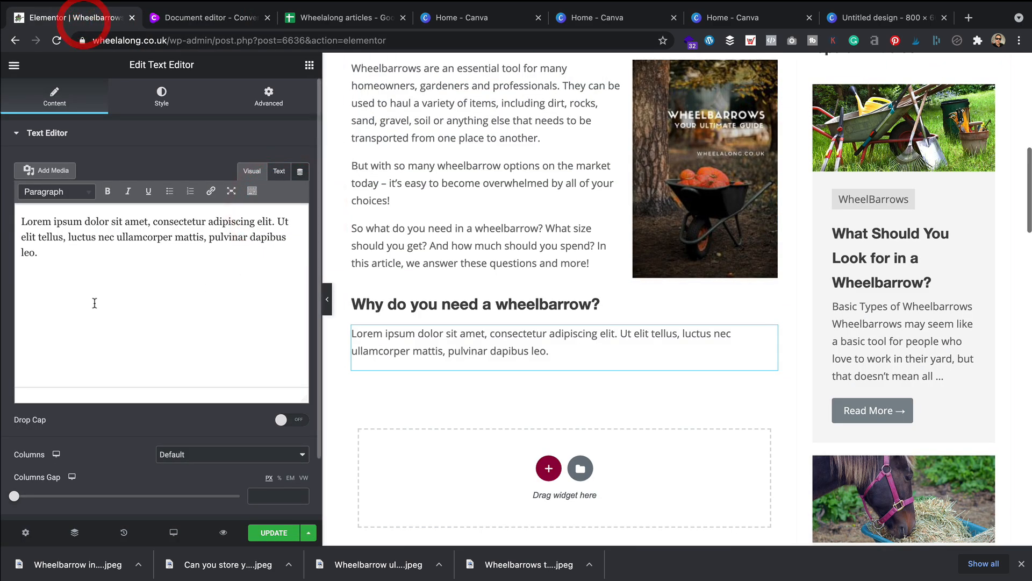
{"action": "left_click_drag", "start_coordinate": [85, 241], "coordinate": [81, 282]}
{"action": "left_click", "coordinate": [17, 215]}
{"action": "key", "text": "super+v"}
{"action": "scroll", "coordinate": [444, 322], "scroll_direction": "down", "scroll_amount": 3}
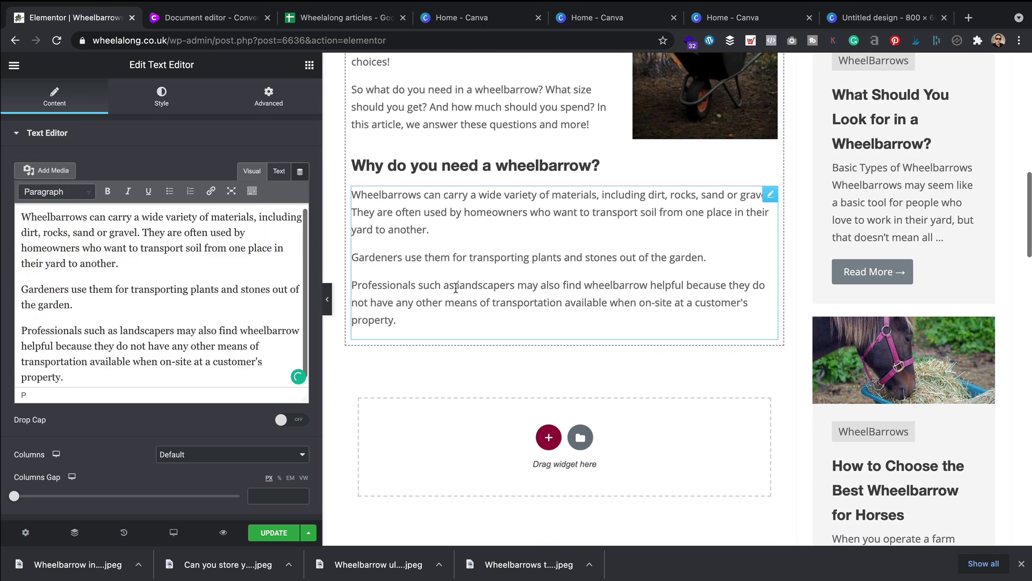
- Switch to the Jarvis document and copy the heading text "What to look for in a wheelbarrow" without its hash marks
{"action": "left_click", "coordinate": [218, 25]}
{"action": "left_click", "coordinate": [472, 317]}
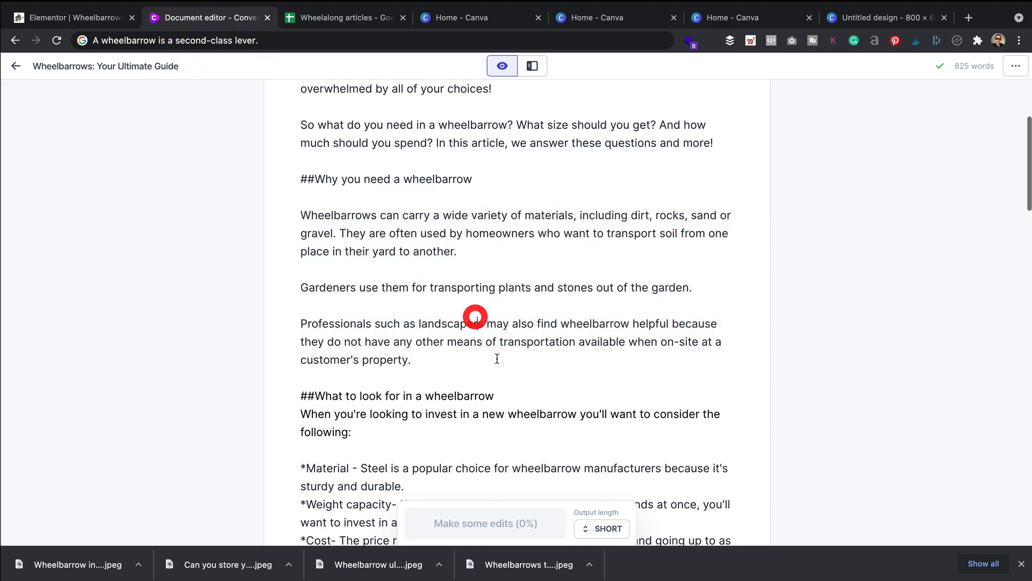
{"action": "scroll", "coordinate": [430, 280], "scroll_direction": "down", "scroll_amount": 1}
{"action": "left_click_drag", "start_coordinate": [494, 360], "coordinate": [315, 357]}
{"action": "key", "text": "ctrl+c"}
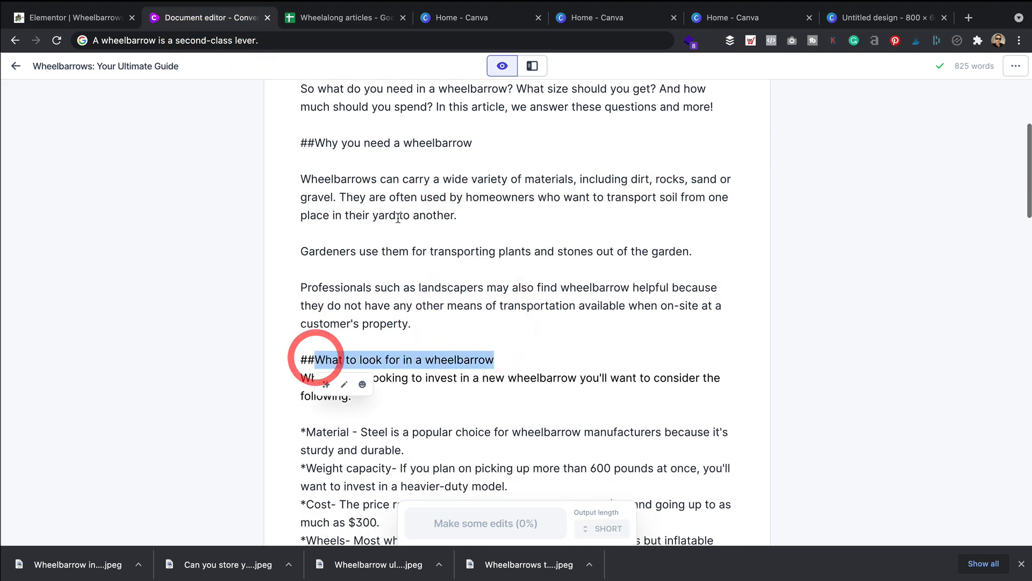
- Back in Elementor, check the HTML tag setting of the "Why do you need a wheelbarrow?" heading
{"action": "left_click", "coordinate": [88, 21]}
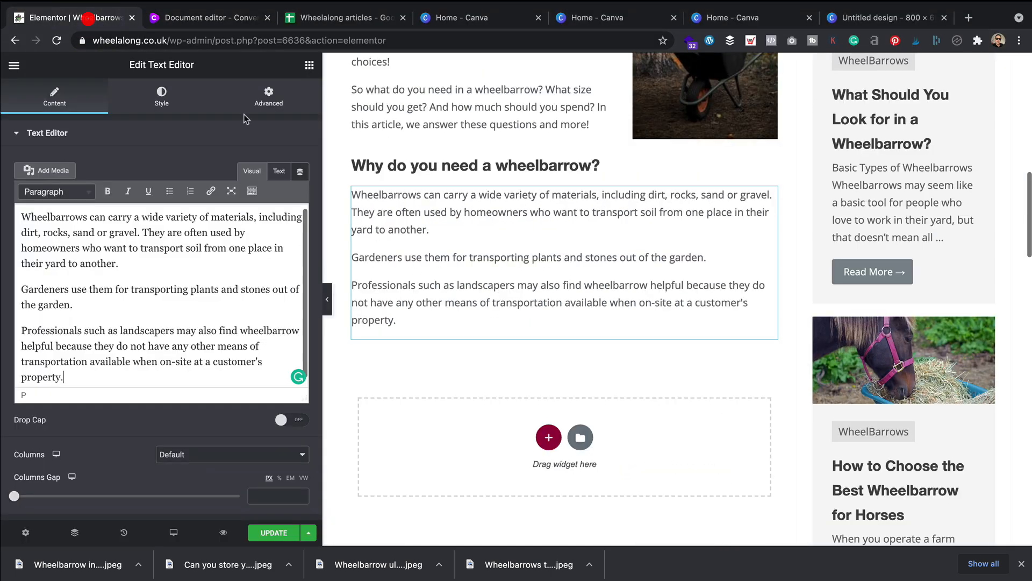
{"action": "left_click", "coordinate": [428, 165]}
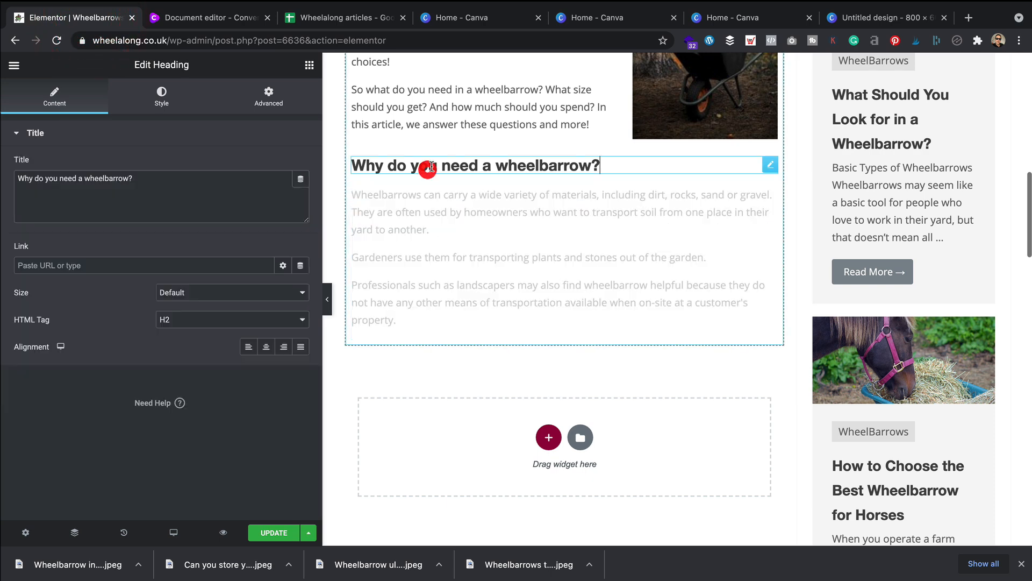
{"action": "left_click", "coordinate": [185, 321]}
{"action": "left_click", "coordinate": [378, 249]}
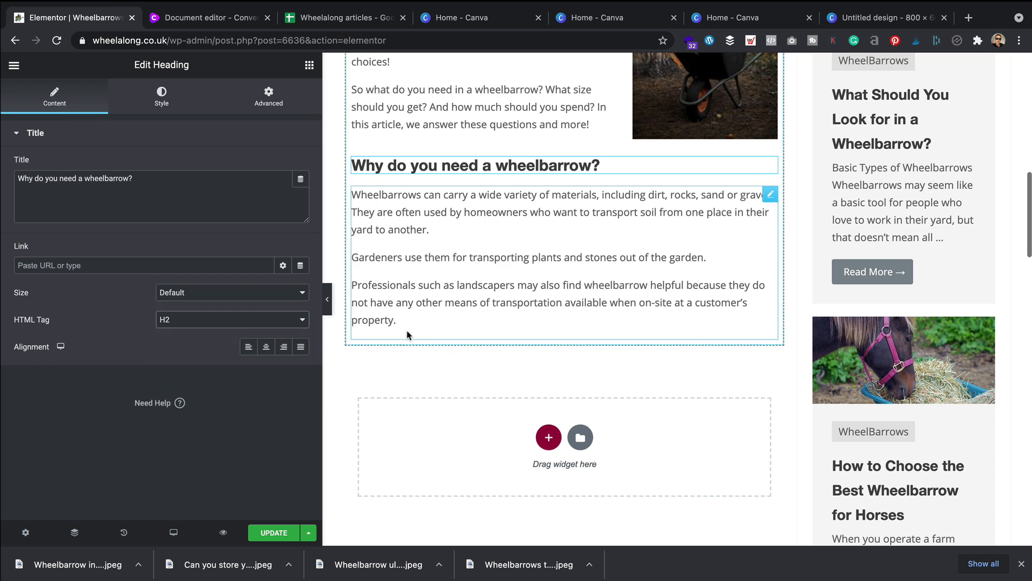
{"action": "left_click", "coordinate": [309, 65]}
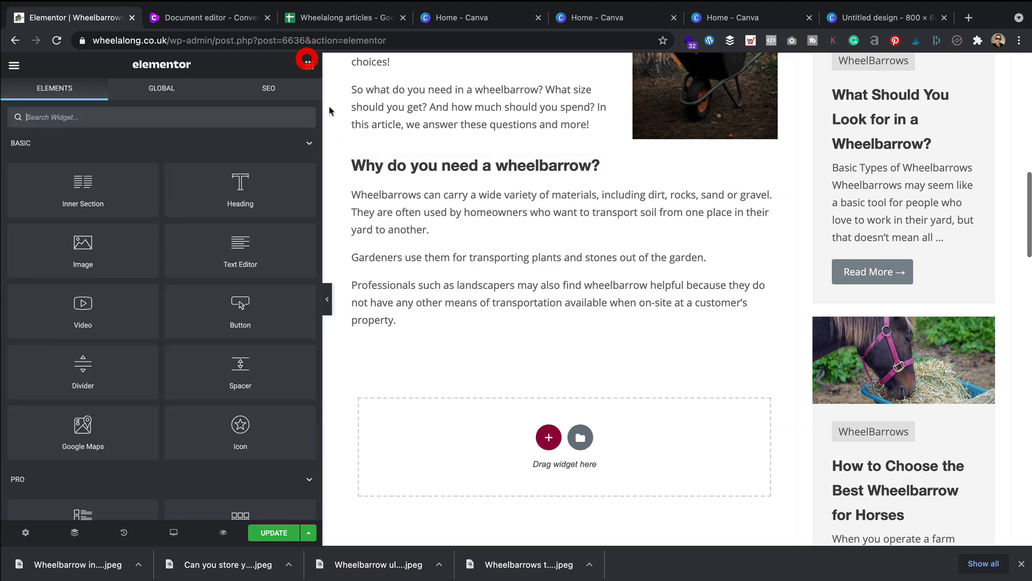
{"action": "left_click_drag", "start_coordinate": [360, 161], "coordinate": [617, 163]}
{"action": "scroll", "coordinate": [618, 162], "scroll_direction": "down", "scroll_amount": 1}
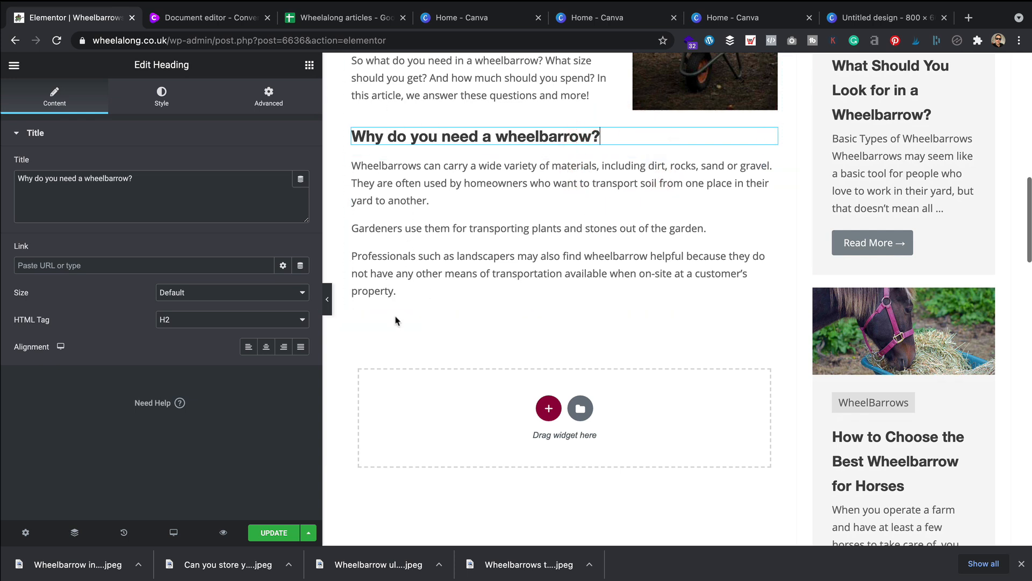
{"action": "left_click", "coordinate": [554, 141]}
- Add a Heading widget below the section's paragraphs and title it "What to look for in a wheelbarrow"
{"action": "left_click", "coordinate": [308, 66]}
{"action": "left_click_drag", "start_coordinate": [243, 215], "coordinate": [422, 305]}
{"action": "left_click", "coordinate": [178, 185]}
{"action": "key", "text": "ctrl+a"}
{"action": "key", "text": "ctrl+v"}
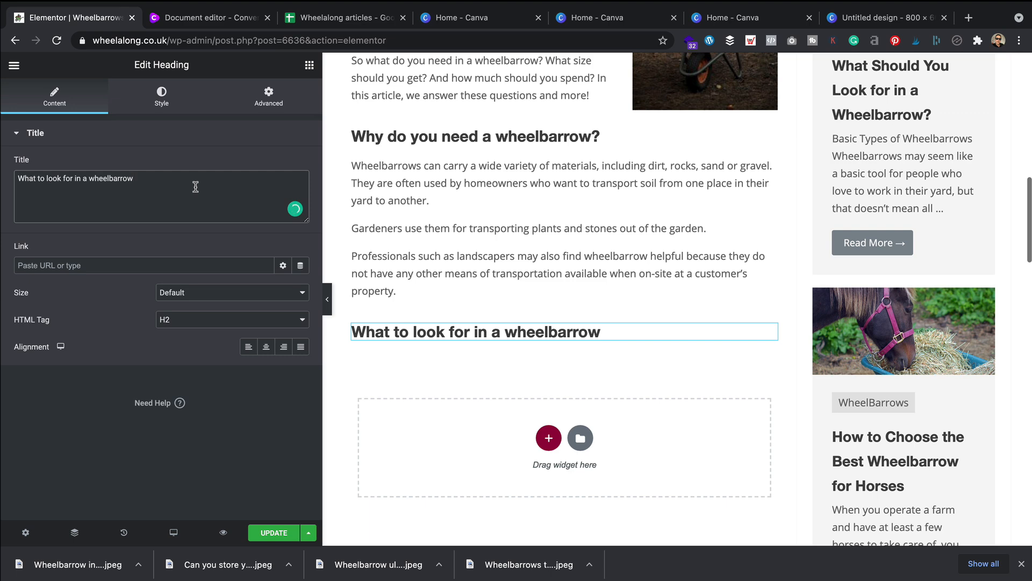
- Add a Text Editor widget below the "What to look for in a wheelbarrow" heading
{"action": "scroll", "coordinate": [399, 267], "scroll_direction": "down", "scroll_amount": 2}
{"action": "left_click", "coordinate": [309, 64]}
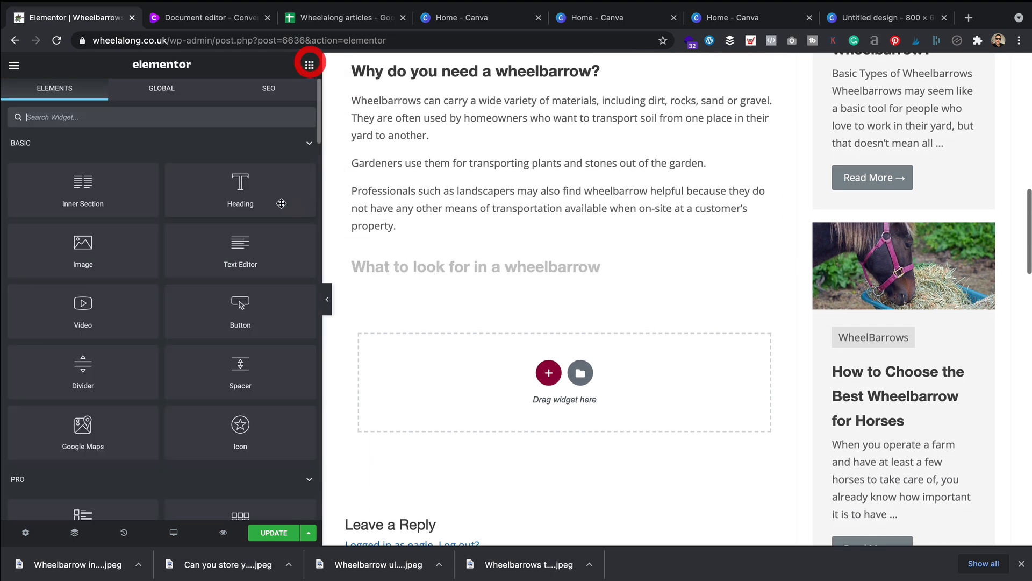
{"action": "left_click_drag", "start_coordinate": [240, 249], "coordinate": [404, 272]}
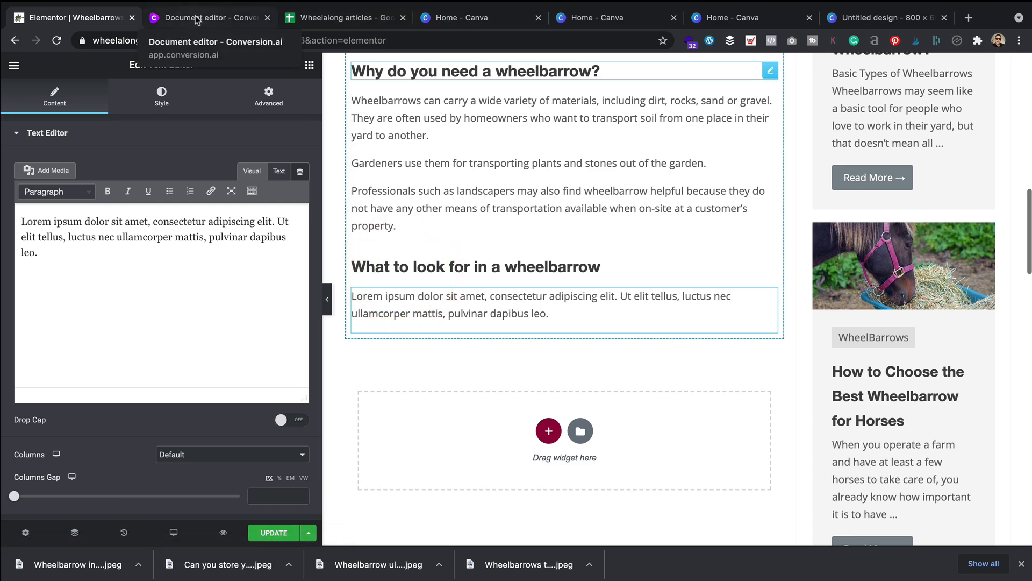
- In the Jarvis document, copy the intro sentence and the Material, Weight capacity, Cost and Wheels points under "What to look for in a wheelbarrow"
{"action": "left_click", "coordinate": [195, 20]}
{"action": "scroll", "coordinate": [477, 295], "scroll_direction": "down", "scroll_amount": 3}
{"action": "left_click", "coordinate": [454, 273]}
{"action": "left_click_drag", "start_coordinate": [296, 214], "coordinate": [482, 396]}
{"action": "key", "text": "ctrl+c"}
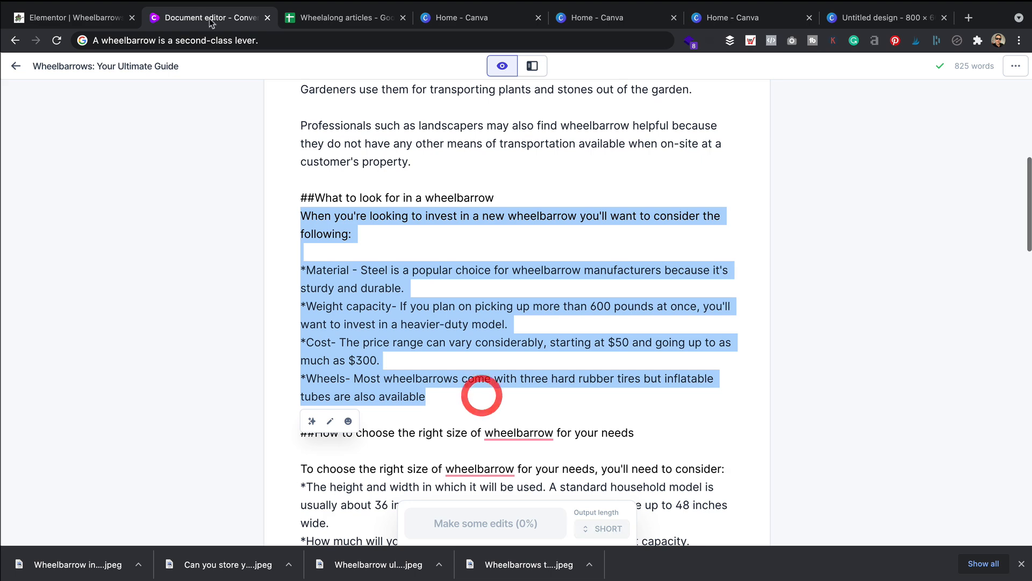
- In Elementor, replace the placeholder text below "What to look for in a wheelbarrow" with the copied text, keeping only the intro sentence
{"action": "left_click", "coordinate": [81, 17]}
{"action": "left_click", "coordinate": [210, 274]}
{"action": "key", "text": "ctrl+a"}
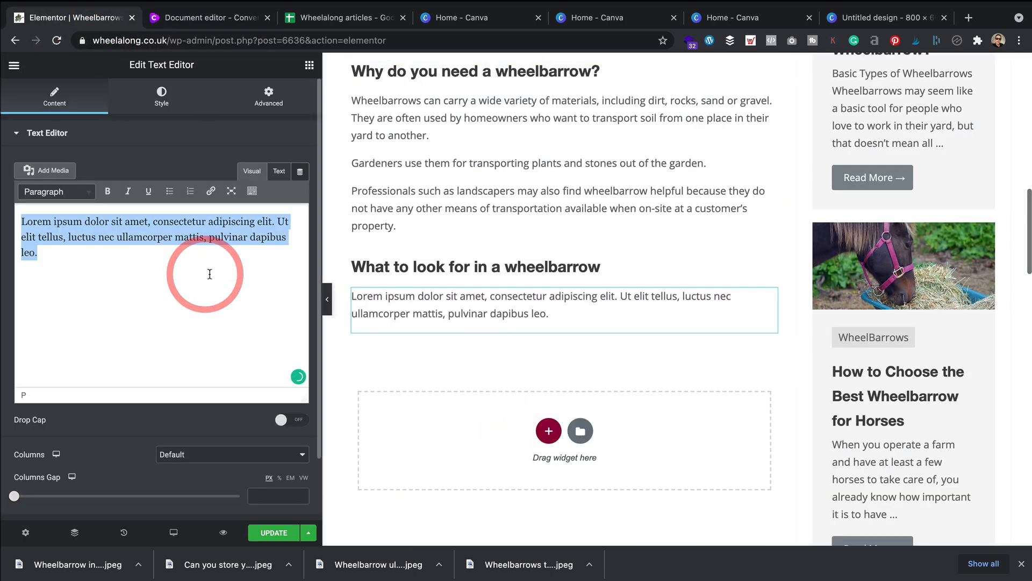
{"action": "key", "text": "ctrl+v"}
{"action": "scroll", "coordinate": [204, 271], "scroll_direction": "down", "scroll_amount": 1}
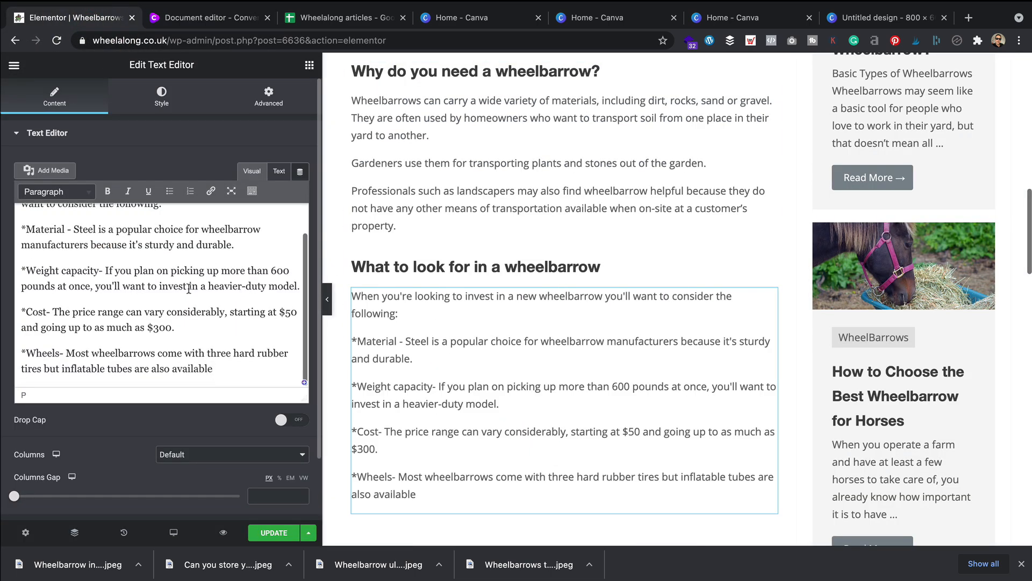
{"action": "left_click_drag", "start_coordinate": [232, 392], "coordinate": [11, 226]}
{"action": "key", "text": "BackSpace"}
{"action": "key", "text": "BackSpace"}
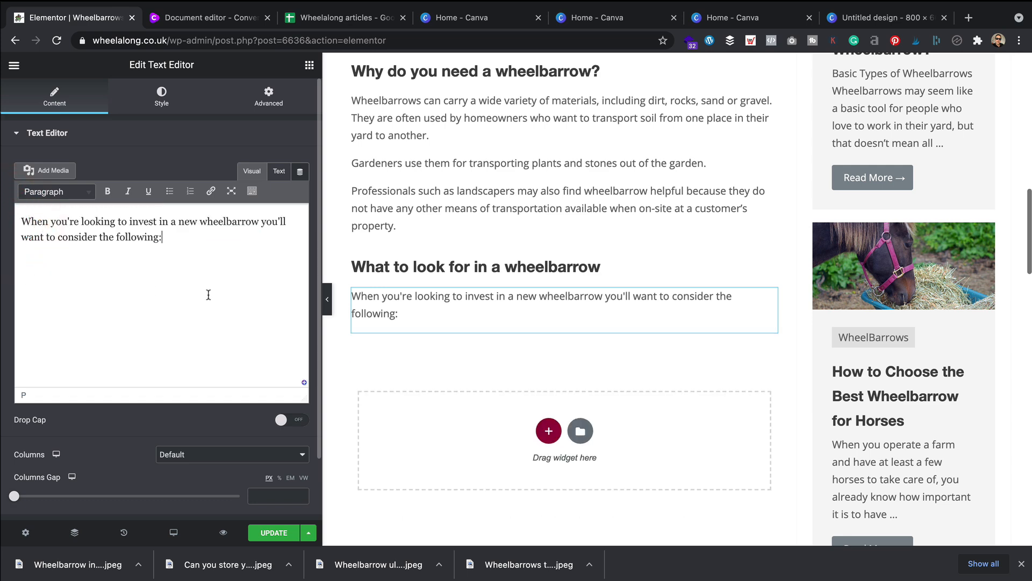
- Add an Icon List widget below the intro sentence and reduce it to the single check-mark item
{"action": "left_click", "coordinate": [309, 66]}
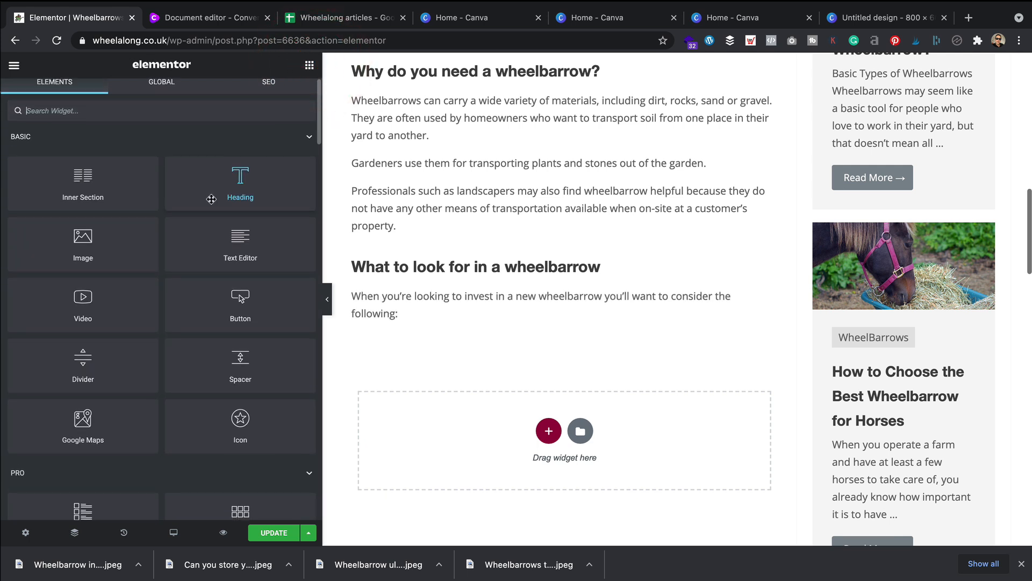
{"action": "type", "text": "list"}
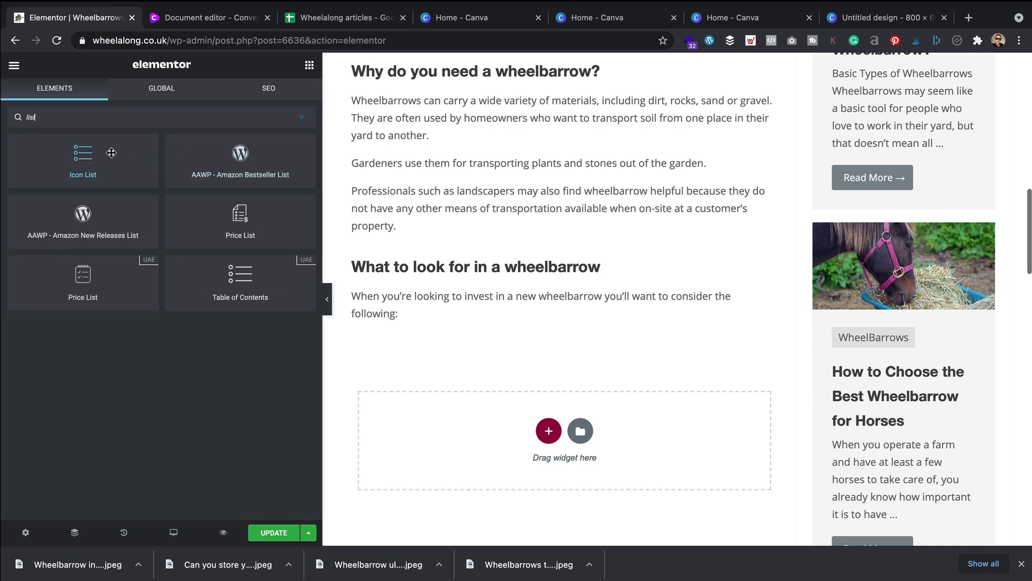
{"action": "left_click_drag", "start_coordinate": [81, 155], "coordinate": [455, 318]}
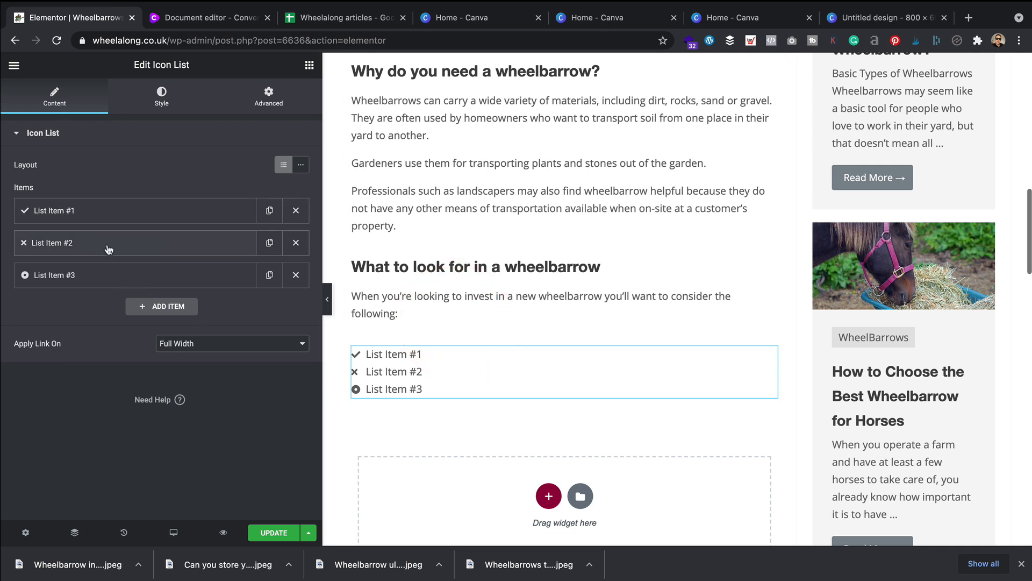
{"action": "left_click", "coordinate": [296, 243]}
{"action": "left_click", "coordinate": [296, 243]}
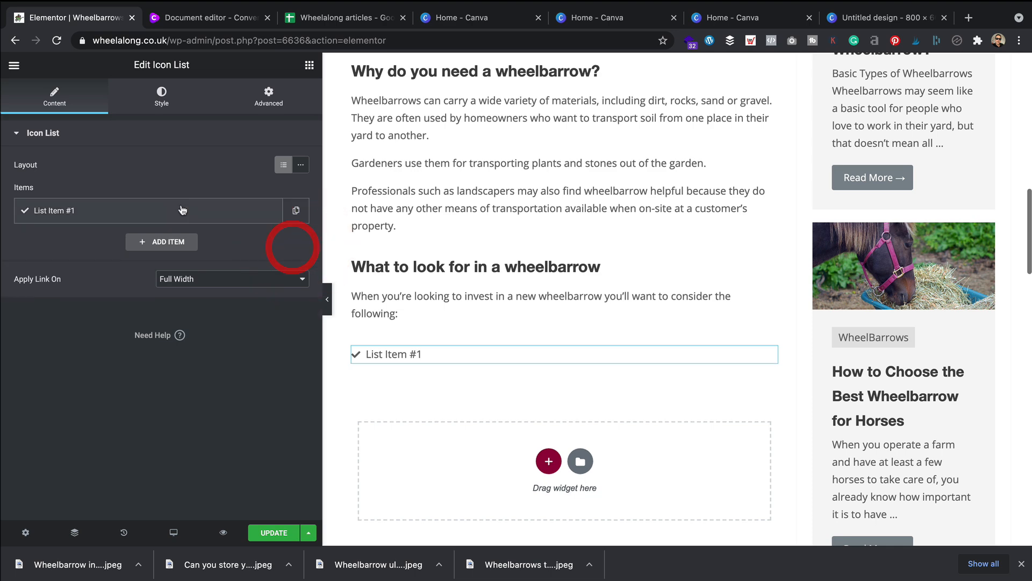
- Replace the remaining list item's text with the Material point copied from the Jarvis document, without its asterisk
{"action": "left_click", "coordinate": [230, 217]}
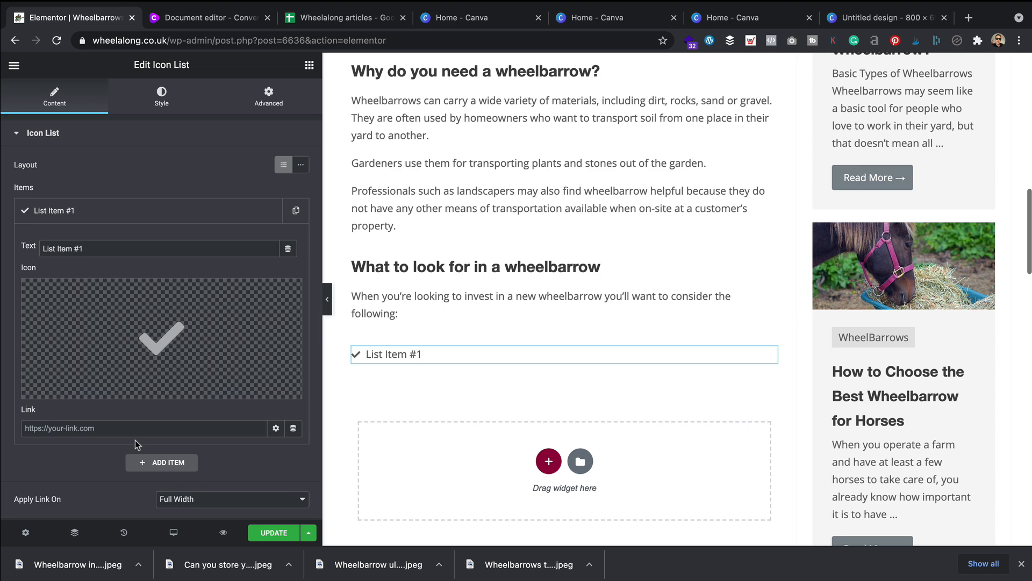
{"action": "left_click", "coordinate": [204, 17]}
{"action": "left_click", "coordinate": [438, 327]}
{"action": "left_click_drag", "start_coordinate": [407, 288], "coordinate": [306, 270]}
{"action": "key", "text": "ctrl+c"}
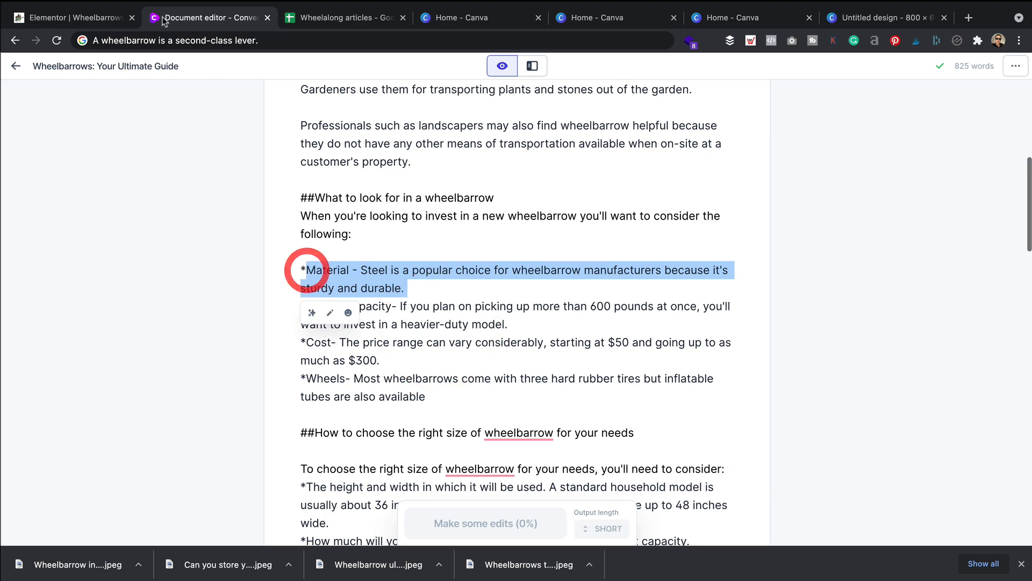
{"action": "left_click", "coordinate": [49, 15]}
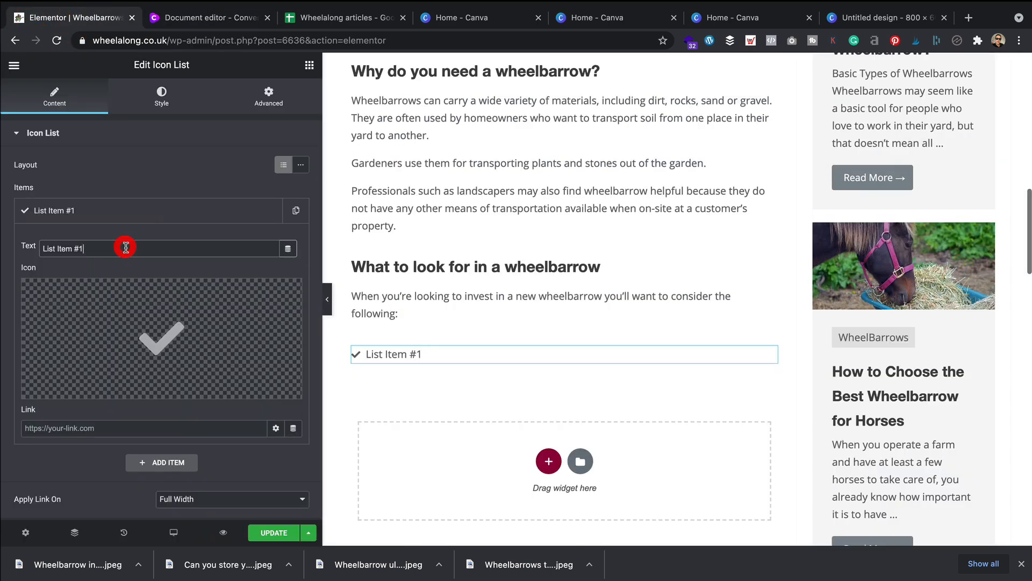
{"action": "key", "text": "ctrl+v"}
- Bold the word "Material" in the list item by wrapping it in <b> and </b> tags
{"action": "left_click_drag", "start_coordinate": [128, 248], "coordinate": [8, 247]}
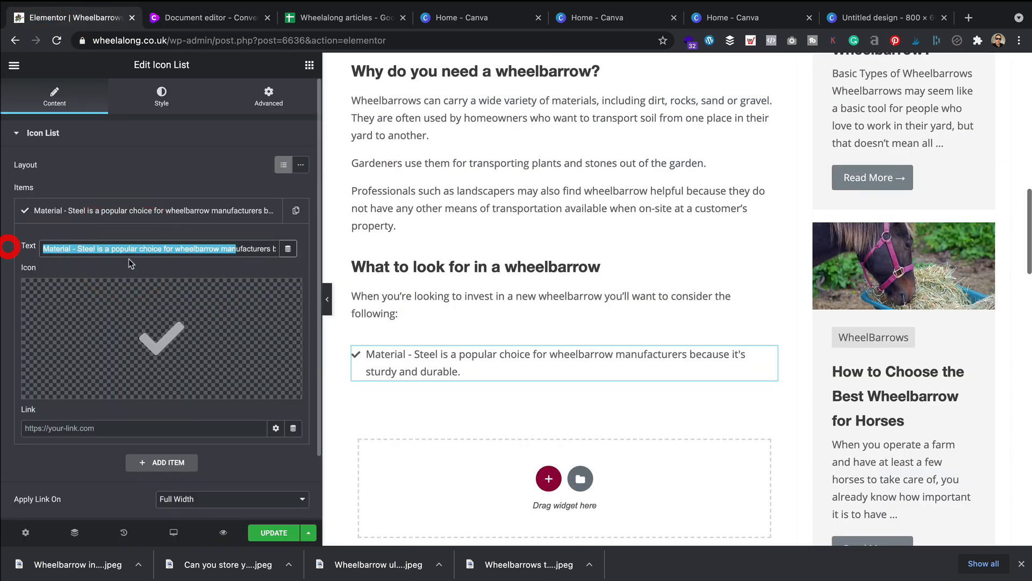
{"action": "left_click", "coordinate": [43, 248]}
{"action": "type", "text": "<b>"}
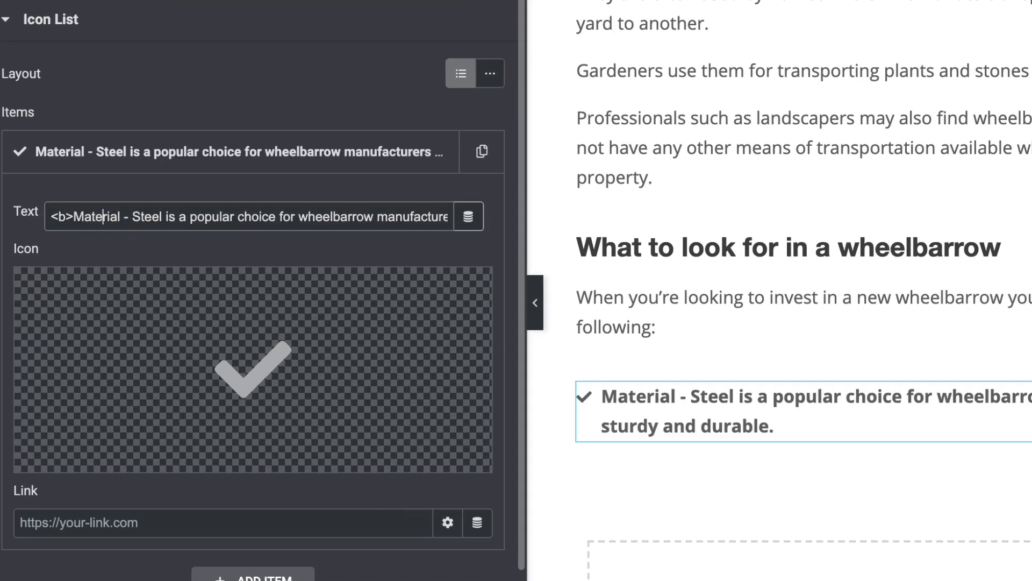
{"action": "type", "text": "</b>"}
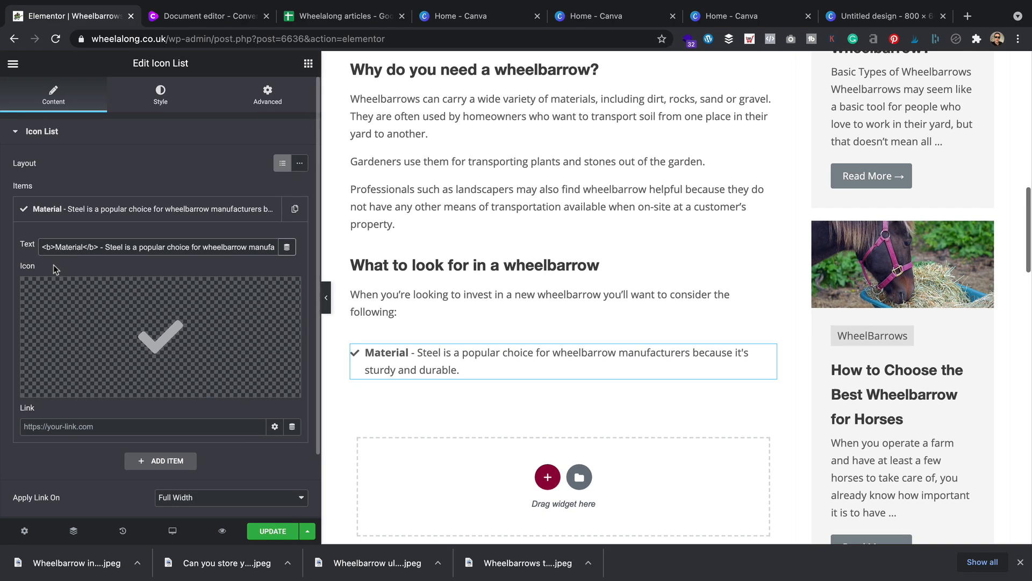
{"action": "scroll", "coordinate": [74, 216], "scroll_direction": "down", "scroll_amount": 1}
{"action": "scroll", "coordinate": [74, 216], "scroll_direction": "up", "scroll_amount": 1}
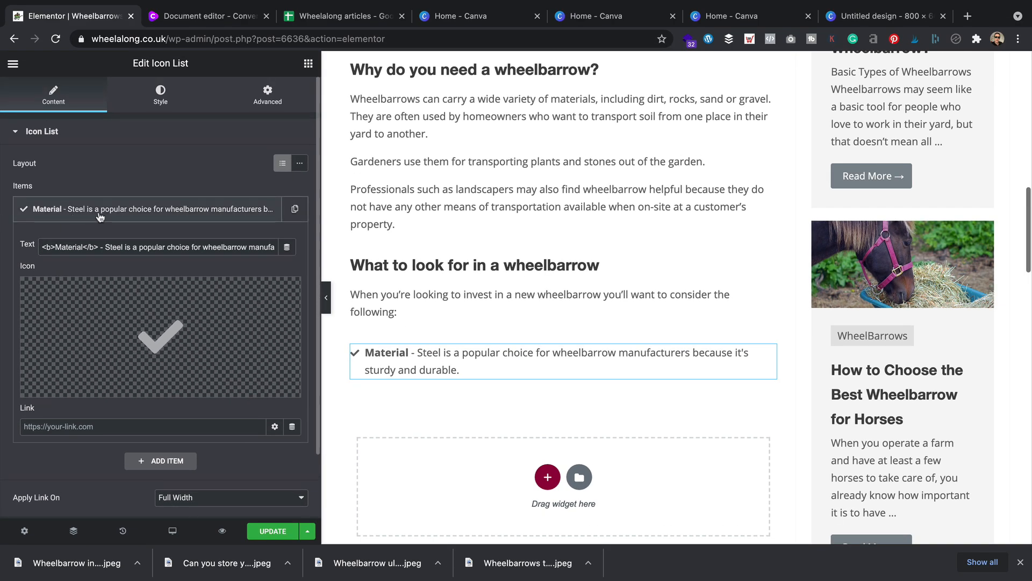
- Set the icon list's icon color to green #3CC501
{"action": "left_click", "coordinate": [160, 95]}
{"action": "left_click", "coordinate": [211, 274]}
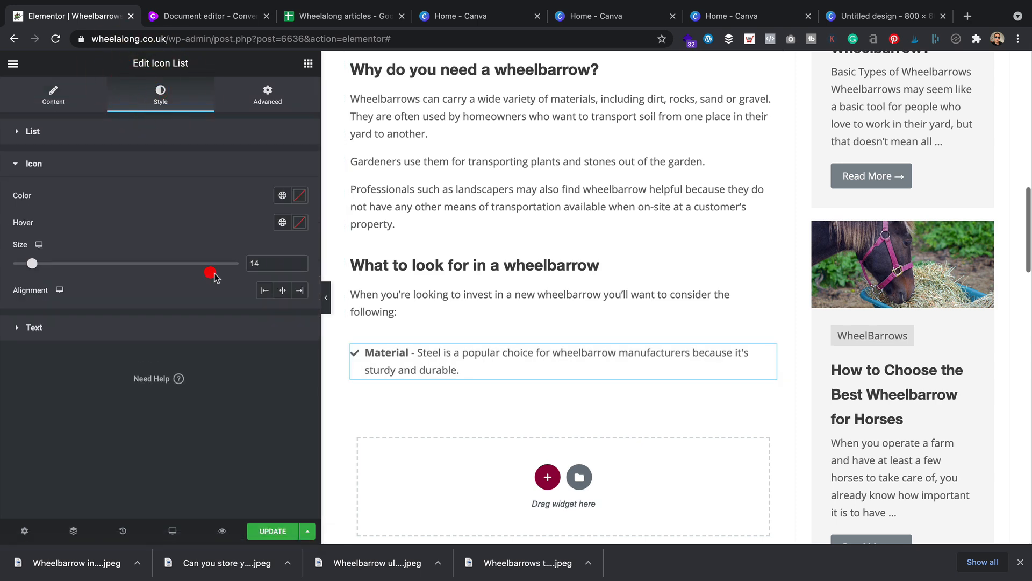
{"action": "left_click", "coordinate": [300, 196]}
{"action": "left_click", "coordinate": [222, 362]}
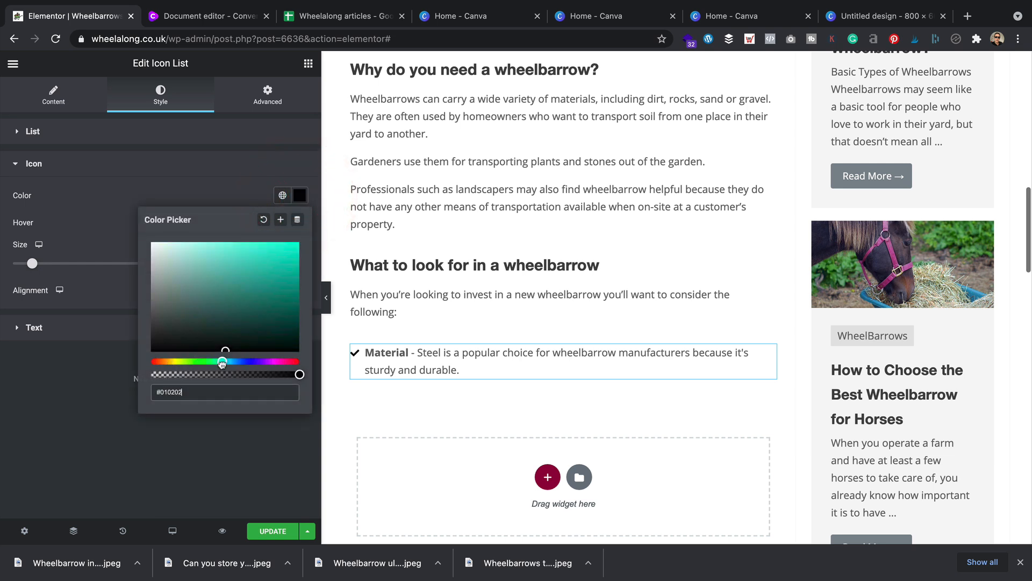
{"action": "left_click", "coordinate": [192, 362]}
{"action": "left_click", "coordinate": [299, 247]}
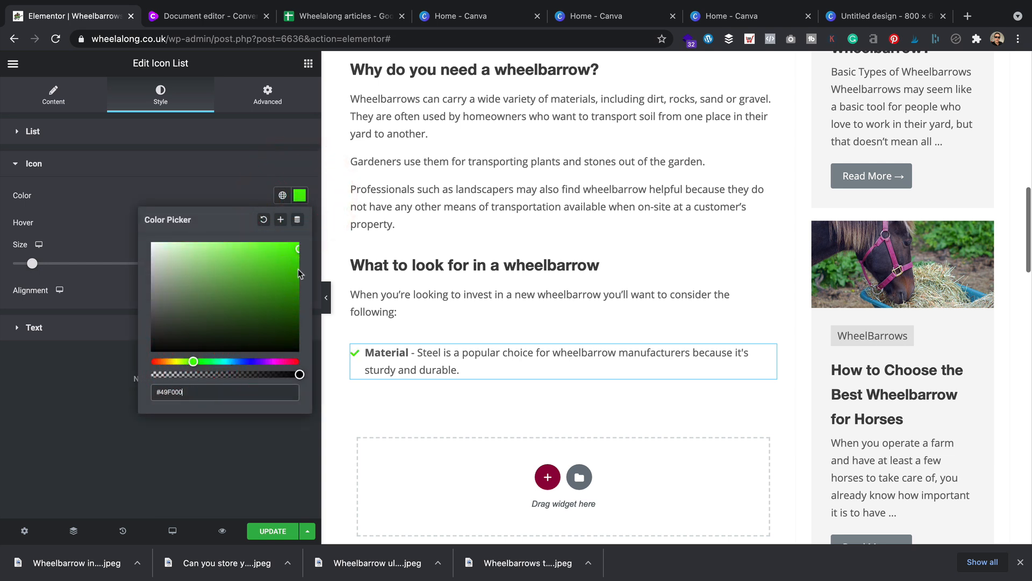
{"action": "left_click_drag", "start_coordinate": [208, 393], "coordinate": [89, 386]}
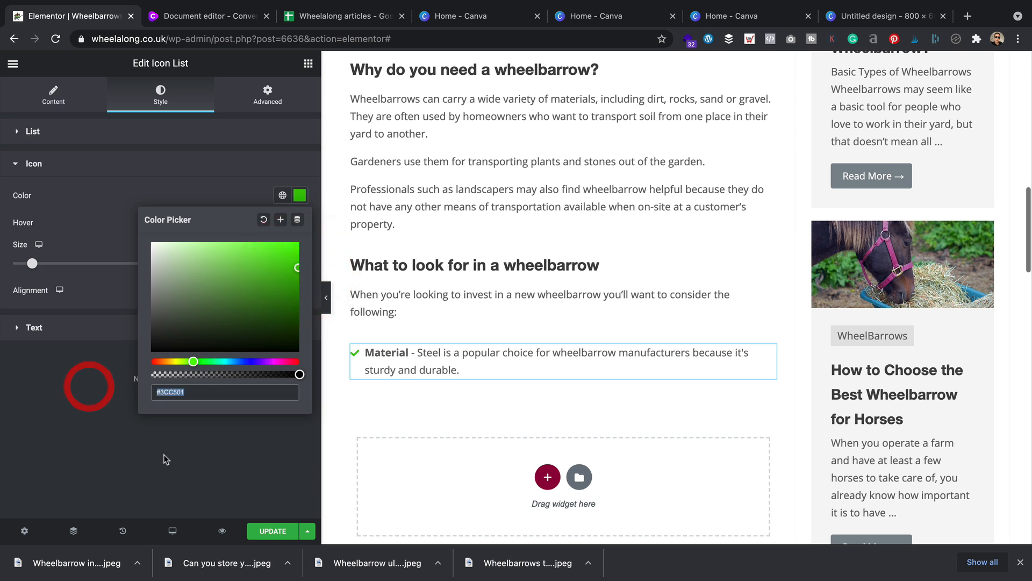
{"action": "left_click", "coordinate": [192, 444]}
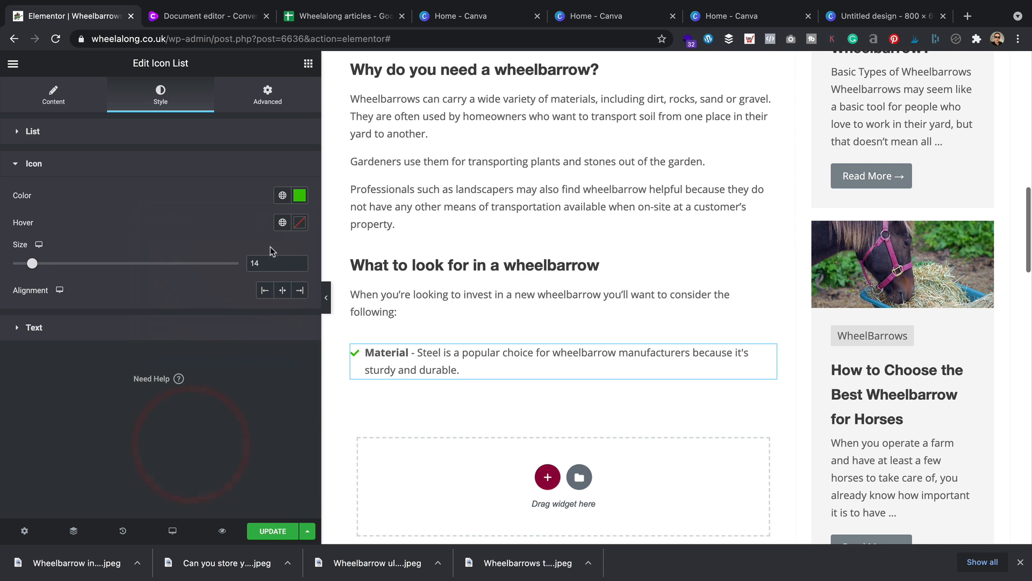
- Duplicate the Material list item and replace the copy's text with the Weight capacity point from the Jarvis document
{"action": "left_click", "coordinate": [43, 94]}
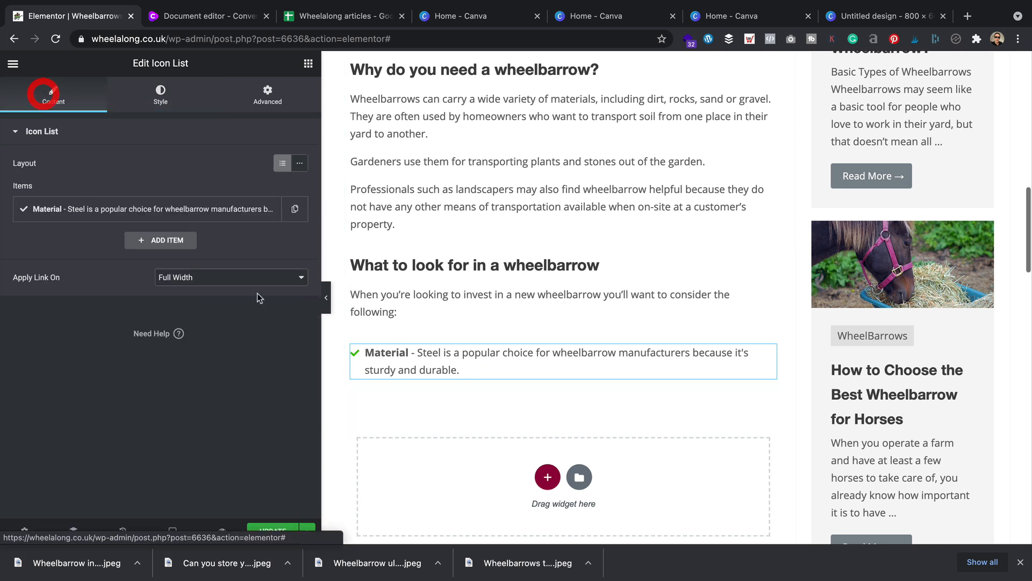
{"action": "left_click", "coordinate": [294, 208]}
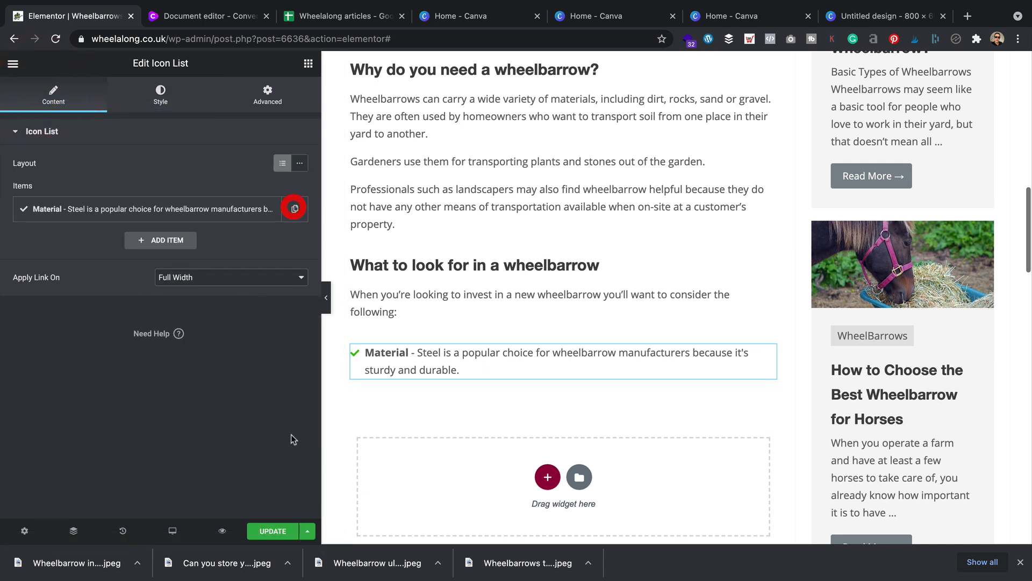
{"action": "left_click", "coordinate": [300, 214]}
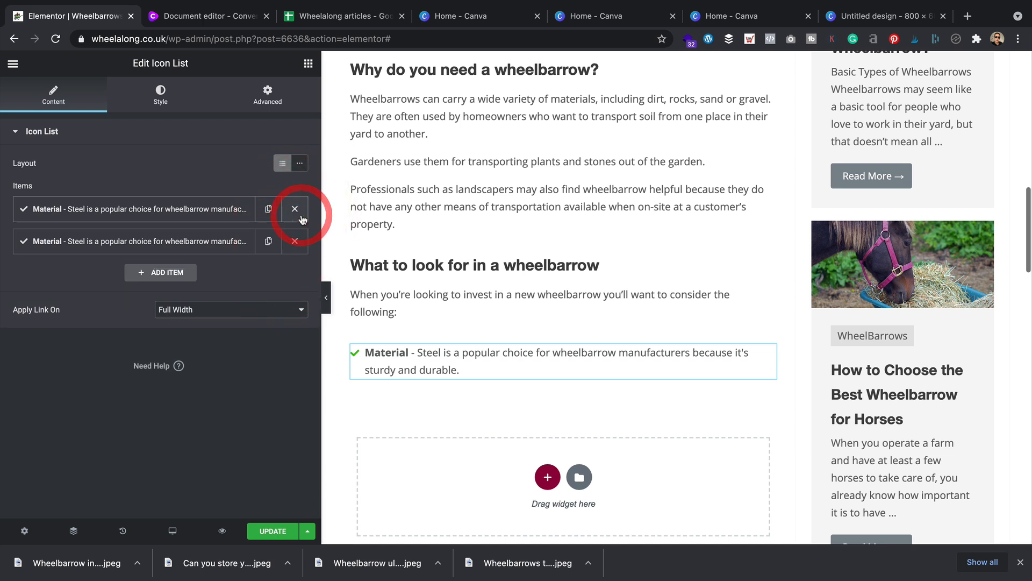
{"action": "left_click", "coordinate": [178, 15]}
{"action": "left_click_drag", "start_coordinate": [508, 322], "coordinate": [307, 308]}
{"action": "key", "text": "ctrl+c"}
{"action": "left_click", "coordinate": [105, 15]}
{"action": "left_click", "coordinate": [187, 247]}
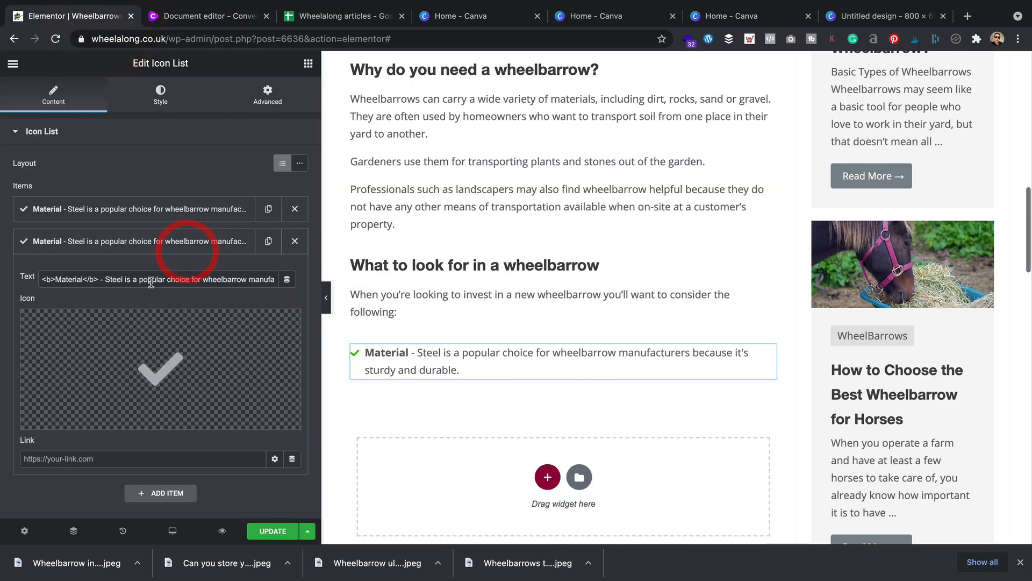
{"action": "key", "text": "ctrl+a"}
{"action": "key", "text": "ctrl+v"}
- Bold "Weight capacity" in the second item with <b> tags and put a spaced hyphen before its description
{"action": "triple_click", "coordinate": [117, 281]}
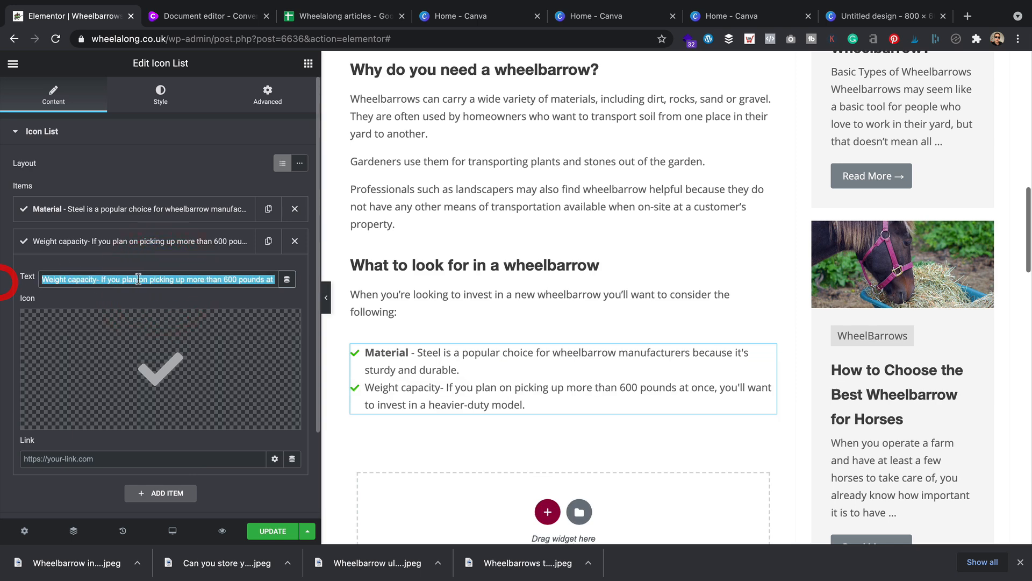
{"action": "left_click", "coordinate": [44, 281]}
{"action": "key", "text": "ctrl+a"}
{"action": "type", "text": "<b>Weight capacity</B> - If you plan on picking up more than 600 pounds at once, you'll want to invest in a heavier-duty model."}
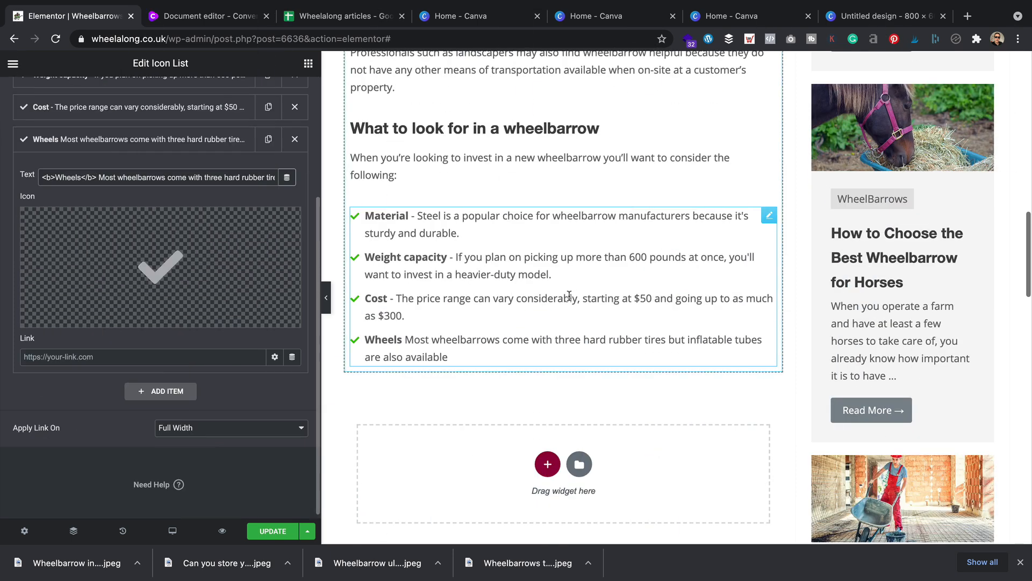
{"action": "scroll", "coordinate": [454, 282], "scroll_direction": "up", "scroll_amount": 1}
{"action": "scroll", "coordinate": [454, 280], "scroll_direction": "down", "scroll_amount": 1}
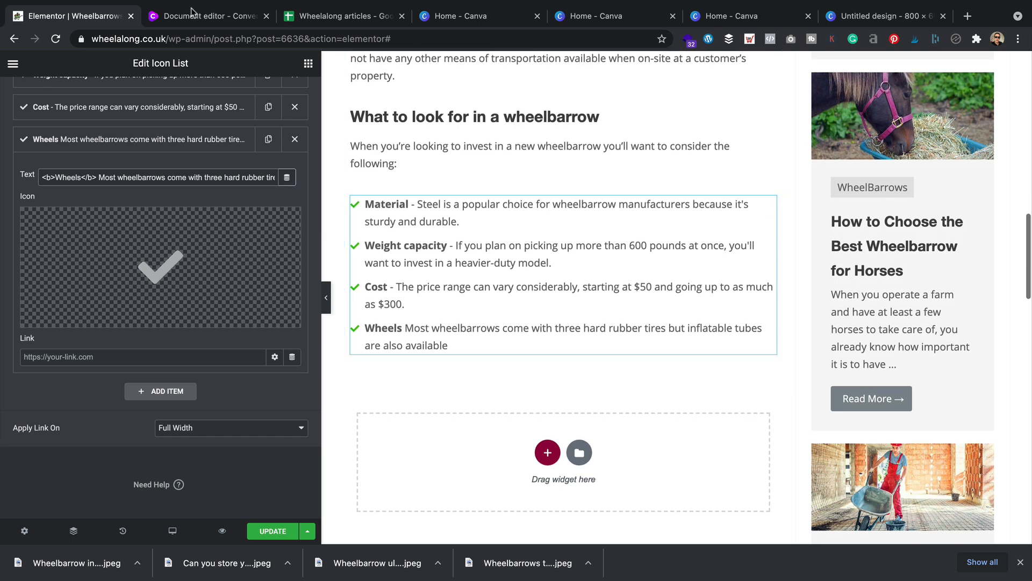
- In the Jarvis document, copy the section heading "How to choose the right size of wheelbarrow for your needs" without the hash marks
{"action": "left_click", "coordinate": [185, 17]}
{"action": "scroll", "coordinate": [345, 292], "scroll_direction": "down", "scroll_amount": 2}
{"action": "left_click", "coordinate": [469, 293]}
{"action": "scroll", "coordinate": [538, 307], "scroll_direction": "down", "scroll_amount": 3}
{"action": "scroll", "coordinate": [612, 318], "scroll_direction": "down", "scroll_amount": 5}
{"action": "scroll", "coordinate": [610, 317], "scroll_direction": "up", "scroll_amount": 4}
{"action": "scroll", "coordinate": [609, 318], "scroll_direction": "up", "scroll_amount": 2}
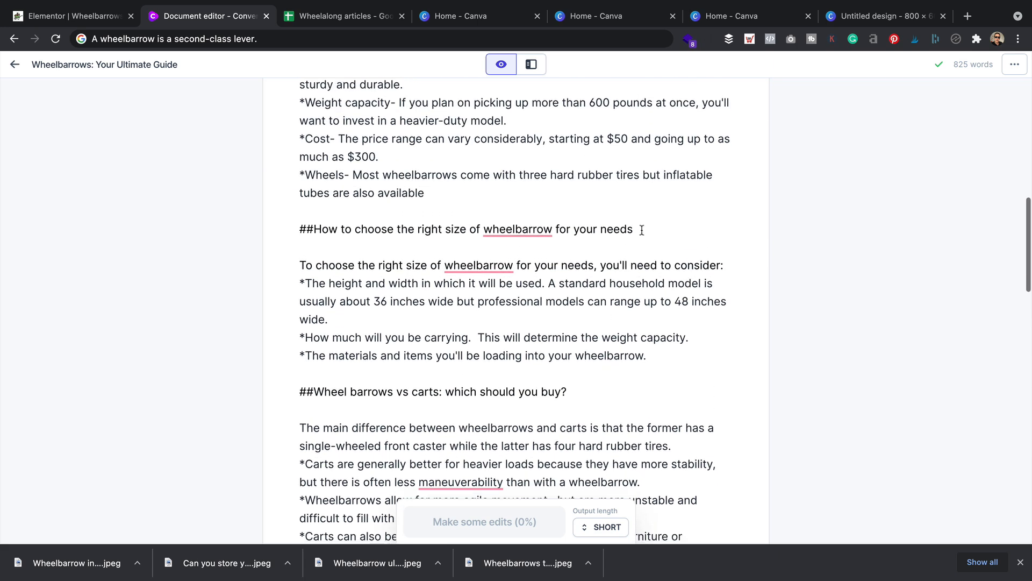
{"action": "left_click_drag", "start_coordinate": [264, 244], "coordinate": [312, 226]}
{"action": "key", "text": "ctrl+c"}
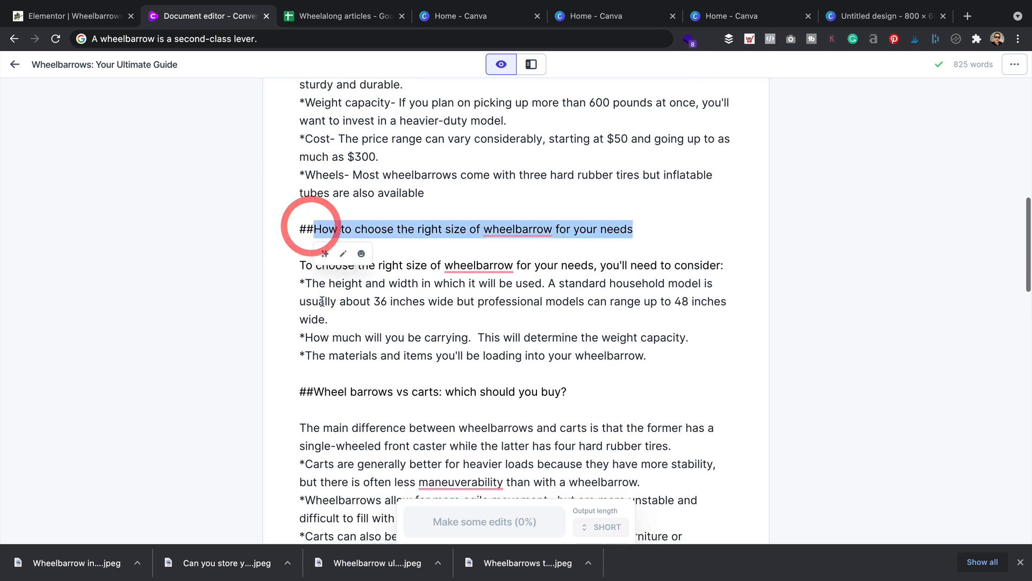
- Back in Elementor, add a Heading widget below the icon list titled "How to choose the right size of wheelbarrow for your needs"
{"action": "left_click", "coordinate": [86, 19]}
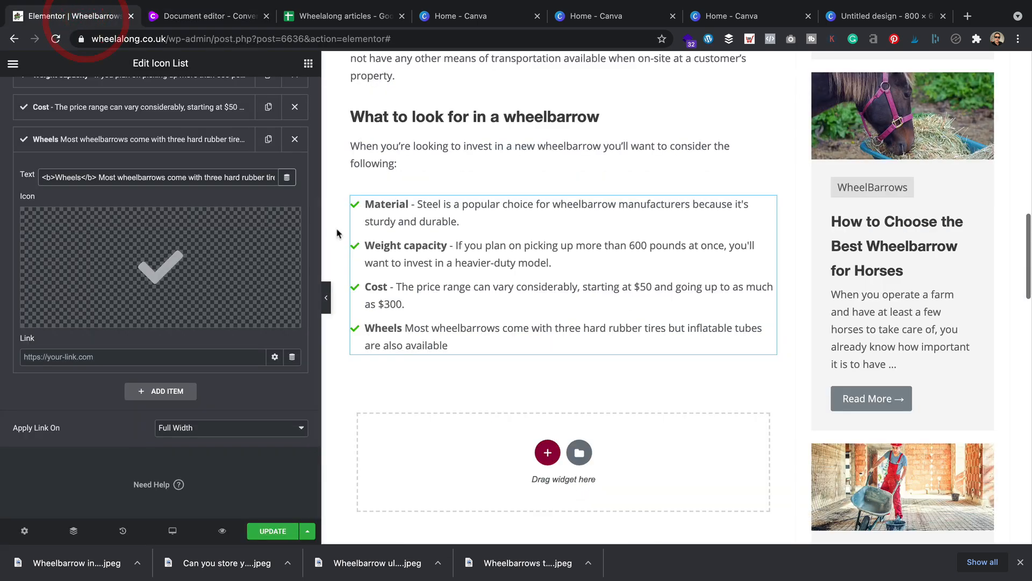
{"action": "left_click", "coordinate": [308, 63]}
{"action": "left_click_drag", "start_coordinate": [250, 199], "coordinate": [399, 356]}
{"action": "triple_click", "coordinate": [143, 180]}
{"action": "key", "text": "ctrl+v"}
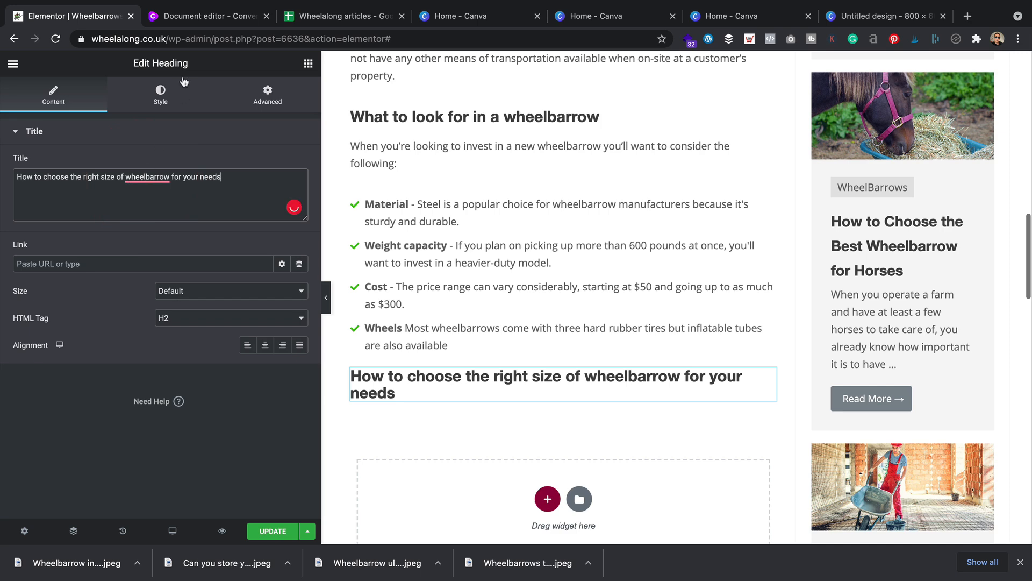
- In the Jarvis document, copy the intro sentence and three asterisked points under "How to choose the right size of wheelbarrow for your needs"
{"action": "left_click", "coordinate": [227, 21]}
{"action": "left_click", "coordinate": [431, 265]}
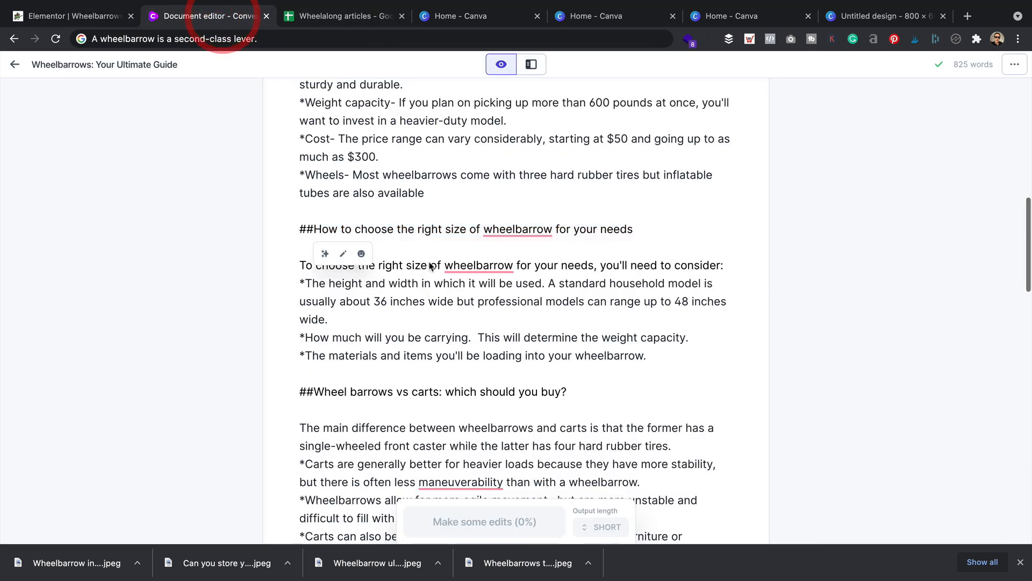
{"action": "left_click_drag", "start_coordinate": [646, 355], "coordinate": [289, 265]}
{"action": "key", "text": "ctrl+c"}
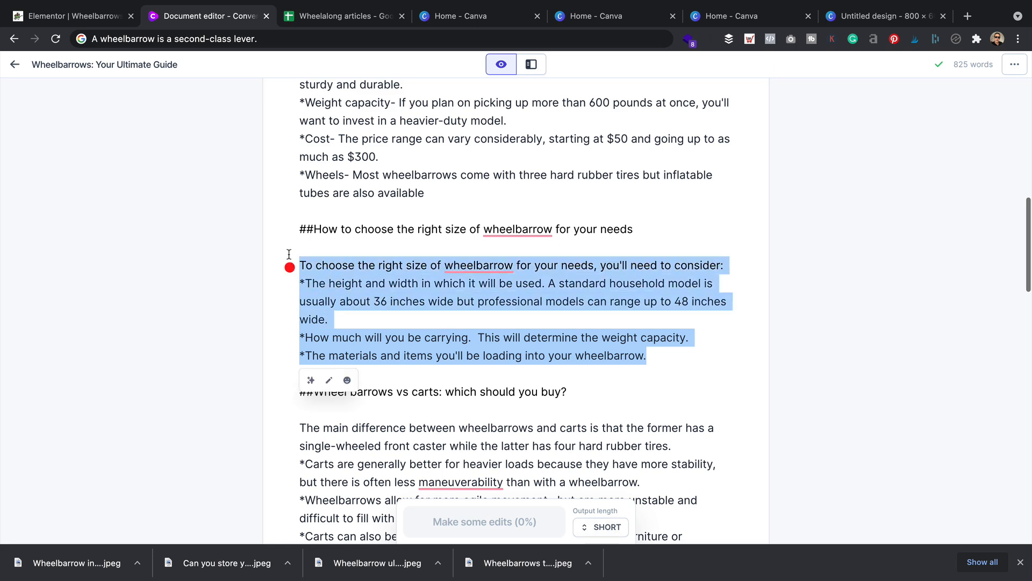
- In Elementor, add a Text Editor widget below the size heading, insert the copied text and delete the three asterisked points
{"action": "left_click", "coordinate": [86, 16]}
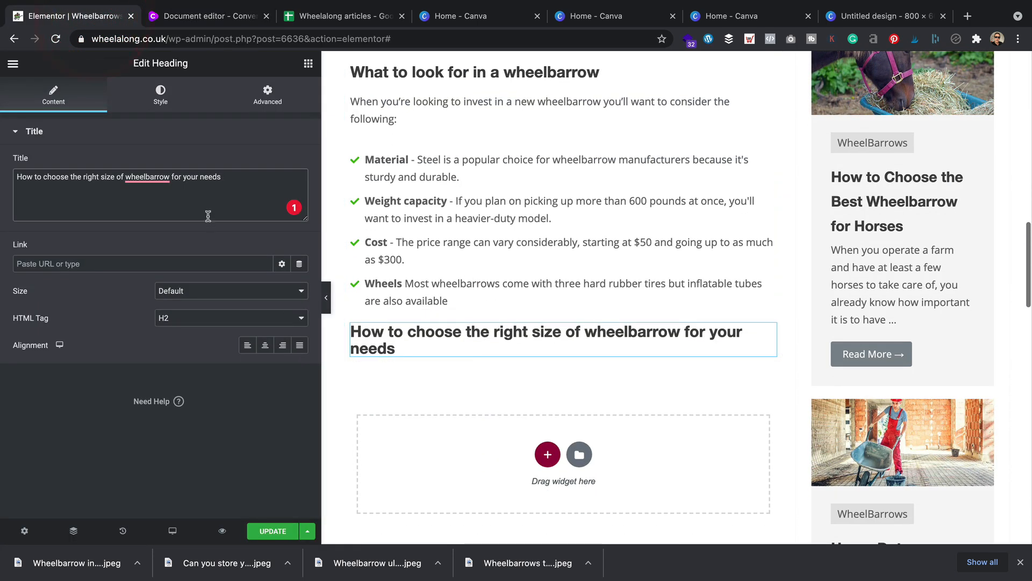
{"action": "left_click", "coordinate": [308, 63]}
{"action": "left_click_drag", "start_coordinate": [239, 244], "coordinate": [380, 350]}
{"action": "left_click", "coordinate": [270, 260]}
{"action": "key", "text": "ctrl+a"}
{"action": "key", "text": "ctrl+v"}
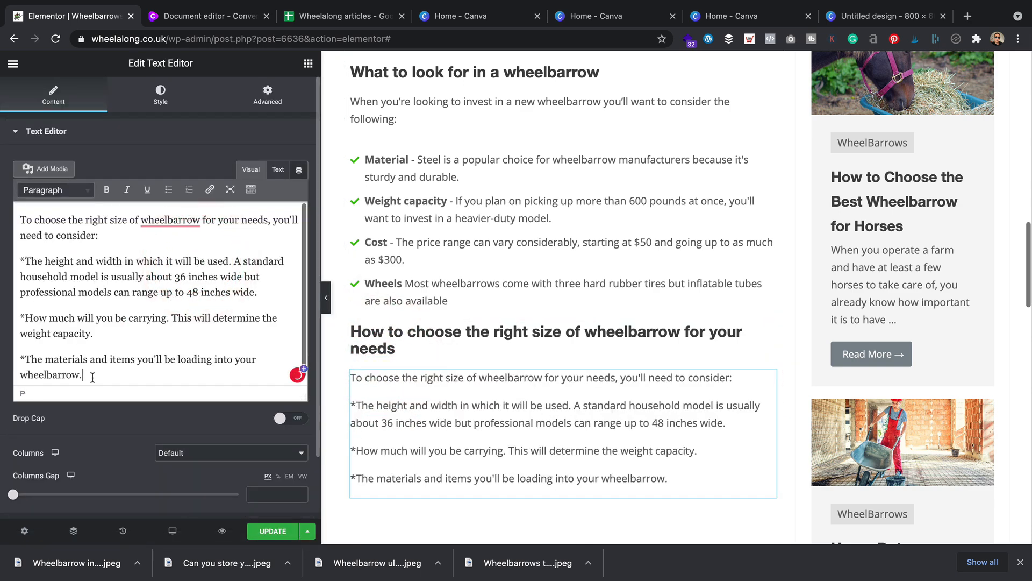
{"action": "left_click_drag", "start_coordinate": [92, 378], "coordinate": [8, 260]}
{"action": "key", "text": "BackSpace"}
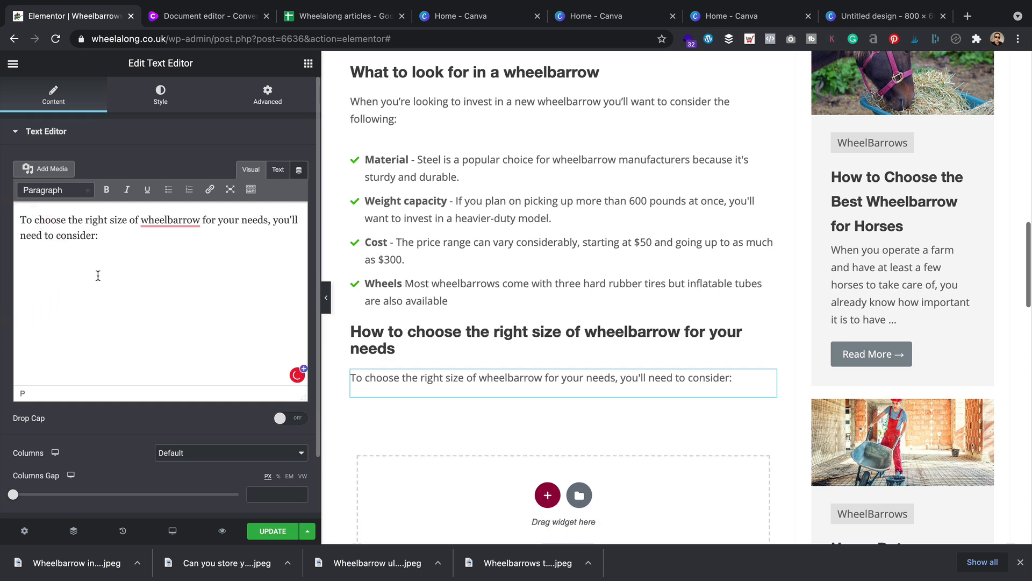
- Duplicate the icon list under "What to look for in a wheelbarrow" and move the copy below the size section's intro text
{"action": "left_click", "coordinate": [544, 194]}
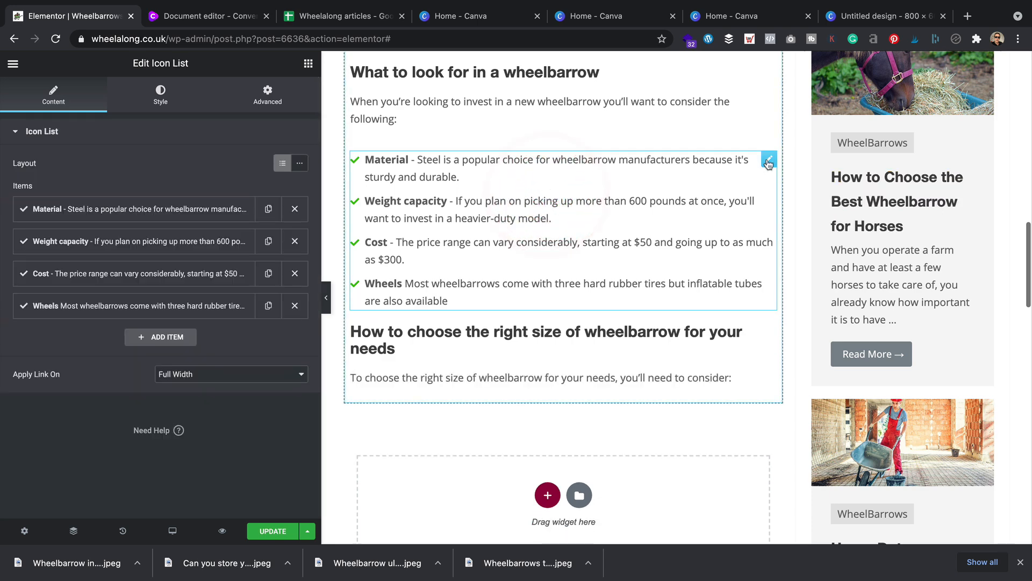
{"action": "right_click", "coordinate": [768, 160]}
{"action": "left_click", "coordinate": [783, 189]}
{"action": "scroll", "coordinate": [775, 204], "scroll_direction": "down", "scroll_amount": 3}
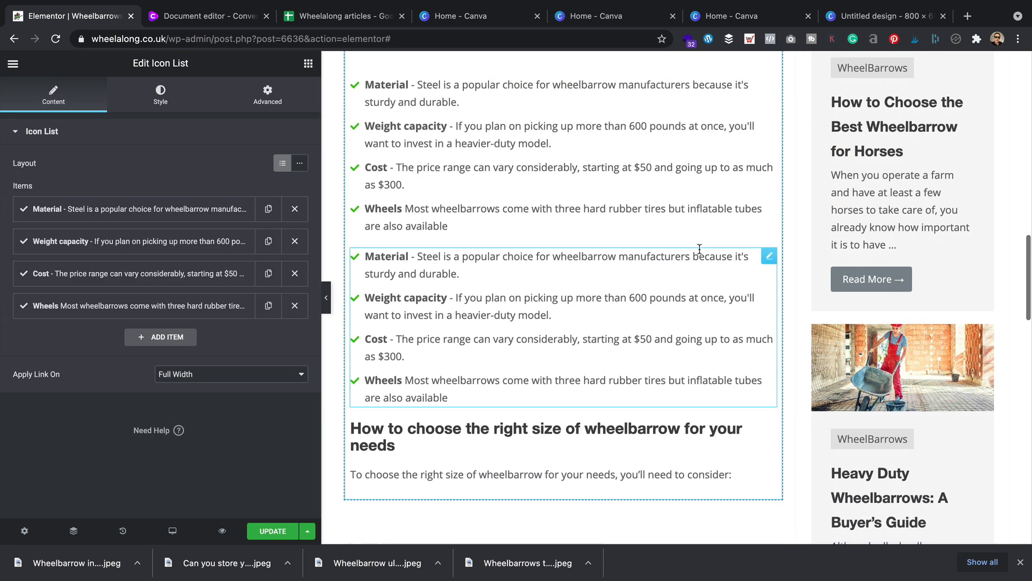
{"action": "left_click_drag", "start_coordinate": [770, 206], "coordinate": [498, 283]}
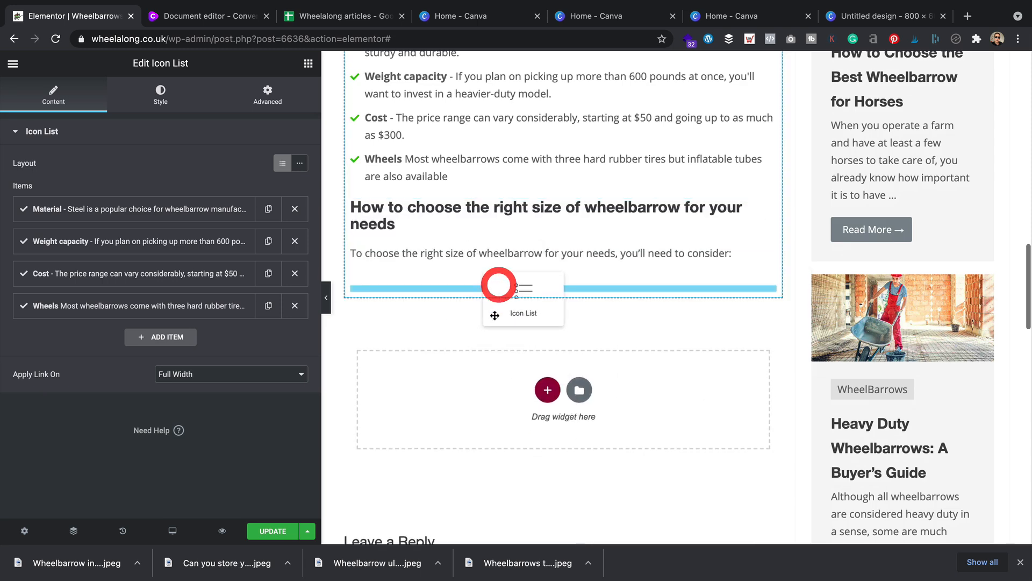
- Open the duplicated list's Material item for editing and consult the wheelbarrow size points and following sections in the Jarvis document
{"action": "left_click", "coordinate": [191, 210]}
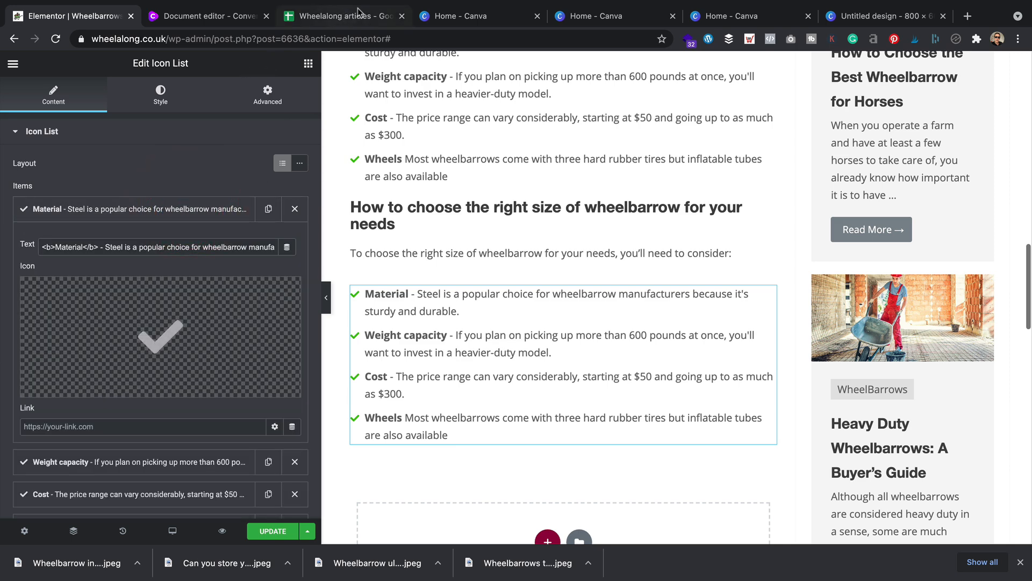
{"action": "left_click", "coordinate": [215, 16]}
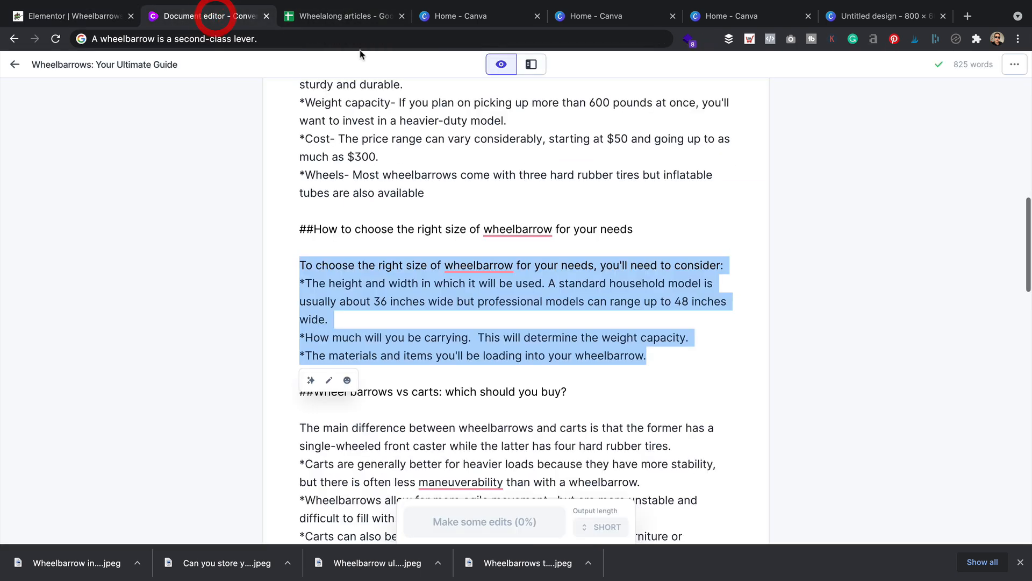
{"action": "scroll", "coordinate": [537, 210], "scroll_direction": "down", "scroll_amount": 5}
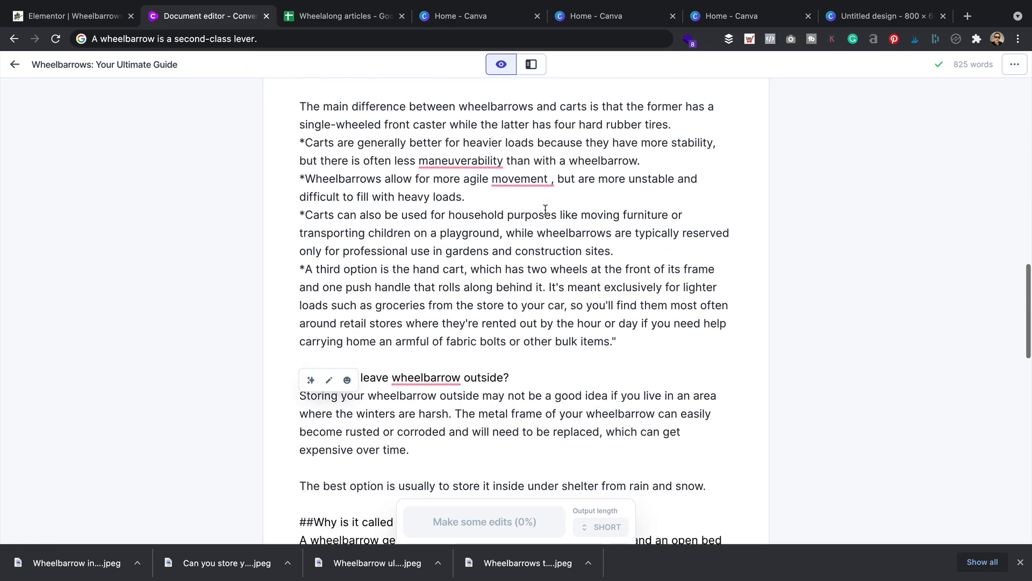
{"action": "scroll", "coordinate": [547, 210], "scroll_direction": "up", "scroll_amount": 1}
- Back in Elementor, add an Image widget below the "Can you leave wheelbarrow outside?" text, using the uploaded "Can you store your wheelbarrow outside.jpeg"
{"action": "left_click", "coordinate": [70, 16]}
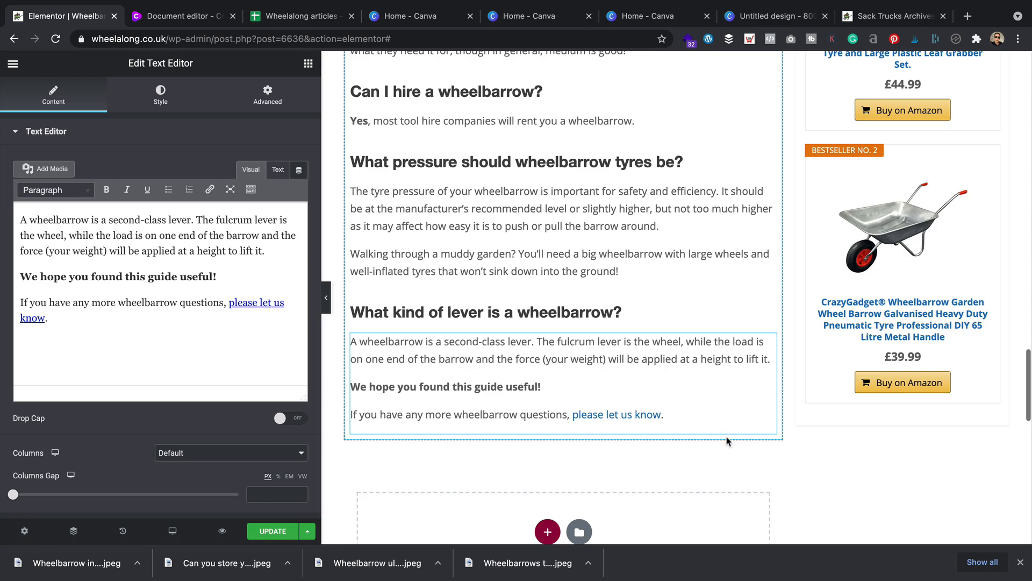
{"action": "scroll", "coordinate": [728, 439], "scroll_direction": "up", "scroll_amount": 15}
{"action": "scroll", "coordinate": [730, 432], "scroll_direction": "up", "scroll_amount": 15}
{"action": "scroll", "coordinate": [729, 435], "scroll_direction": "down", "scroll_amount": 15}
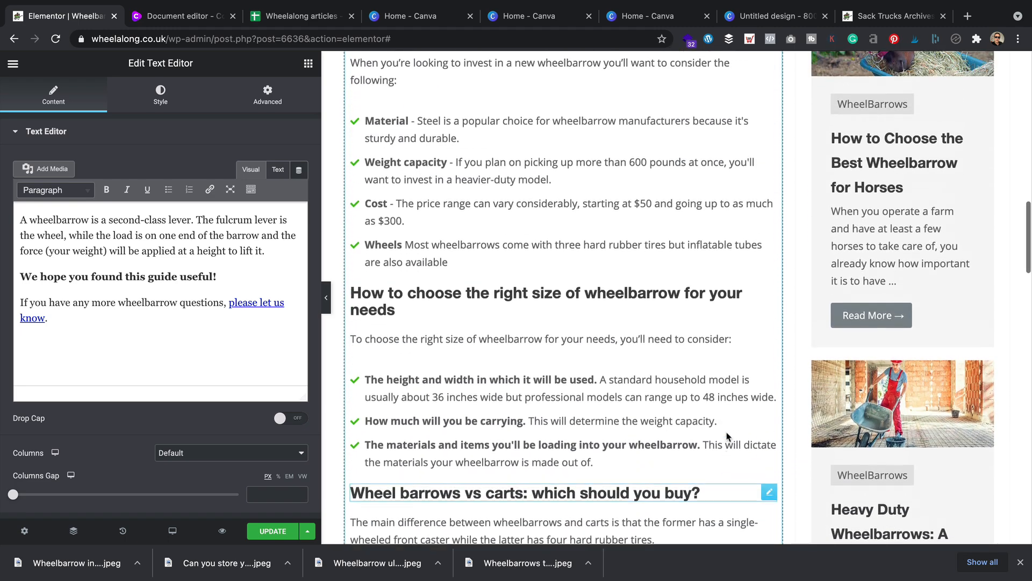
{"action": "scroll", "coordinate": [727, 436], "scroll_direction": "up", "scroll_amount": 2}
{"action": "scroll", "coordinate": [726, 437], "scroll_direction": "down", "scroll_amount": 14}
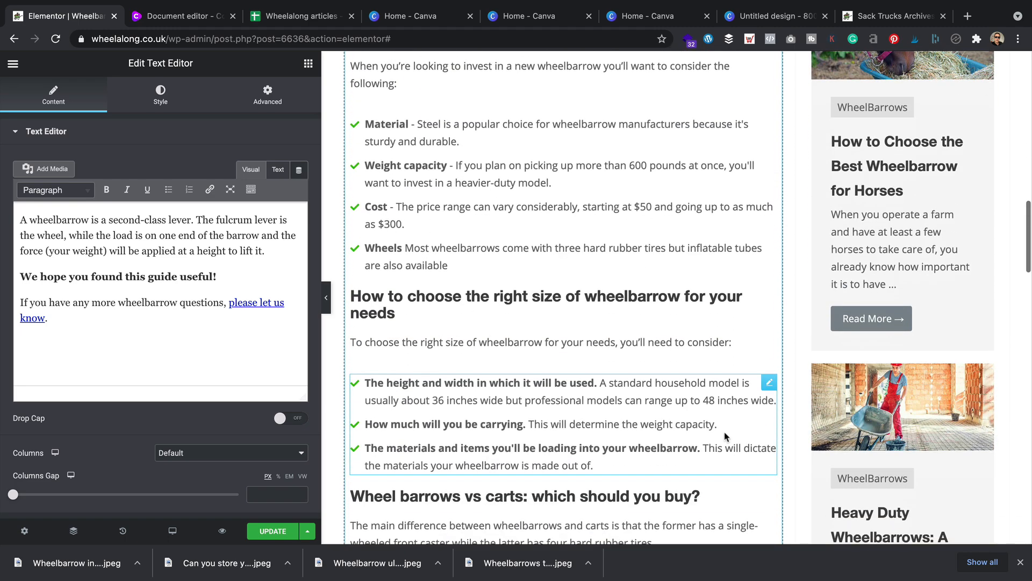
{"action": "scroll", "coordinate": [703, 432], "scroll_direction": "down", "scroll_amount": 1}
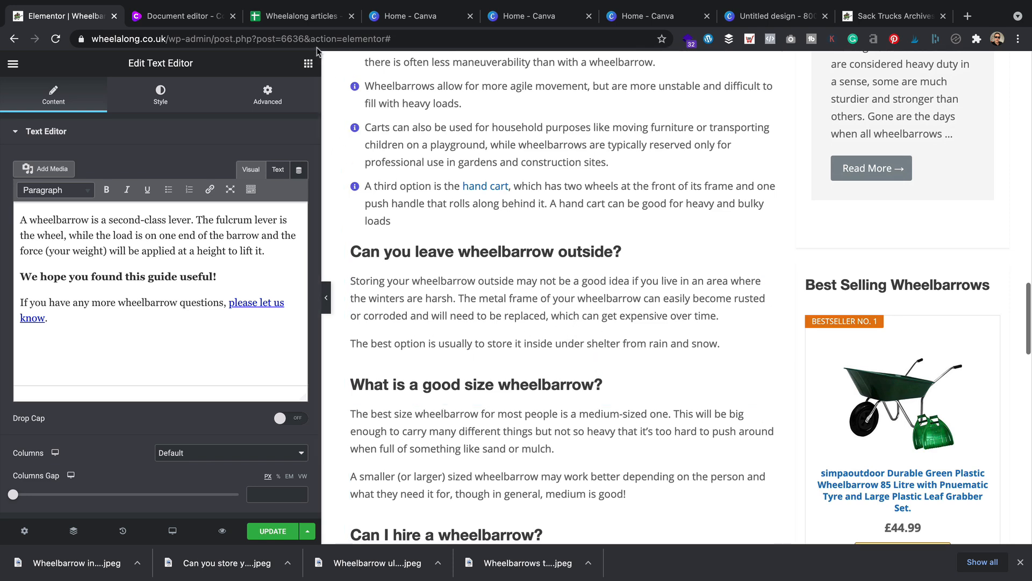
{"action": "left_click", "coordinate": [308, 64]}
{"action": "left_click_drag", "start_coordinate": [81, 246], "coordinate": [452, 352]}
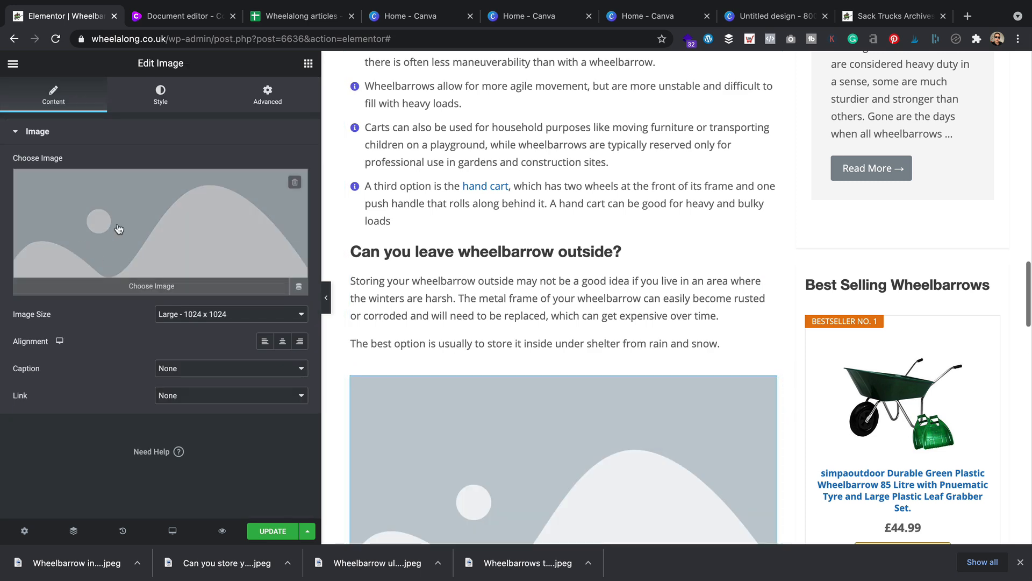
{"action": "left_click", "coordinate": [119, 228]}
{"action": "left_click", "coordinate": [64, 113]}
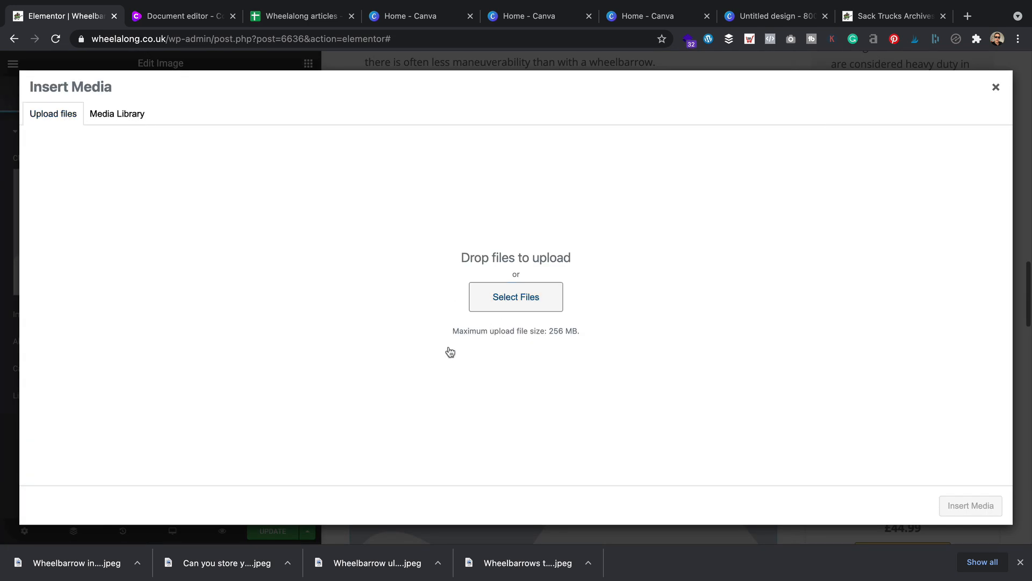
{"action": "left_click", "coordinate": [483, 323]}
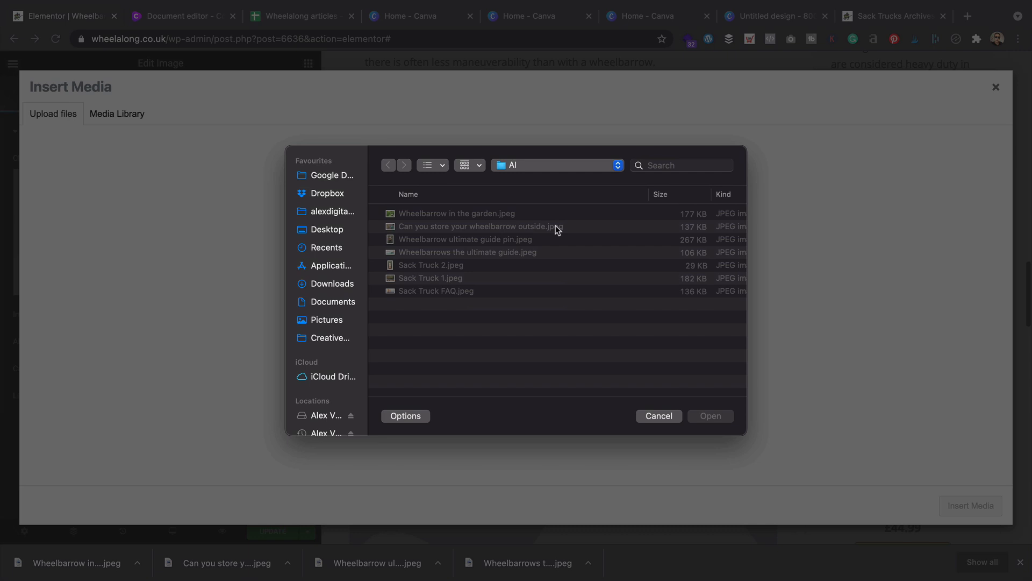
{"action": "double_click", "coordinate": [494, 227]}
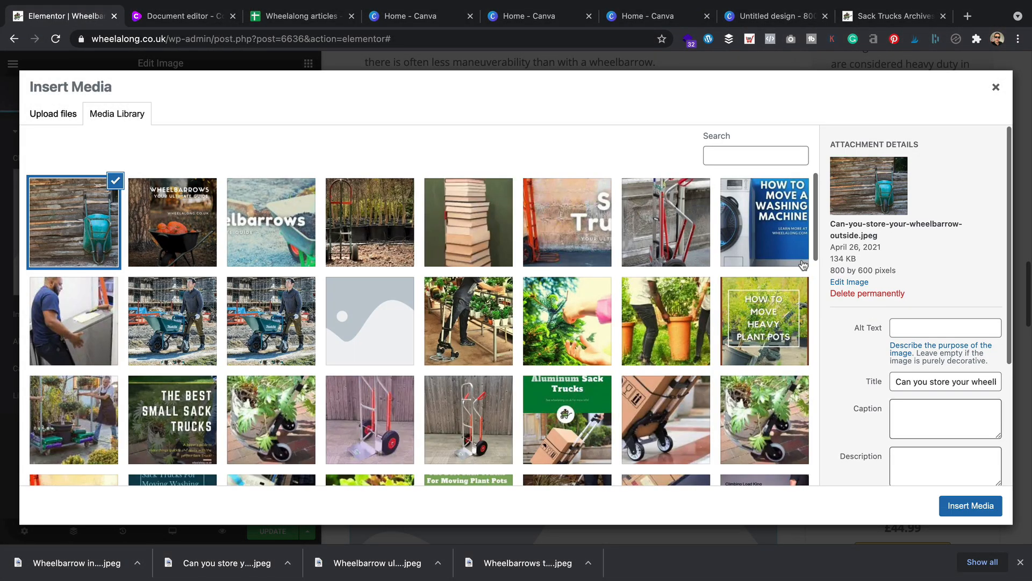
{"action": "left_click", "coordinate": [968, 506]}
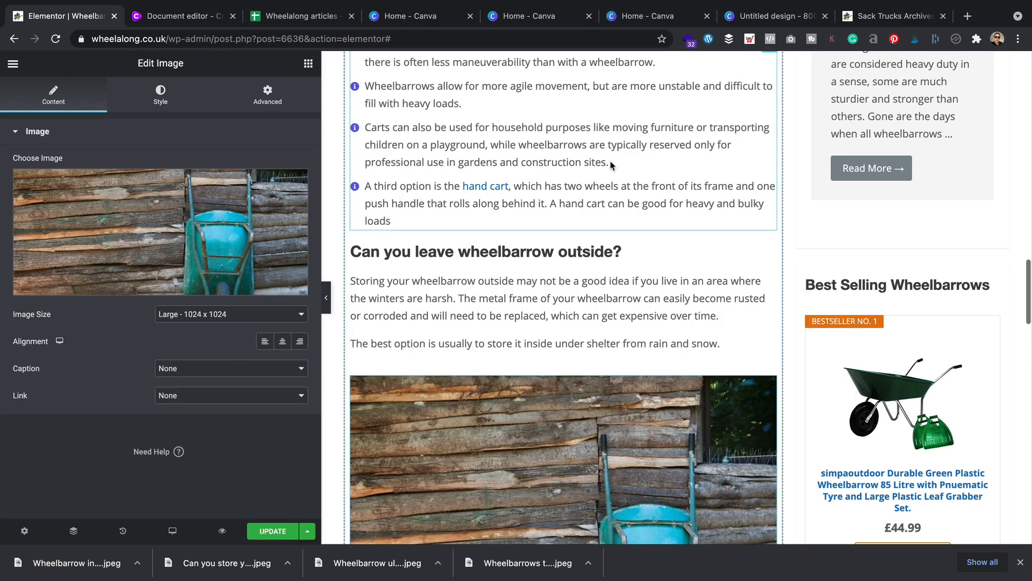
- Add an Image widget below the "What to look for in a wheelbarrow" icon list, using the uploaded "Wheelbarrow in the garden.jpeg"
{"action": "scroll", "coordinate": [601, 164], "scroll_direction": "down", "scroll_amount": 8}
{"action": "scroll", "coordinate": [600, 168], "scroll_direction": "down", "scroll_amount": 7}
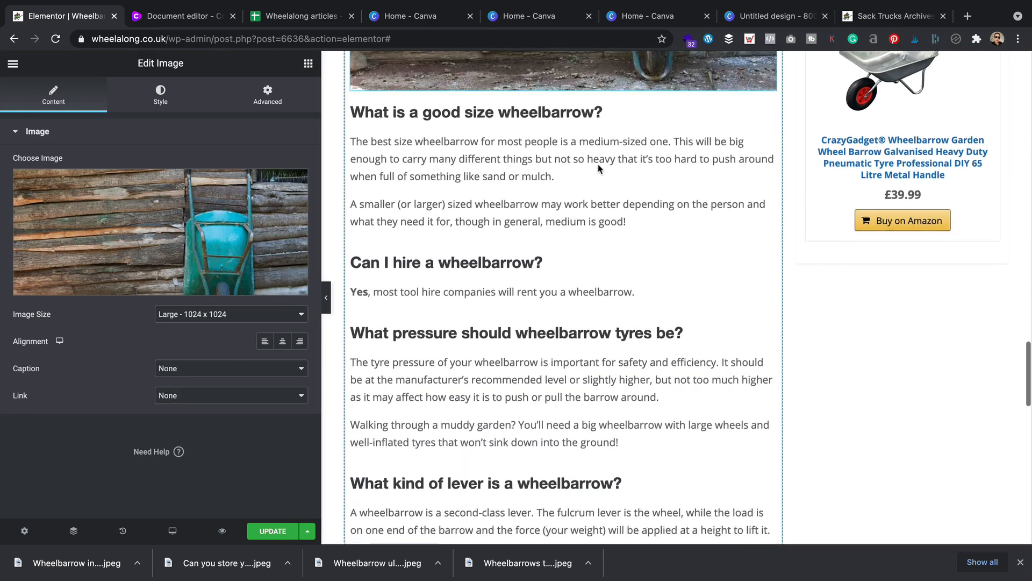
{"action": "scroll", "coordinate": [597, 167], "scroll_direction": "up", "scroll_amount": 20}
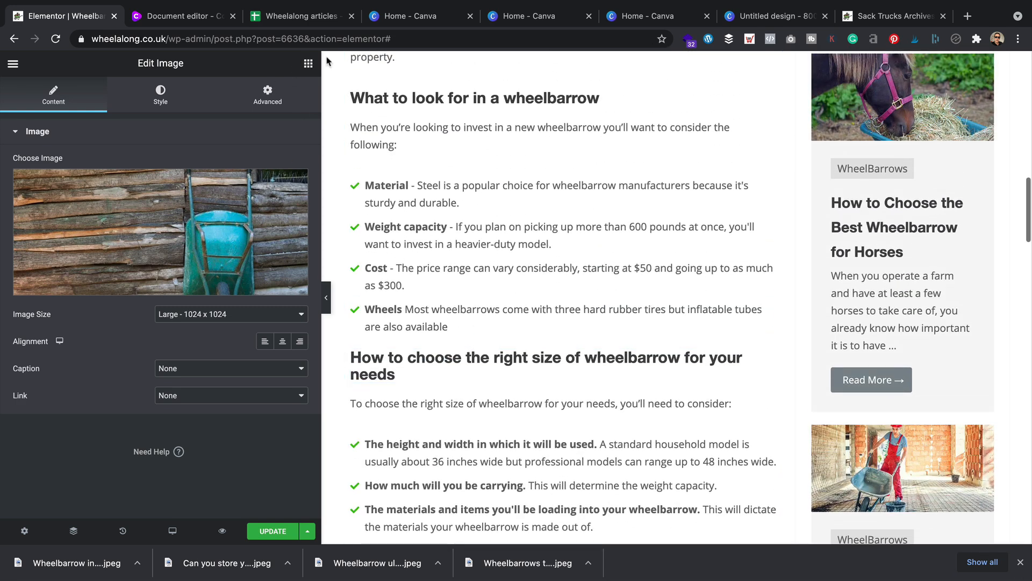
{"action": "left_click", "coordinate": [308, 64]}
{"action": "left_click_drag", "start_coordinate": [97, 250], "coordinate": [466, 329]}
{"action": "left_click", "coordinate": [137, 224]}
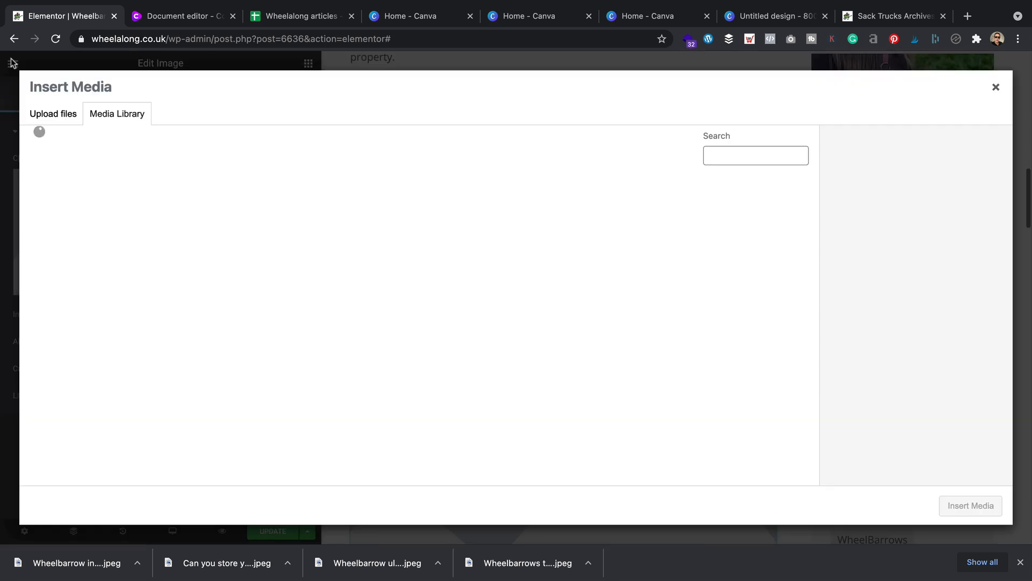
{"action": "left_click", "coordinate": [46, 114]}
{"action": "left_click", "coordinate": [537, 299]}
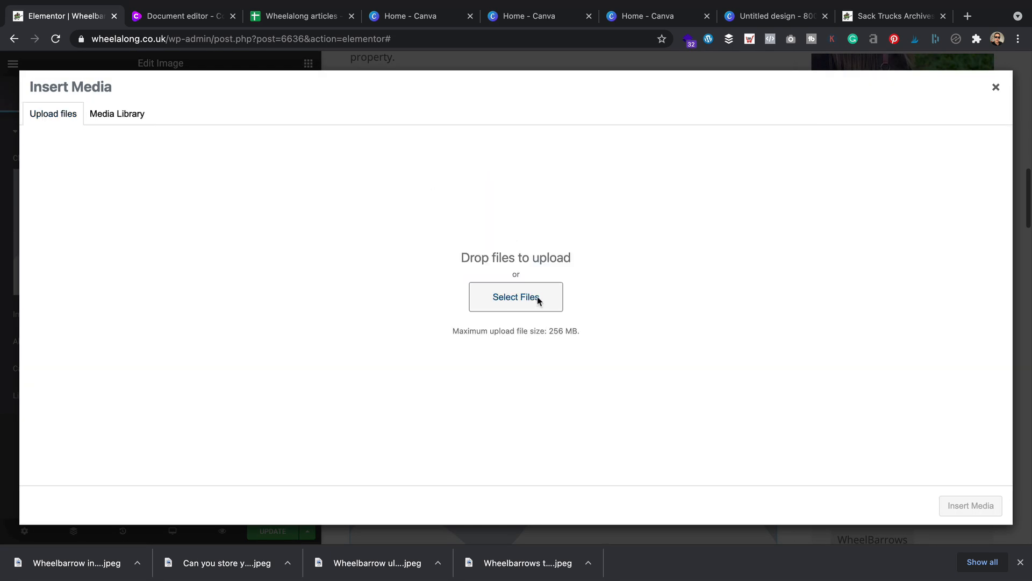
{"action": "double_click", "coordinate": [498, 213]}
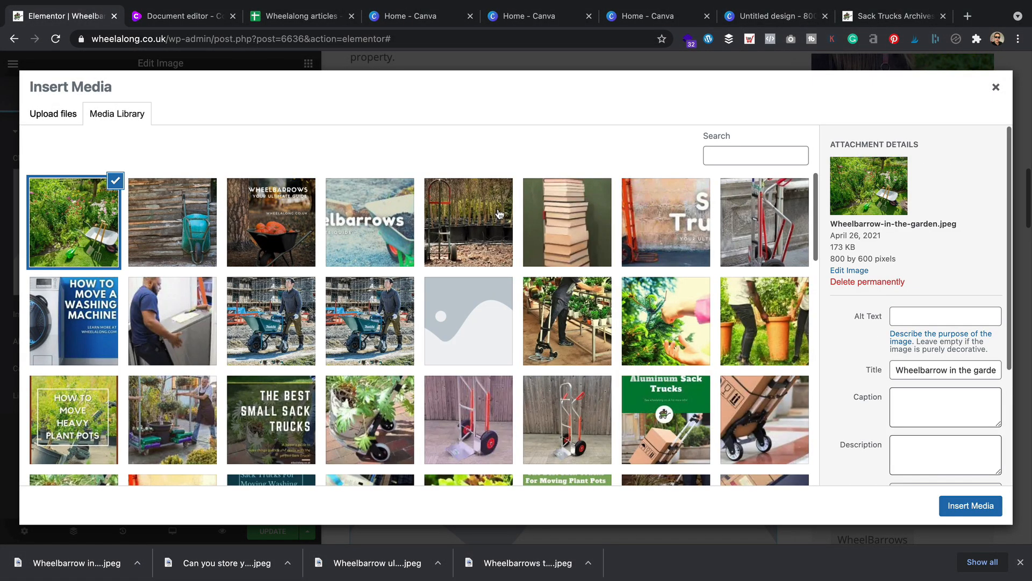
{"action": "left_click", "coordinate": [970, 507]}
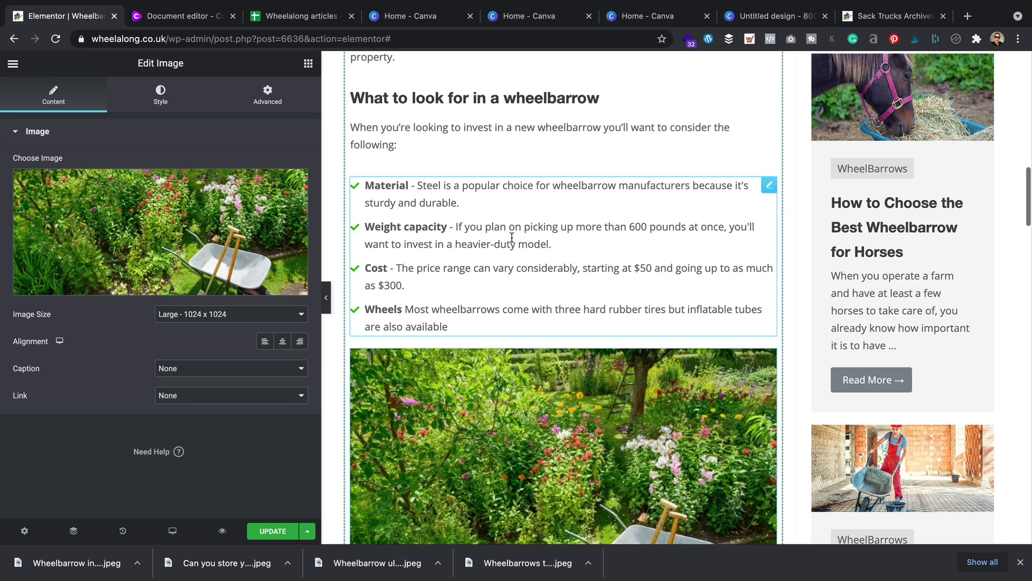
- Update the article and leave the Elementor editor for its live page
{"action": "scroll", "coordinate": [559, 305], "scroll_direction": "down", "scroll_amount": 6}
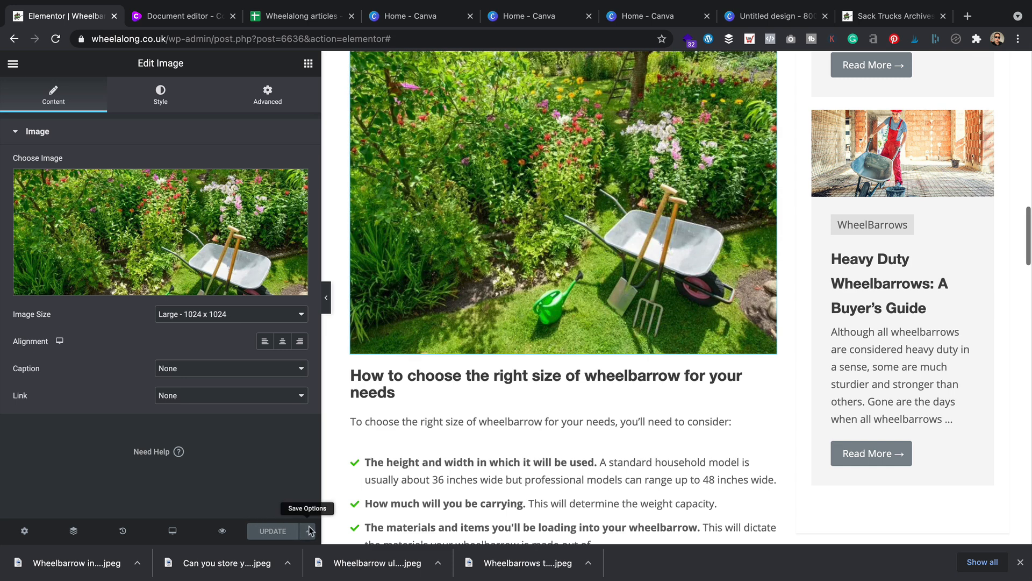
{"action": "left_click", "coordinate": [15, 66]}
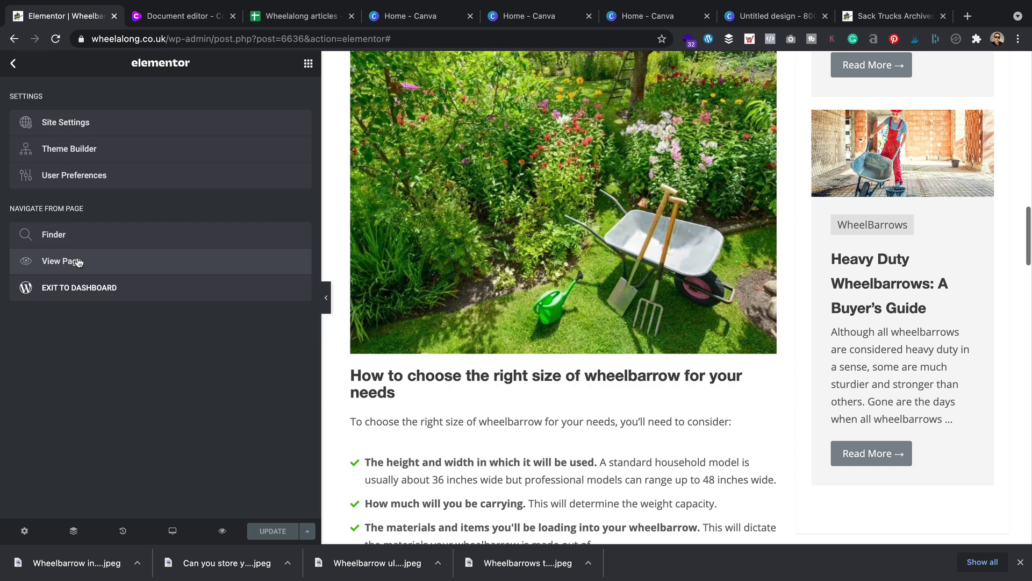
{"action": "left_click", "coordinate": [82, 261]}
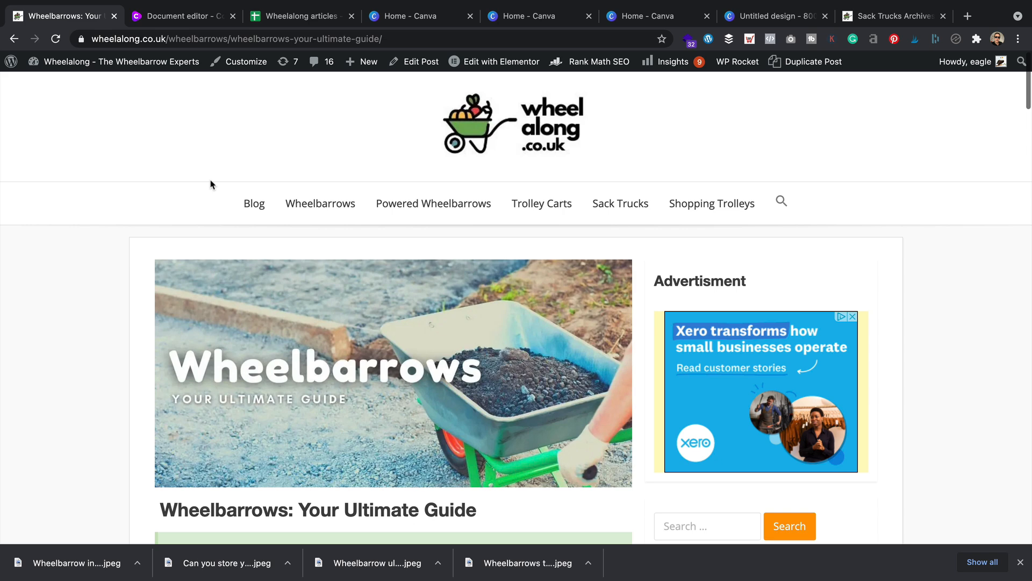
- Review the published wheelbarrow guide from its header image through the contents table, sections and images to the related posts
{"action": "scroll", "coordinate": [212, 184], "scroll_direction": "down", "scroll_amount": 4}
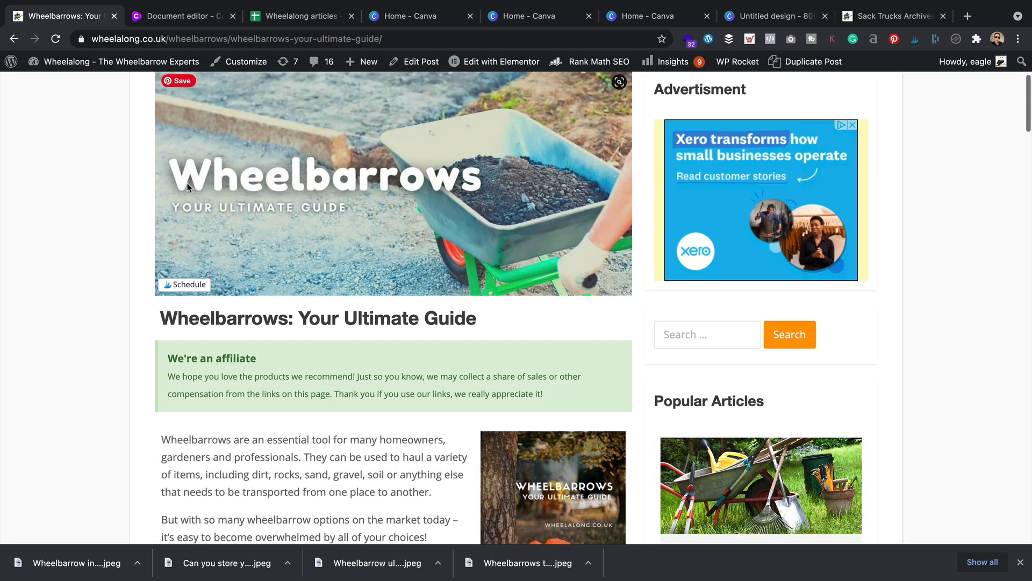
{"action": "scroll", "coordinate": [179, 181], "scroll_direction": "down", "scroll_amount": 5}
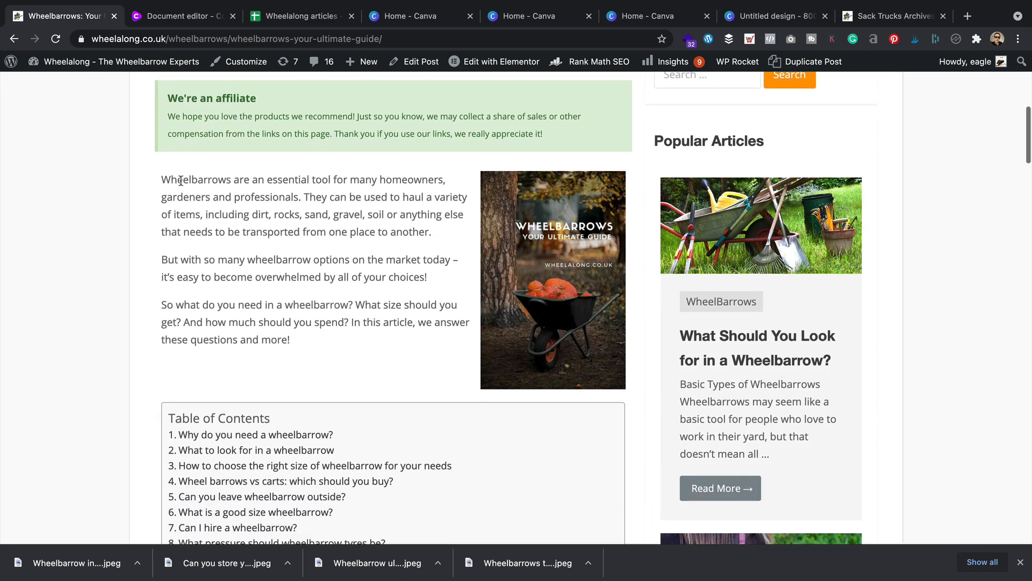
{"action": "scroll", "coordinate": [181, 180], "scroll_direction": "down", "scroll_amount": 8}
{"action": "scroll", "coordinate": [185, 183], "scroll_direction": "down", "scroll_amount": 6}
{"action": "scroll", "coordinate": [185, 179], "scroll_direction": "down", "scroll_amount": 5}
{"action": "scroll", "coordinate": [182, 183], "scroll_direction": "down", "scroll_amount": 6}
{"action": "scroll", "coordinate": [182, 184], "scroll_direction": "down", "scroll_amount": 7}
{"action": "scroll", "coordinate": [181, 184], "scroll_direction": "down", "scroll_amount": 7}
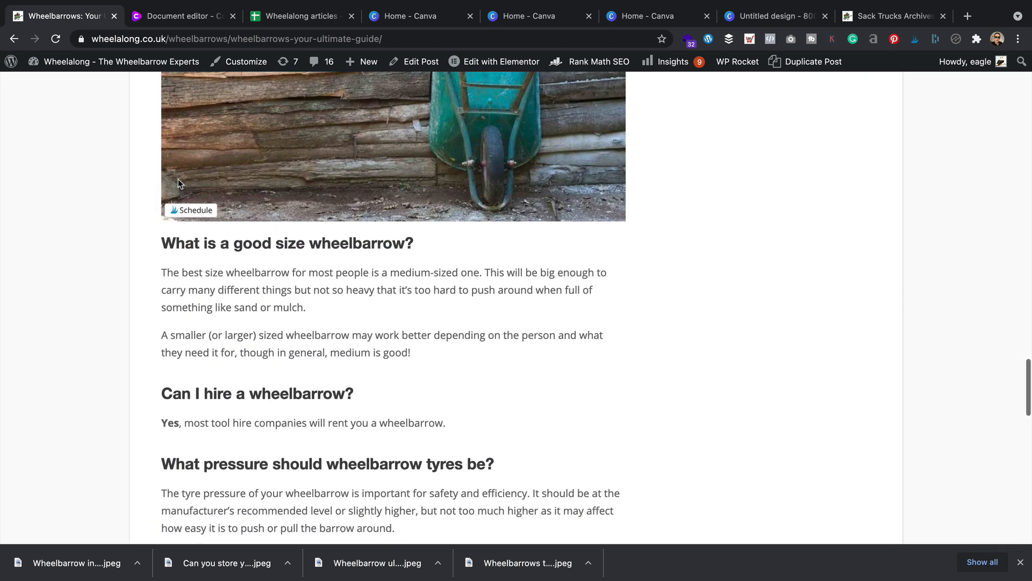
{"action": "scroll", "coordinate": [179, 183], "scroll_direction": "down", "scroll_amount": 2}
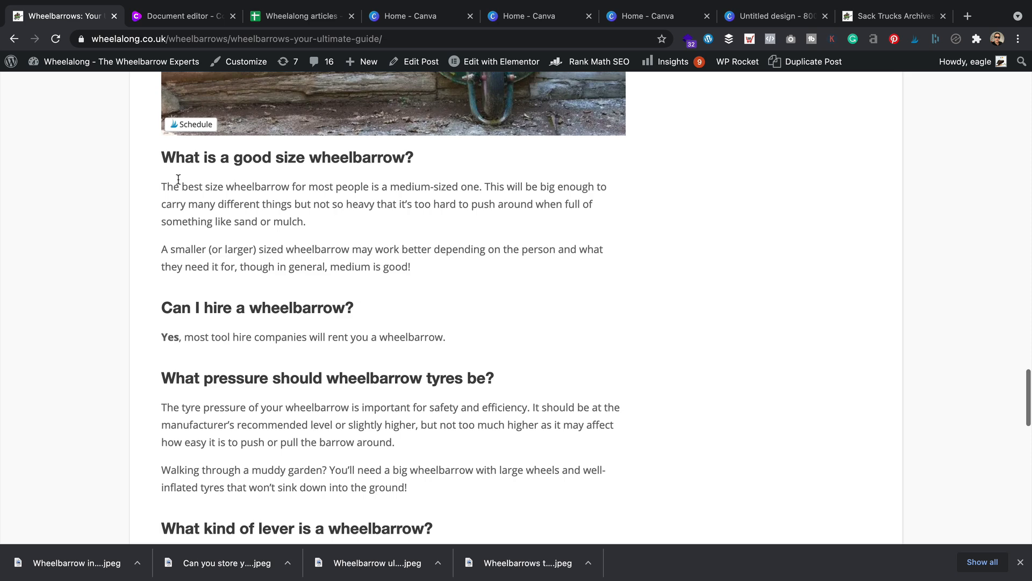
{"action": "scroll", "coordinate": [178, 179], "scroll_direction": "down", "scroll_amount": 8}
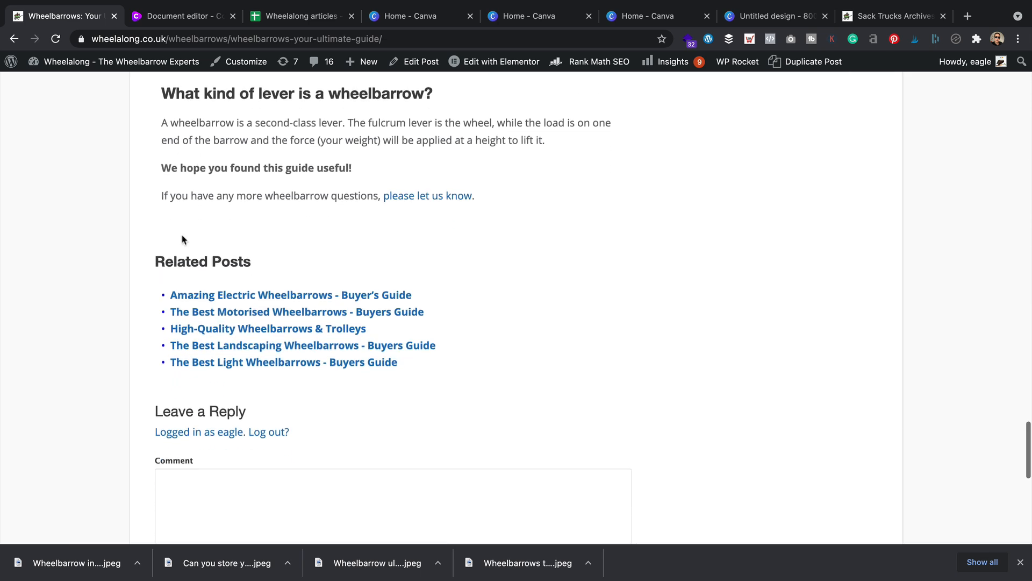
{"action": "scroll", "coordinate": [194, 231], "scroll_direction": "up", "scroll_amount": 15}
{"action": "scroll", "coordinate": [205, 247], "scroll_direction": "up", "scroll_amount": 20}
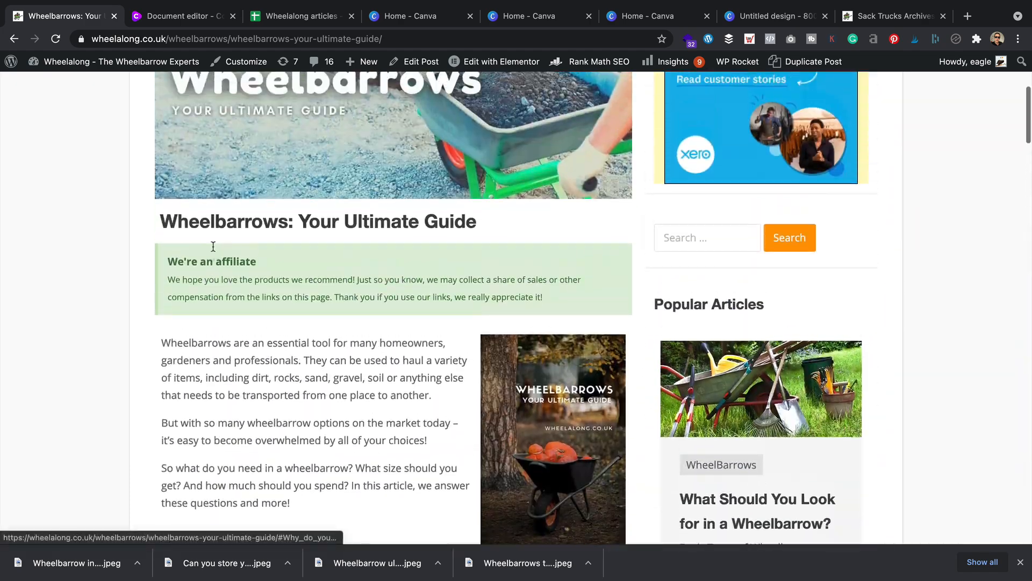
{"action": "scroll", "coordinate": [213, 250], "scroll_direction": "up", "scroll_amount": 5}
{"action": "scroll", "coordinate": [211, 247], "scroll_direction": "down", "scroll_amount": 2}
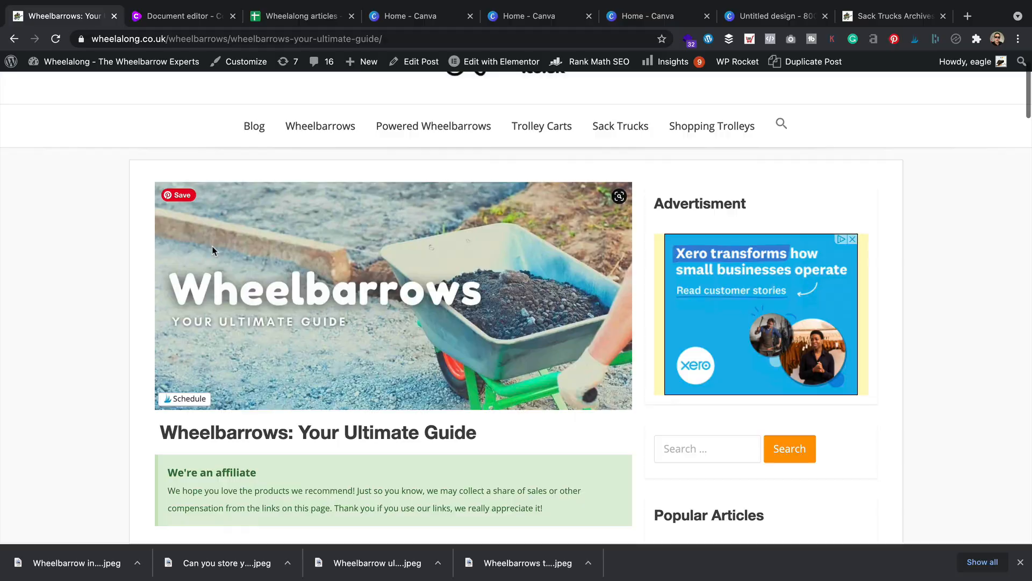